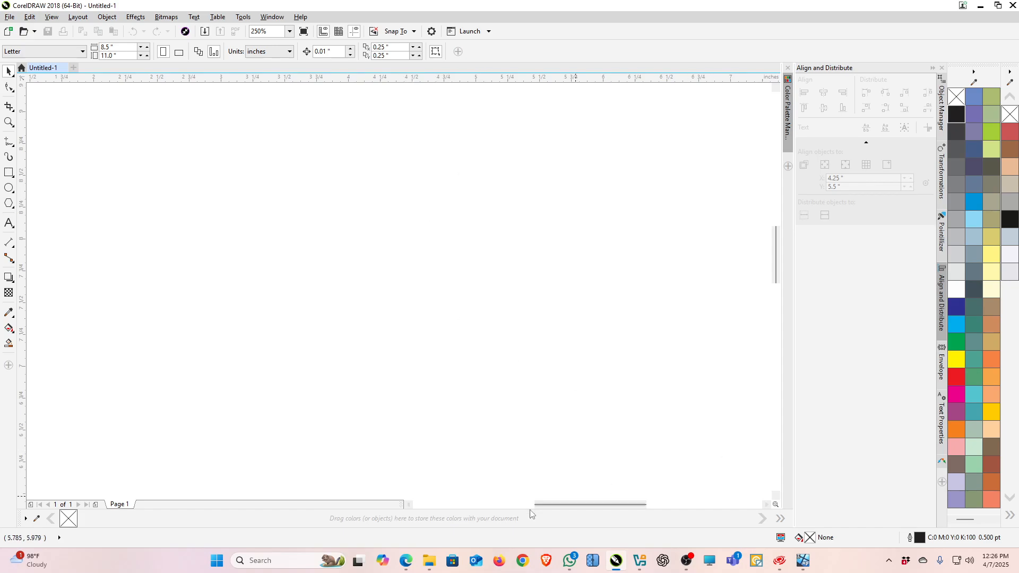
# Switch to the Brave browser and search Pinterest for "flat skitches".
pyautogui.scroll(-4, 513, 437)
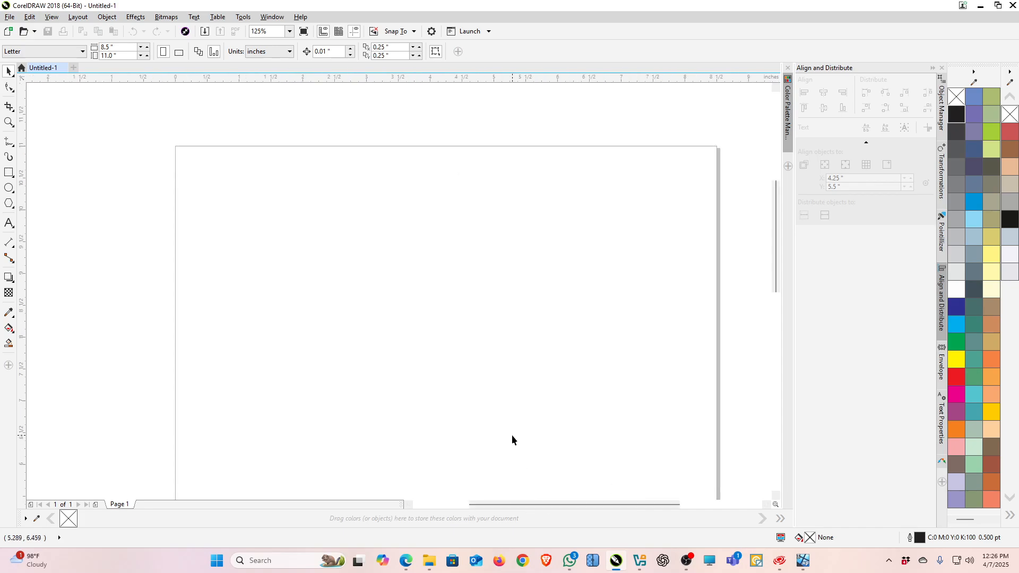
pyautogui.click(546, 560)
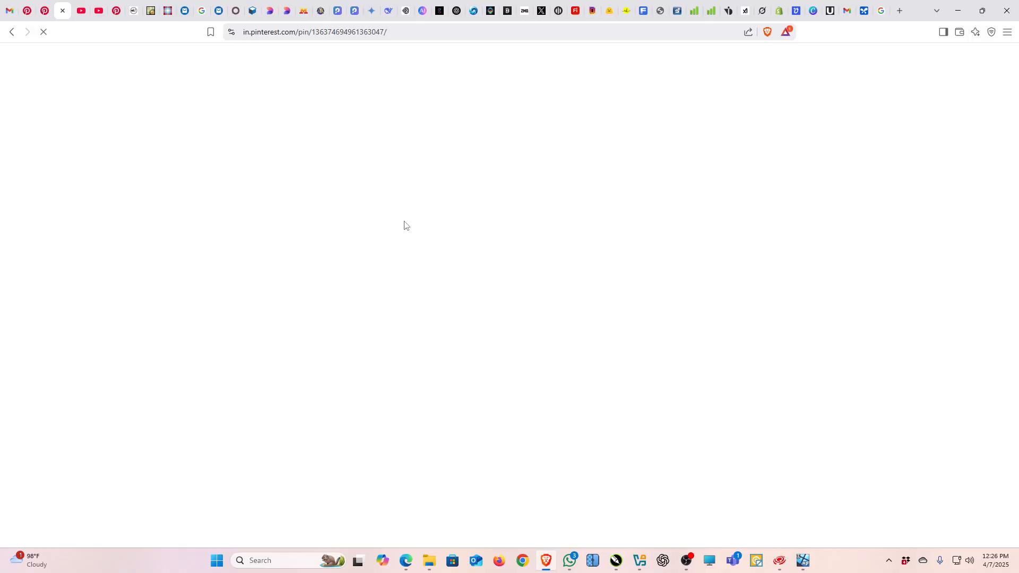
pyautogui.click(45, 6)
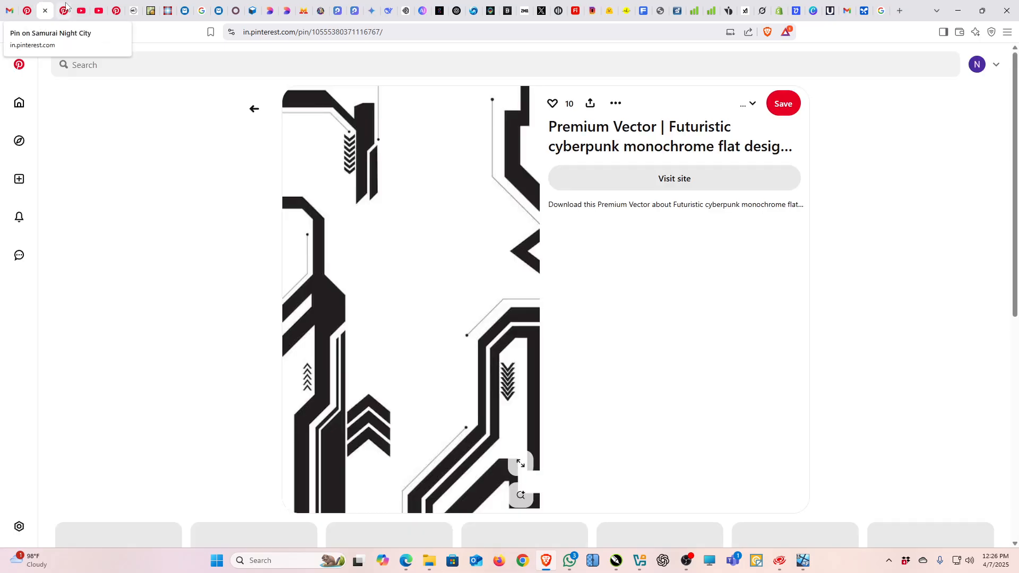
pyautogui.click(153, 64)
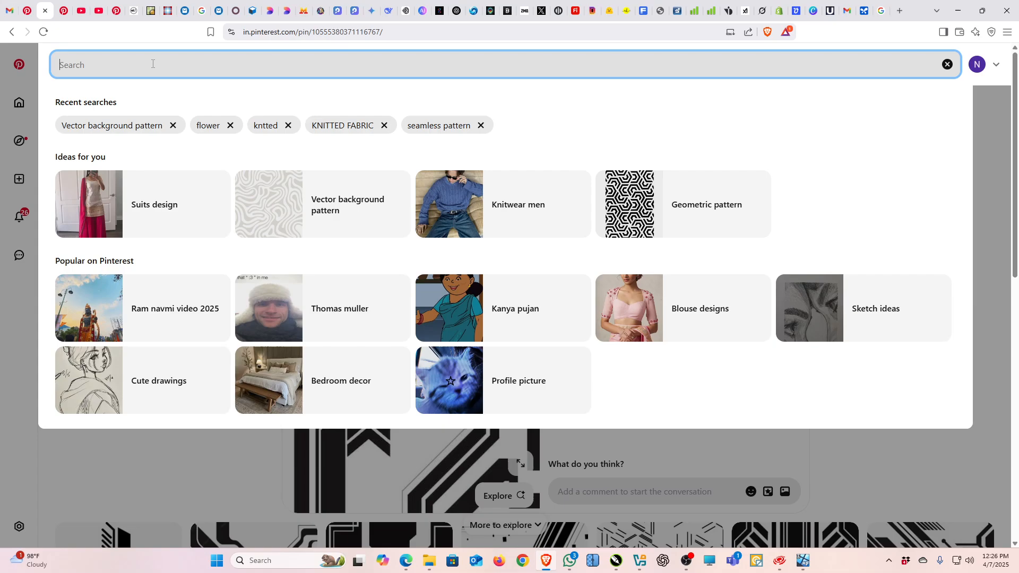
pyautogui.write('flat')
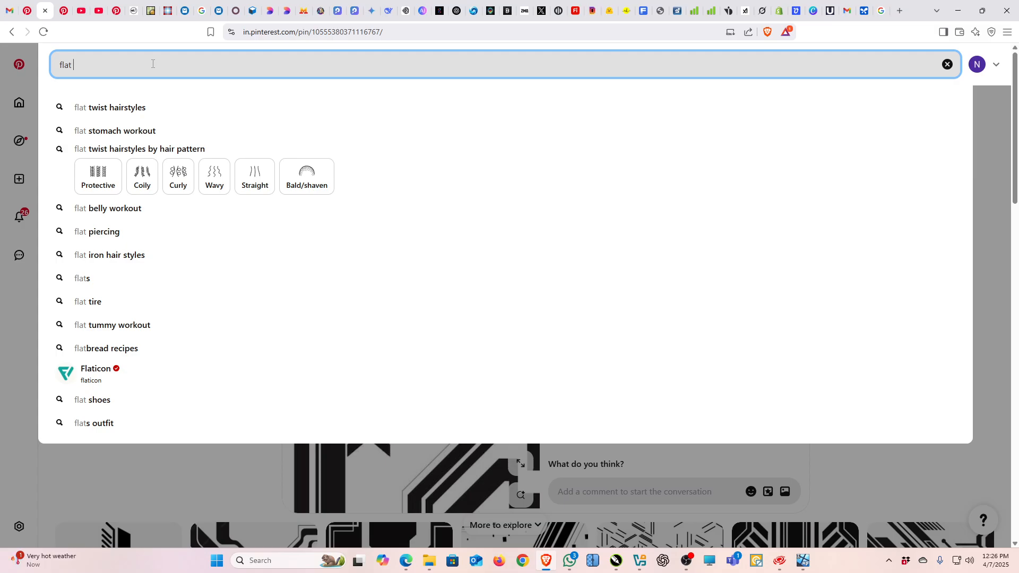
pyautogui.write(' ski')
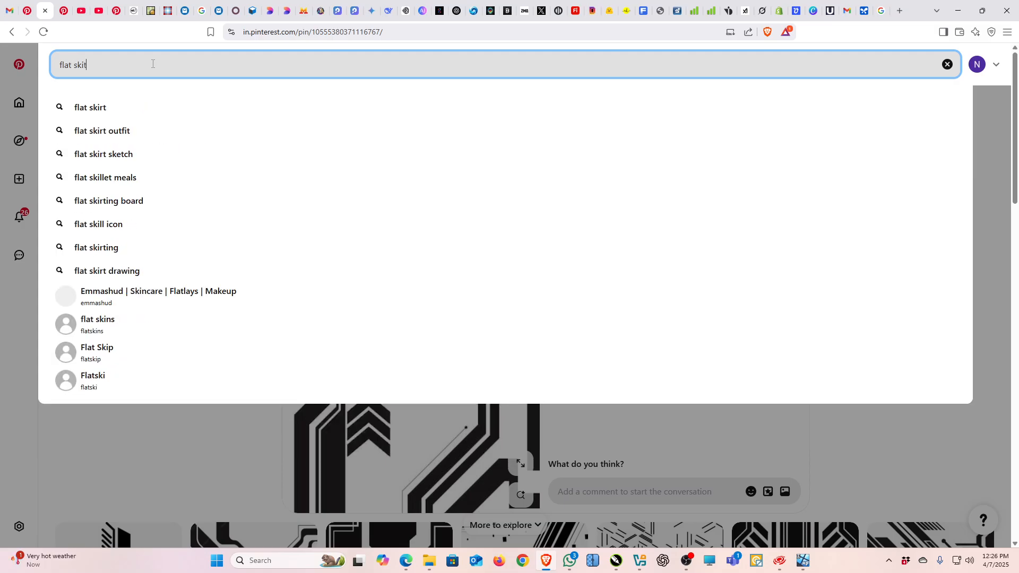
pyautogui.write('t')
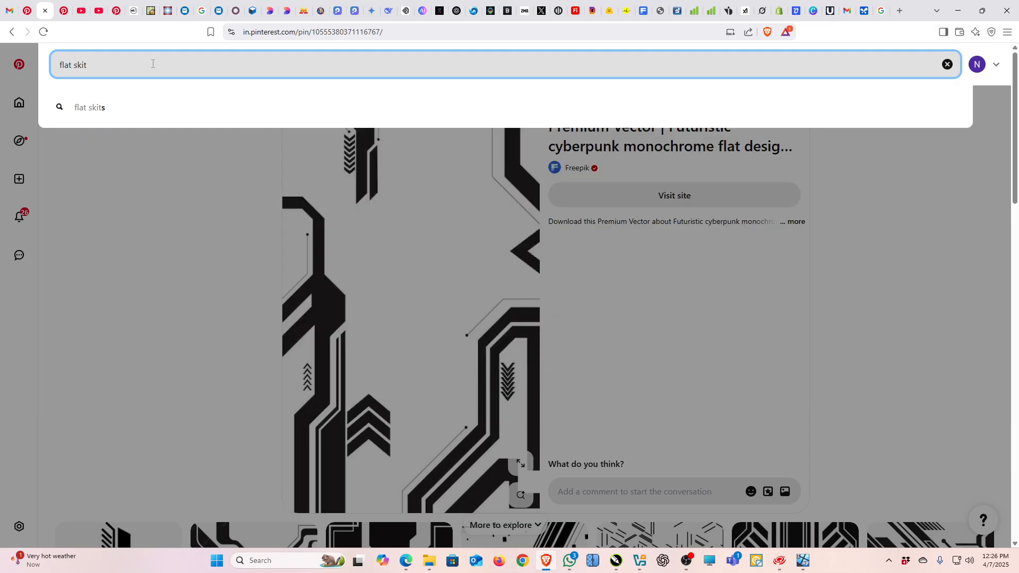
pyautogui.write('ches')
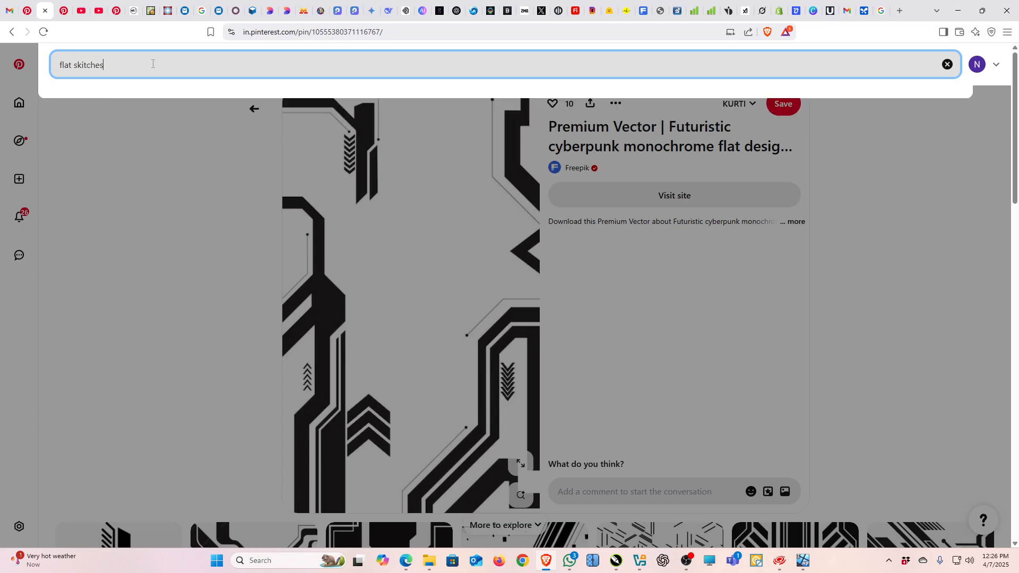
pyautogui.press('Return')
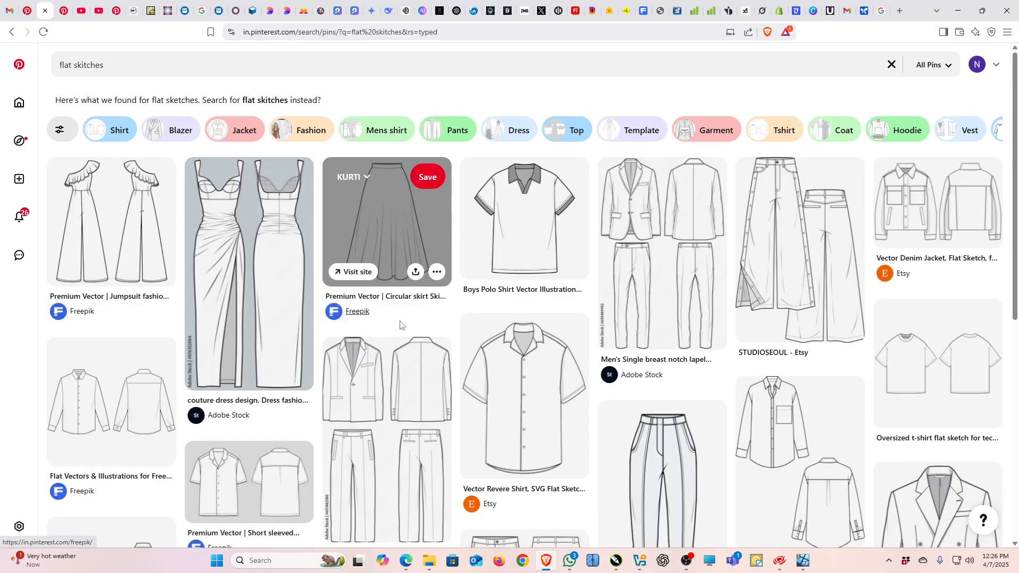
# Browse the garment flat sketch results for a body template suitable as a drawing base.
pyautogui.scroll(-1, 401, 326)
pyautogui.scroll(-5, 767, 394)
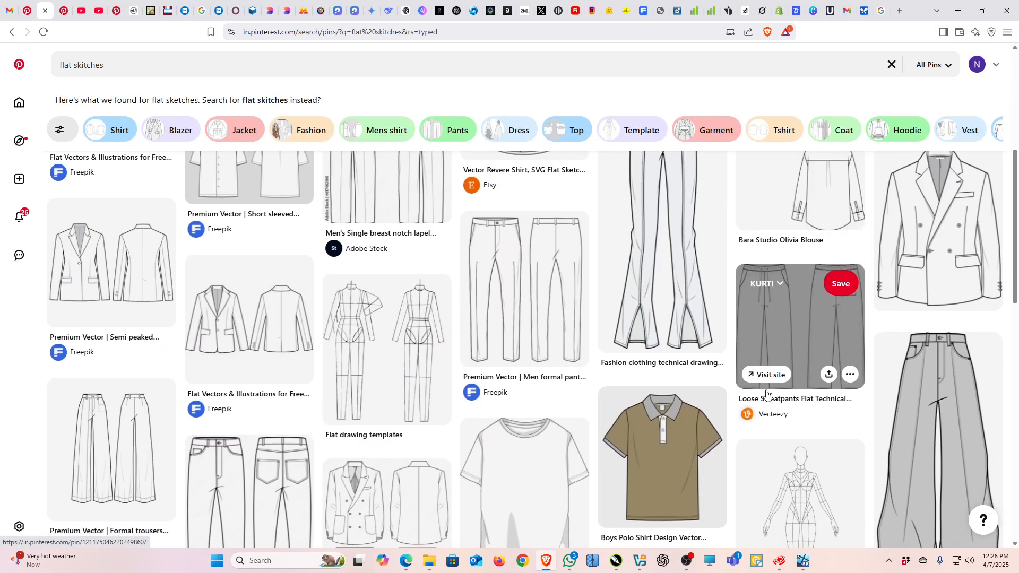
pyautogui.scroll(-3, 768, 394)
pyautogui.scroll(-5, 767, 394)
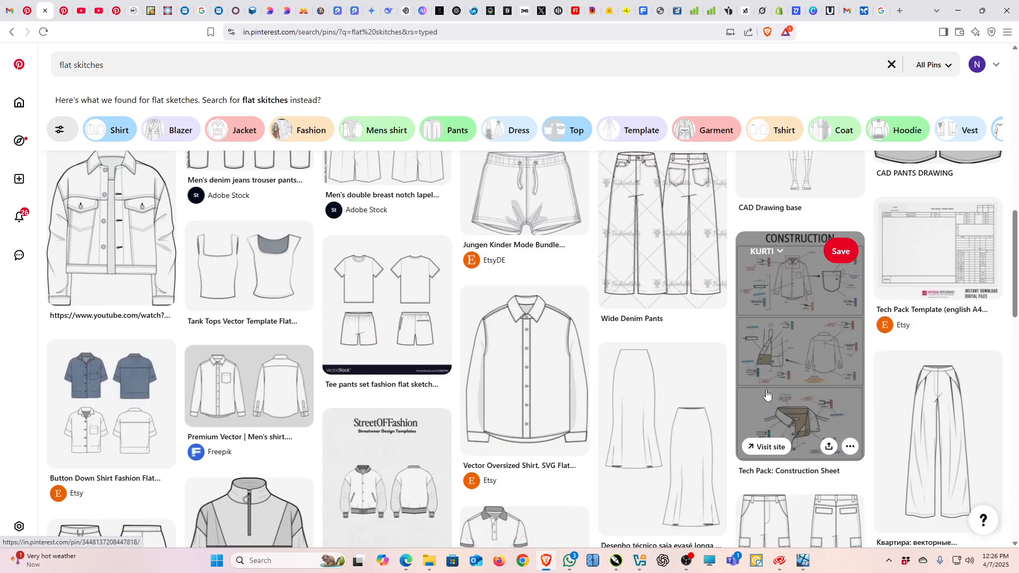
pyautogui.scroll(-2, 594, 426)
pyautogui.scroll(10, 593, 426)
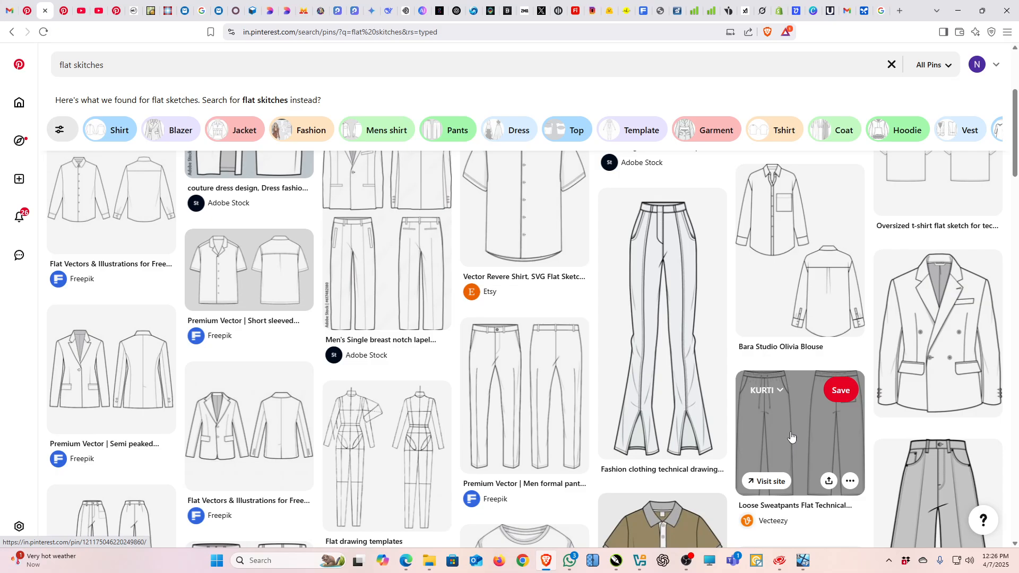
pyautogui.scroll(-4, 533, 375)
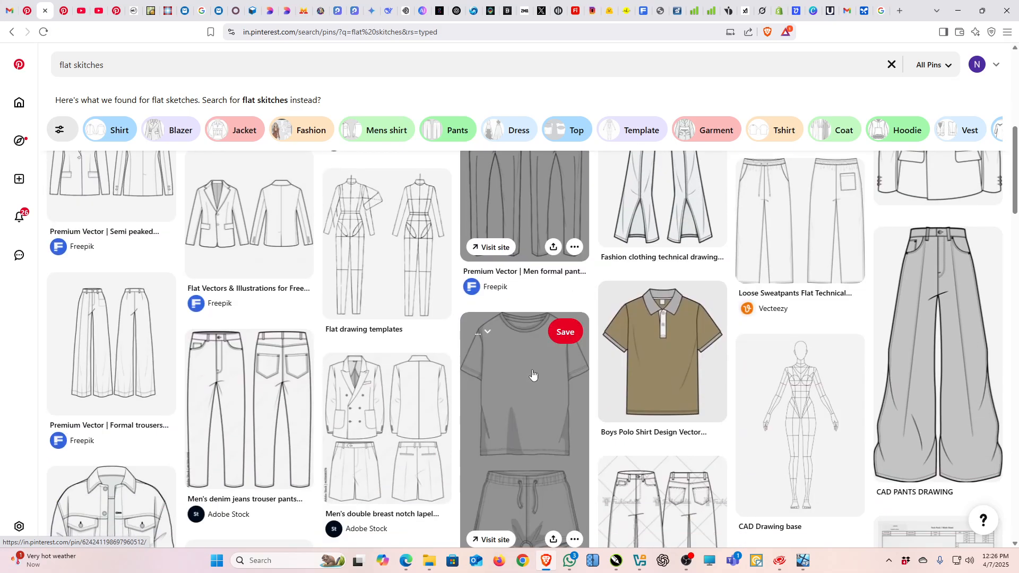
pyautogui.scroll(-6, 533, 375)
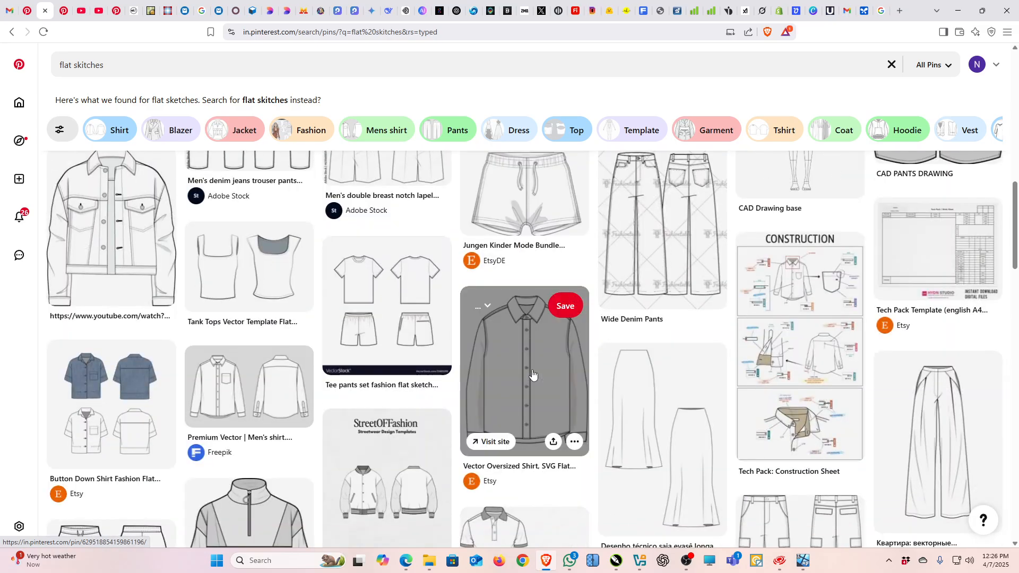
pyautogui.scroll(-5, 533, 374)
pyautogui.scroll(-5, 532, 374)
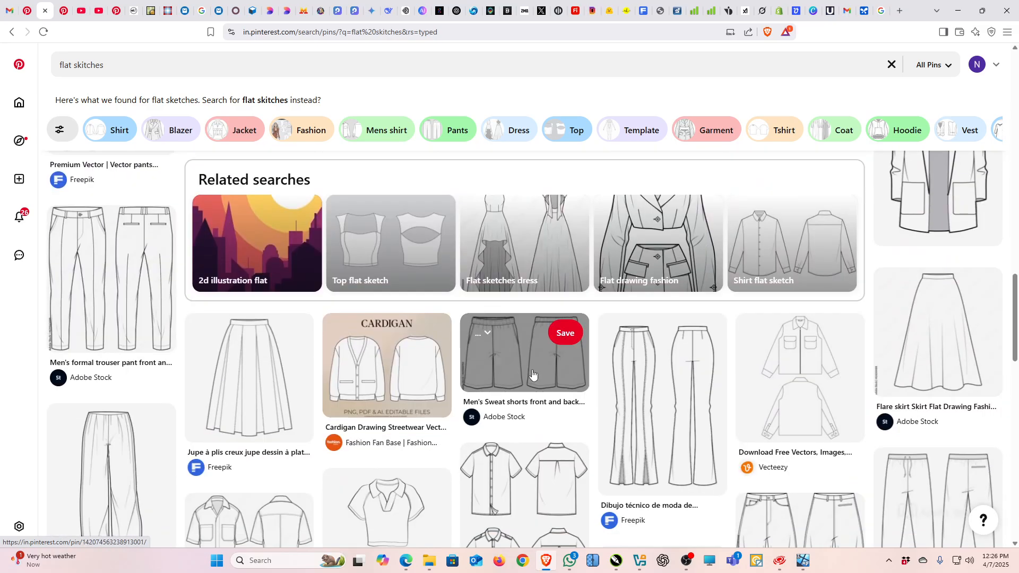
pyautogui.scroll(10, 532, 375)
pyautogui.scroll(3, 533, 375)
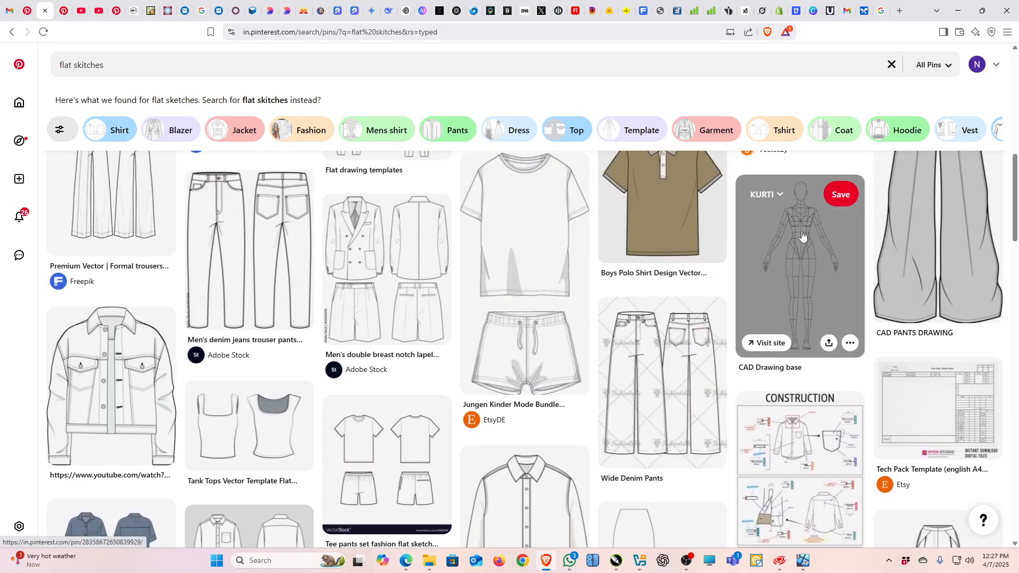
# Open the "CAD Drawing base" pin and copy its full-length female figure image.
pyautogui.click(803, 236)
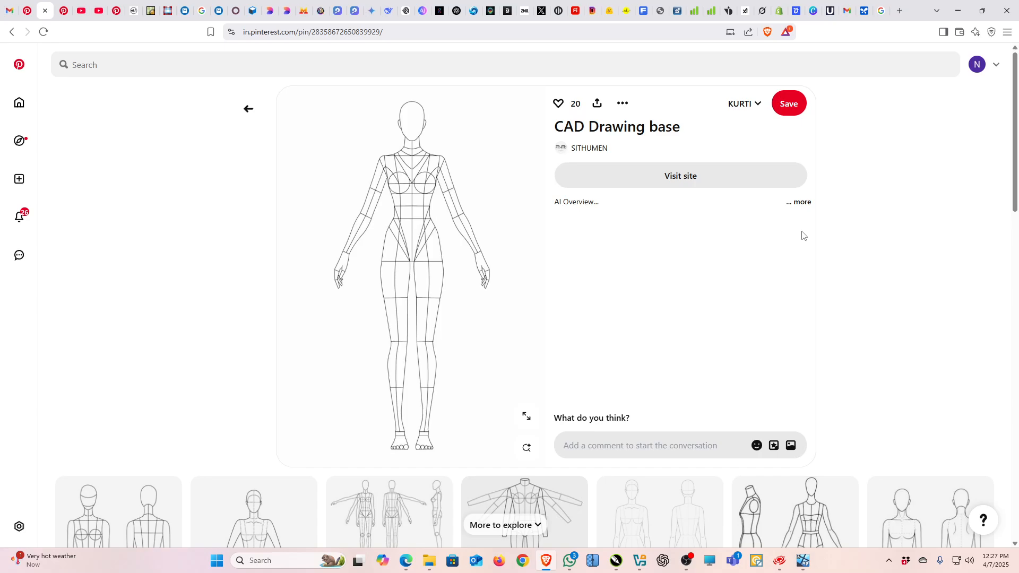
pyautogui.scroll(-5, 441, 364)
pyautogui.scroll(5, 441, 364)
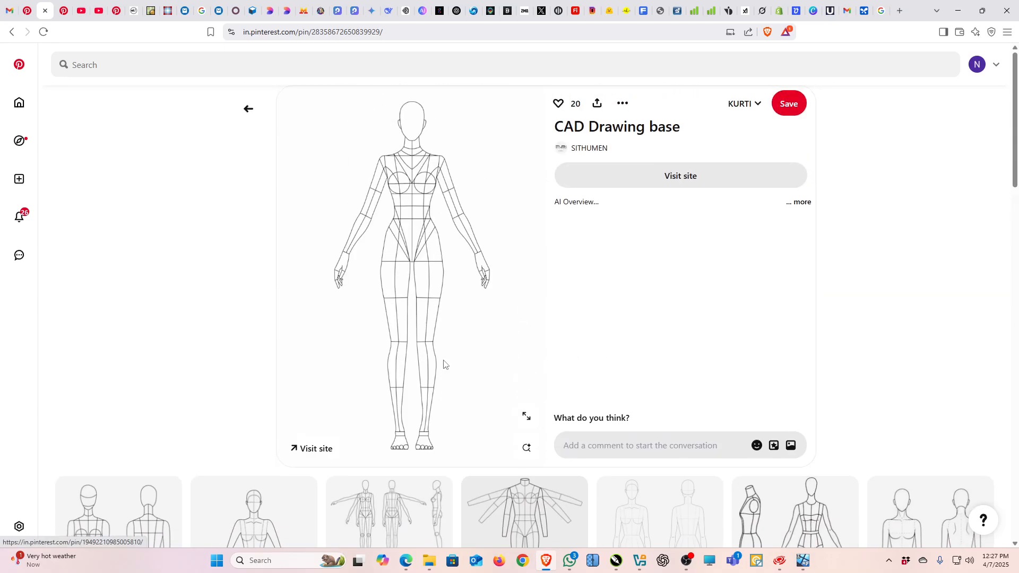
pyautogui.rightClick(412, 189)
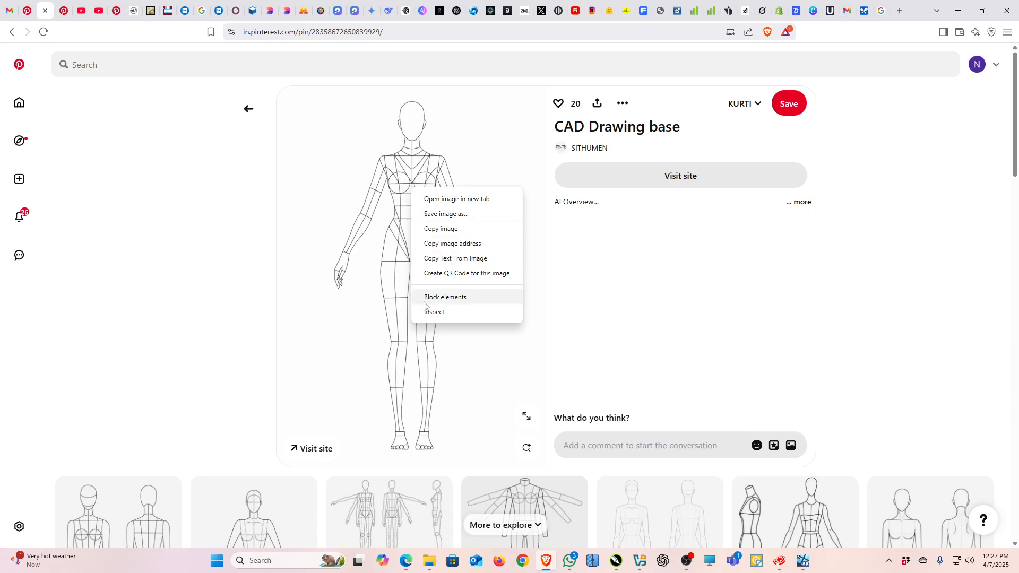
pyautogui.scroll(-5, 953, 316)
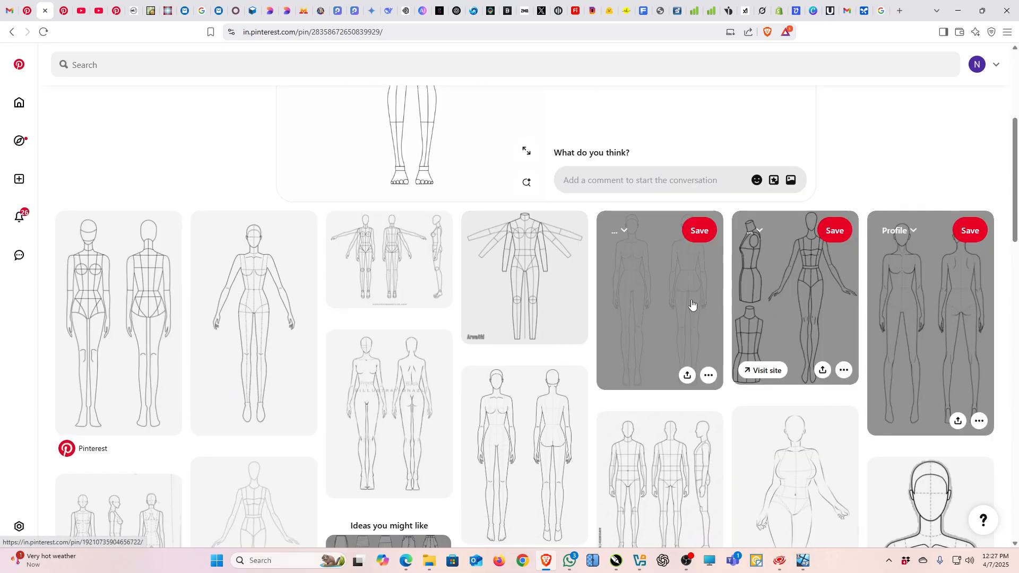
pyautogui.scroll(-4, 691, 301)
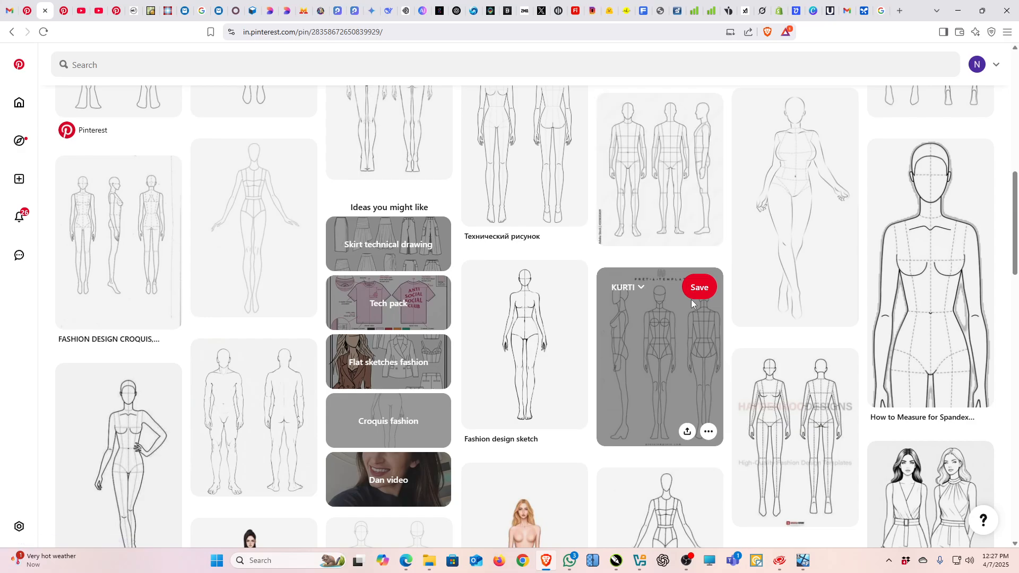
pyautogui.scroll(-5, 691, 299)
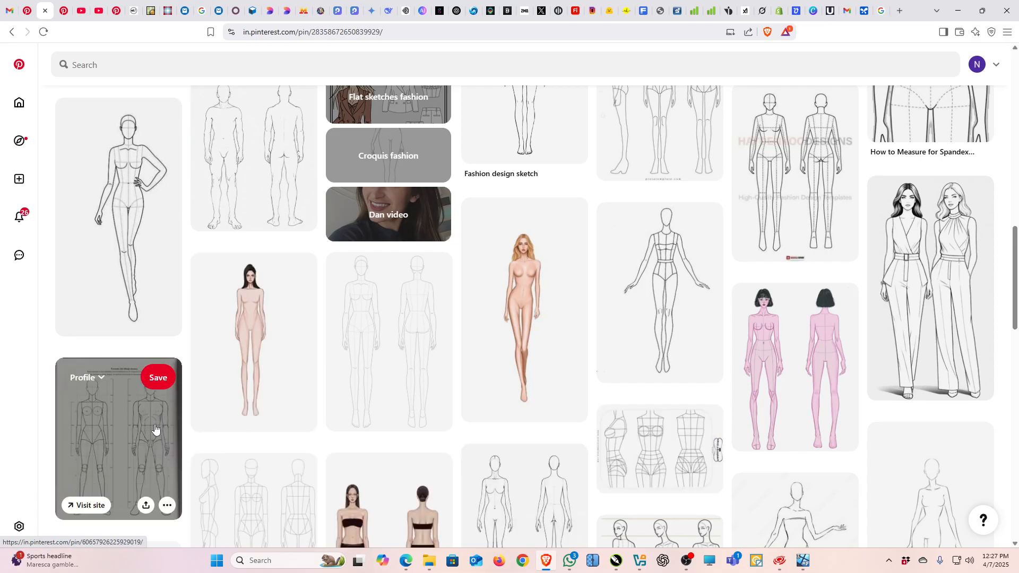
pyautogui.scroll(10, 713, 413)
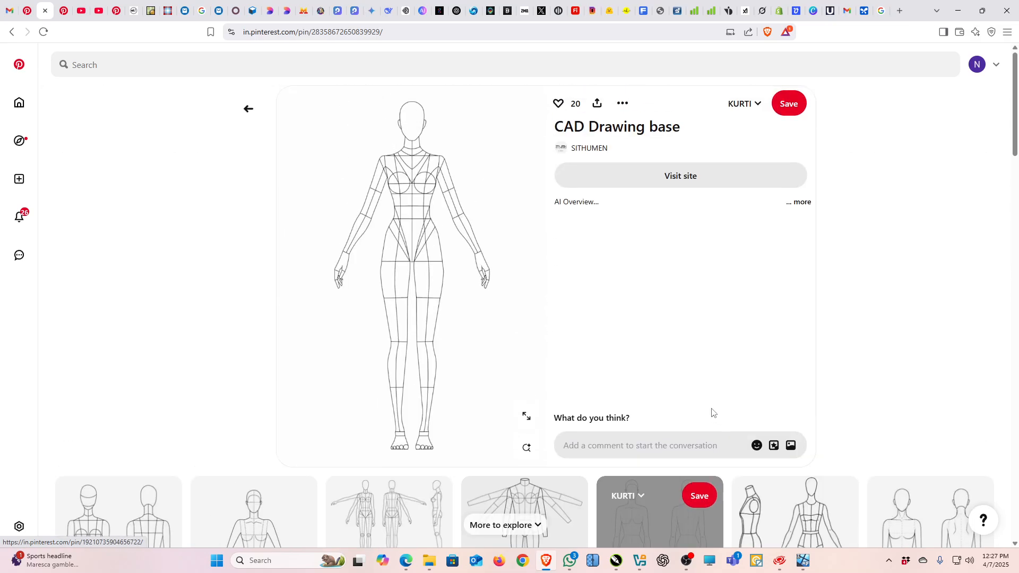
pyautogui.rightClick(439, 210)
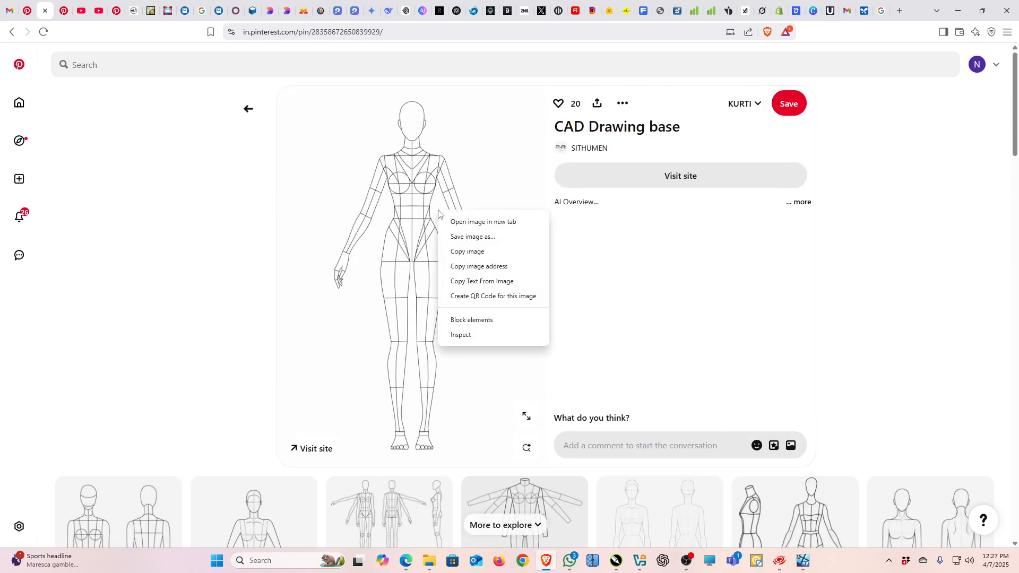
pyautogui.click(481, 252)
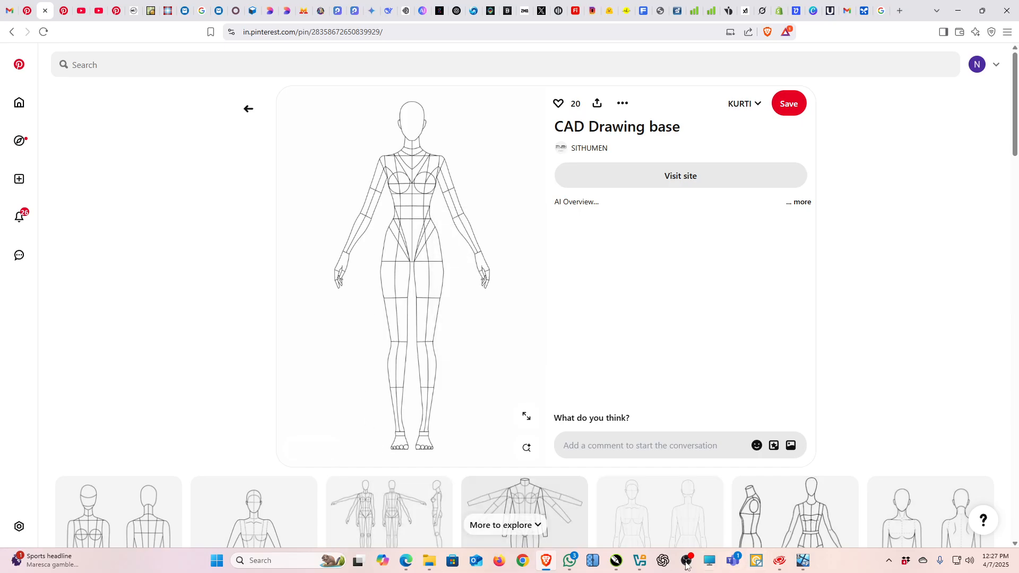
# Switch to CorelDRAW and paste the copied figure image into the Untitled-1 document.
pyautogui.click(615, 560)
pyautogui.rightClick(510, 330)
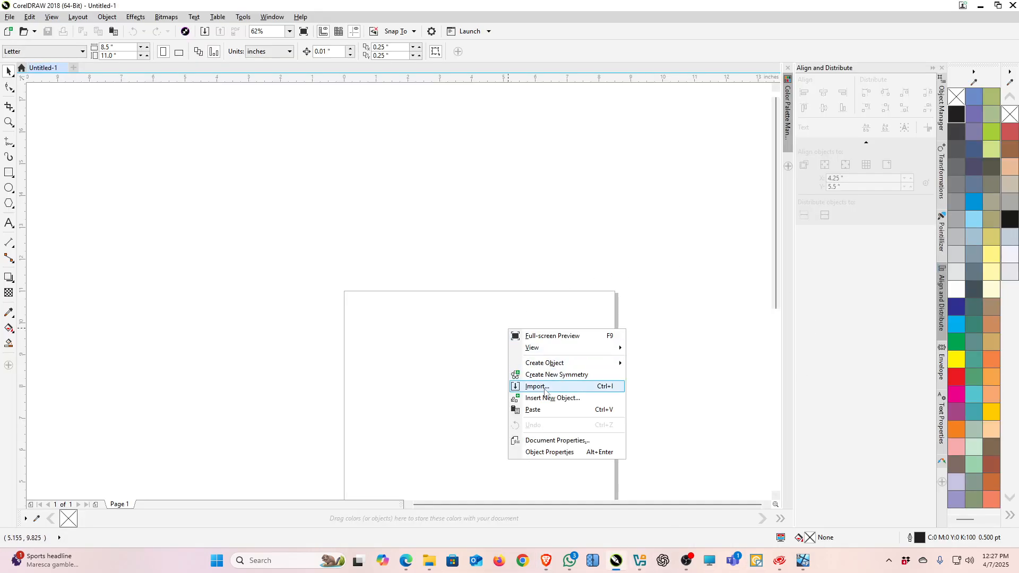
pyautogui.click(557, 407)
pyautogui.scroll(-3, 572, 240)
pyautogui.scroll(3, 568, 268)
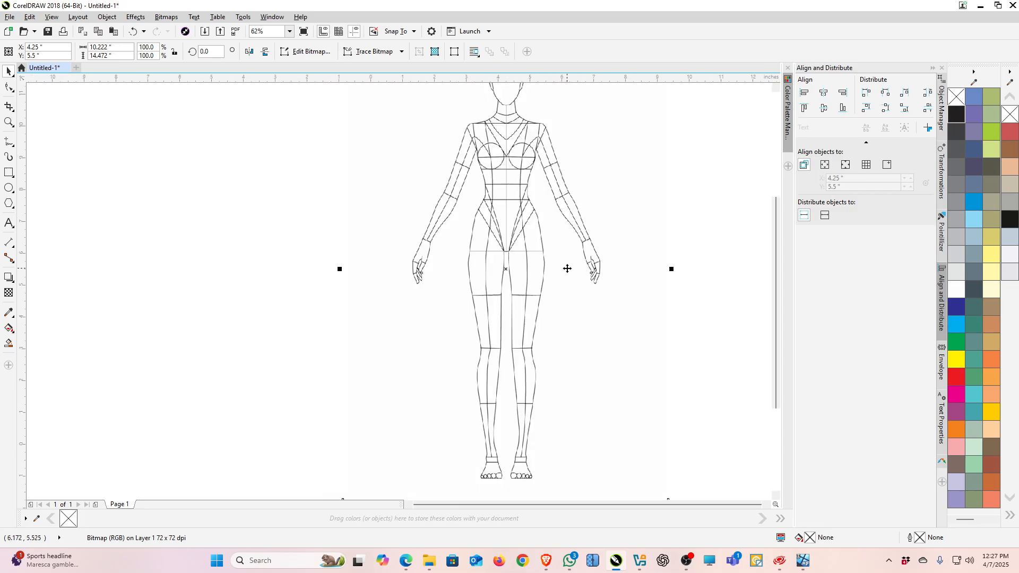
# Move the pasted figure bitmap down to about X 4.433, Y 3.55 inches and lock it in place.
pyautogui.moveTo(573, 249); pyautogui.dragTo(579, 311)
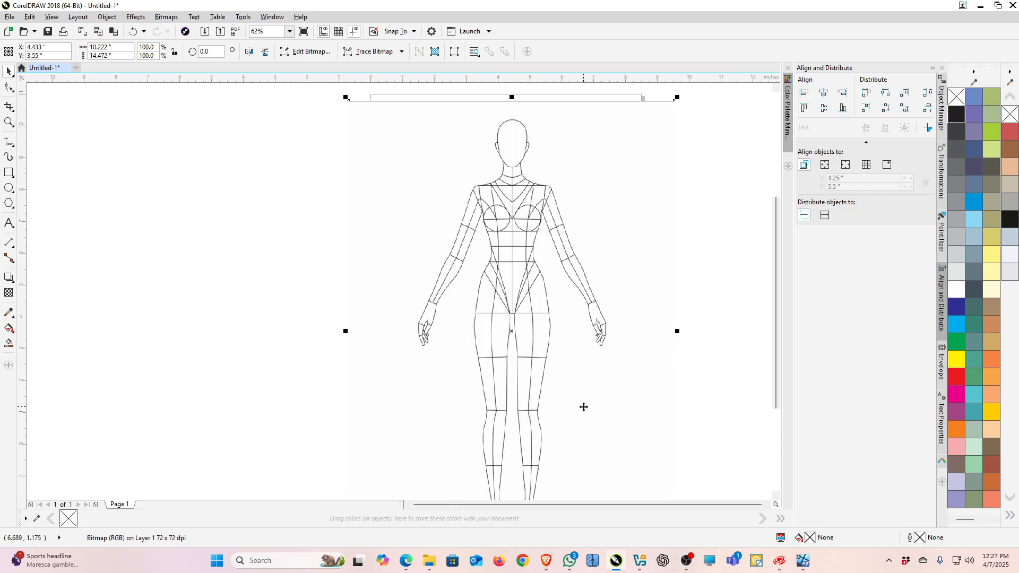
pyautogui.rightClick(573, 238)
pyautogui.click(639, 411)
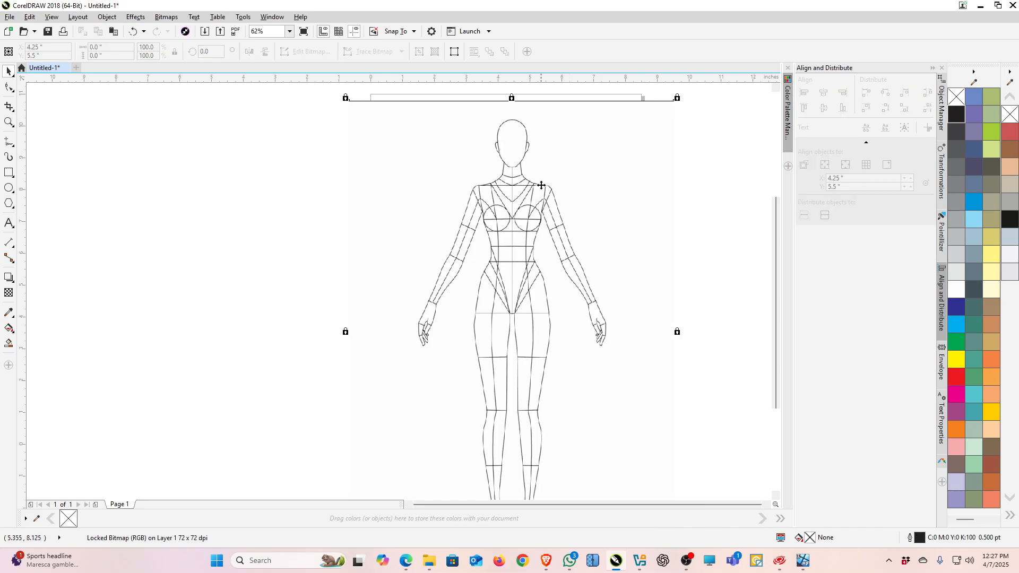
# Choose the B-Spline tool for tracing over the template's neck and shoulder area.
pyautogui.scroll(4, 541, 184)
pyautogui.scroll(-3, 412, 142)
pyautogui.scroll(5, 487, 223)
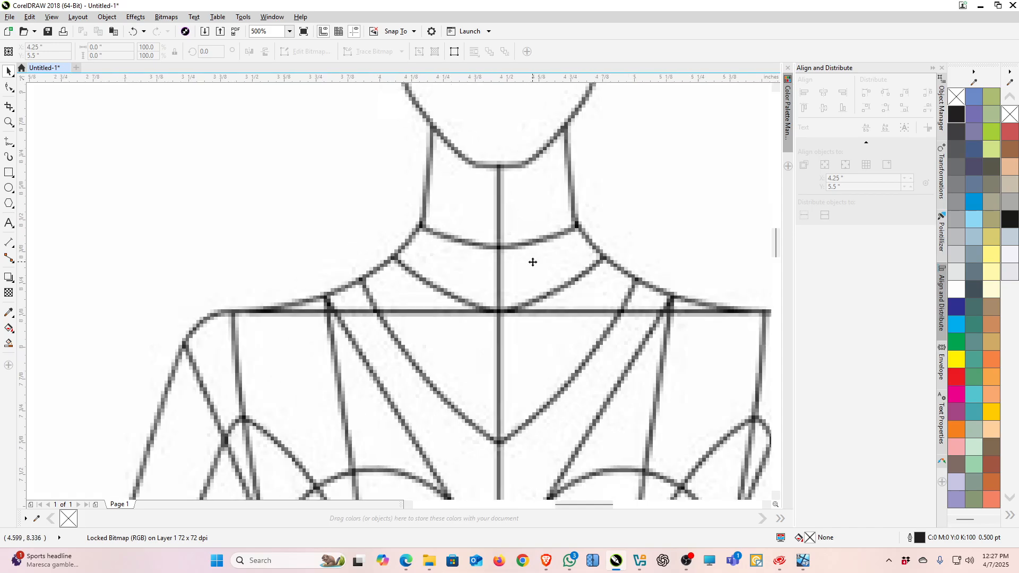
pyautogui.scroll(-4, 517, 177)
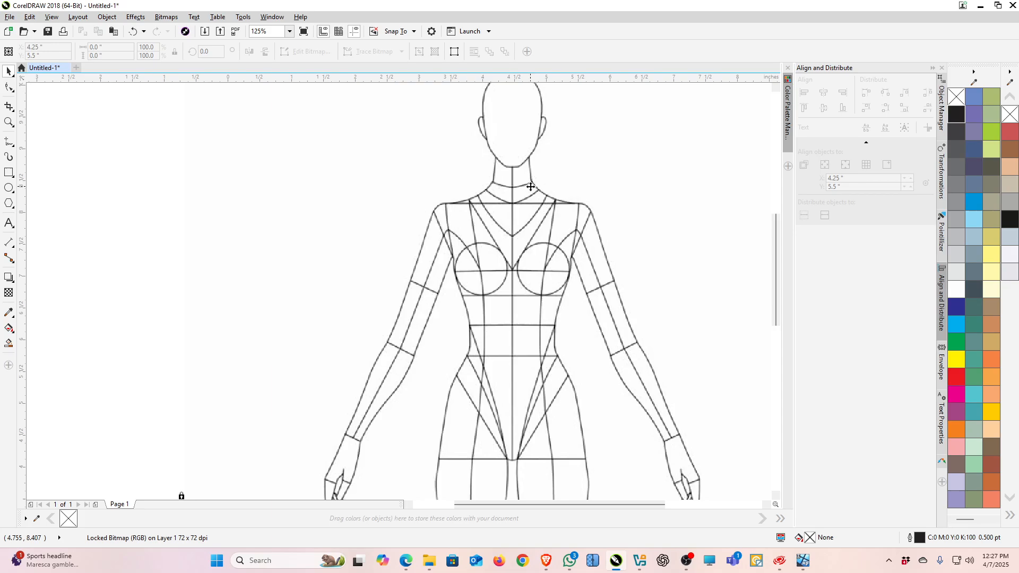
pyautogui.scroll(4, 517, 185)
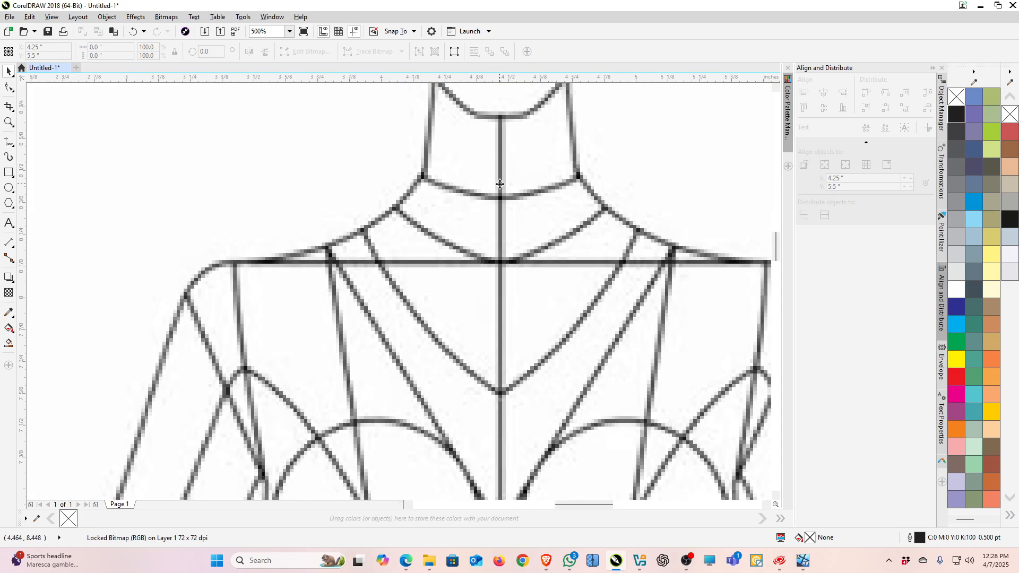
pyautogui.click(13, 145)
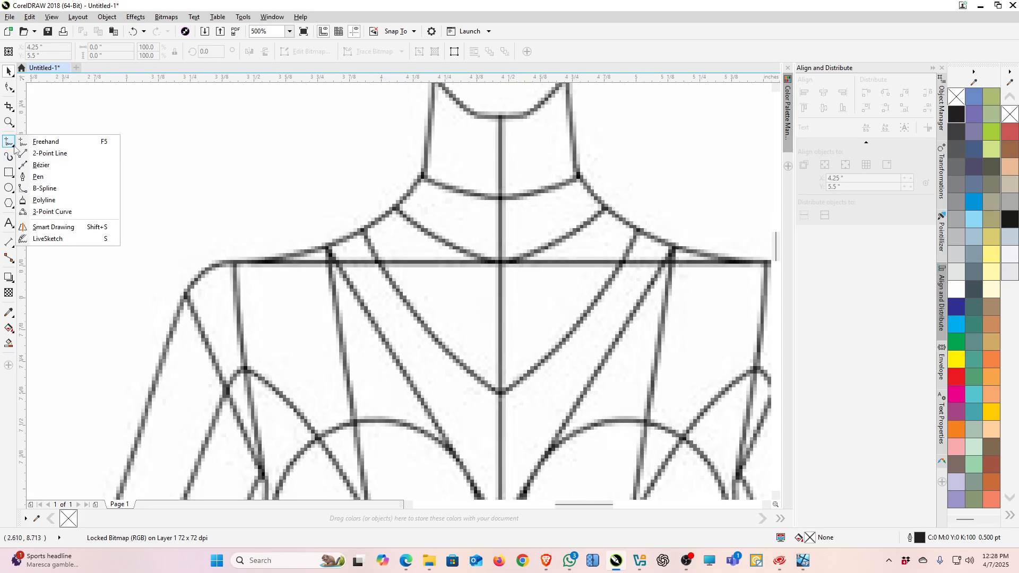
pyautogui.click(13, 145)
pyautogui.click(13, 145)
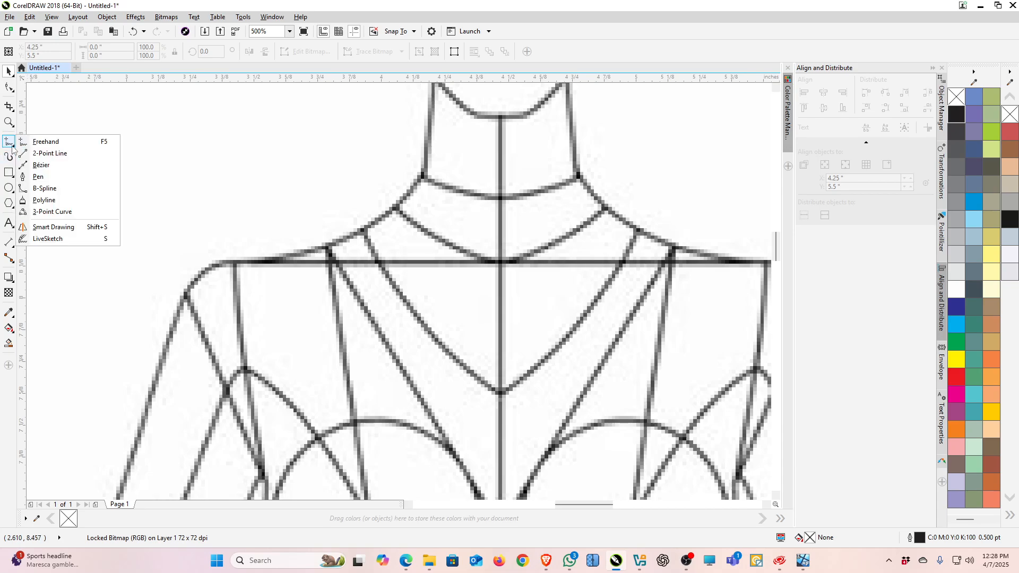
pyautogui.click(45, 189)
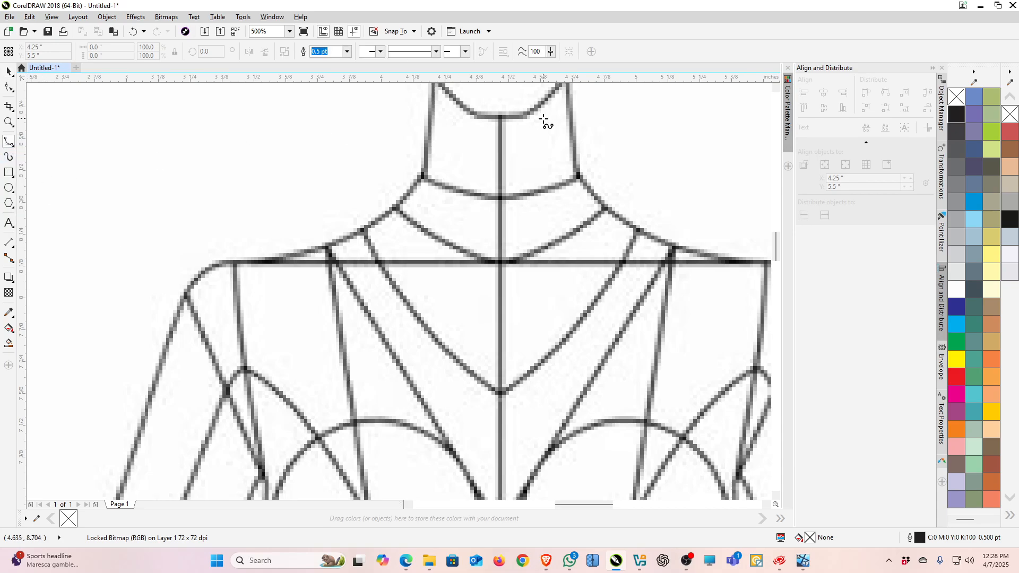
pyautogui.scroll(1, 423, 190)
pyautogui.scroll(-1, 423, 191)
pyautogui.click(418, 181)
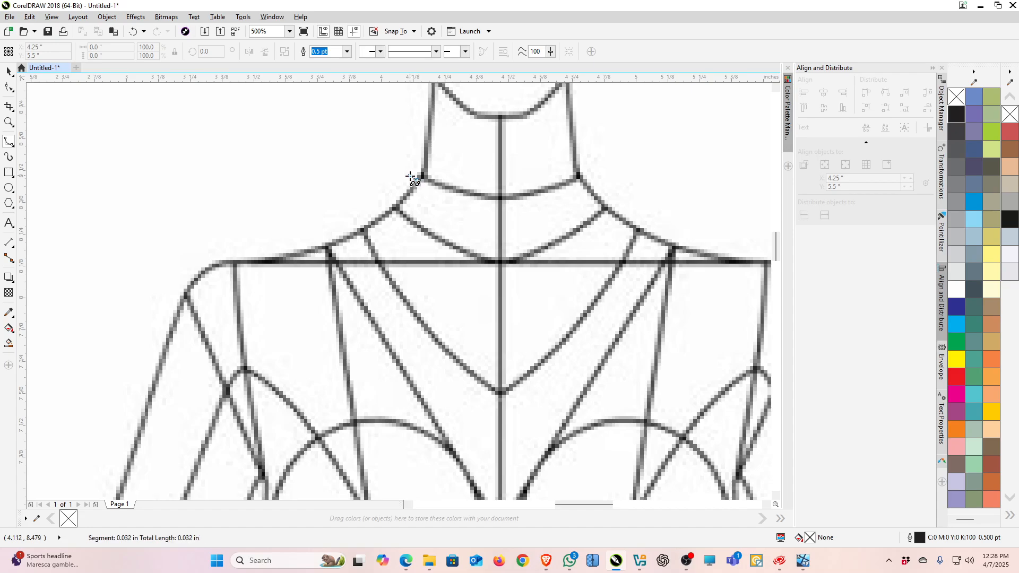
pyautogui.press('Escape')
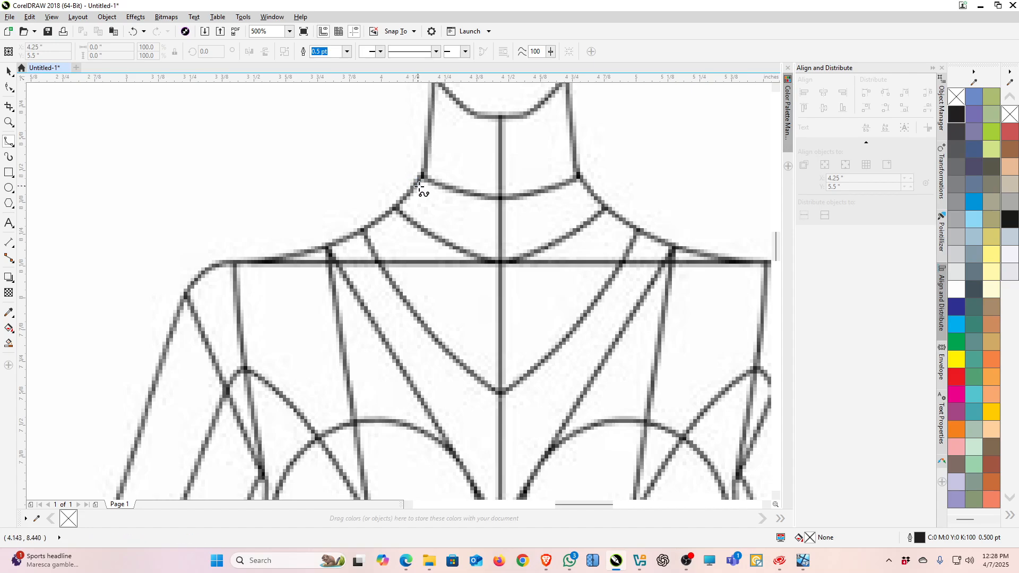
# Set the default outline colour for new graphic objects to red (C:0 M:100 Y:100 K:0).
pyautogui.click(956, 378)
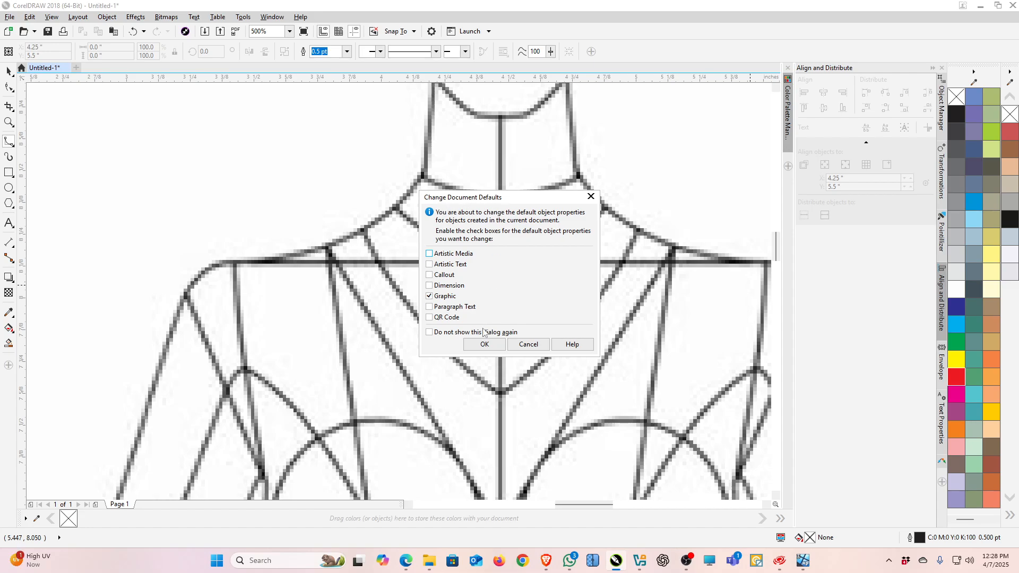
pyautogui.click(482, 346)
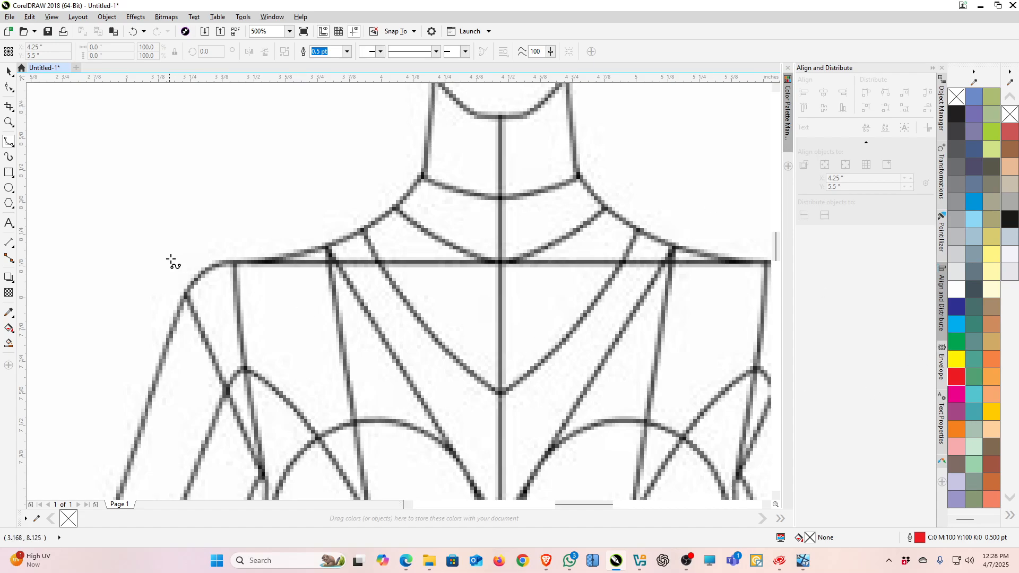
# Draw a test B-Spline line about 0.9 inches wide from above the shoulder to the neck and undo it.
pyautogui.click(200, 202)
pyautogui.doubleClick(429, 161)
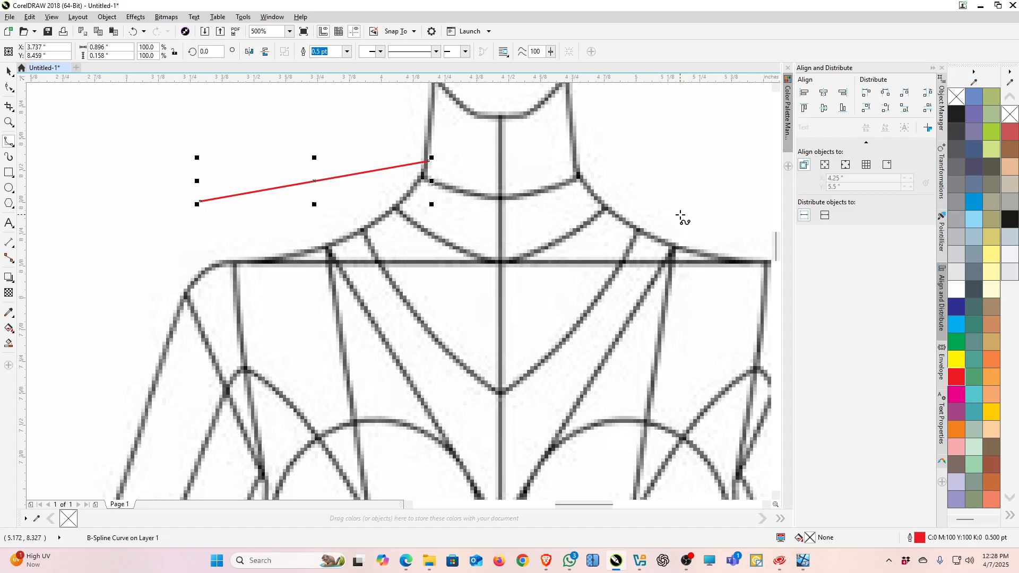
pyautogui.hotkey('ctrl', 'z')
# Set the default outline width for new graphic objects to 1.0 pt.
pyautogui.click(347, 51)
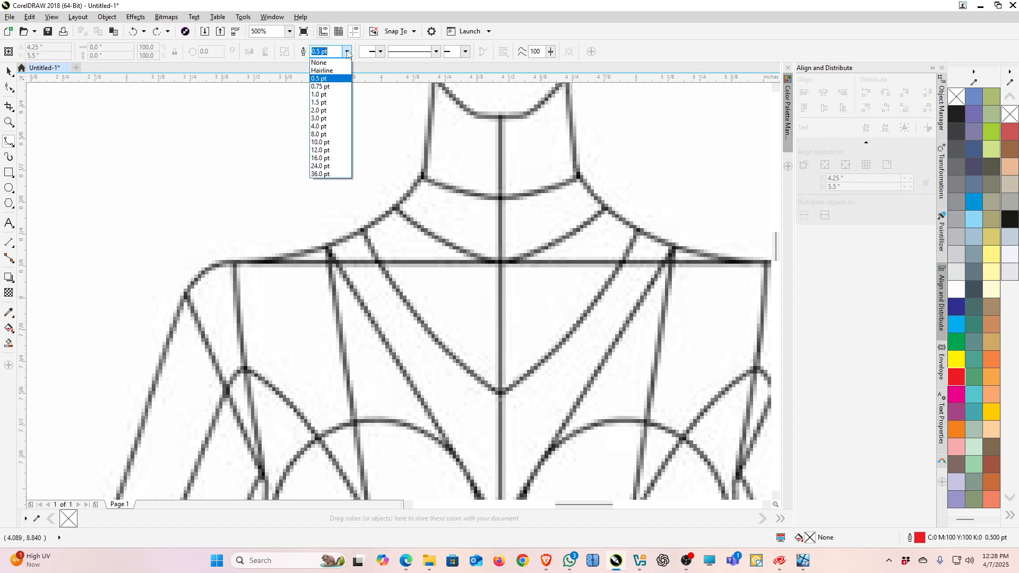
pyautogui.click(329, 95)
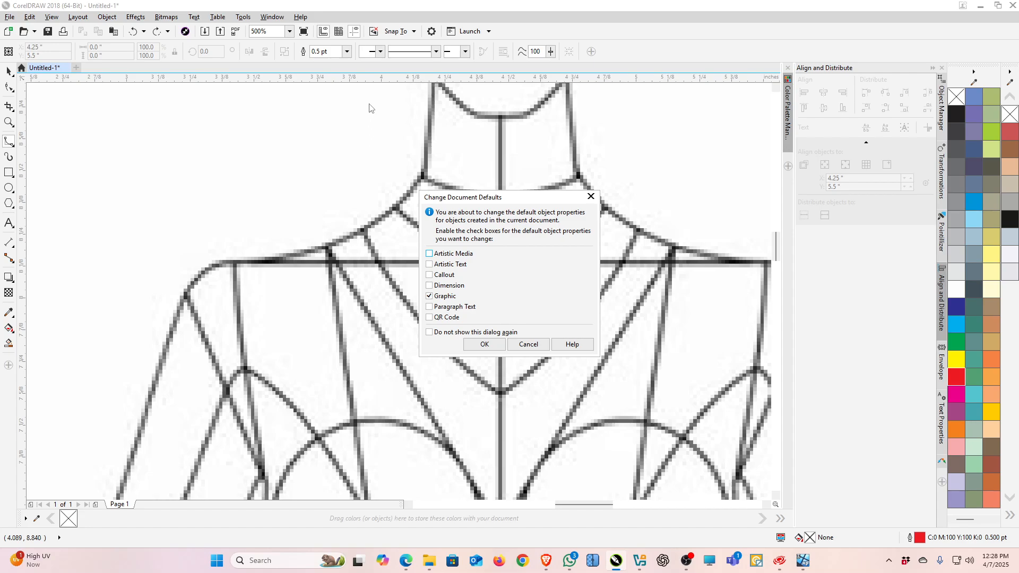
pyautogui.click(485, 344)
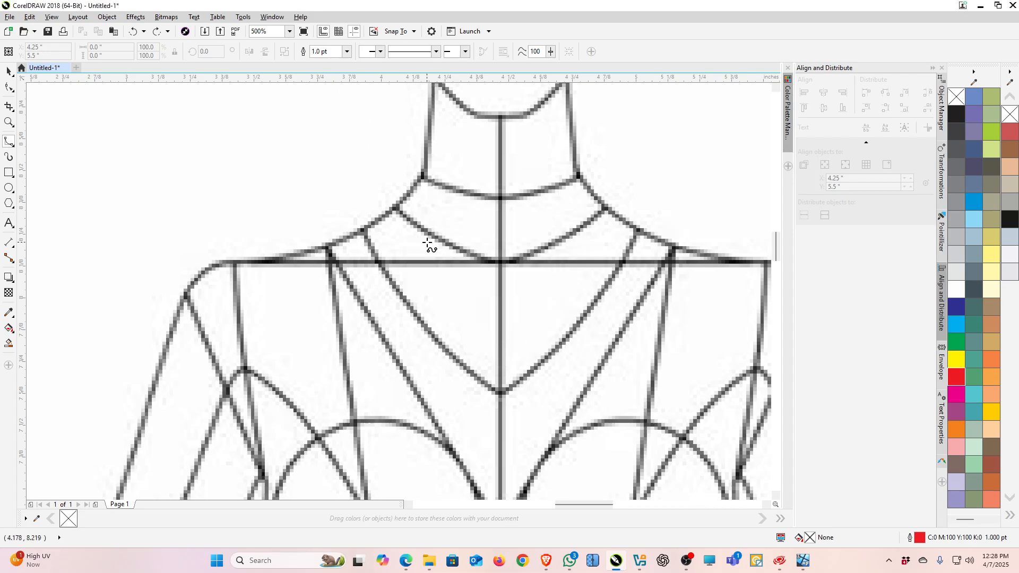
# Trace a closed B-Spline neckband around the base of the neck, about 0.76 by 0.25 inches.
pyautogui.scroll(-5, 427, 245)
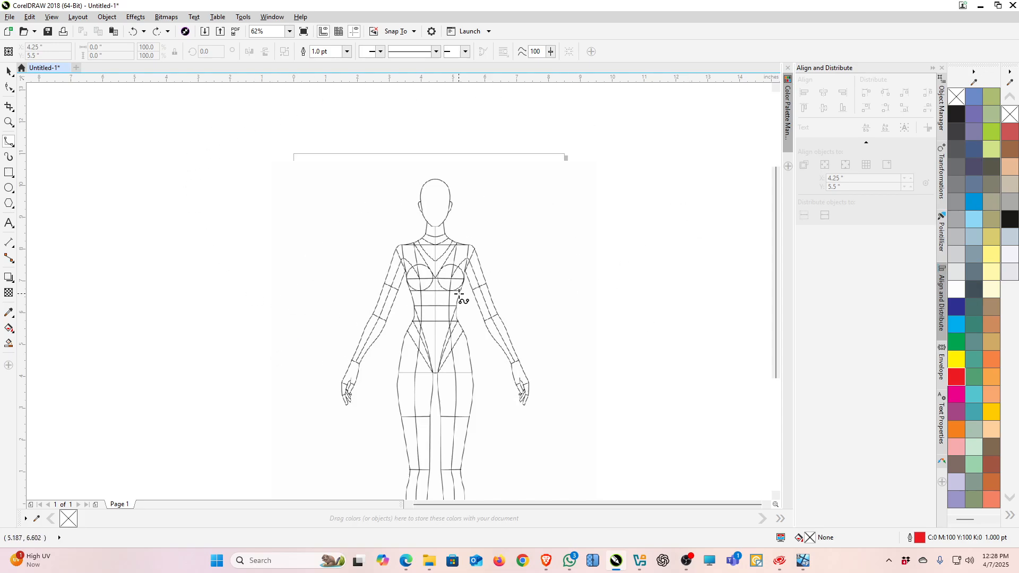
pyautogui.scroll(6, 431, 248)
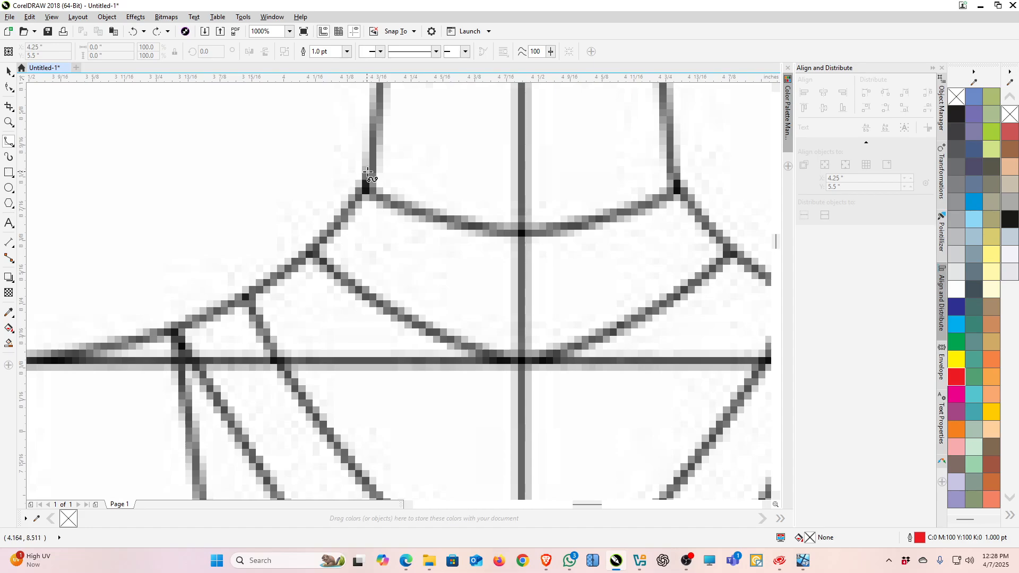
pyautogui.moveTo(370, 171)
pyautogui.mouseDown()
pyautogui.moveTo(364, 202)
pyautogui.moveTo(393, 232)
pyautogui.moveTo(461, 260)
pyautogui.moveTo(576, 257)
pyautogui.moveTo(644, 240)
pyautogui.moveTo(683, 212)
pyautogui.moveTo(662, 233)
pyautogui.moveTo(685, 211)
pyautogui.moveTo(683, 171)
pyautogui.moveTo(716, 200)
pyautogui.moveTo(717, 236)
pyautogui.mouseUp()
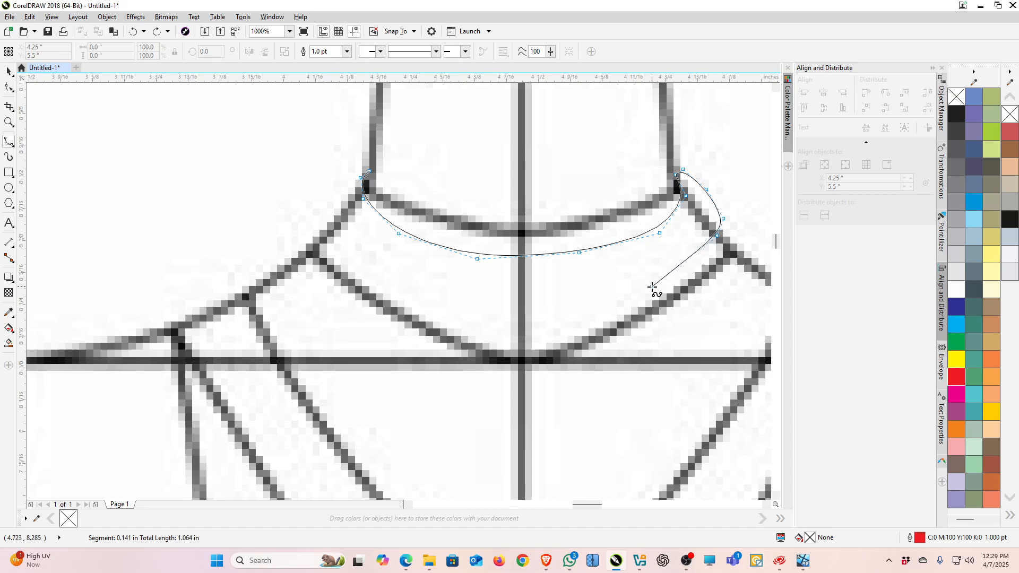
pyautogui.click(689, 268)
pyautogui.click(614, 295)
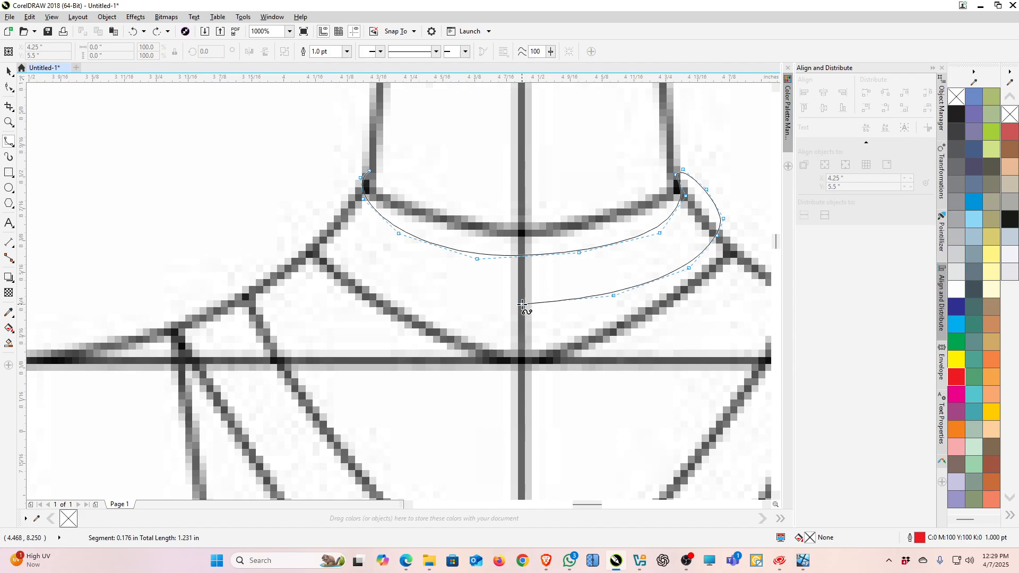
pyautogui.click(516, 302)
pyautogui.click(419, 288)
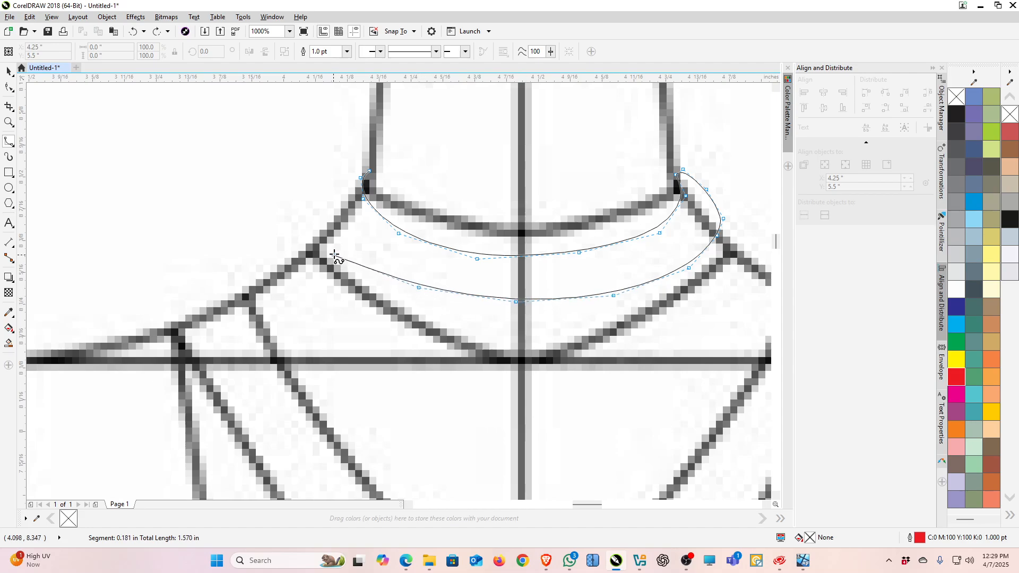
pyautogui.click(342, 243)
pyautogui.click(326, 212)
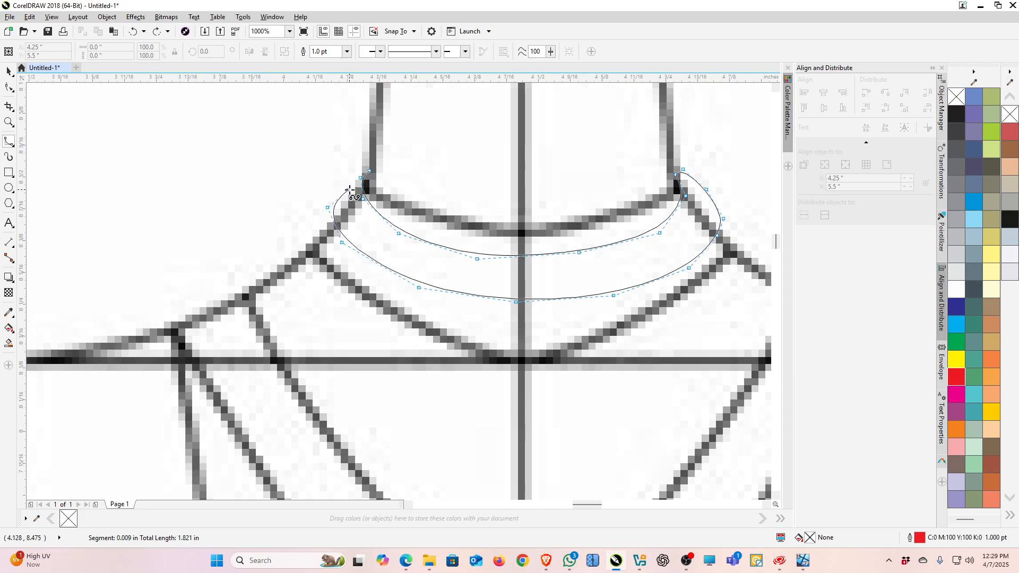
pyautogui.click(367, 169)
pyautogui.scroll(-3, 478, 223)
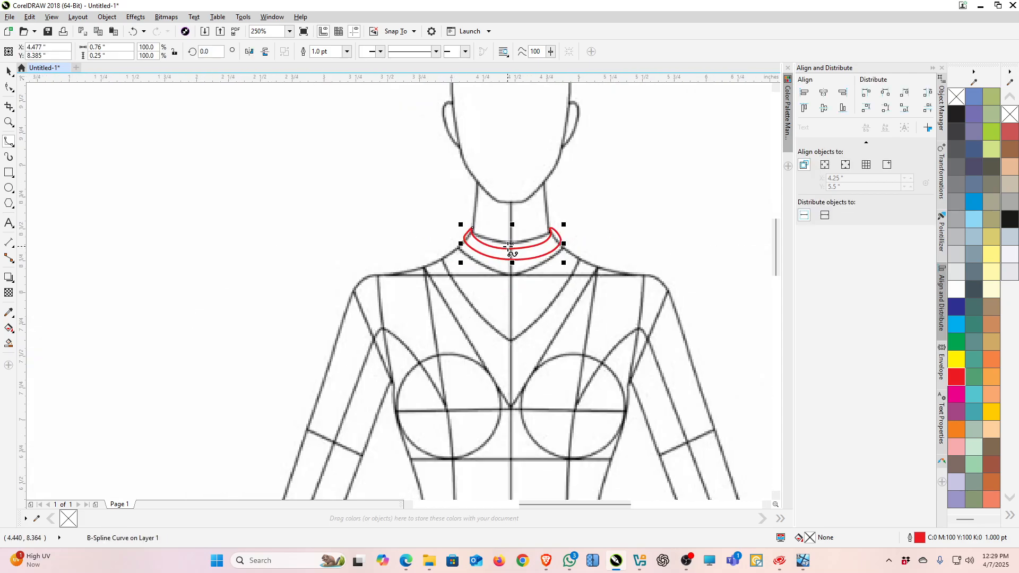
# Delete the red neckband curve at the base of the neck.
pyautogui.scroll(1, 543, 291)
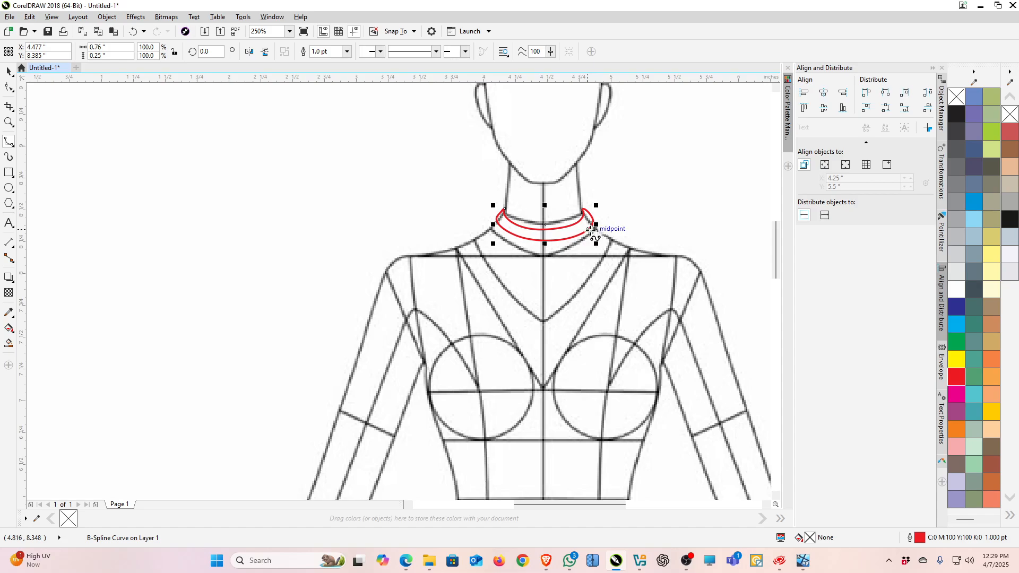
pyautogui.press('Delete')
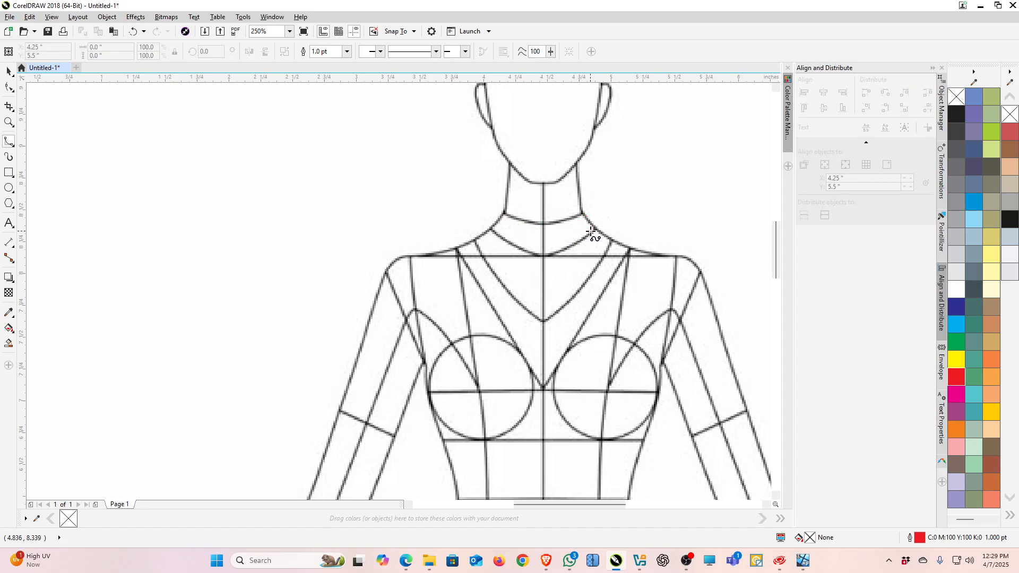
# Draw the inner neckline edge with B-Spline, curving from one shoulder slope below the neck base to the other.
pyautogui.scroll(1, 591, 277)
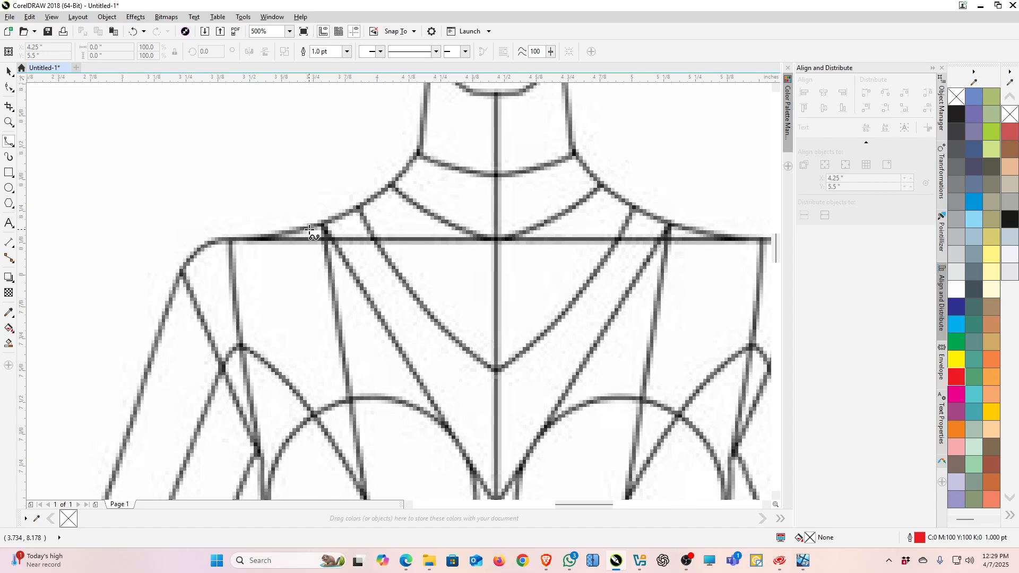
pyautogui.click(377, 195)
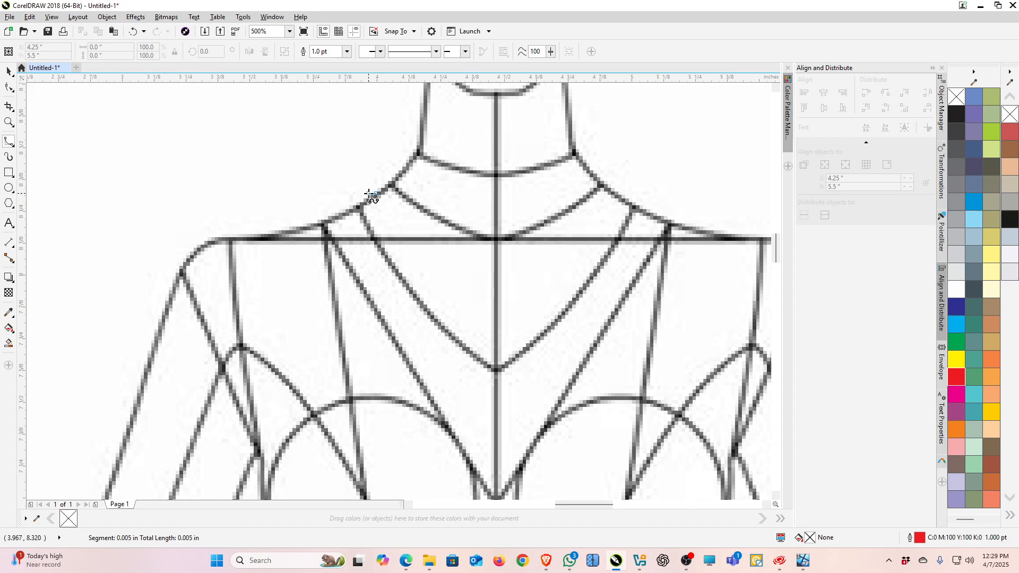
pyautogui.moveTo(370, 196); pyautogui.dragTo(371, 210)
pyautogui.click(370, 210)
pyautogui.click(395, 239)
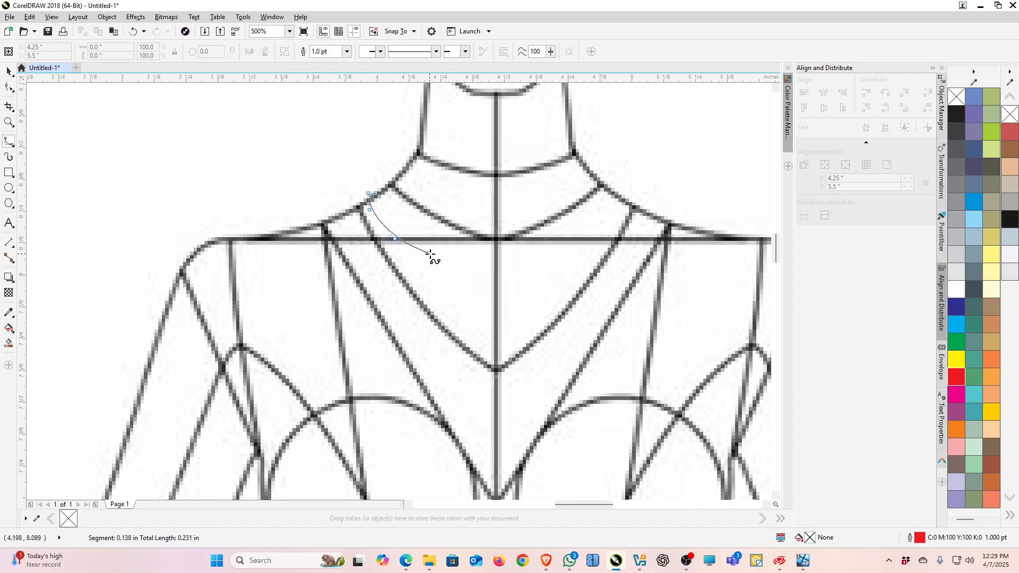
pyautogui.click(457, 266)
pyautogui.click(510, 271)
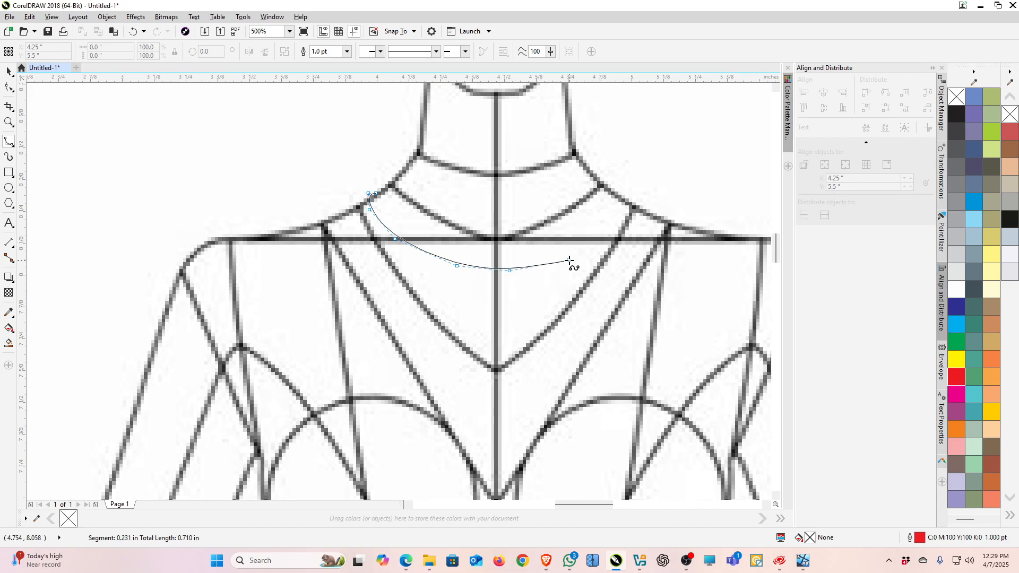
pyautogui.click(569, 256)
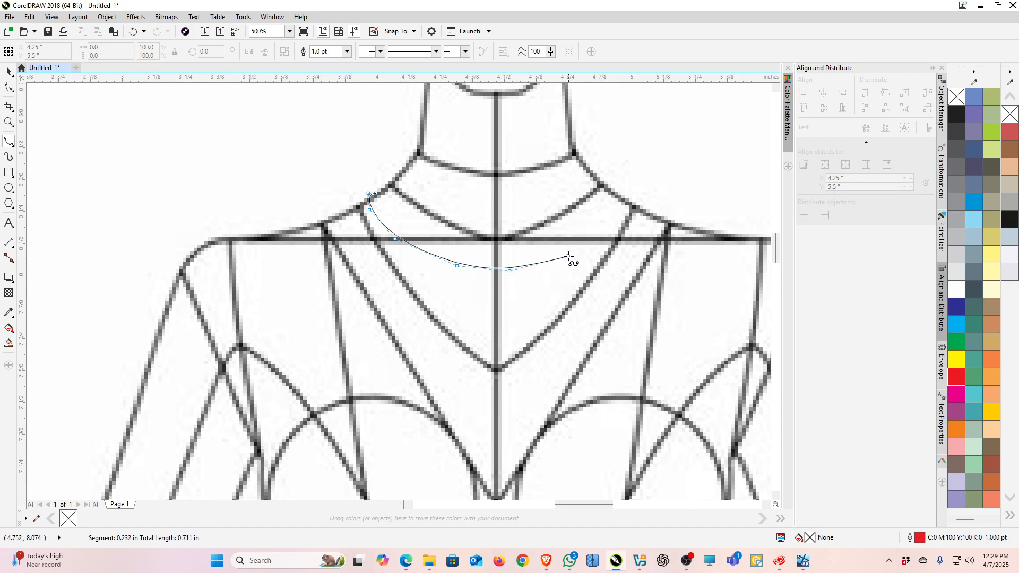
pyautogui.click(601, 234)
pyautogui.click(618, 202)
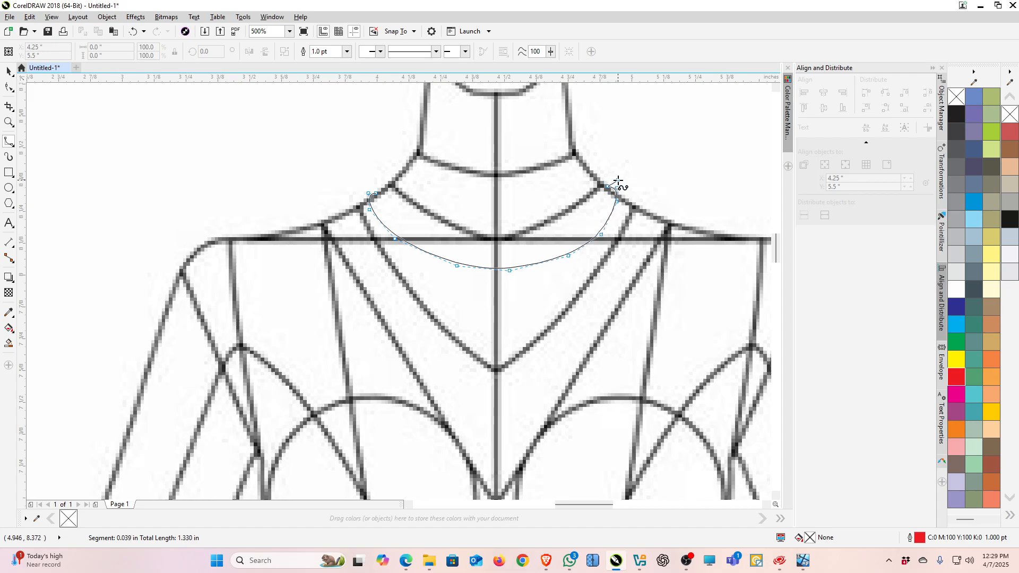
# Continue the B-Spline around the band's shoulder end and back along a parallel outer edge below the neckline.
pyautogui.click(618, 183)
pyautogui.click(630, 198)
pyautogui.click(642, 203)
pyautogui.click(637, 223)
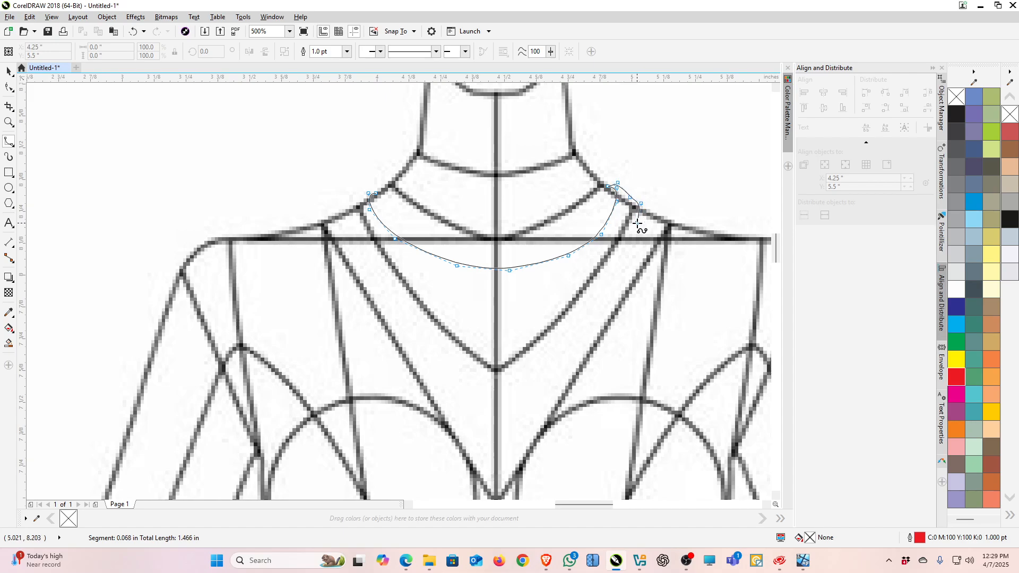
pyautogui.click(608, 264)
pyautogui.click(554, 286)
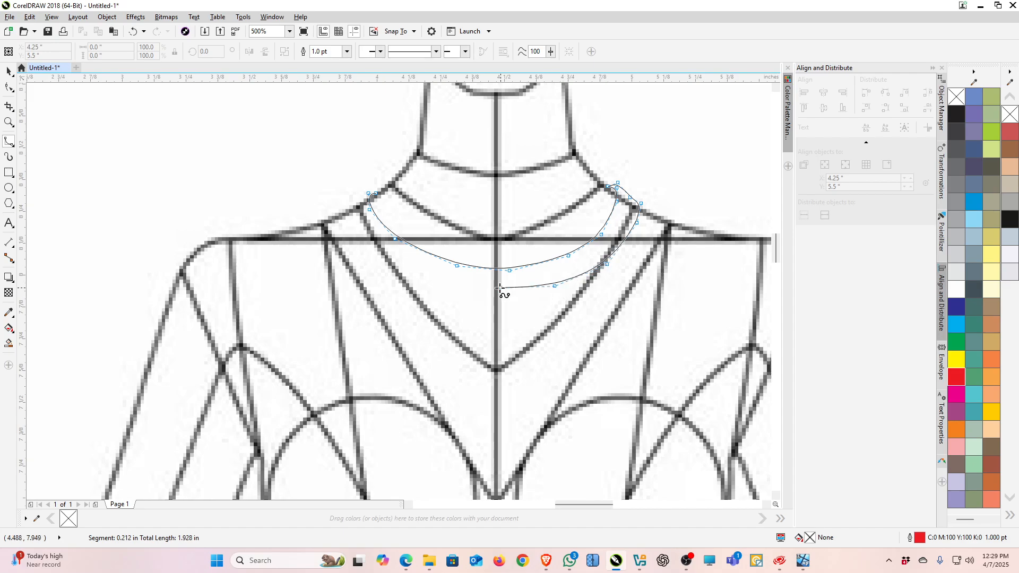
pyautogui.click(499, 294)
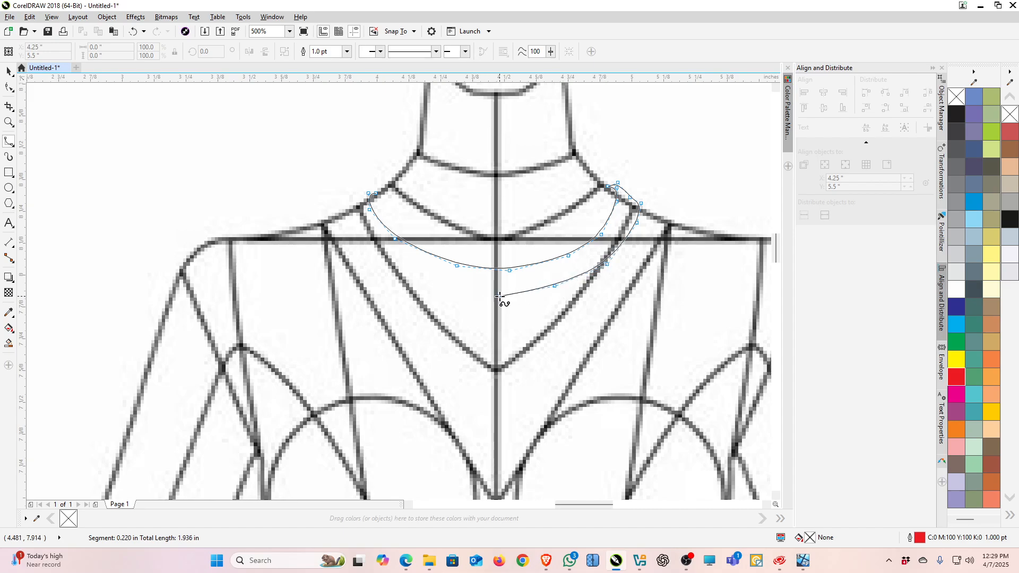
pyautogui.click(444, 286)
pyautogui.click(389, 262)
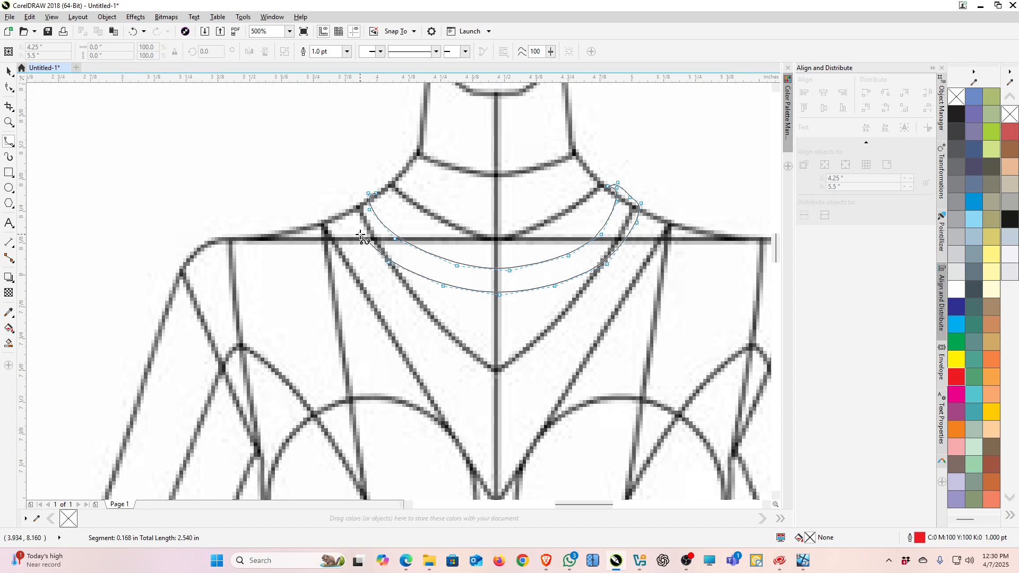
# Round the remaining shoulder end and close the neckband curve at its starting point, about 1.13 by 0.42 inches overall.
pyautogui.click(359, 233)
pyautogui.click(348, 205)
pyautogui.click(354, 199)
pyautogui.click(362, 199)
pyautogui.click(378, 191)
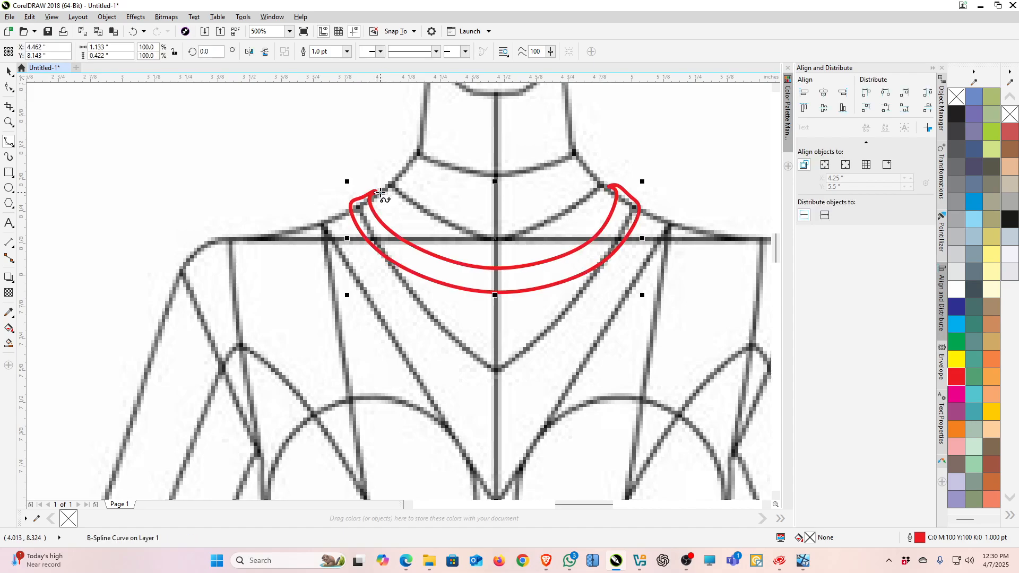
pyautogui.scroll(-5, 586, 176)
pyautogui.scroll(3, 616, 165)
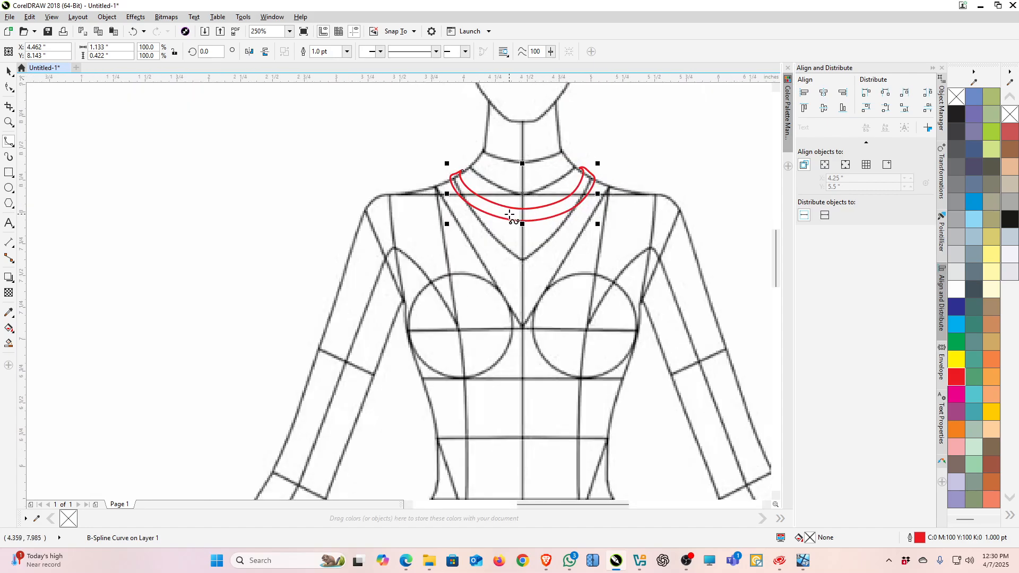
# Start the bodice B-Spline at the centre of the neckband, following the neckline to the left shoulder and along its slope to the shoulder tip.
pyautogui.scroll(3, 499, 231)
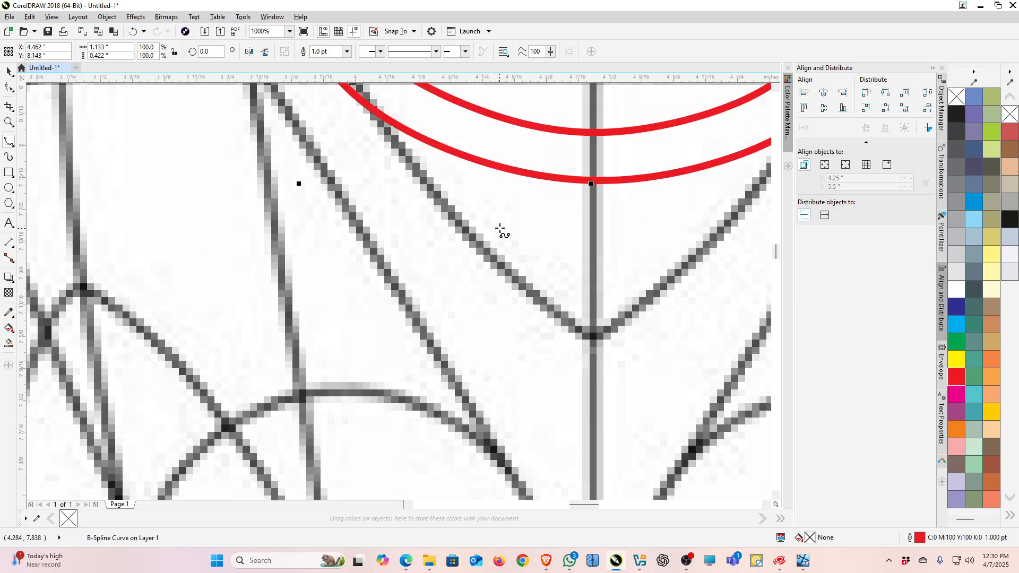
pyautogui.scroll(-4, 528, 265)
pyautogui.scroll(3, 528, 258)
pyautogui.click(579, 238)
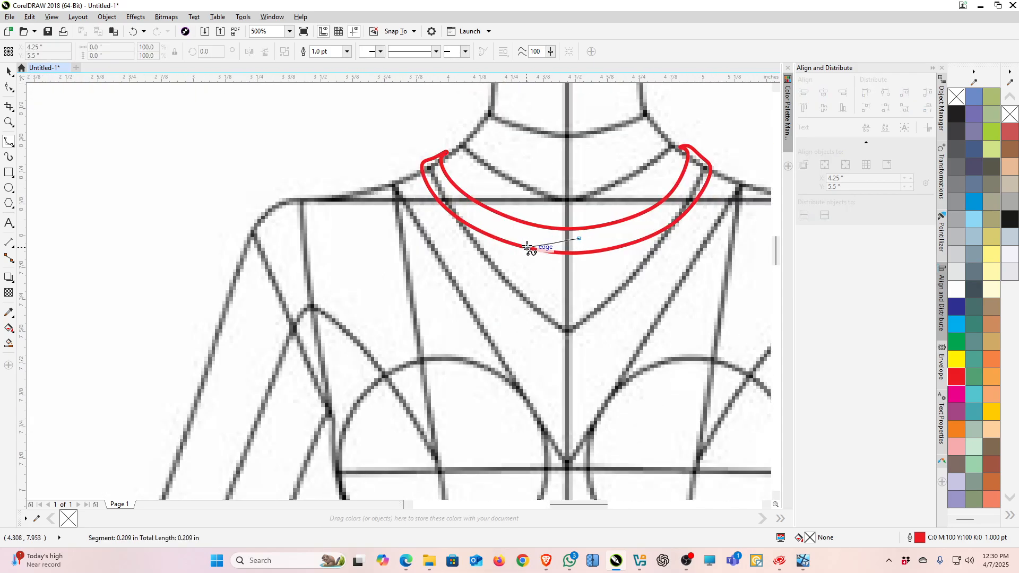
pyautogui.click(506, 234)
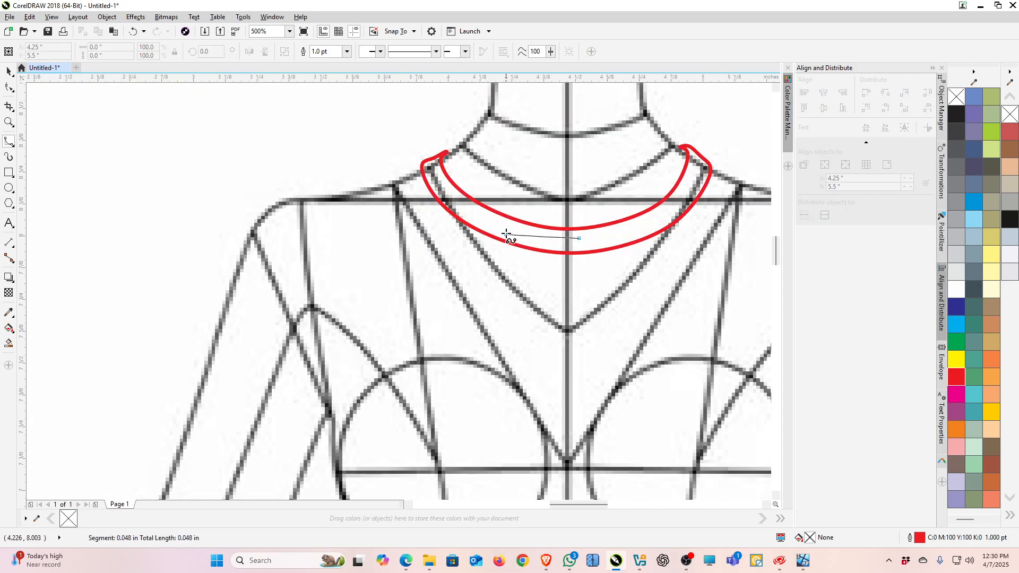
pyautogui.click(426, 161)
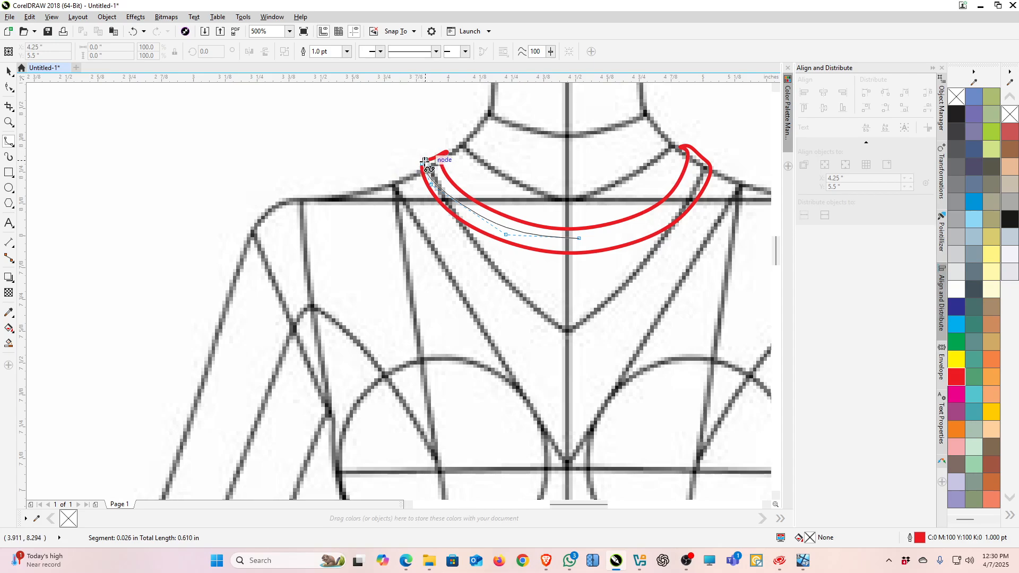
pyautogui.click(392, 179)
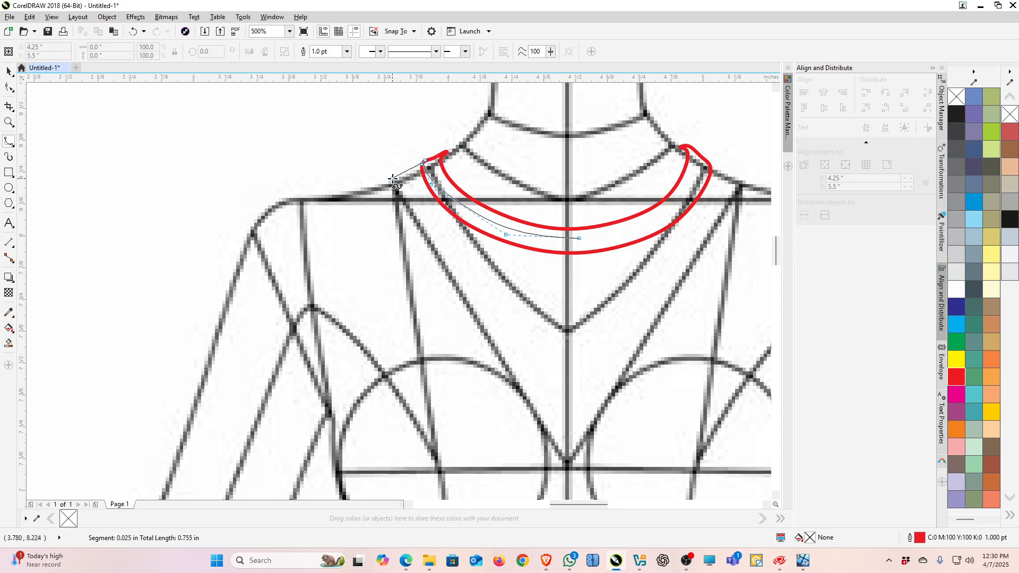
pyautogui.click(327, 187)
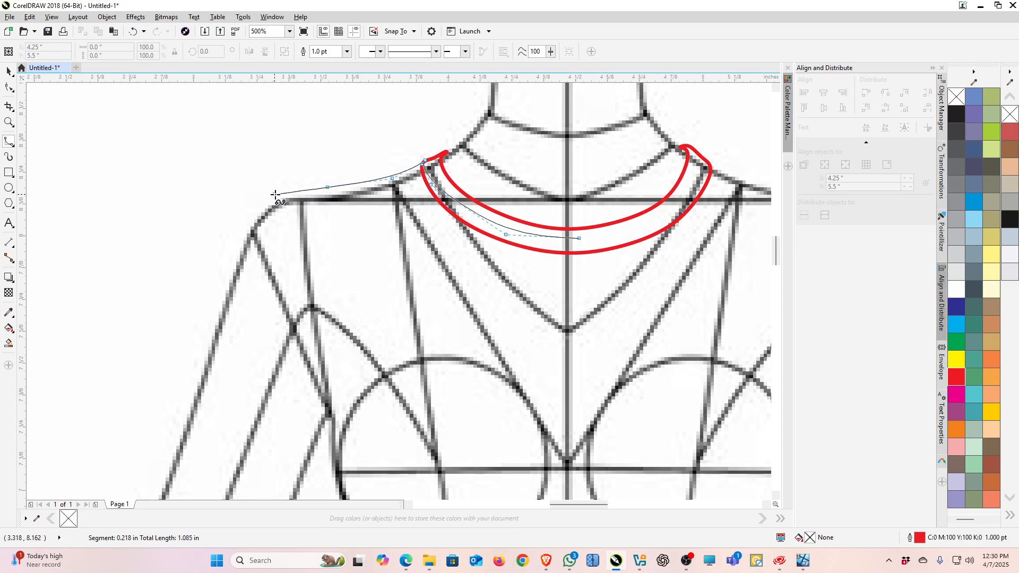
pyautogui.click(276, 194)
pyautogui.click(255, 208)
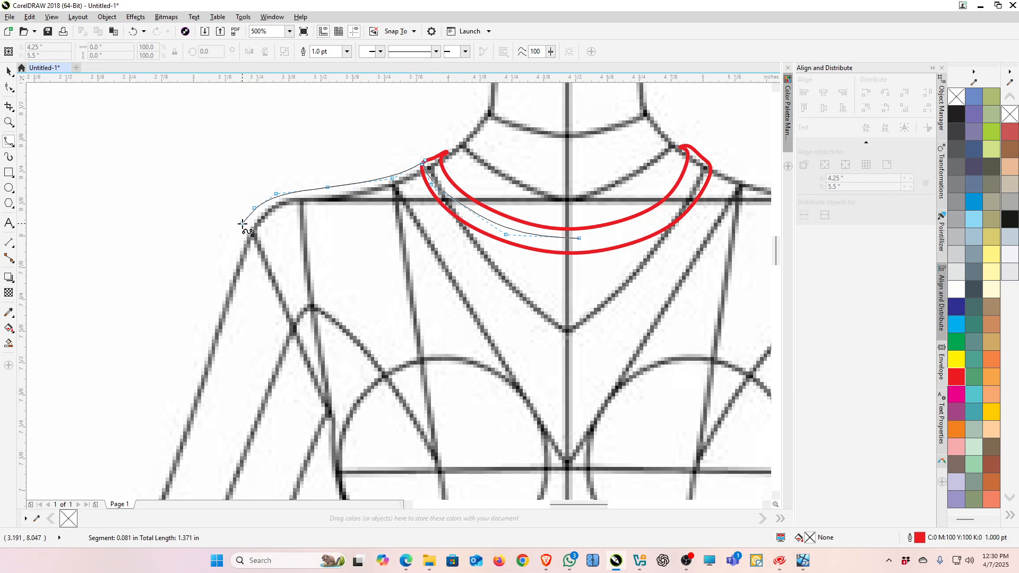
pyautogui.click(242, 224)
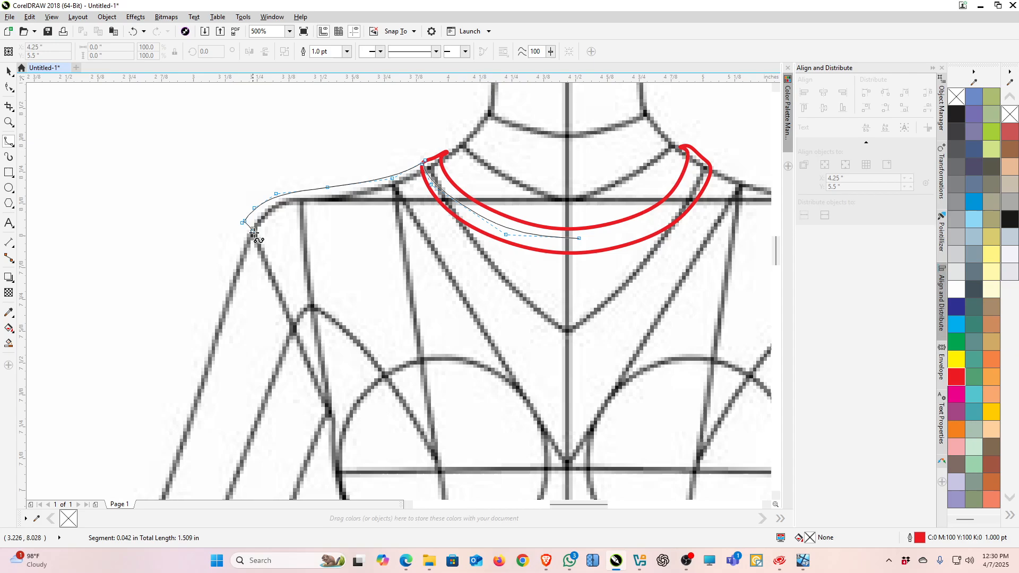
# Continue the bodice B-Spline down the left armhole and loosely along the waist, flaring out to a hem corner beside the hip.
pyautogui.click(291, 325)
pyautogui.click(333, 427)
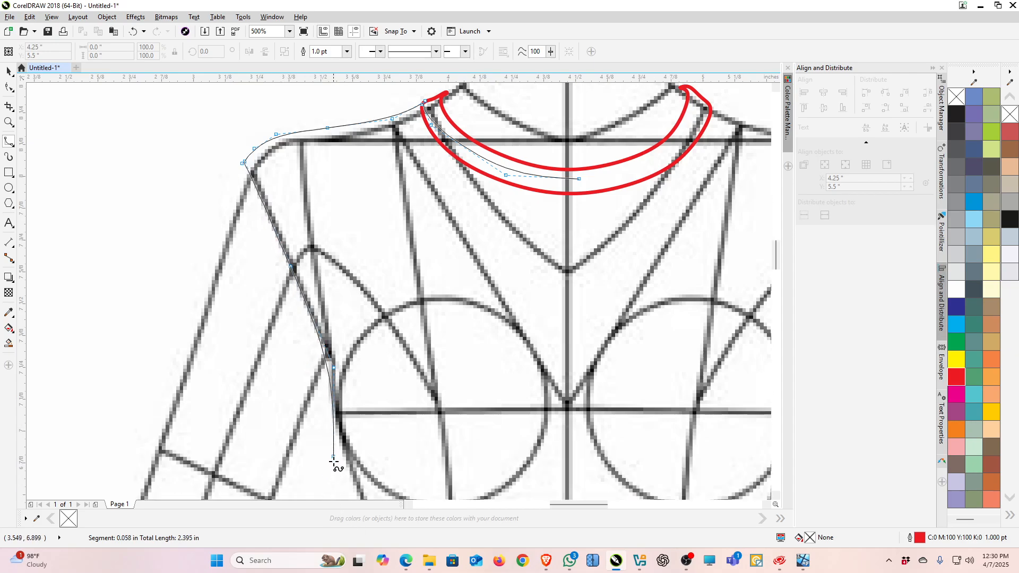
pyautogui.click(333, 457)
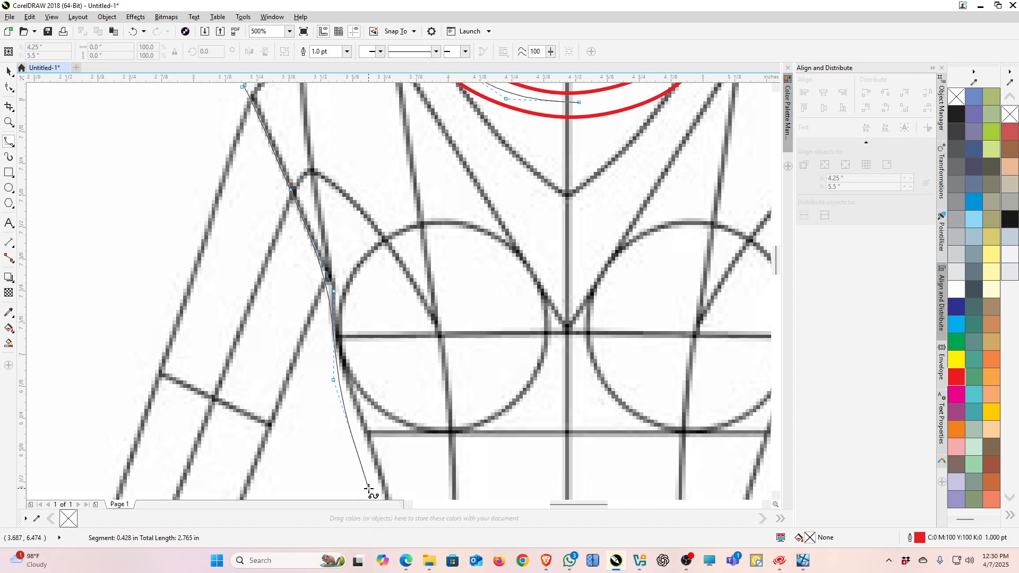
pyautogui.click(369, 488)
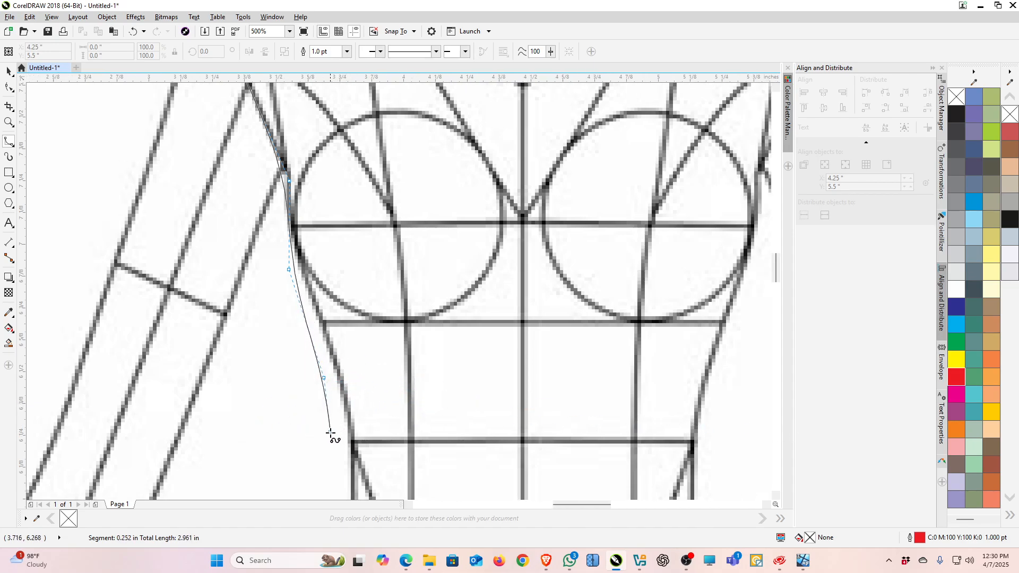
pyautogui.click(326, 479)
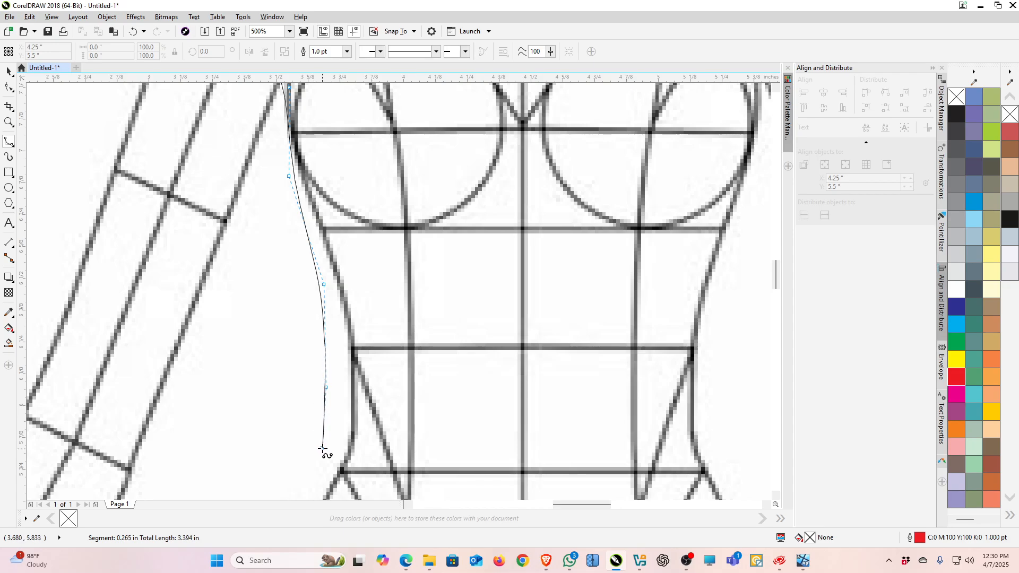
pyautogui.click(322, 449)
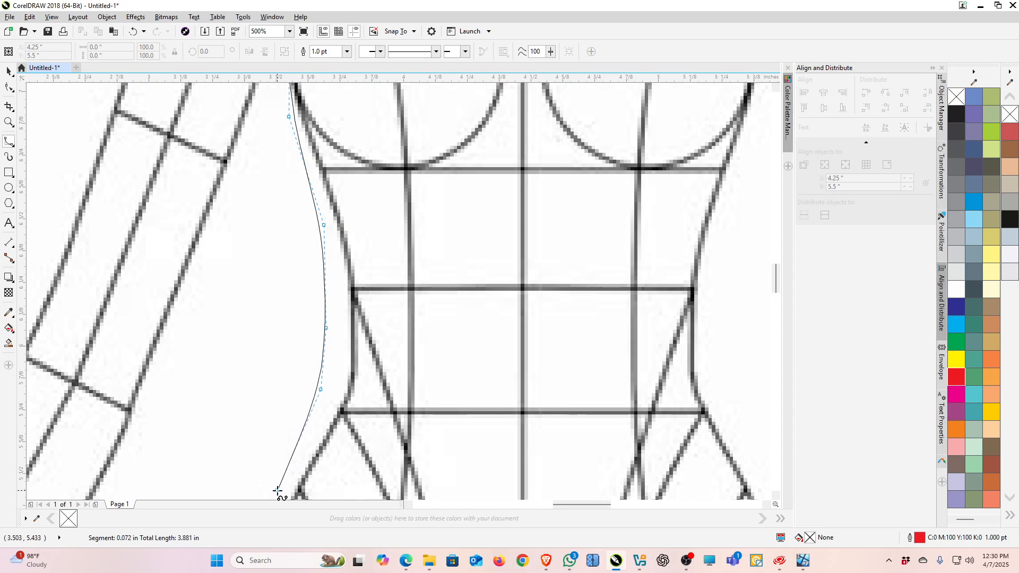
pyautogui.click(277, 491)
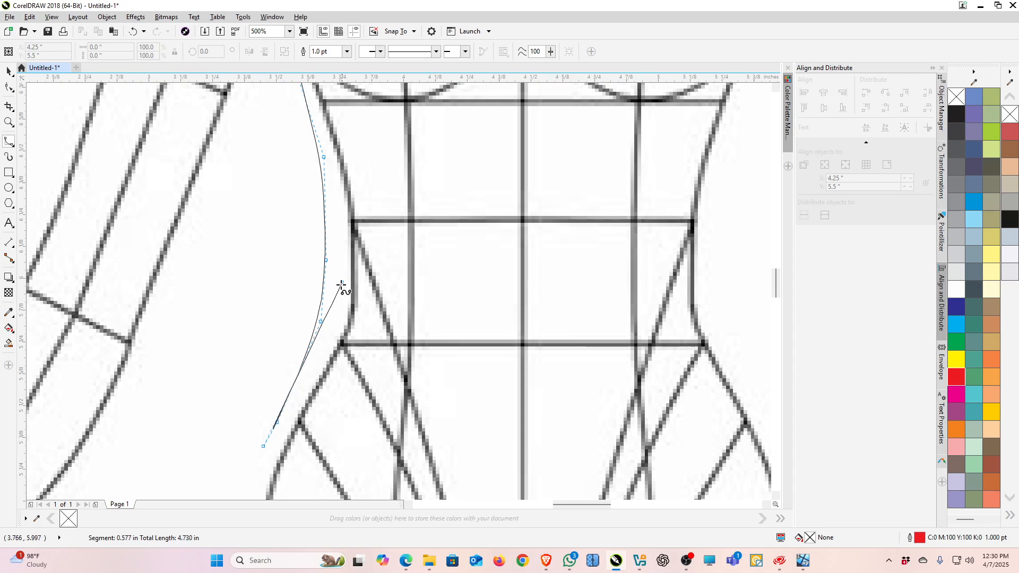
pyautogui.click(362, 315)
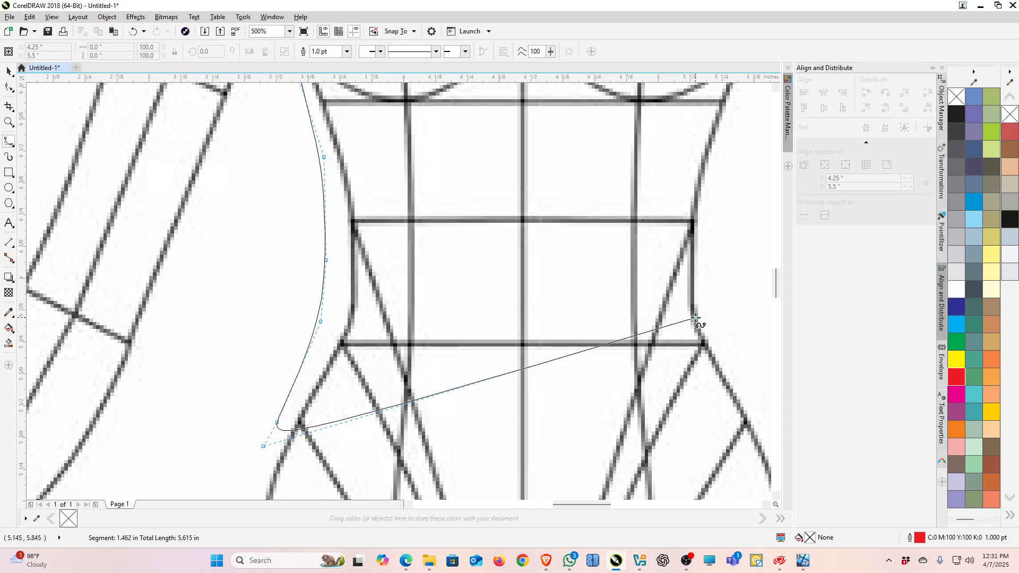
pyautogui.click(262, 451)
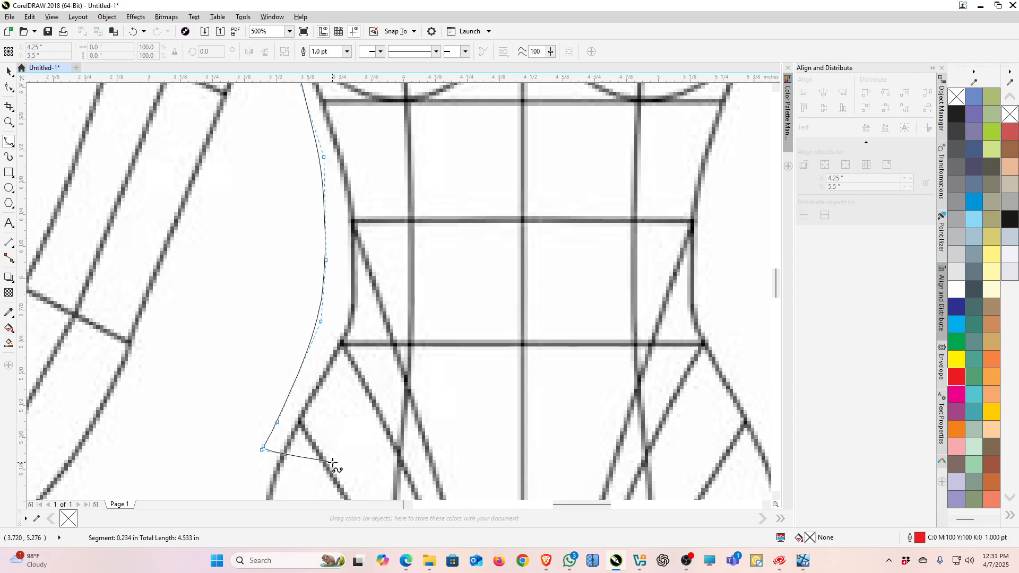
# Draw the bodice hem as a shallow downward curve across the hips to the opposite hem corner.
pyautogui.click(334, 462)
pyautogui.click(459, 466)
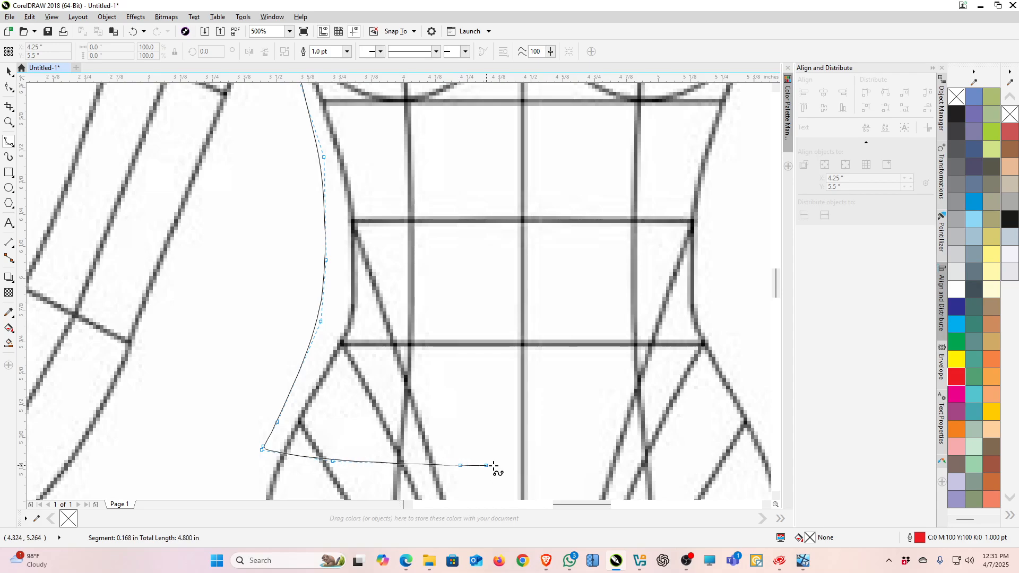
pyautogui.click(597, 462)
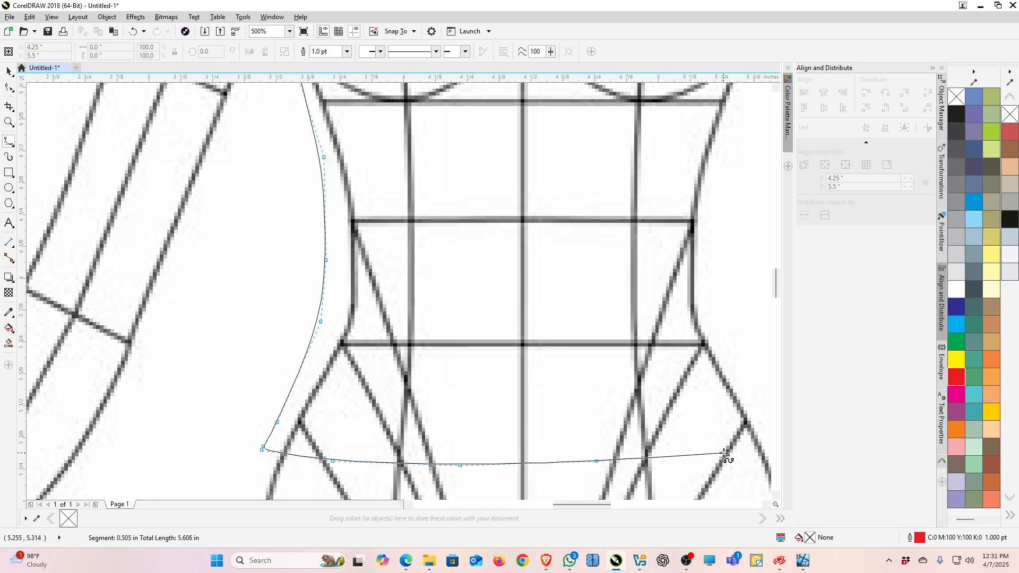
pyautogui.click(751, 446)
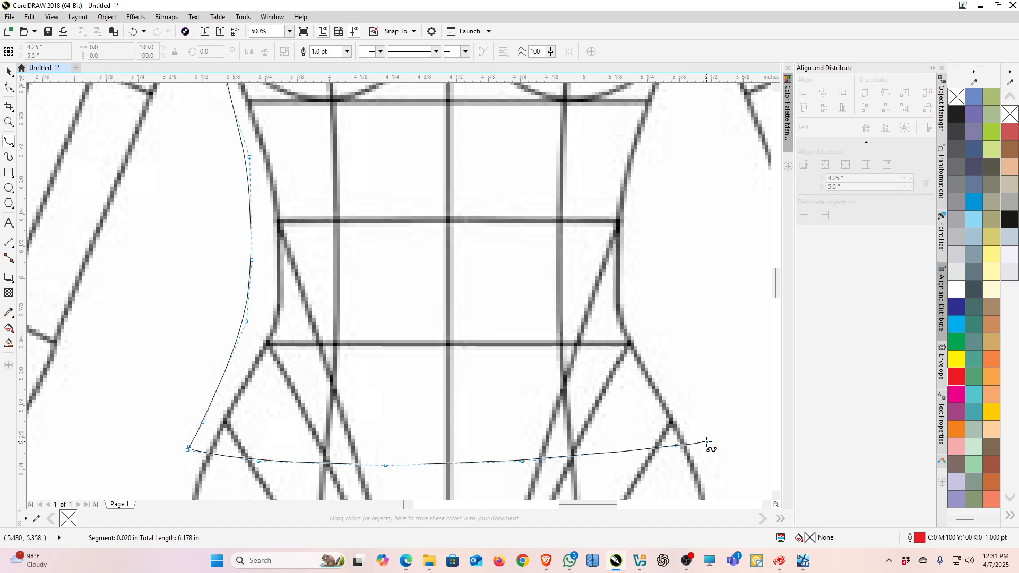
pyautogui.click(707, 442)
# Bring the B-Spline roughly up the right side and over the shoulder, closing it at the neckline start, about 2.28 by 3.13 inches overall.
pyautogui.click(646, 355)
pyautogui.click(635, 230)
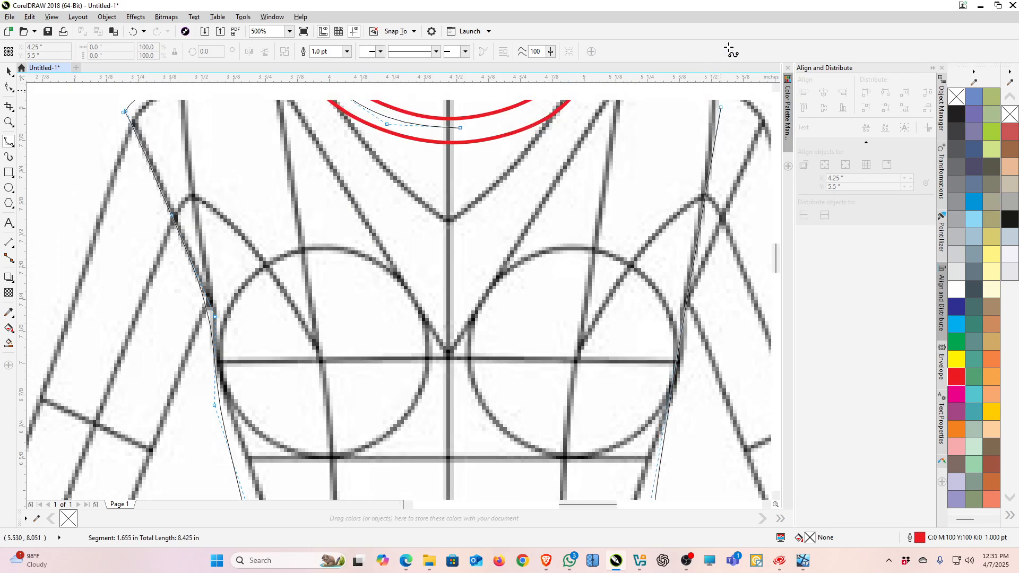
pyautogui.click(720, 126)
pyautogui.click(634, 117)
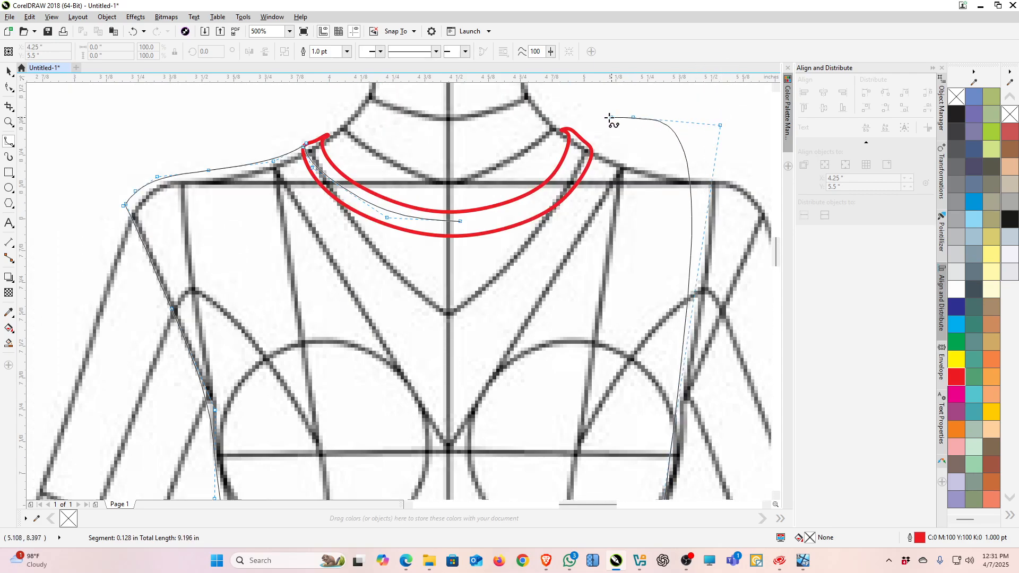
pyautogui.click(601, 116)
pyautogui.click(583, 140)
pyautogui.click(574, 162)
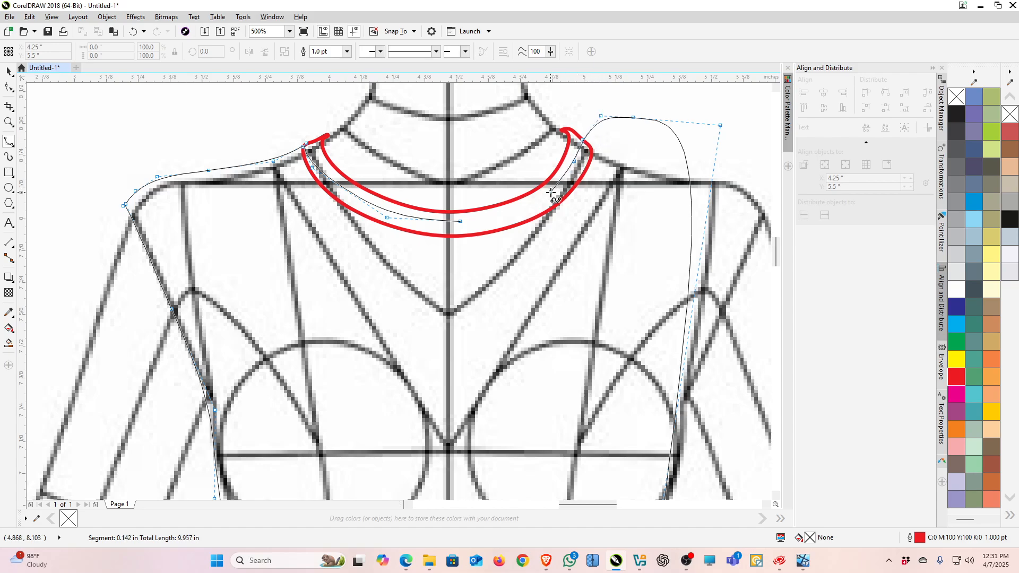
pyautogui.click(460, 223)
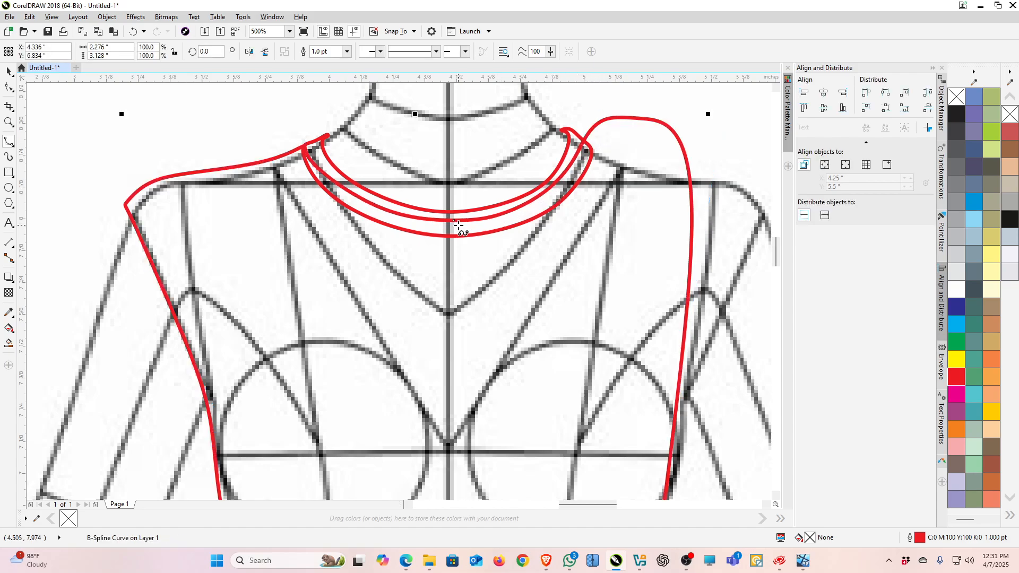
# Draw a closed B-Spline short sleeve on the left upper arm, overlapping the bodice armhole, about 0.71 by 0.97 inches.
pyautogui.scroll(-5, 302, 186)
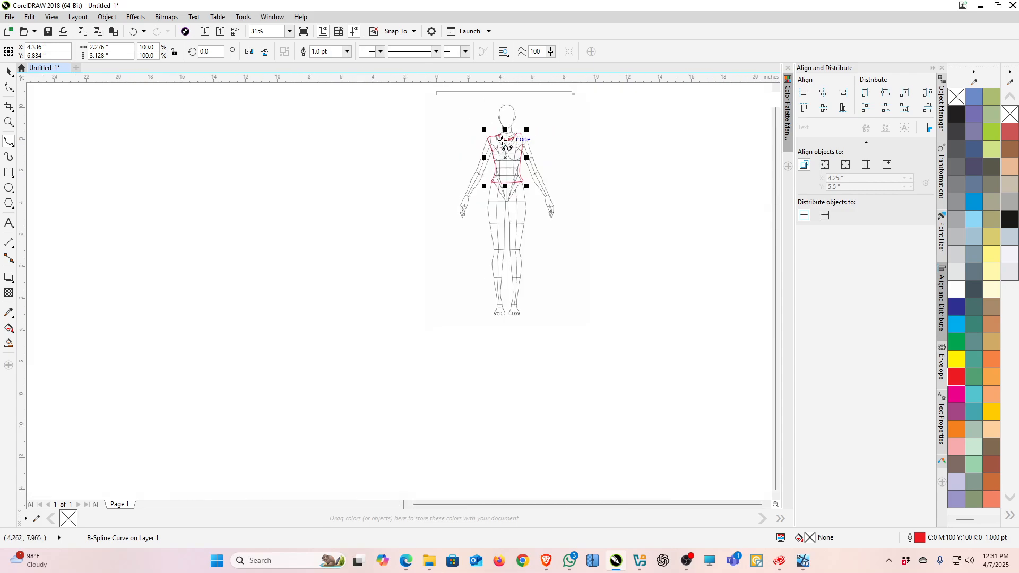
pyautogui.scroll(4, 526, 127)
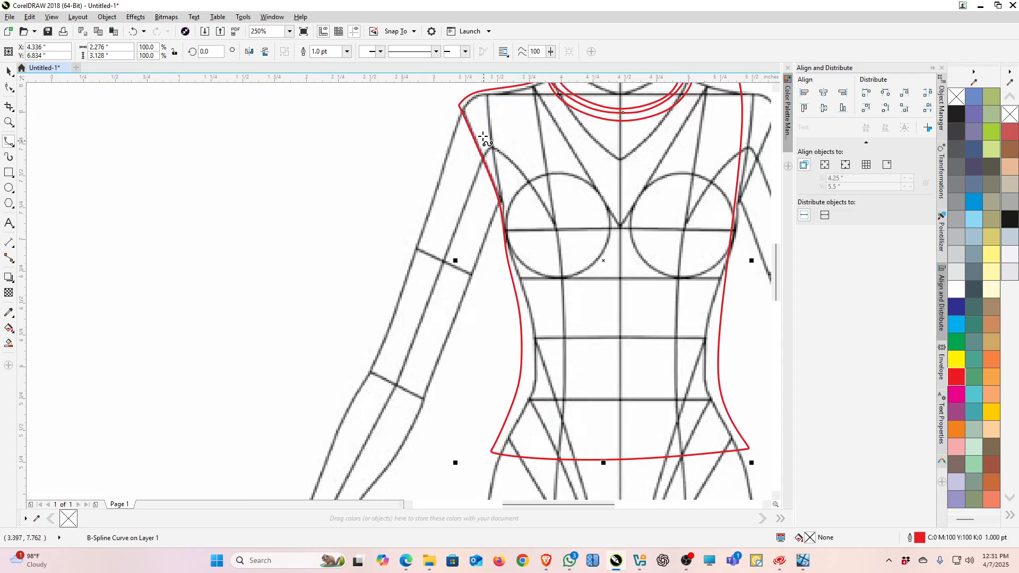
pyautogui.click(491, 110)
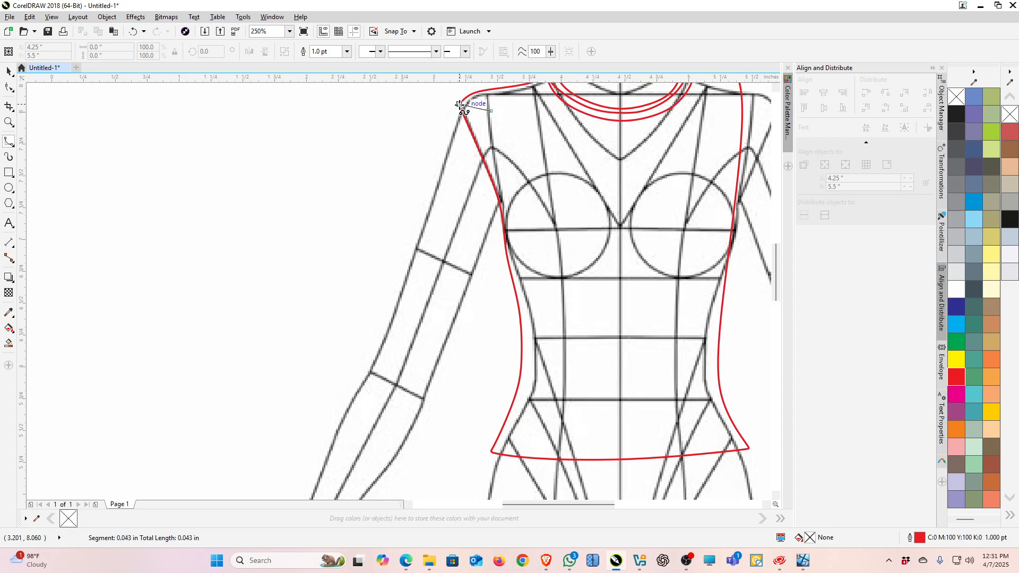
pyautogui.click(460, 105)
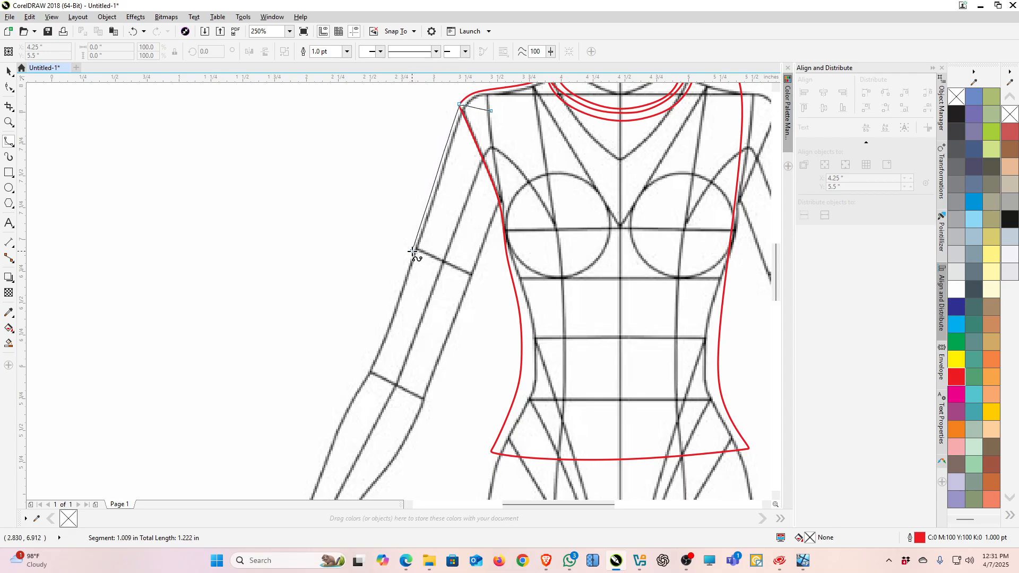
pyautogui.click(421, 196)
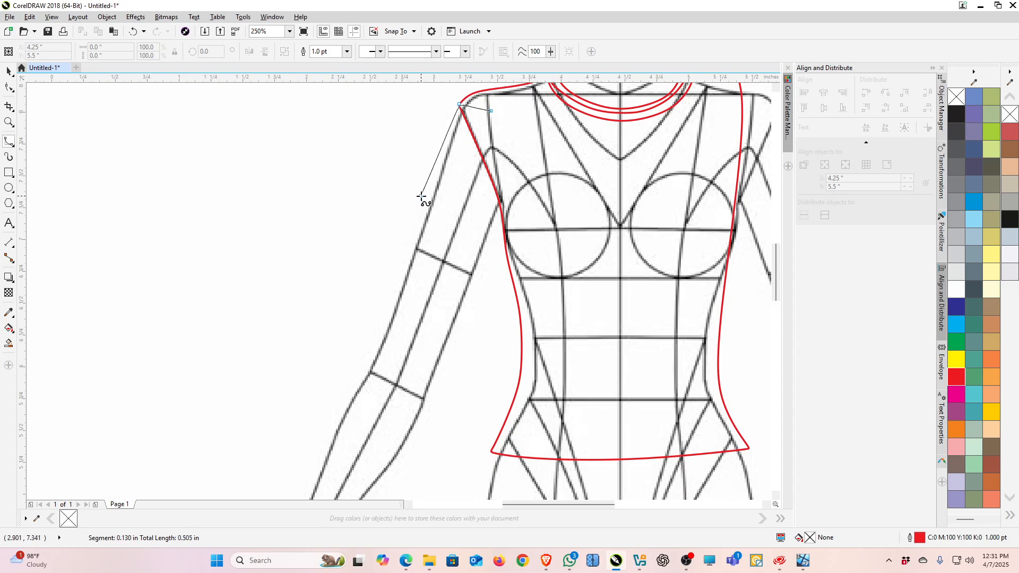
pyautogui.click(484, 223)
pyautogui.click(495, 233)
pyautogui.click(502, 216)
pyautogui.click(493, 111)
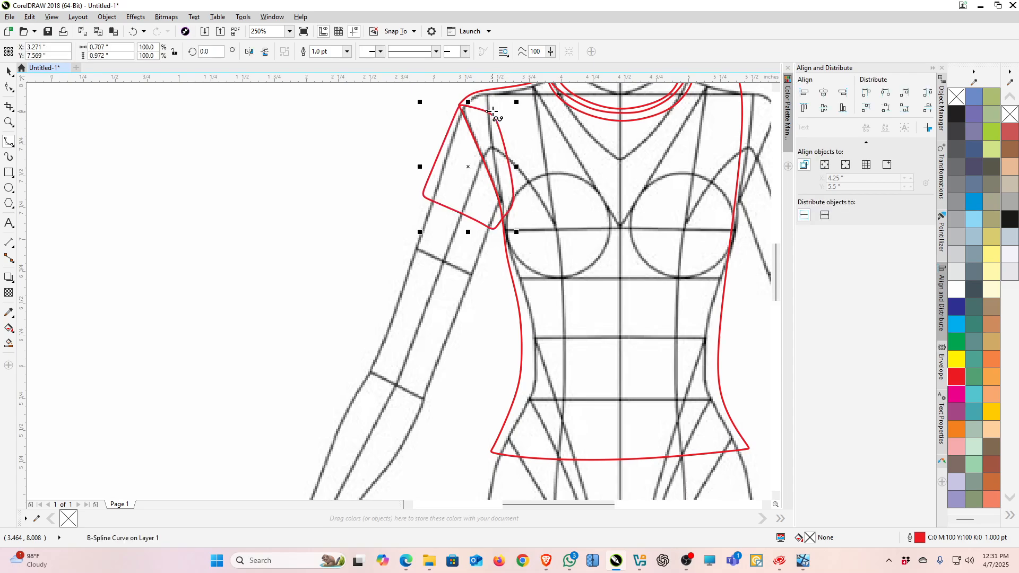
# Trim the overlapping part of the left sleeve with the bodice shape so the sleeve ends at the armhole.
pyautogui.click(9, 71)
pyautogui.click(539, 138)
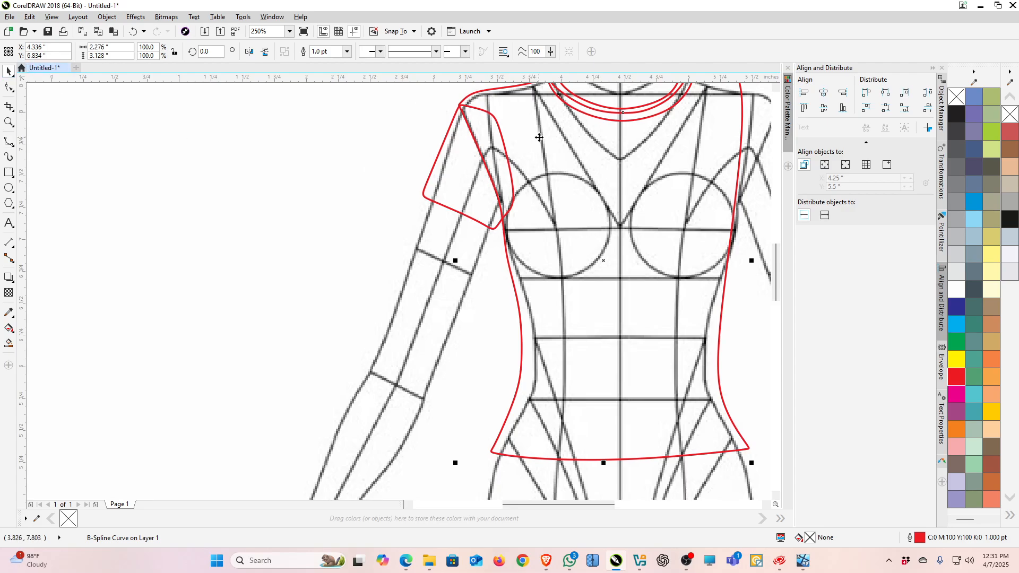
pyautogui.click(458, 154)
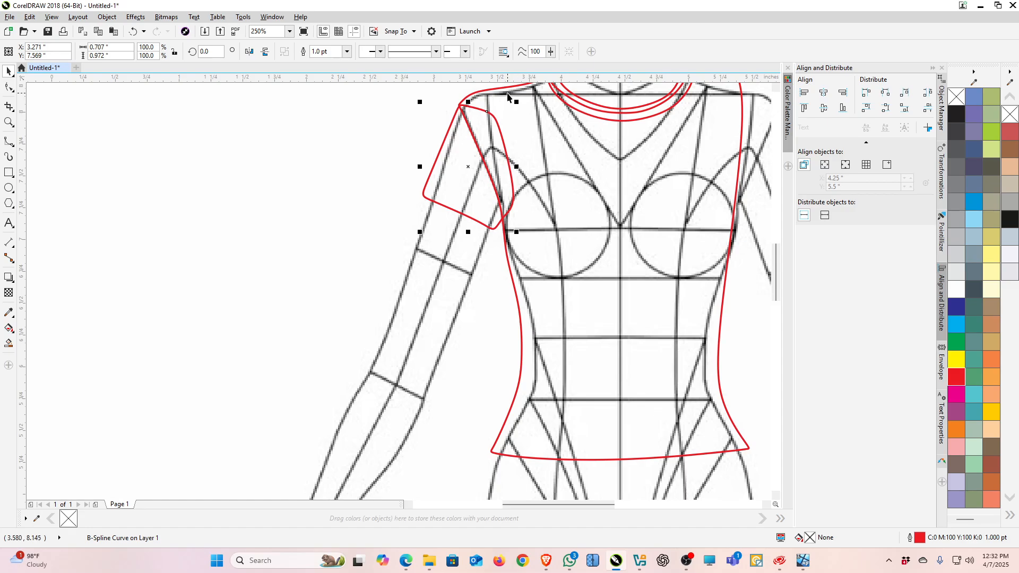
pyautogui.click(508, 91)
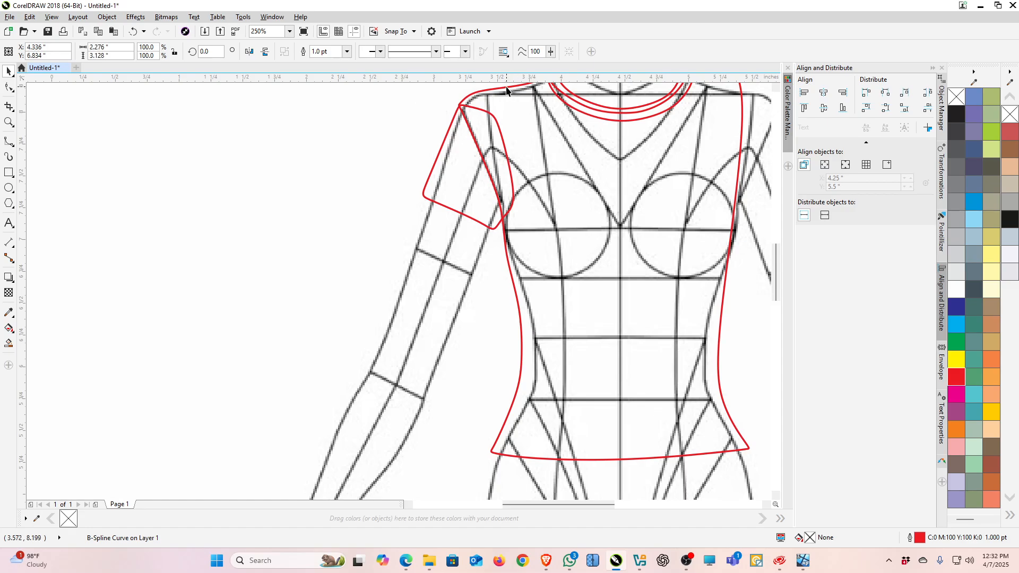
pyautogui.keyDown('shift'); pyautogui.click(448, 134); pyautogui.keyUp('shift')
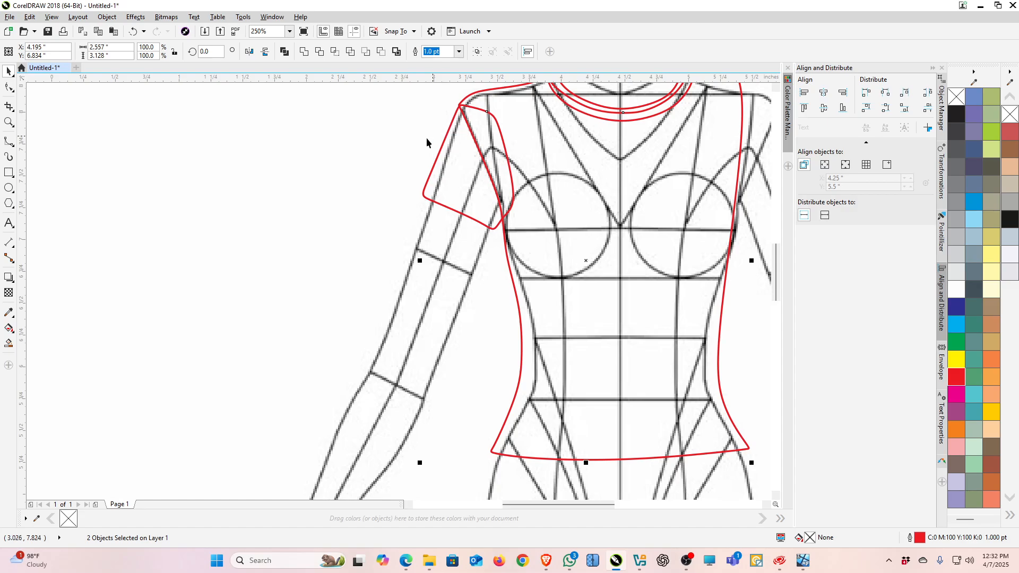
pyautogui.click(319, 51)
pyautogui.scroll(-2, 302, 219)
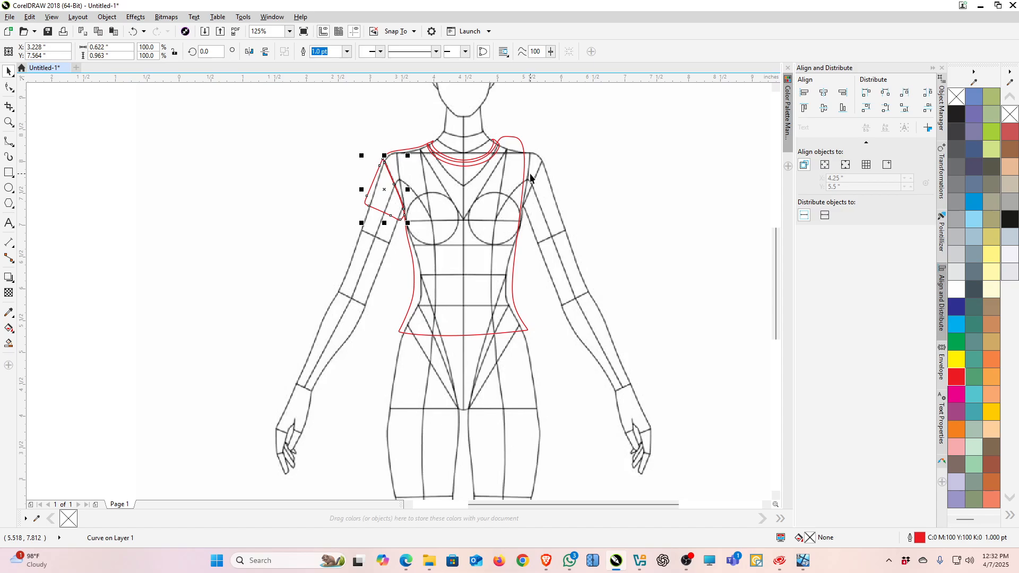
pyautogui.scroll(-2, 508, 149)
pyautogui.scroll(7, 444, 157)
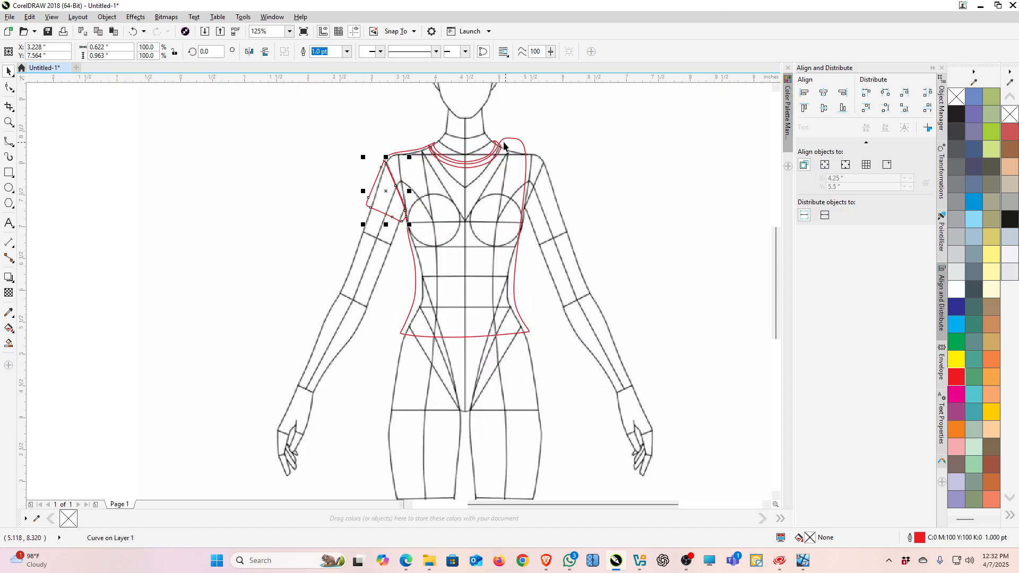
# Trim the bodice with the neckband shape so the bodice neckline follows the neckband's lower edge.
pyautogui.click(359, 168)
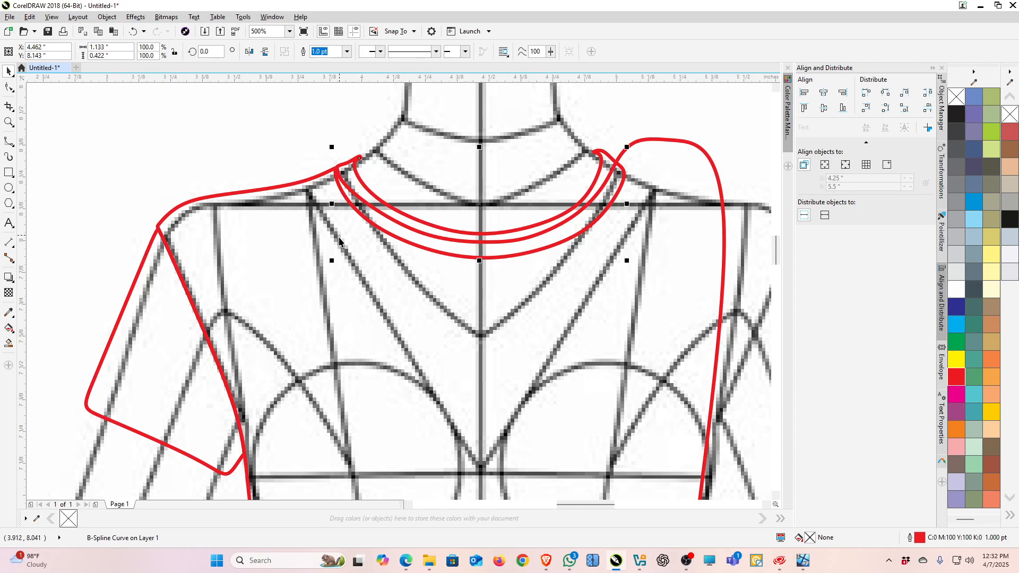
pyautogui.click(278, 191)
pyautogui.click(359, 160)
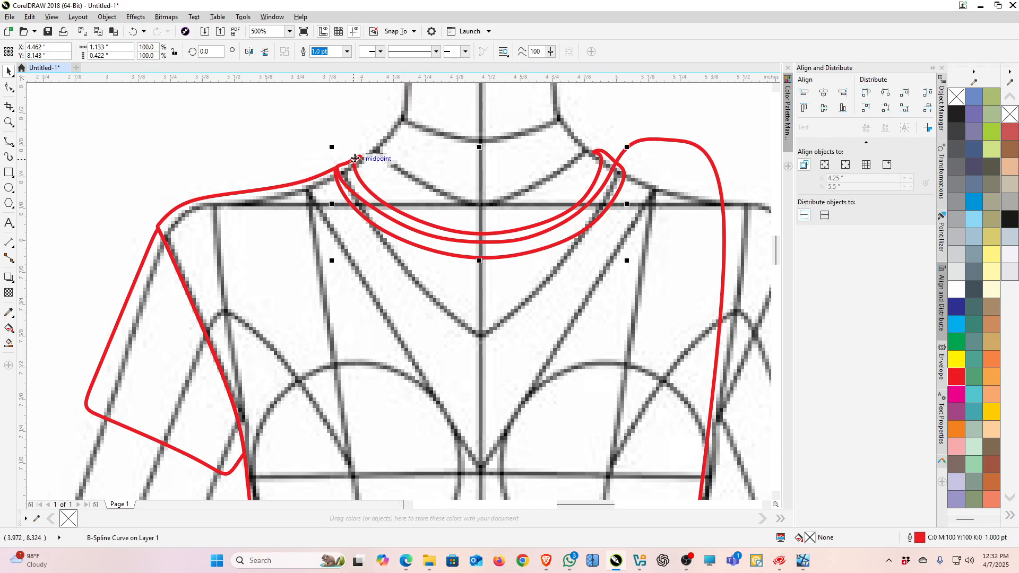
pyautogui.keyDown('shift'); pyautogui.click(291, 186); pyautogui.keyUp('shift')
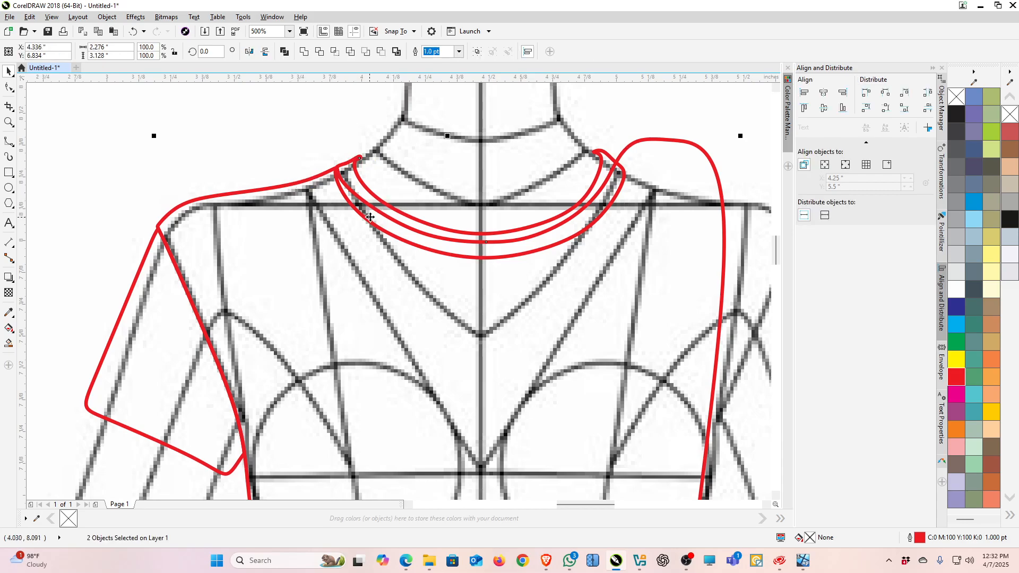
pyautogui.click(321, 53)
# Group the neckband, bodice and sleeve into one object.
pyautogui.press('F4')
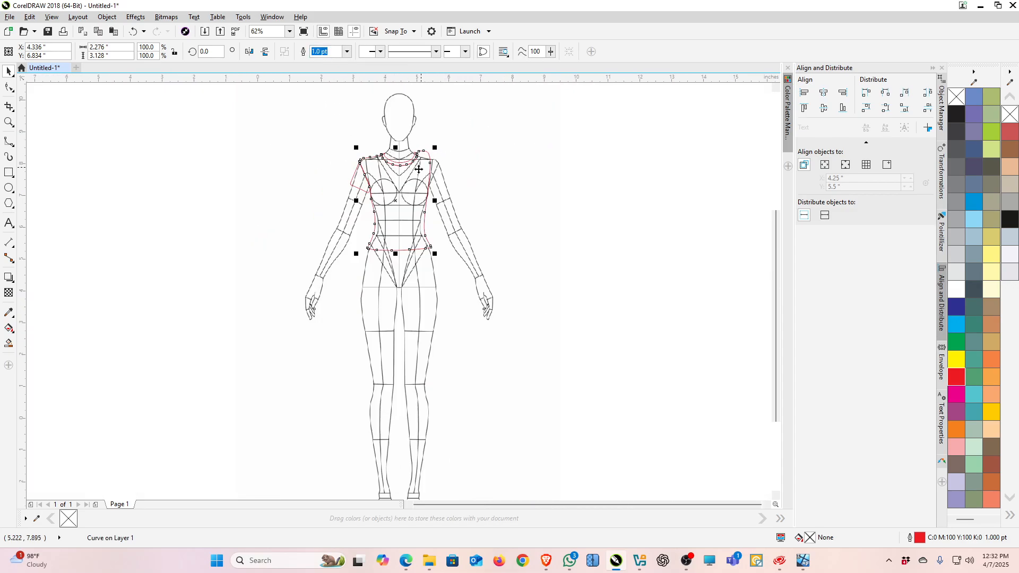
pyautogui.scroll(2, 419, 169)
pyautogui.scroll(-2, 414, 218)
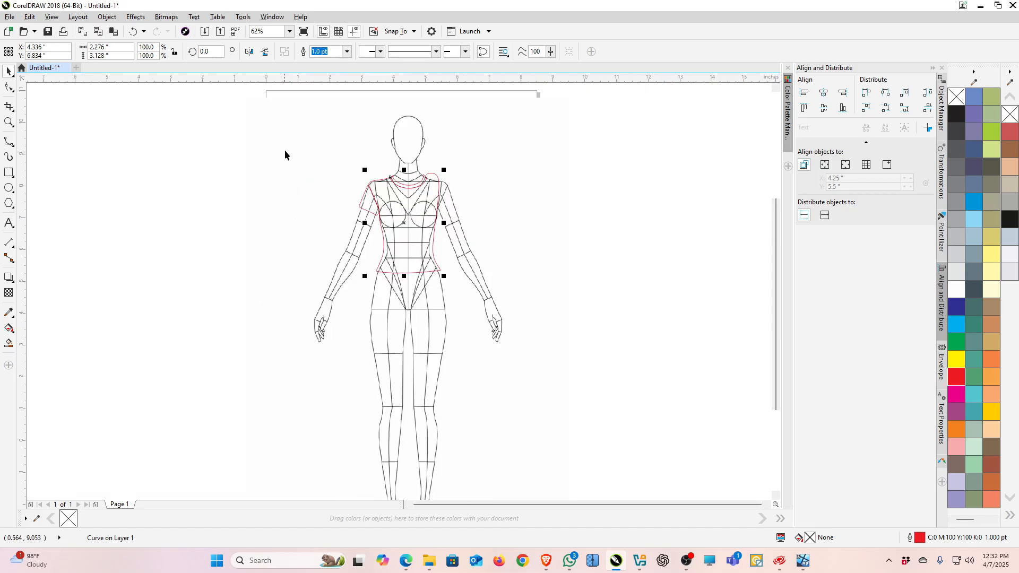
pyautogui.scroll(2, 291, 148)
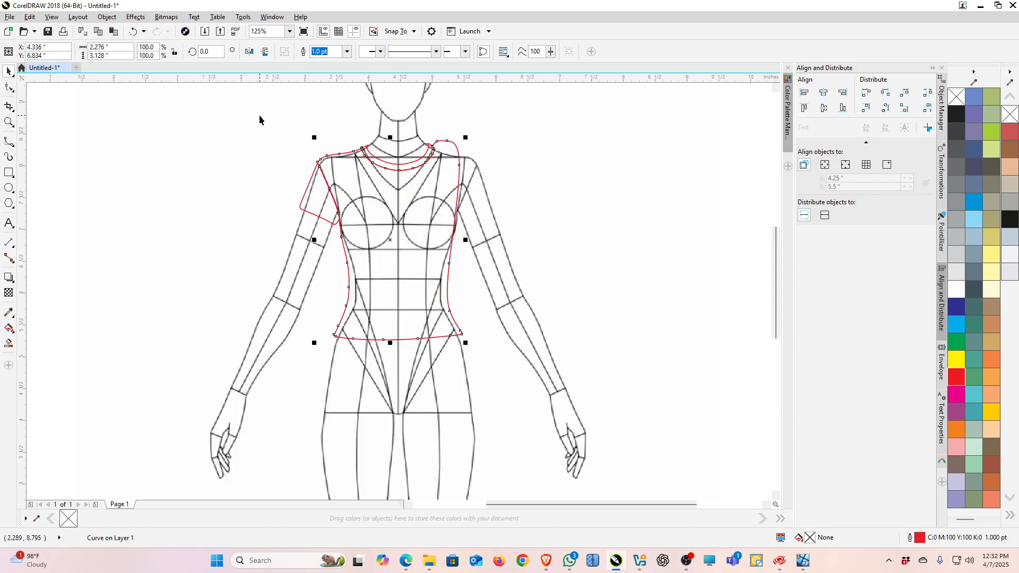
pyautogui.moveTo(558, 380); pyautogui.dragTo(558, 380)
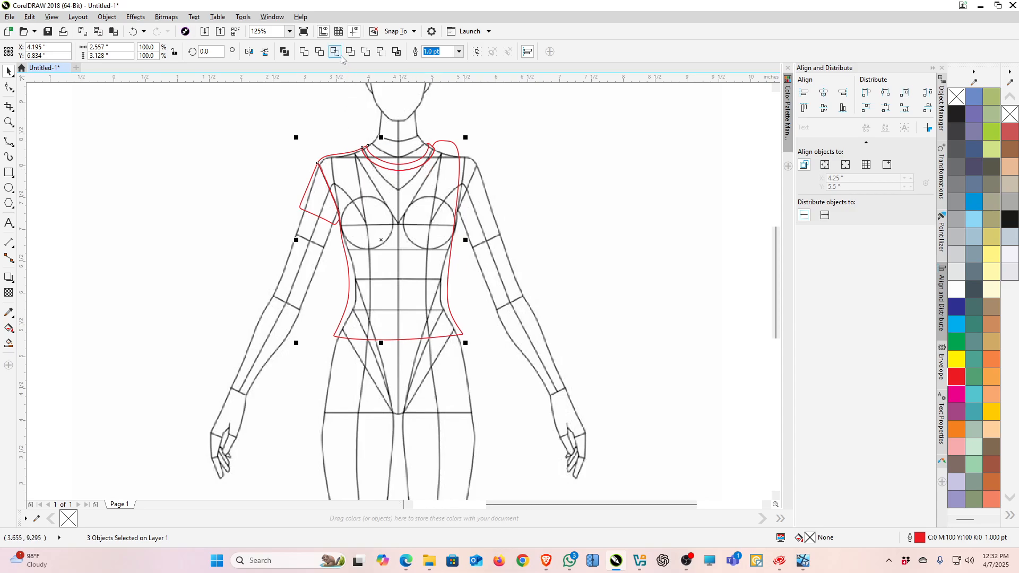
pyautogui.click(477, 52)
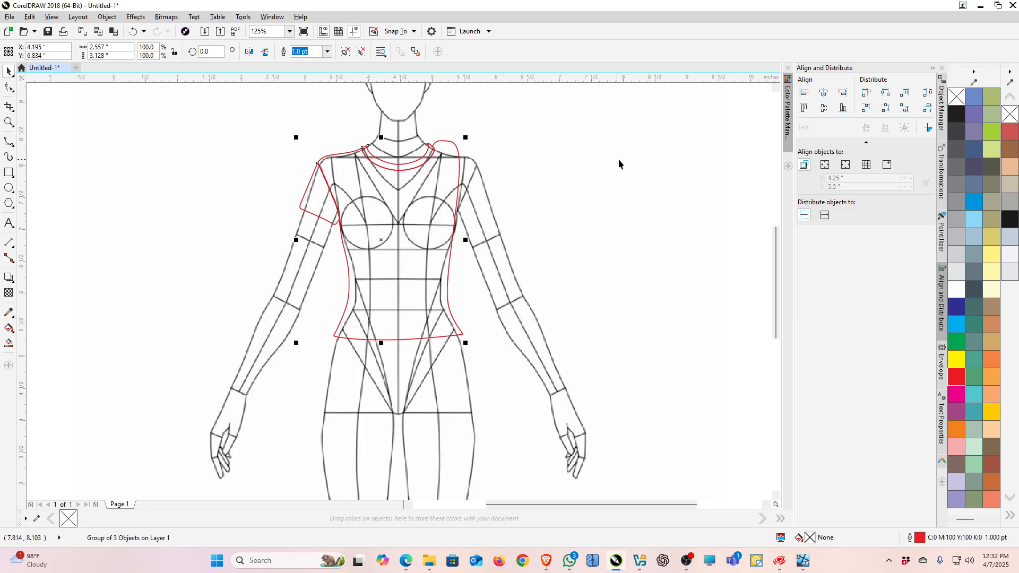
pyautogui.click(153, 285)
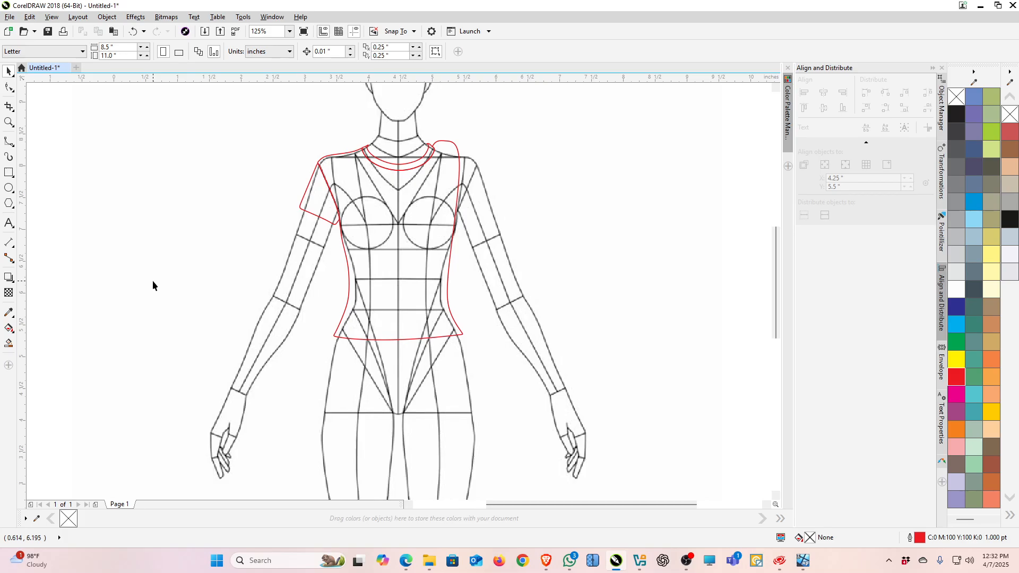
# Draw a rectangle about 2.48 by 4.32 inches from the body's centre line, covering the right half of the top.
pyautogui.click(8, 173)
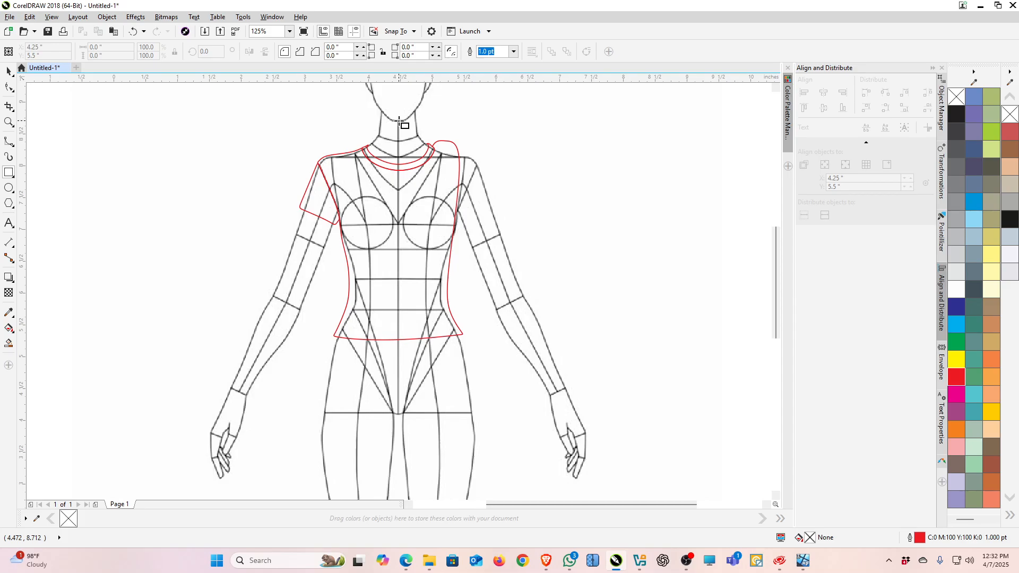
pyautogui.moveTo(398, 121); pyautogui.dragTo(556, 396)
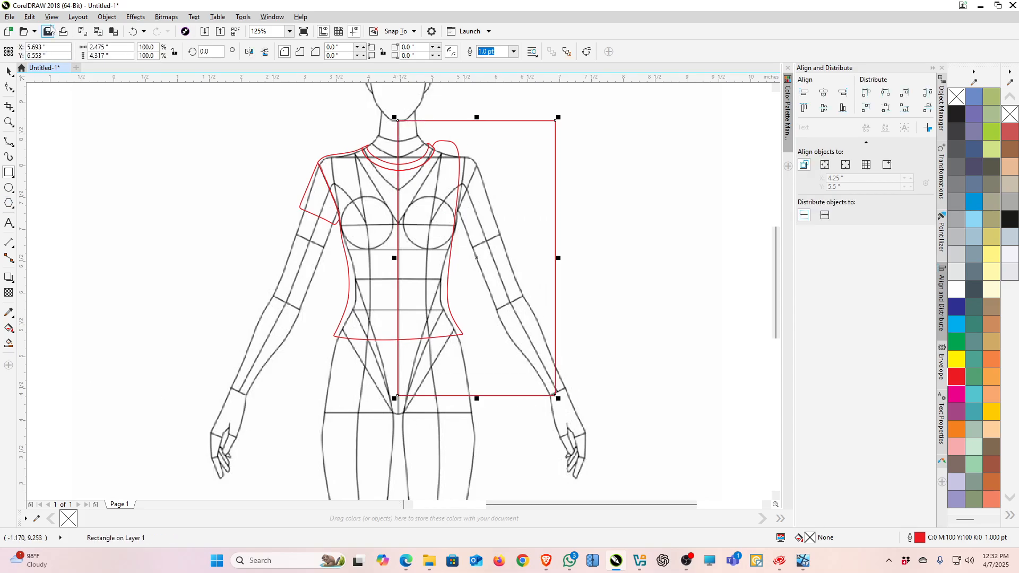
pyautogui.click(8, 71)
# Trim the grouped top with the rectangle so only the left half up to the centre front remains.
pyautogui.click(336, 154)
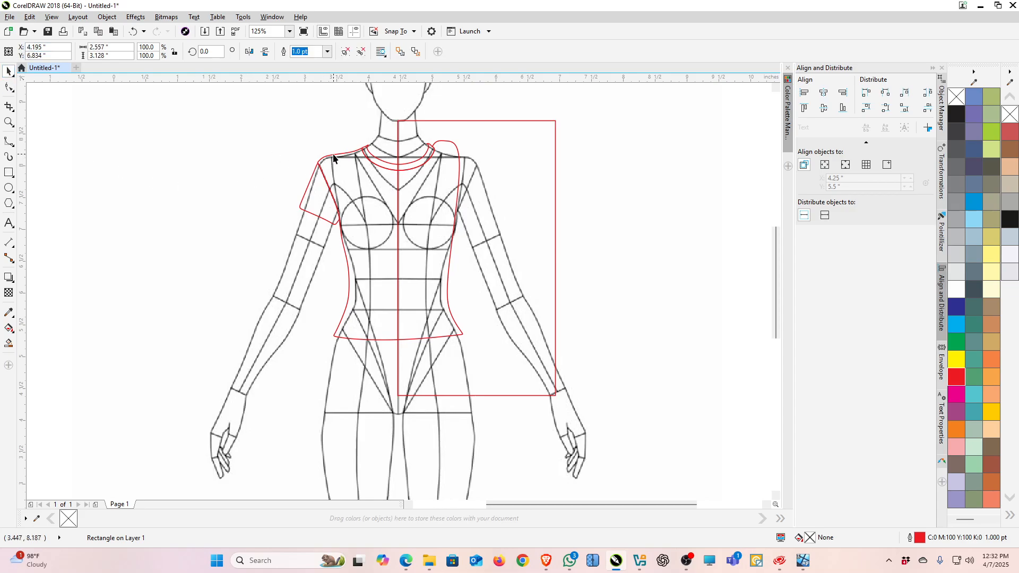
pyautogui.click(519, 133)
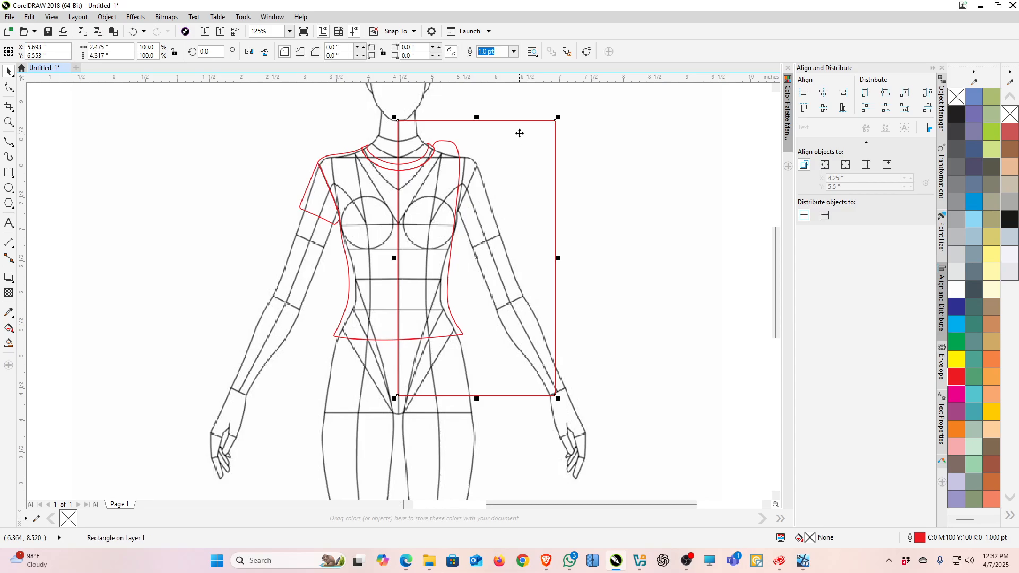
pyautogui.click(346, 154)
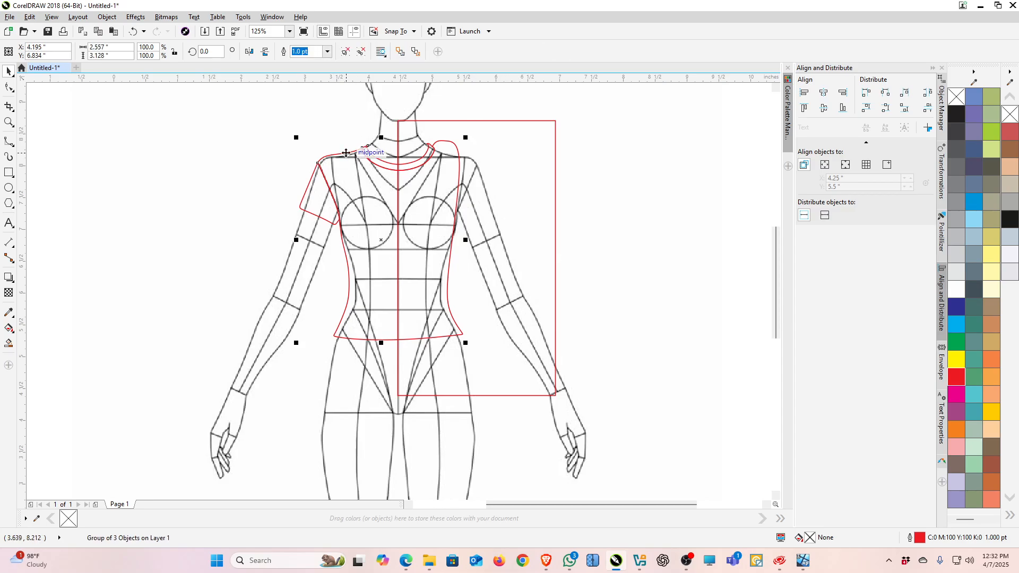
pyautogui.click(508, 142)
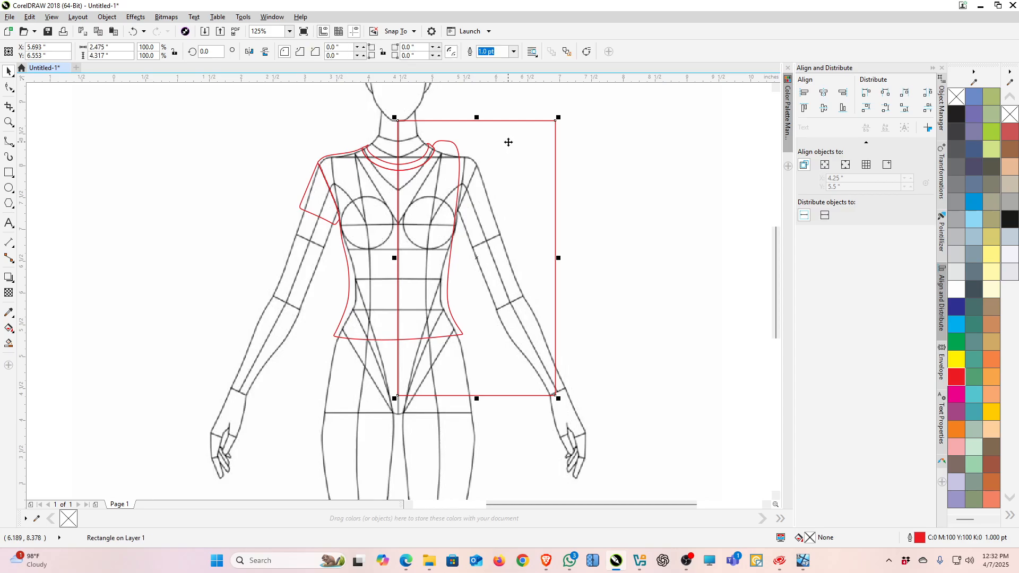
pyautogui.keyDown('shift'); pyautogui.click(349, 156); pyautogui.keyUp('shift')
pyautogui.click(323, 52)
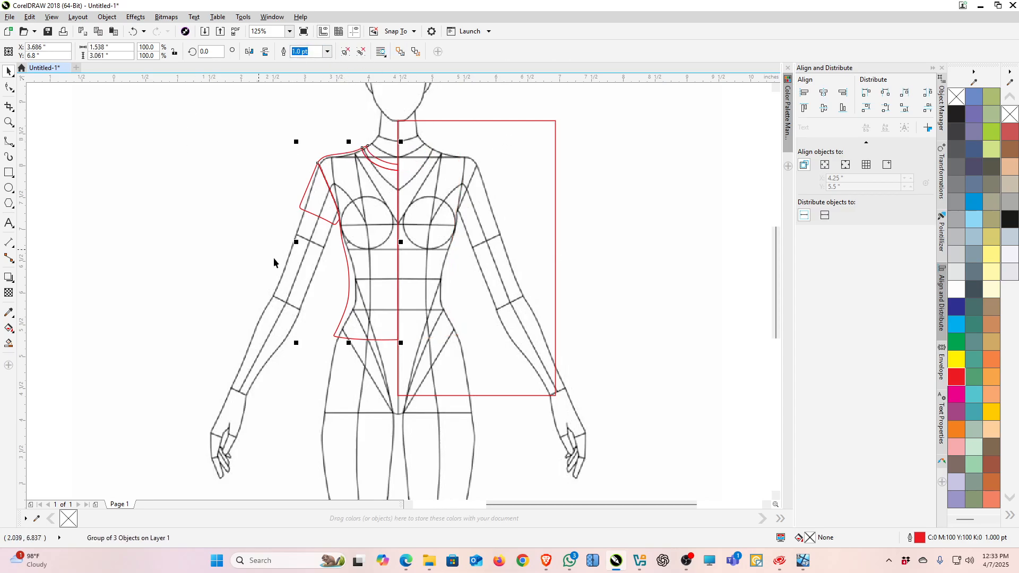
# Move the half top off the body template to the empty space on its right.
pyautogui.scroll(-3, 519, 214)
pyautogui.moveTo(484, 213); pyautogui.dragTo(651, 210)
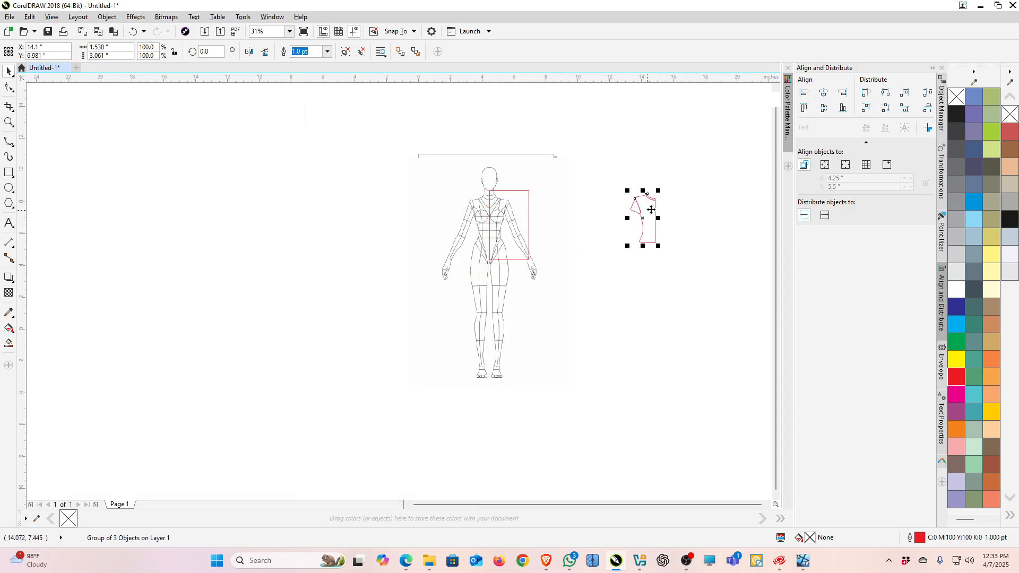
pyautogui.scroll(4, 687, 203)
pyautogui.scroll(-1, 503, 140)
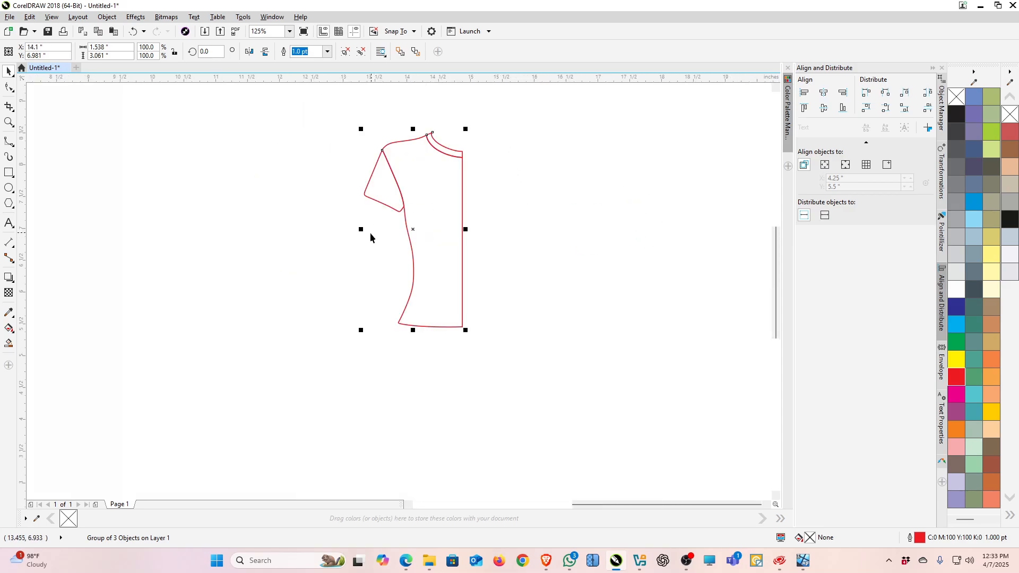
# Mirror a copy of the half top horizontally across its centre-front edge to form the full top.
pyautogui.moveTo(361, 229); pyautogui.dragTo(487, 233)
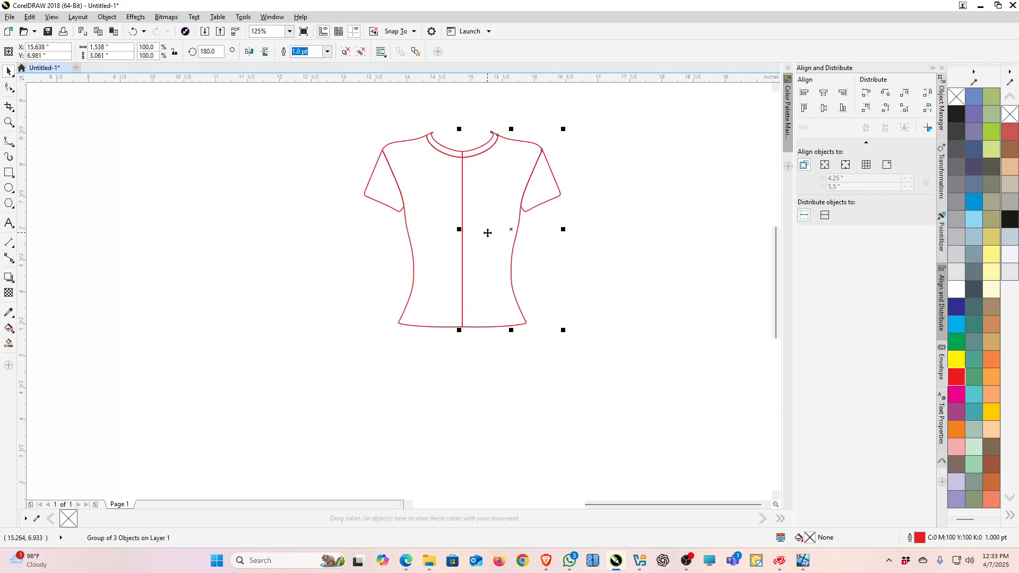
pyautogui.scroll(3, 489, 152)
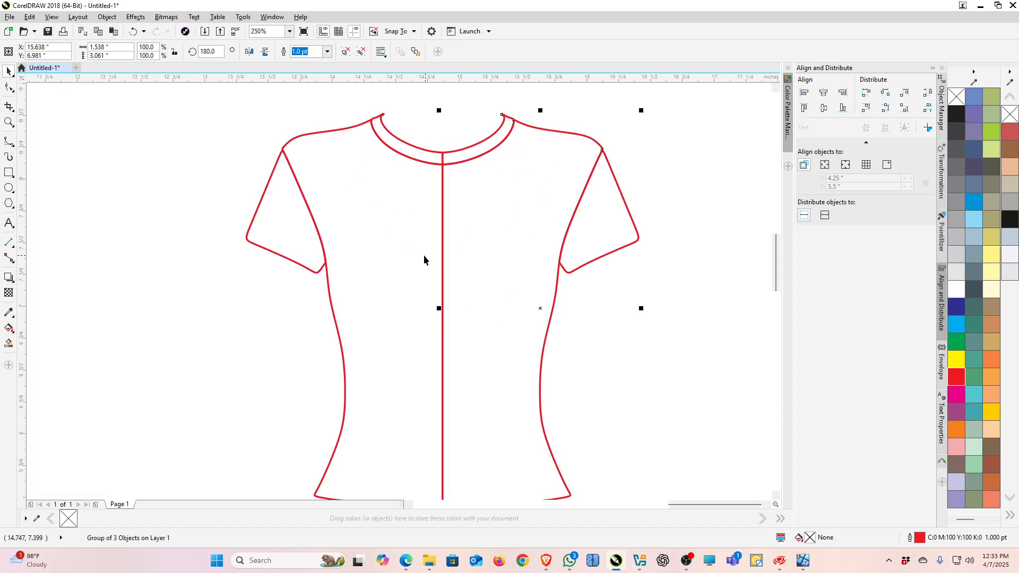
pyautogui.scroll(-3, 365, 201)
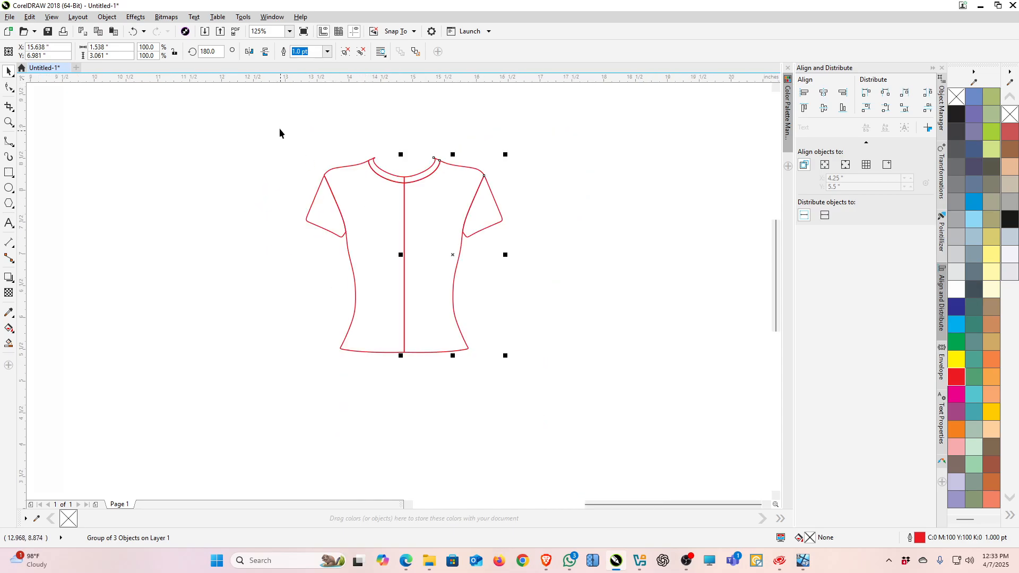
# Ungroup both halves of the top and weld the two bodice halves into one piece.
pyautogui.moveTo(281, 133); pyautogui.dragTo(670, 419)
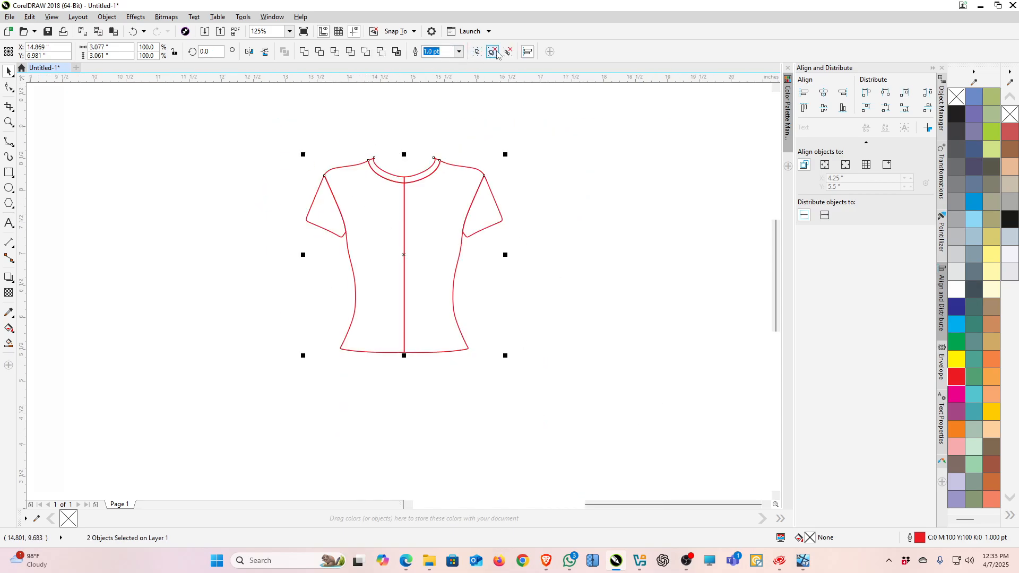
pyautogui.click(541, 146)
pyautogui.scroll(6, 394, 195)
pyautogui.click(471, 201)
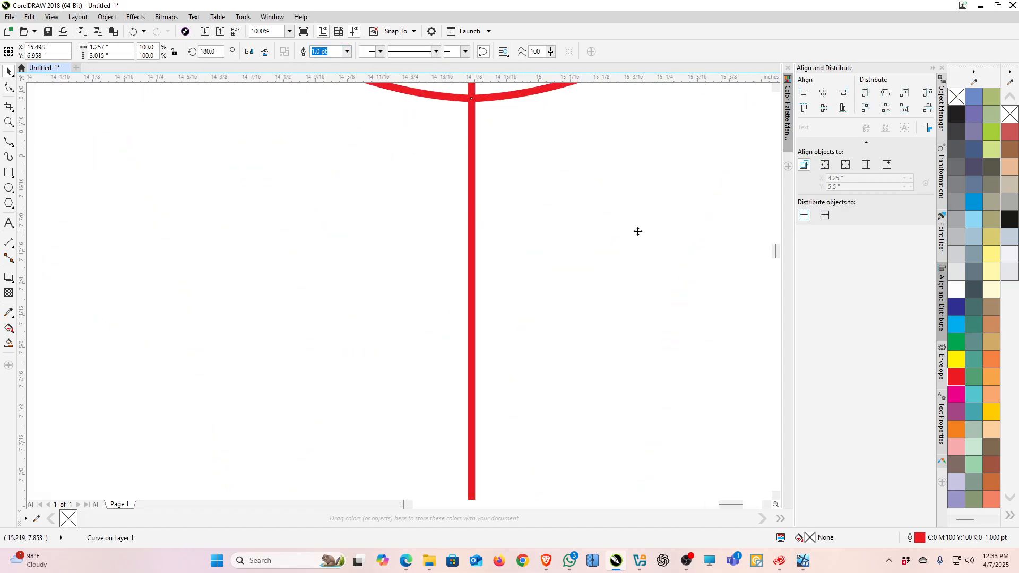
pyautogui.keyDown('shift'); pyautogui.click(359, 253); pyautogui.keyUp('shift')
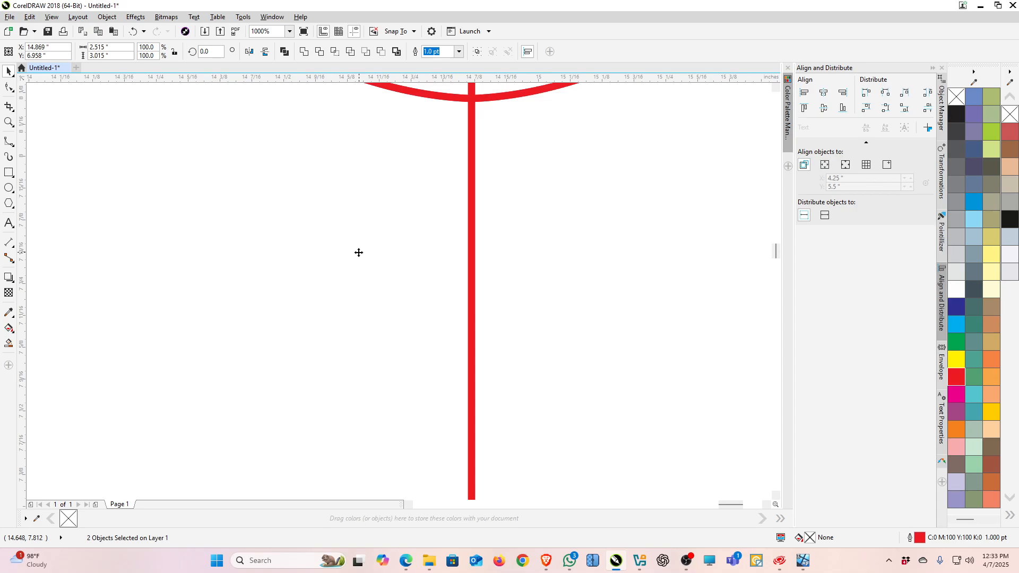
pyautogui.click(304, 52)
# Weld the two neckband halves into a single neckband.
pyautogui.scroll(-6, 425, 312)
pyautogui.scroll(6, 432, 285)
pyautogui.click(487, 289)
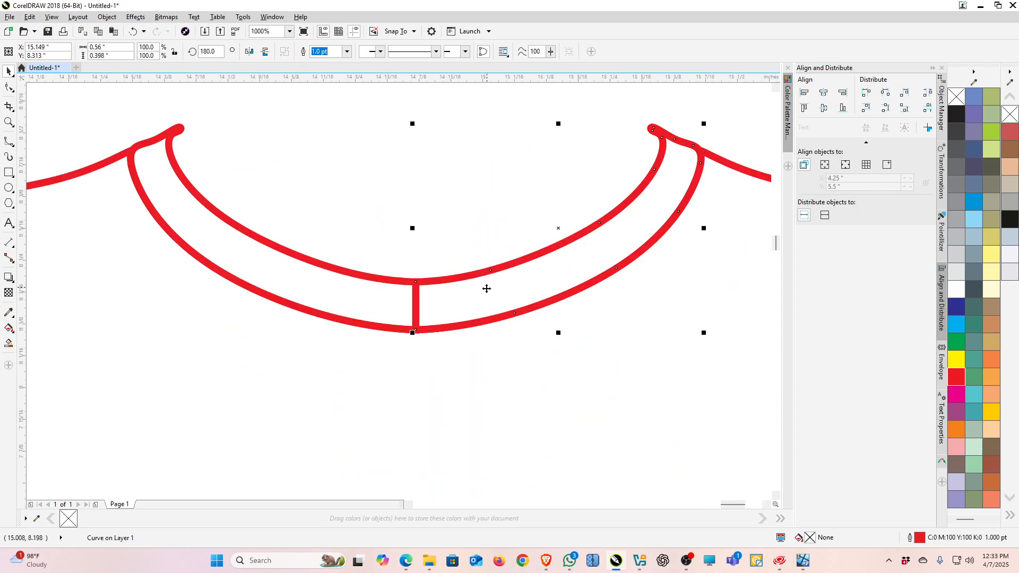
pyautogui.keyDown('shift'); pyautogui.click(326, 279); pyautogui.keyUp('shift')
pyautogui.click(305, 52)
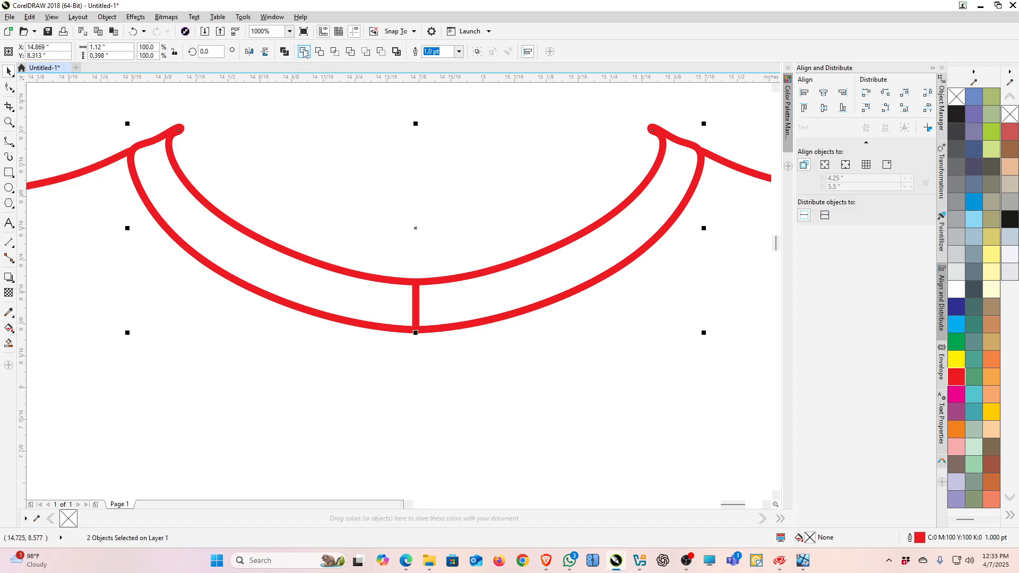
# Delete the surplus nodes around the neckband's centre front on both its inner and outer curves.
pyautogui.press('F10')
pyautogui.moveTo(359, 196); pyautogui.dragTo(476, 410)
pyautogui.press('Delete')
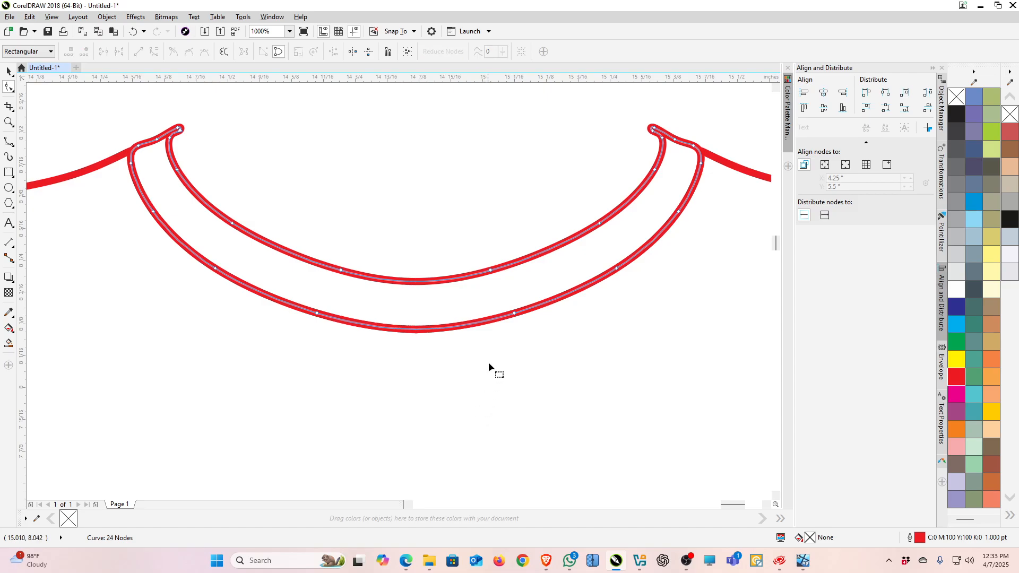
pyautogui.moveTo(578, 416); pyautogui.dragTo(578, 416)
pyautogui.press('Delete')
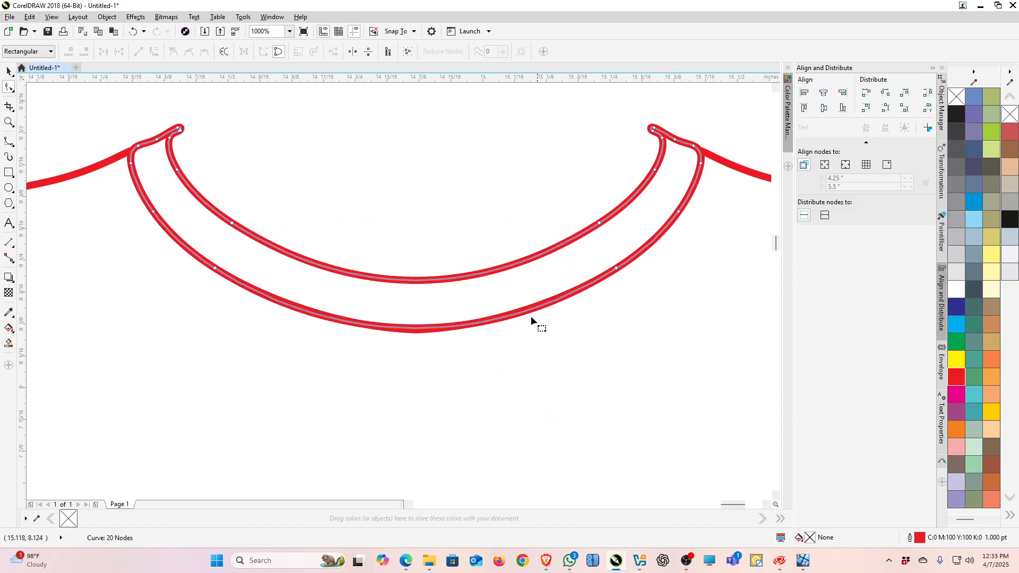
# Draw the back neckline's upper edge as a shallow downward B-Spline curve between the neckband's two upper tips.
pyautogui.scroll(-4, 295, 280)
pyautogui.scroll(4, 339, 228)
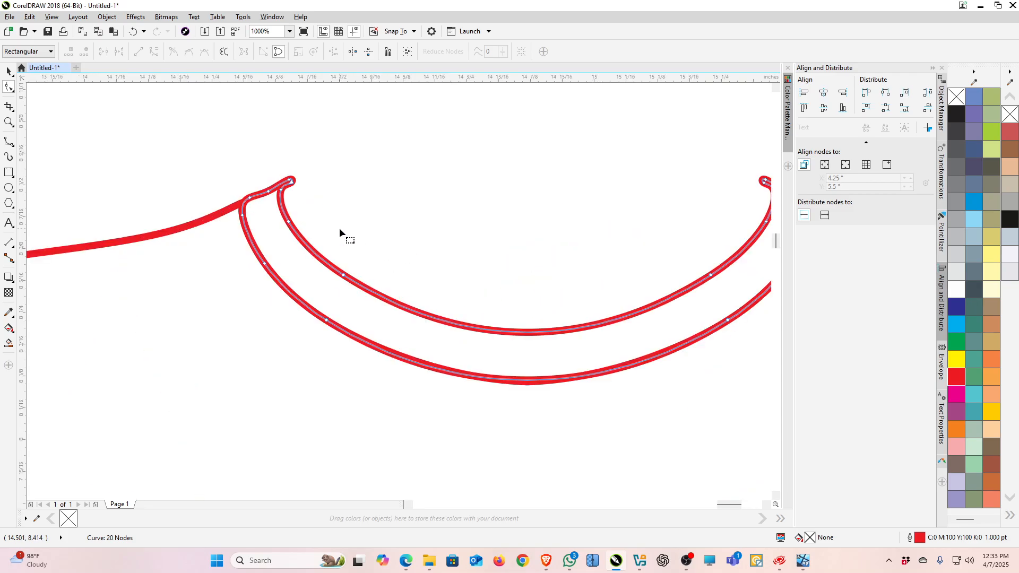
pyautogui.click(9, 141)
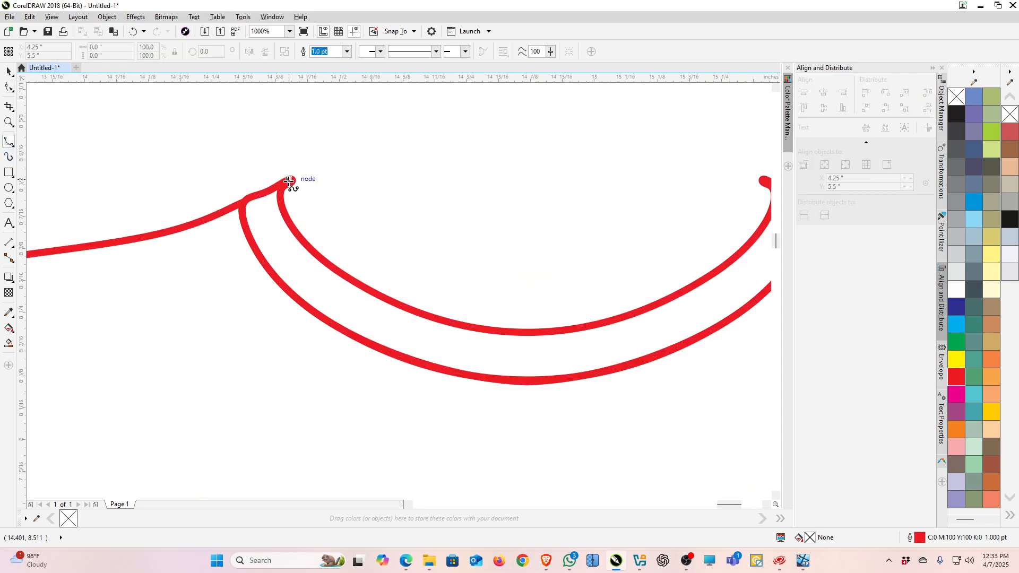
pyautogui.click(289, 180)
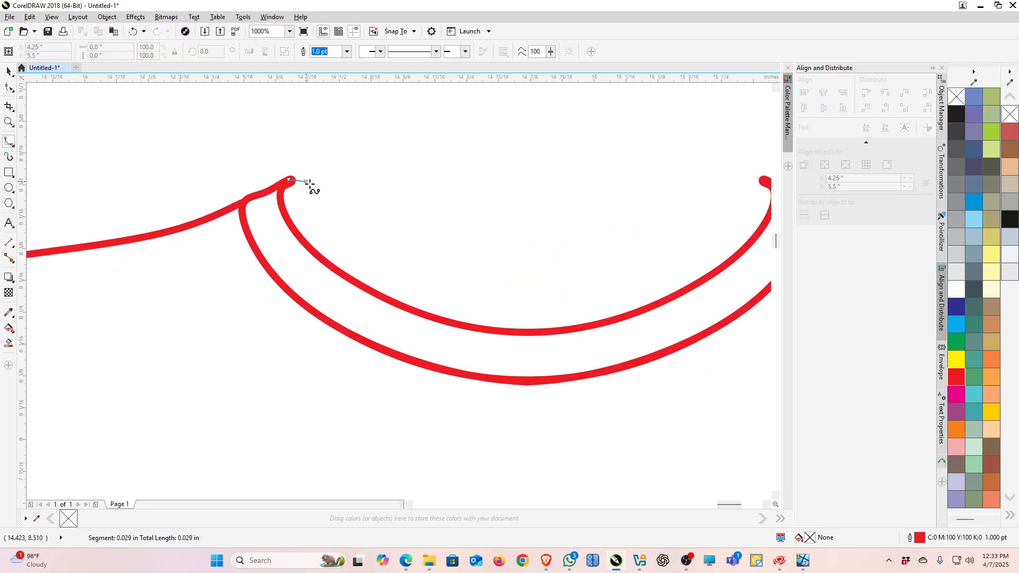
pyautogui.click(393, 199)
pyautogui.click(565, 203)
pyautogui.click(710, 192)
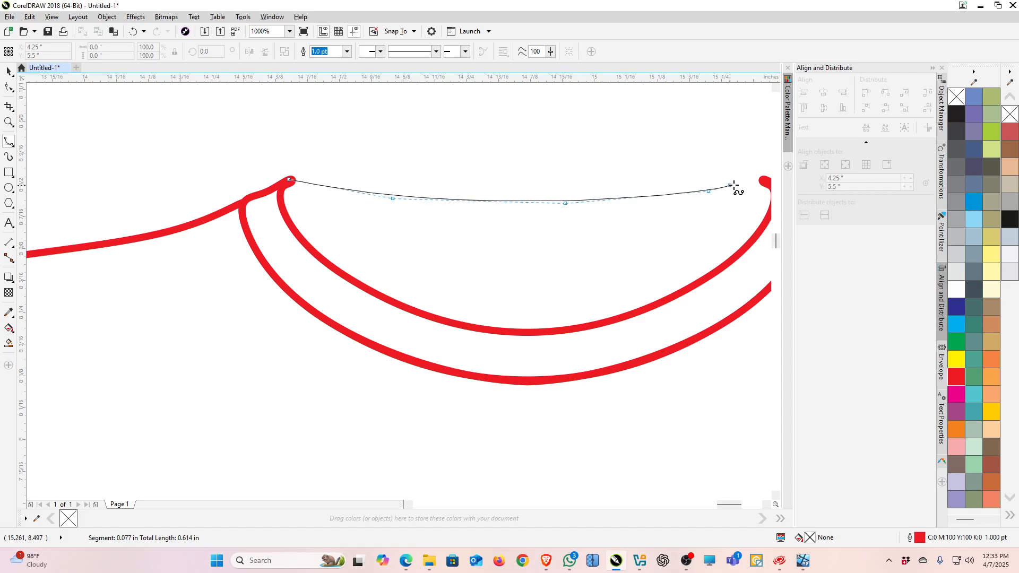
pyautogui.click(706, 180)
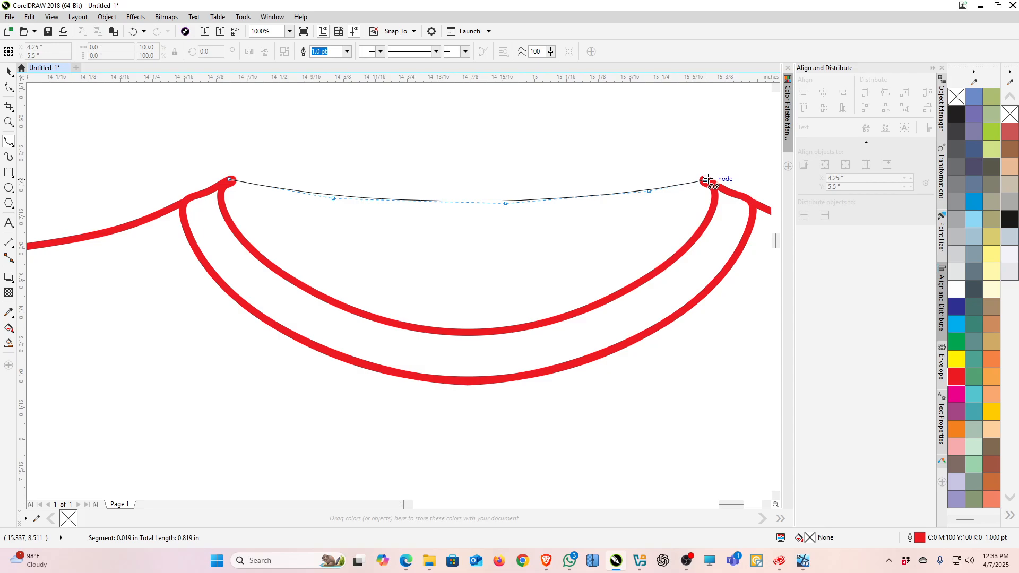
# Continue the curve along the neckband's inner edges with a parallel lower edge between them, closing the back neck piece.
pyautogui.click(719, 199)
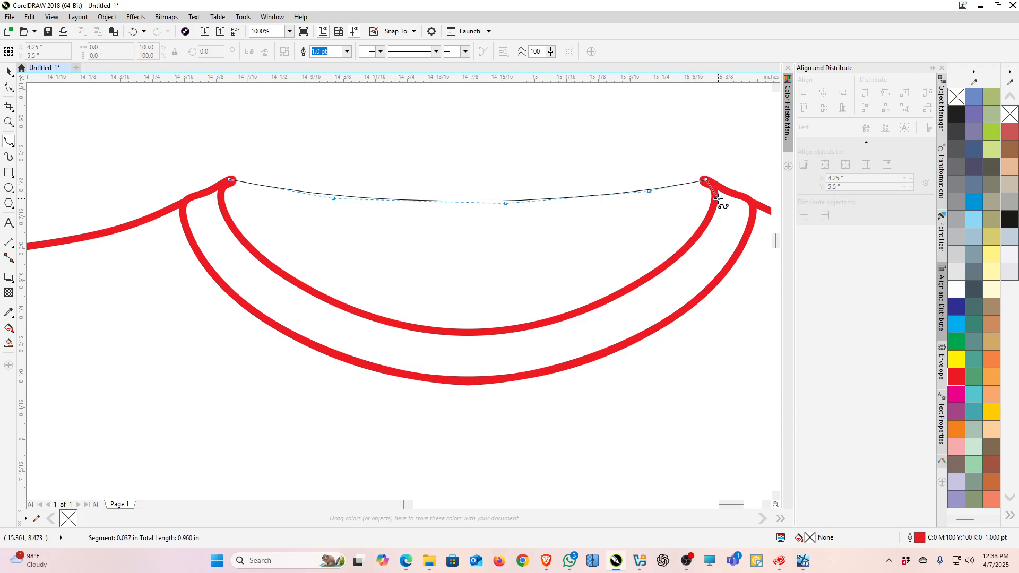
pyautogui.click(695, 238)
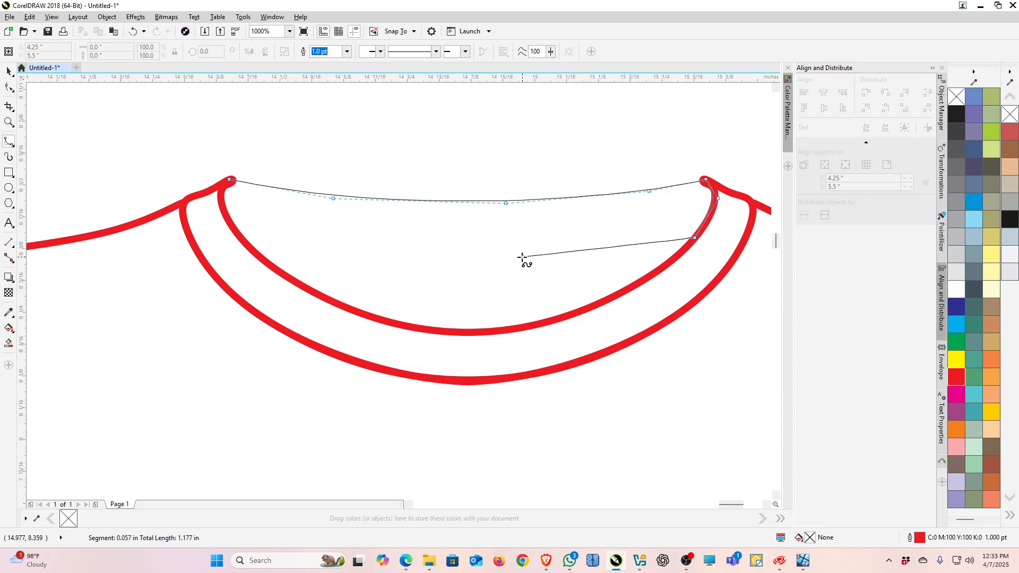
pyautogui.click(523, 257)
pyautogui.click(335, 255)
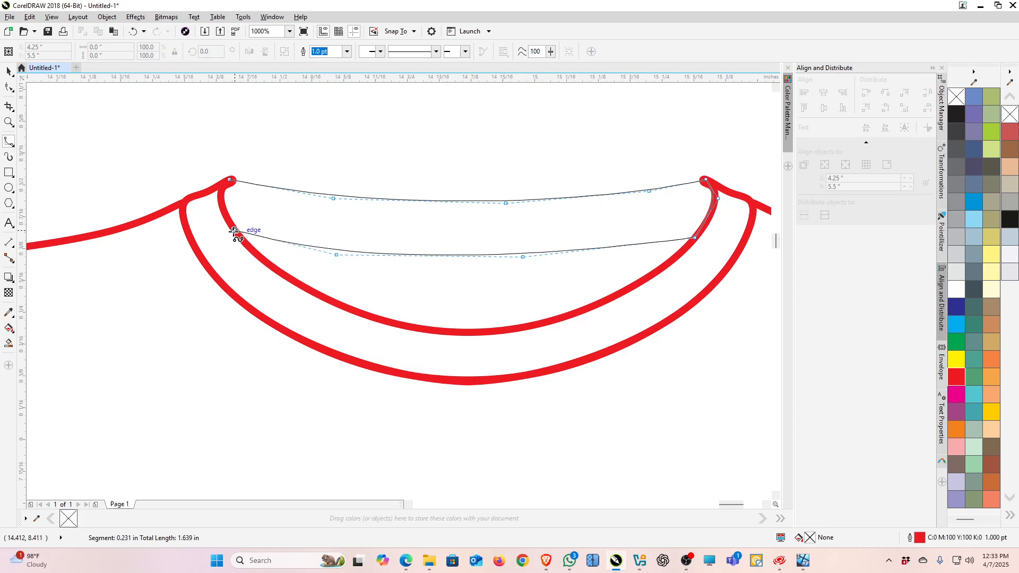
pyautogui.click(235, 231)
pyautogui.click(222, 206)
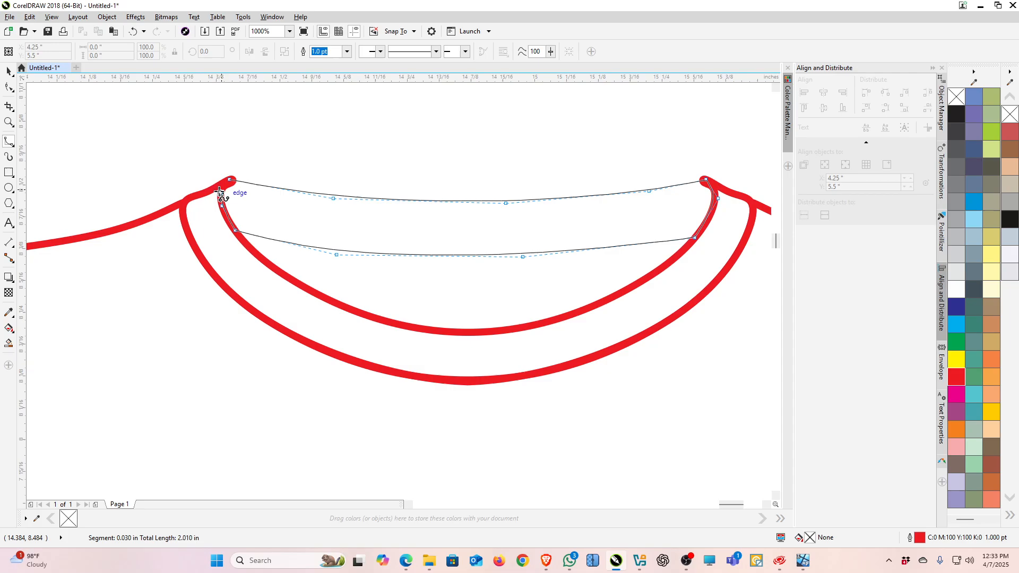
pyautogui.click(222, 184)
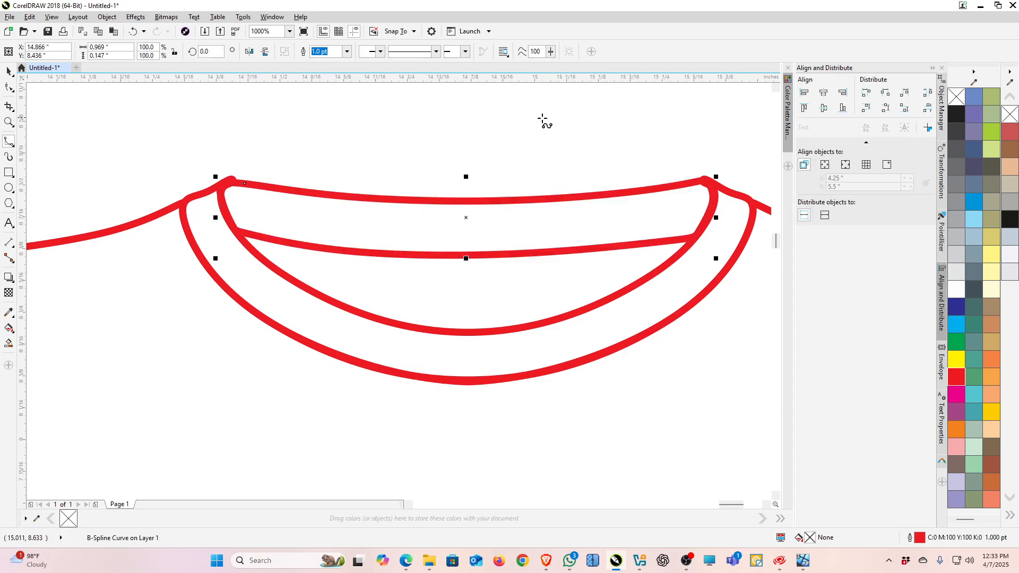
# Unlock the body croquis image and delete it together with the red guide rectangle over it.
pyautogui.scroll(-3, 546, 160)
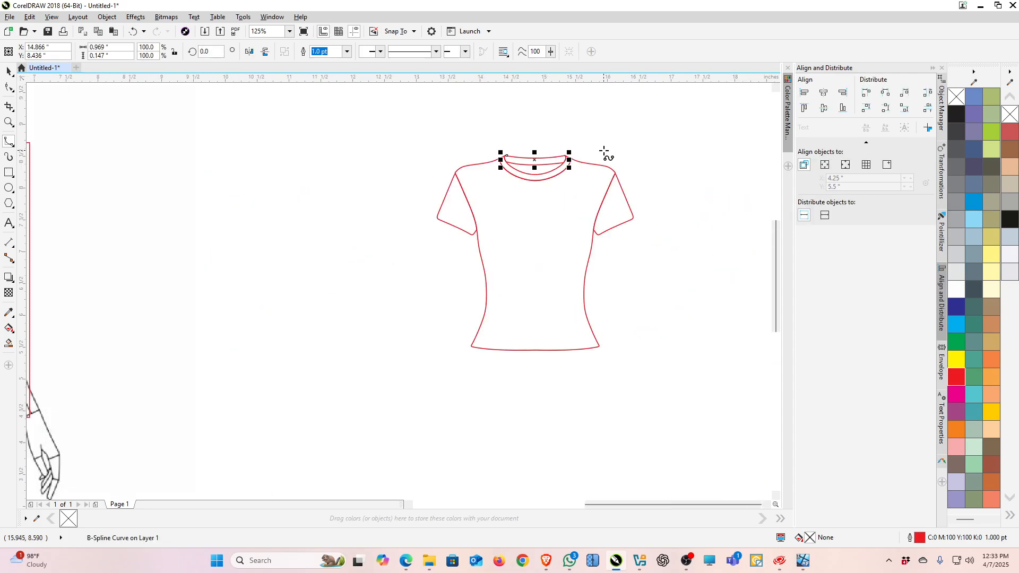
pyautogui.click(9, 71)
pyautogui.click(372, 123)
pyautogui.moveTo(660, 380); pyautogui.dragTo(661, 381)
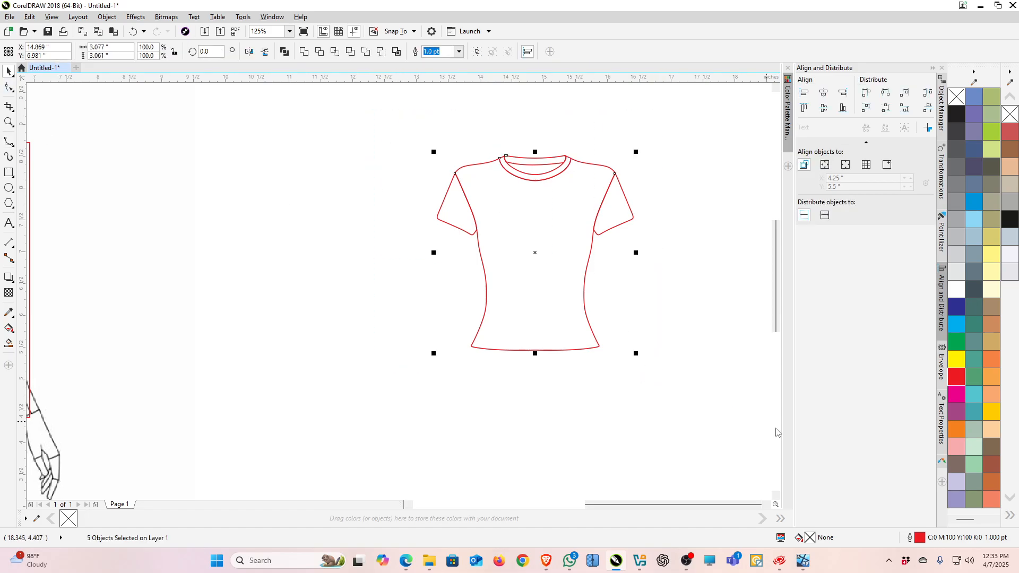
pyautogui.scroll(-3, 625, 232)
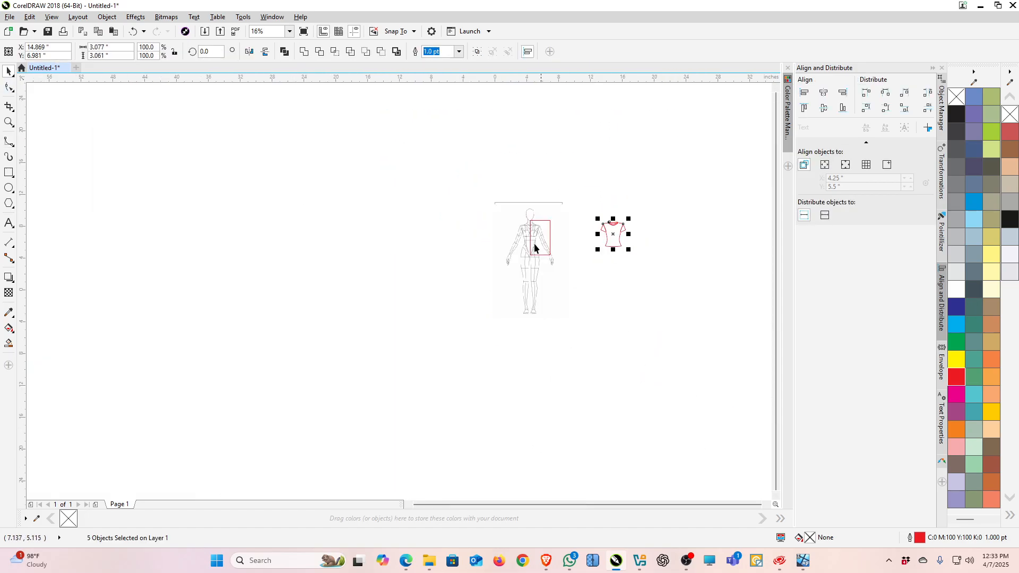
pyautogui.moveTo(489, 171); pyautogui.dragTo(555, 285)
pyautogui.rightClick(520, 277)
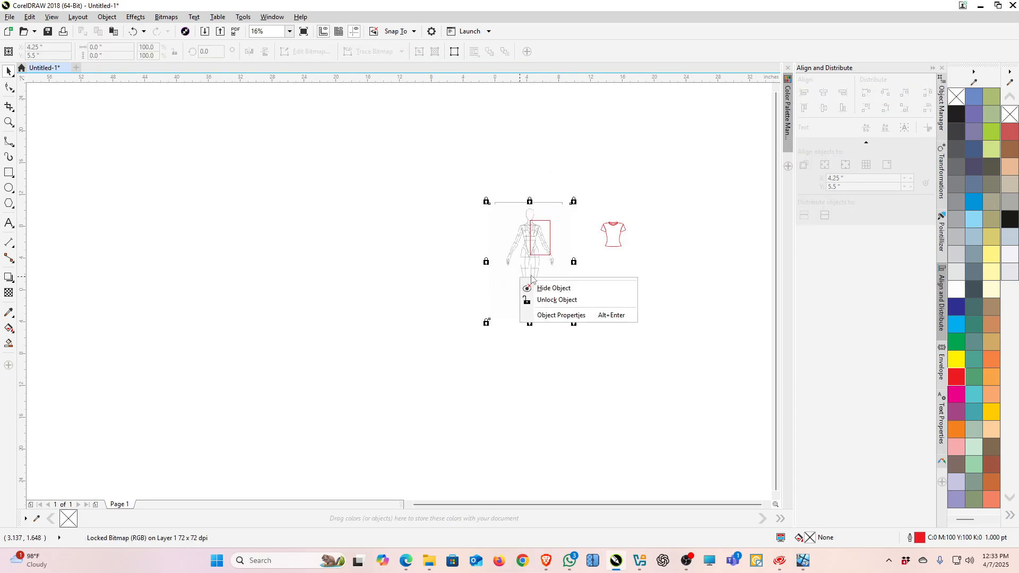
pyautogui.click(557, 300)
pyautogui.moveTo(434, 154); pyautogui.dragTo(579, 405)
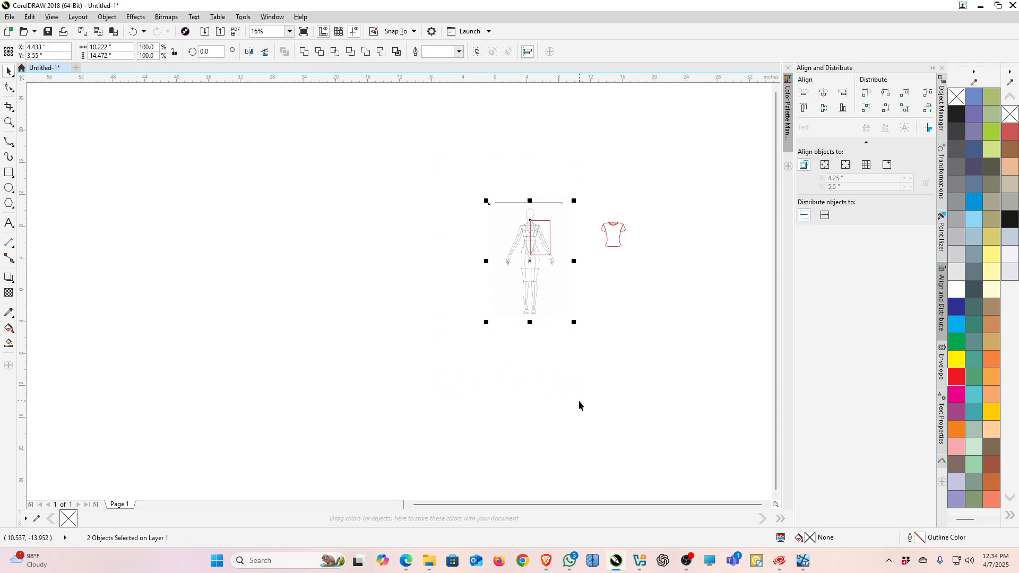
pyautogui.press('Delete')
# Move the top onto the page and draw a frame rectangle about 3.83 by 4.81 inches around it.
pyautogui.moveTo(615, 237); pyautogui.dragTo(531, 239)
pyautogui.click(594, 261)
pyautogui.press('F2')
pyautogui.moveTo(487, 193); pyautogui.dragTo(583, 303)
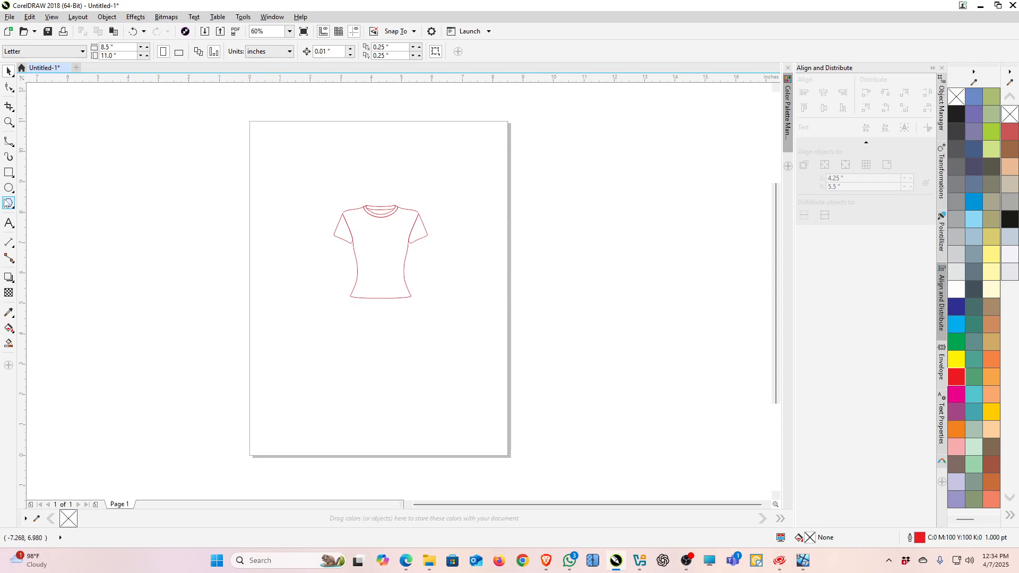
pyautogui.click(9, 172)
pyautogui.moveTo(324, 176); pyautogui.dragTo(441, 322)
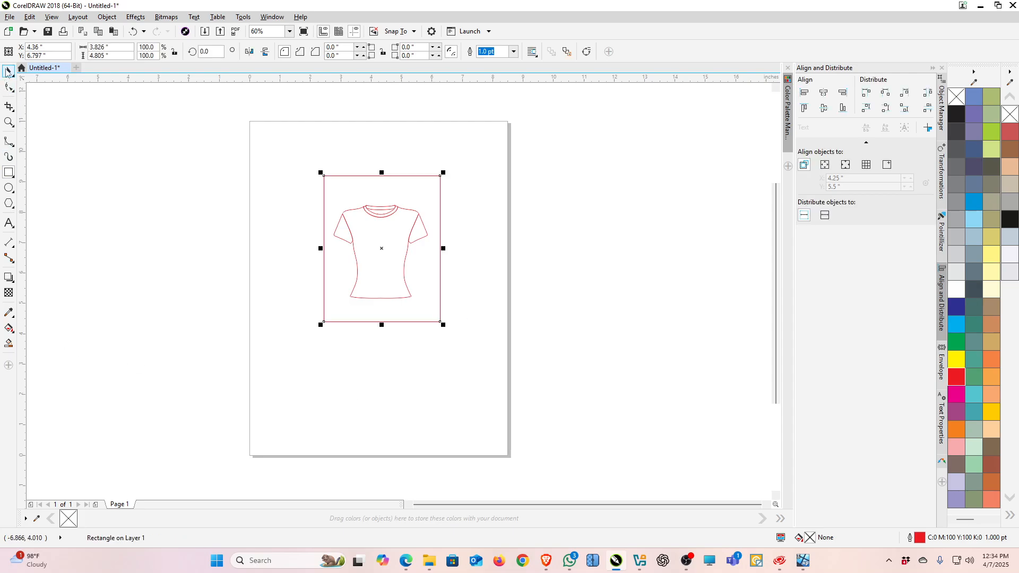
# Group the top with its frame rectangle to centre them on the page, and ungroup them again.
pyautogui.click(9, 70)
pyautogui.moveTo(243, 103); pyautogui.dragTo(564, 451)
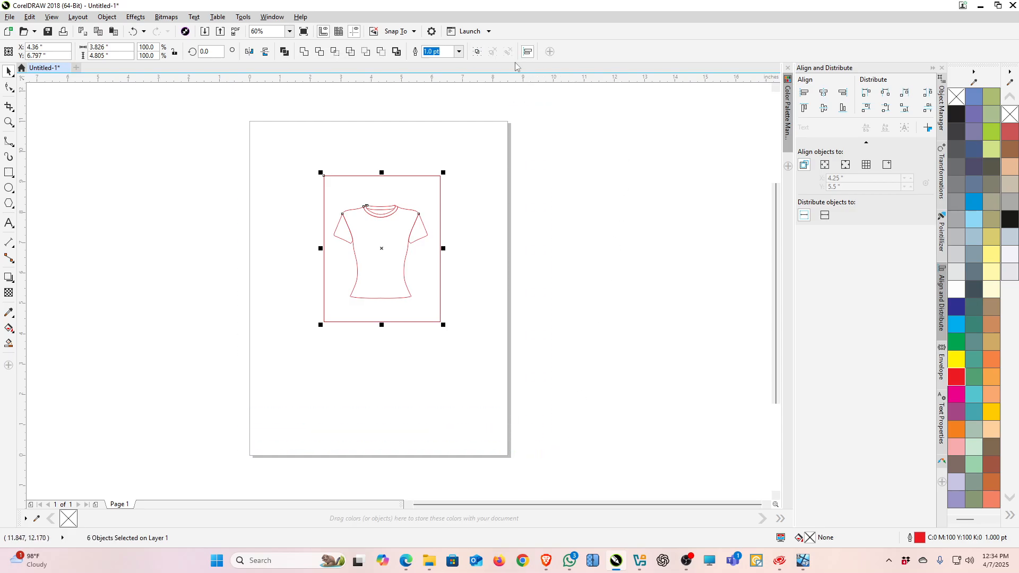
pyautogui.hotkey('ctrl', 'g')
pyautogui.press('p')
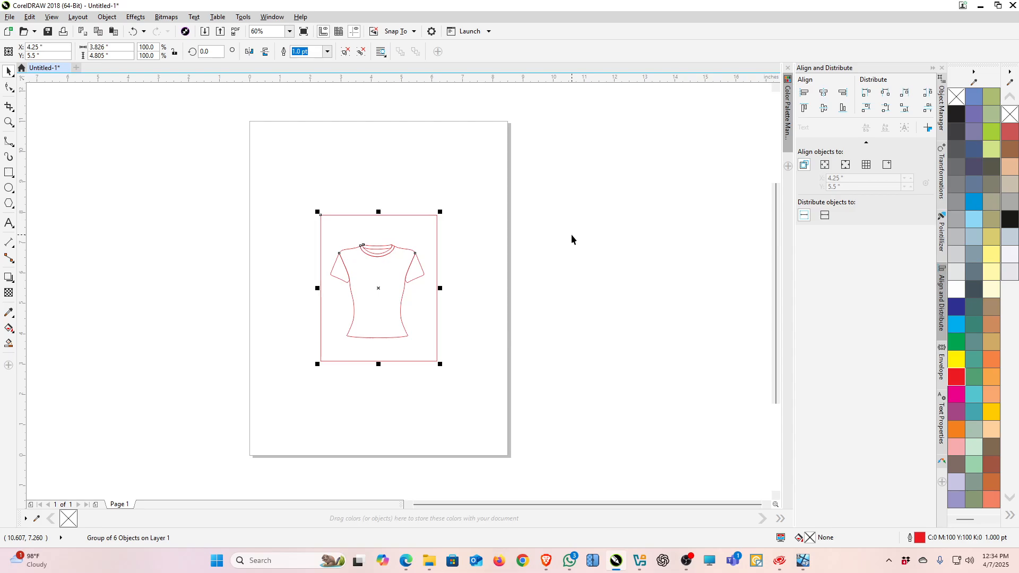
pyautogui.click(572, 234)
pyautogui.click(423, 227)
pyautogui.click(348, 52)
pyautogui.click(543, 183)
# Remove the frame rectangle's outline and fill all pieces of the top with white.
pyautogui.click(414, 234)
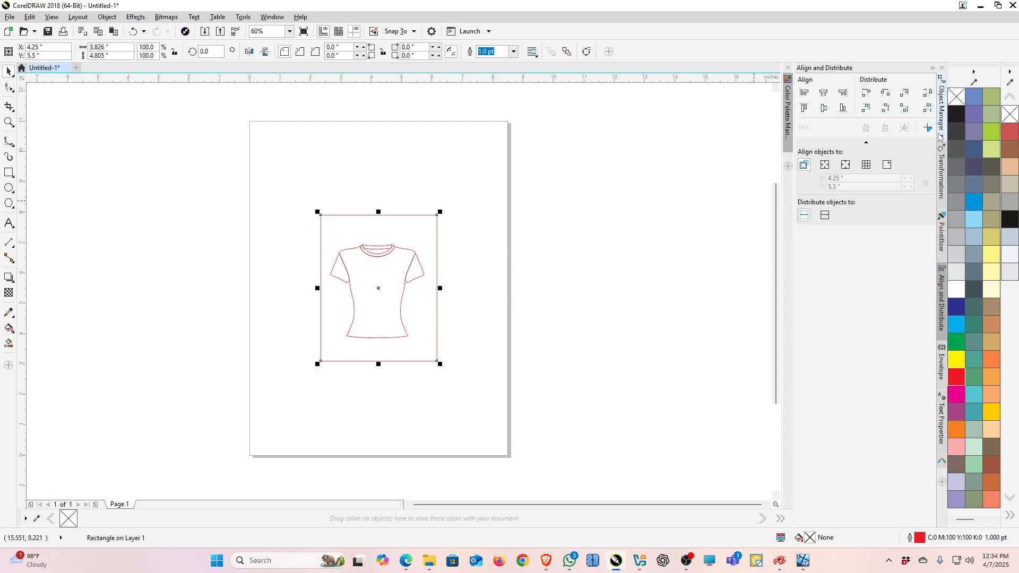
pyautogui.rightClick(1011, 117)
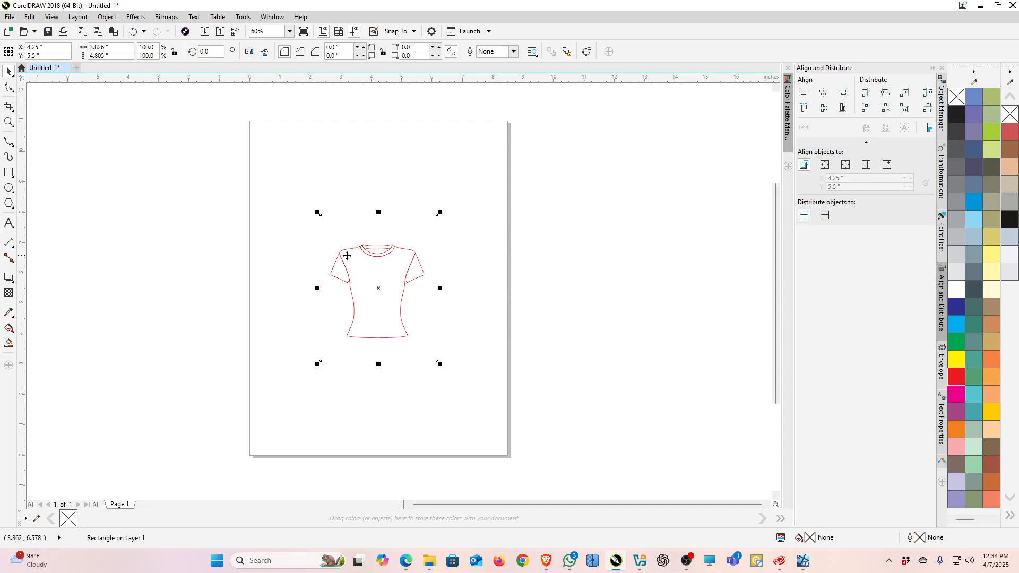
pyautogui.moveTo(267, 232); pyautogui.dragTo(486, 362)
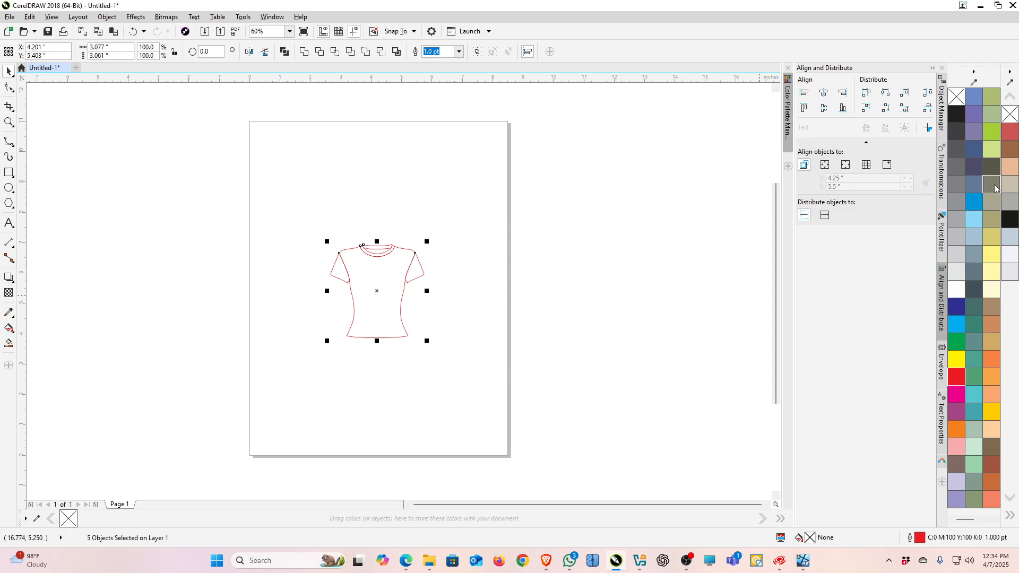
pyautogui.click(957, 289)
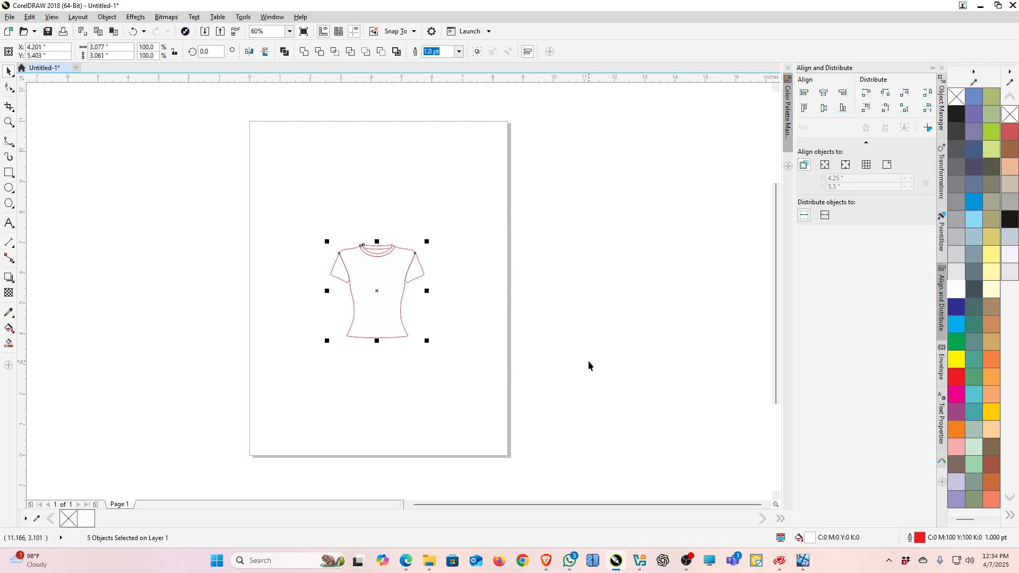
# Select the top with its frame rectangle and try to export them to the Downloads folder as a TIFF bitmap.
pyautogui.moveTo(180, 145); pyautogui.dragTo(652, 453)
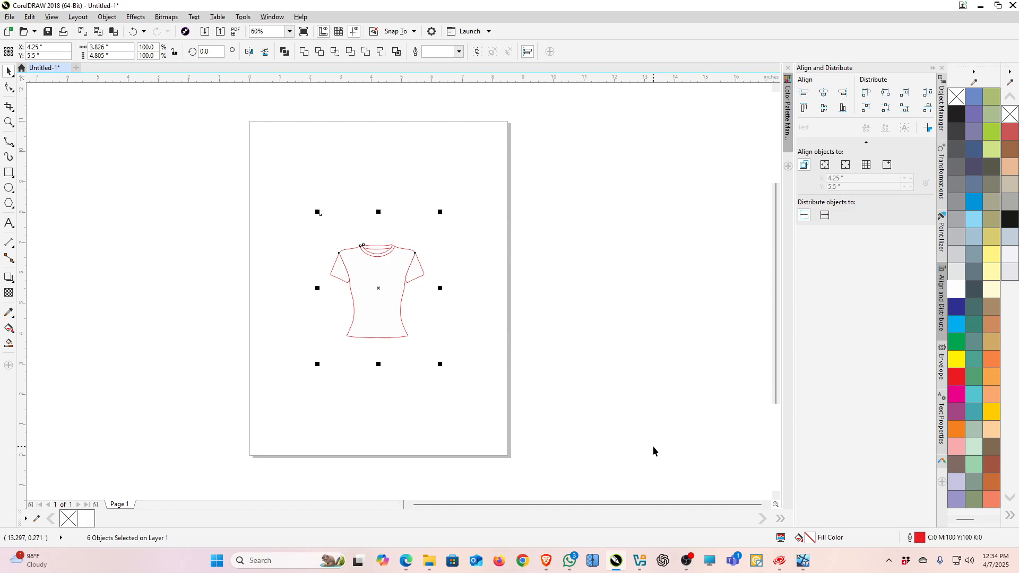
pyautogui.hotkey('ctrl', 'e')
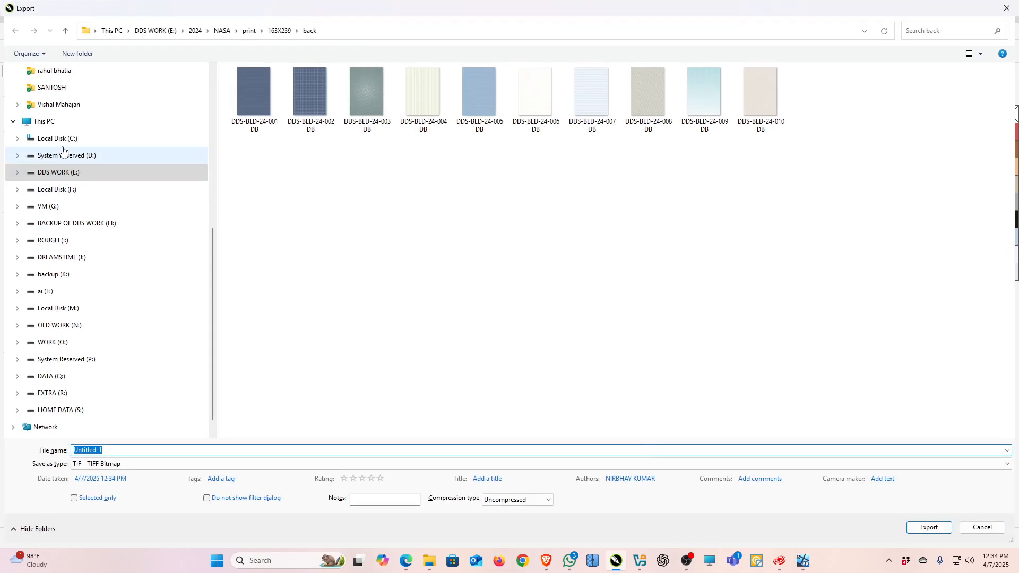
pyautogui.scroll(4, 72, 175)
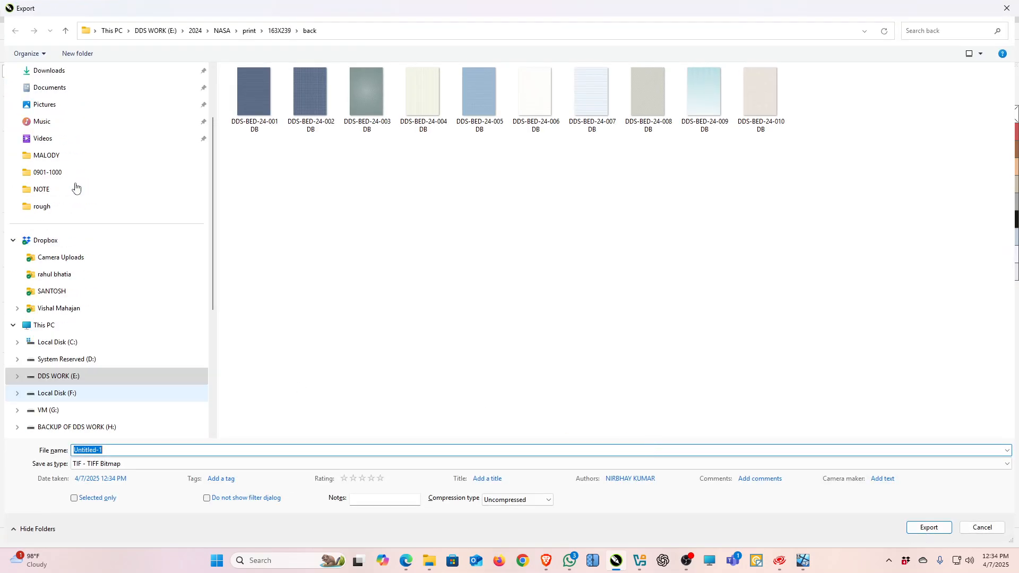
pyautogui.click(77, 77)
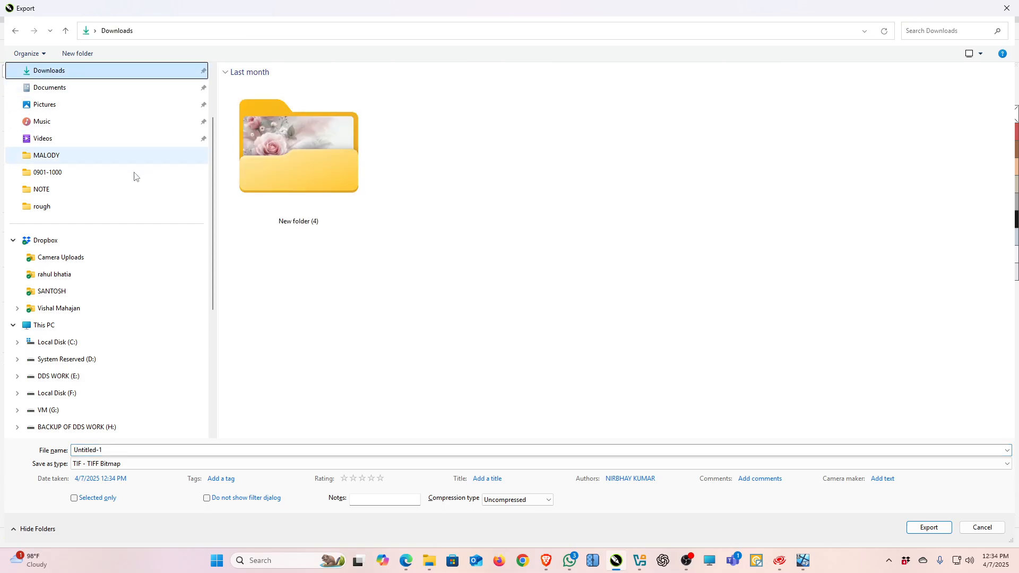
pyautogui.click(929, 528)
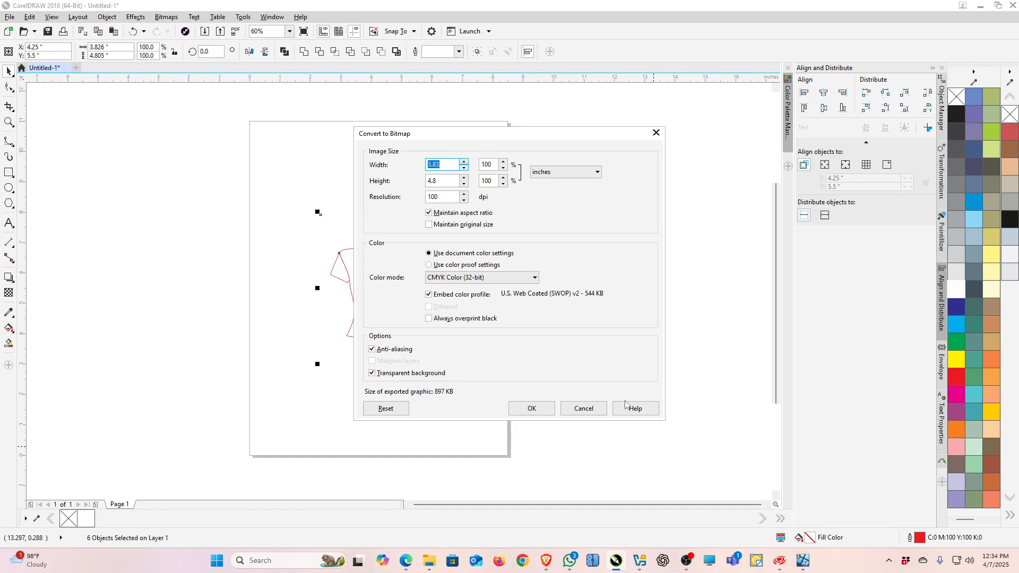
pyautogui.click(584, 408)
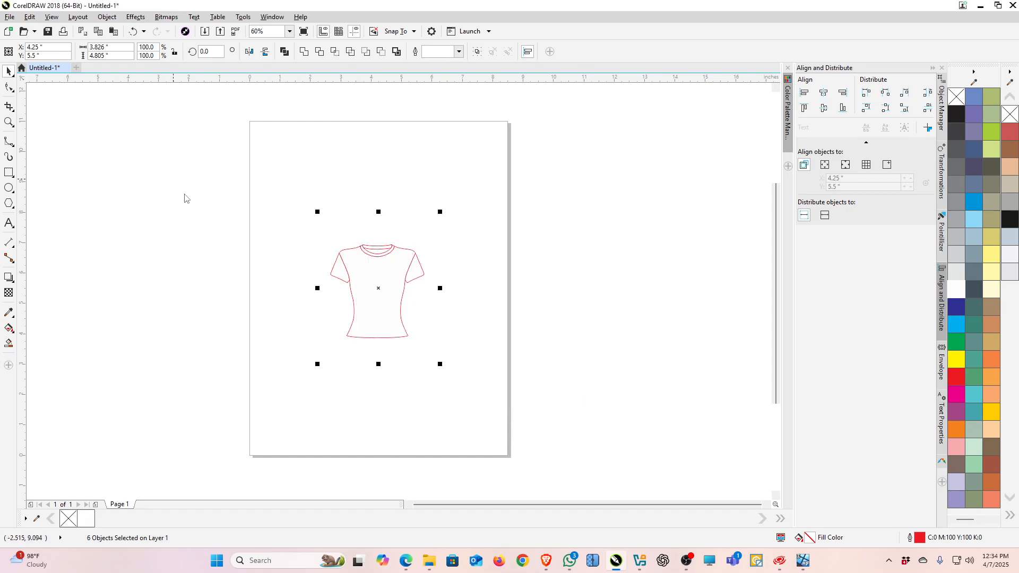
# Export the selected artwork to the Downloads folder as the JPEG Untitled-1 in RGB Color (24-bit) mode.
pyautogui.hotkey('ctrl', 'e')
pyautogui.click(88, 465)
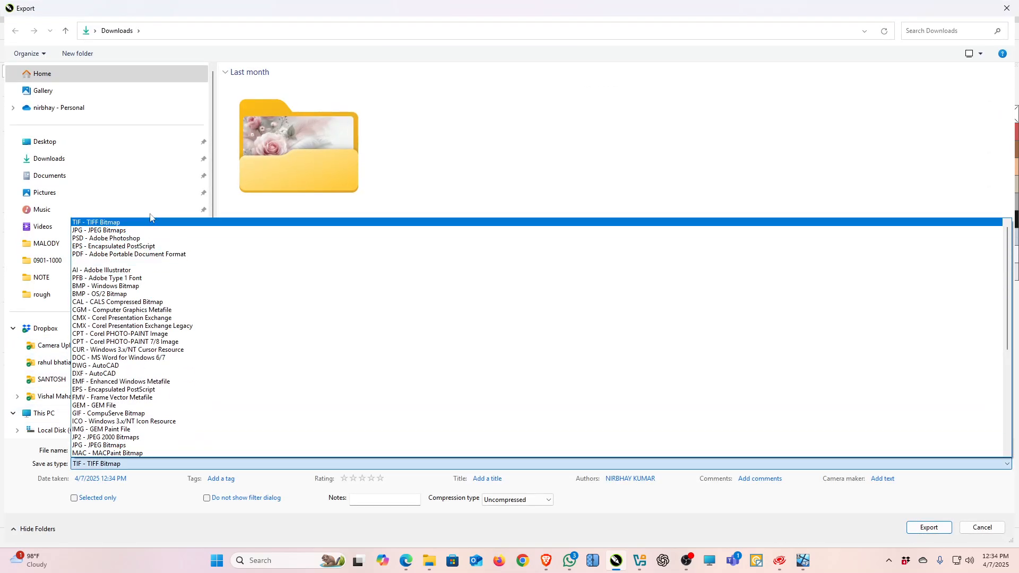
pyautogui.click(145, 230)
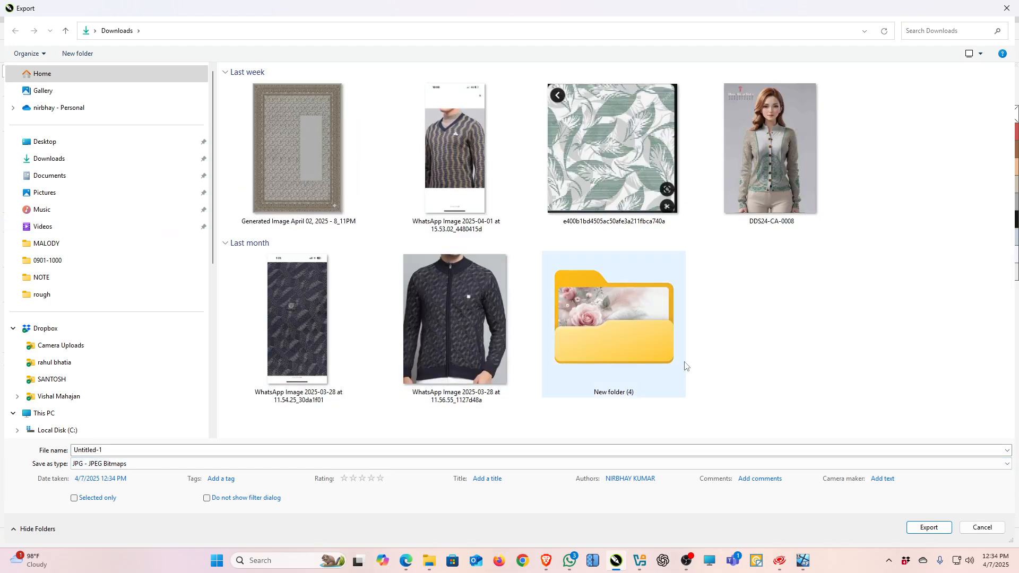
pyautogui.click(929, 528)
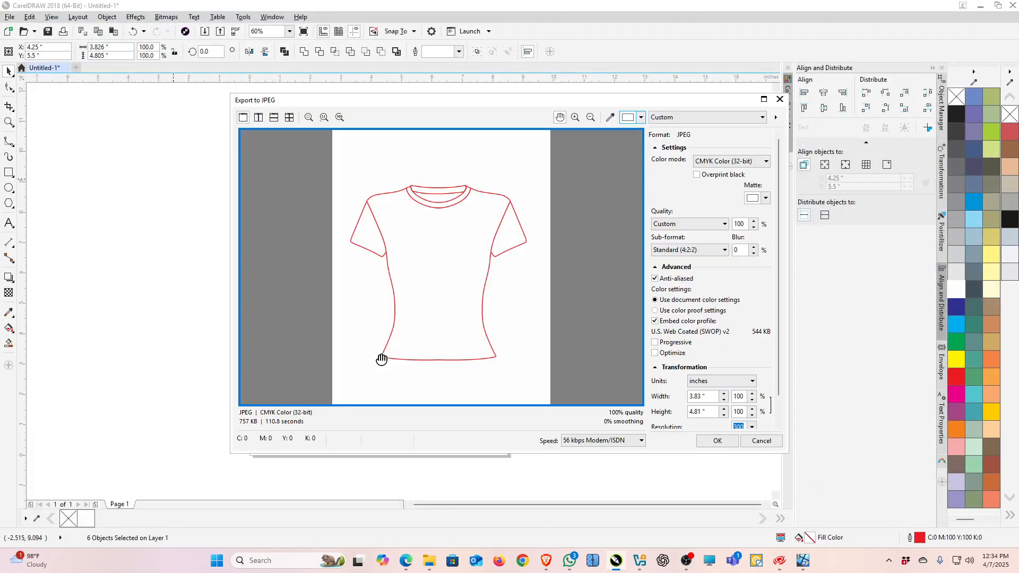
pyautogui.click(763, 165)
pyautogui.click(733, 175)
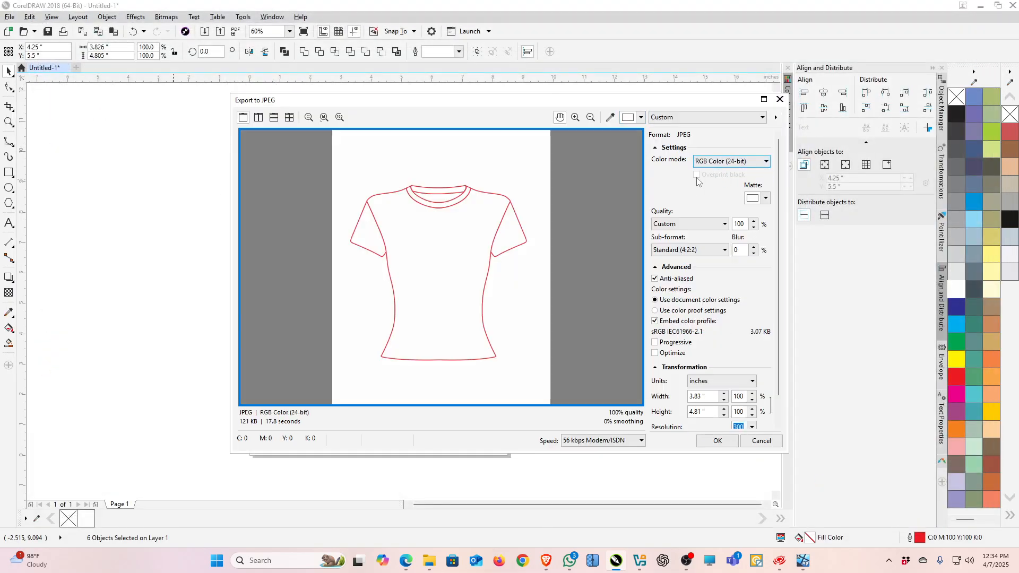
pyautogui.click(718, 441)
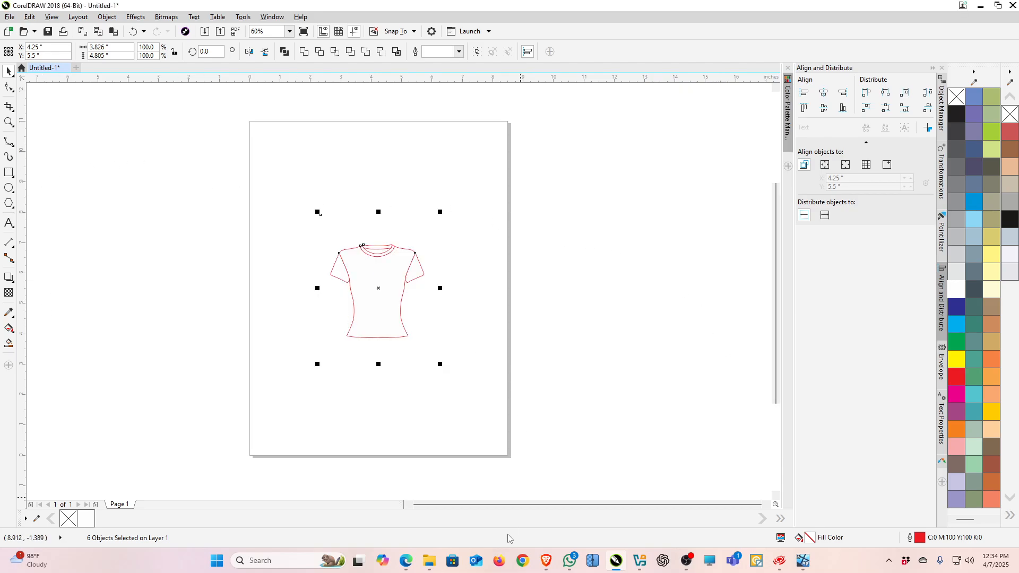
# Switch to the Brave browser, open PromeAI's Sketch Rendering tool and clear the existing prompt.
pyautogui.click(546, 560)
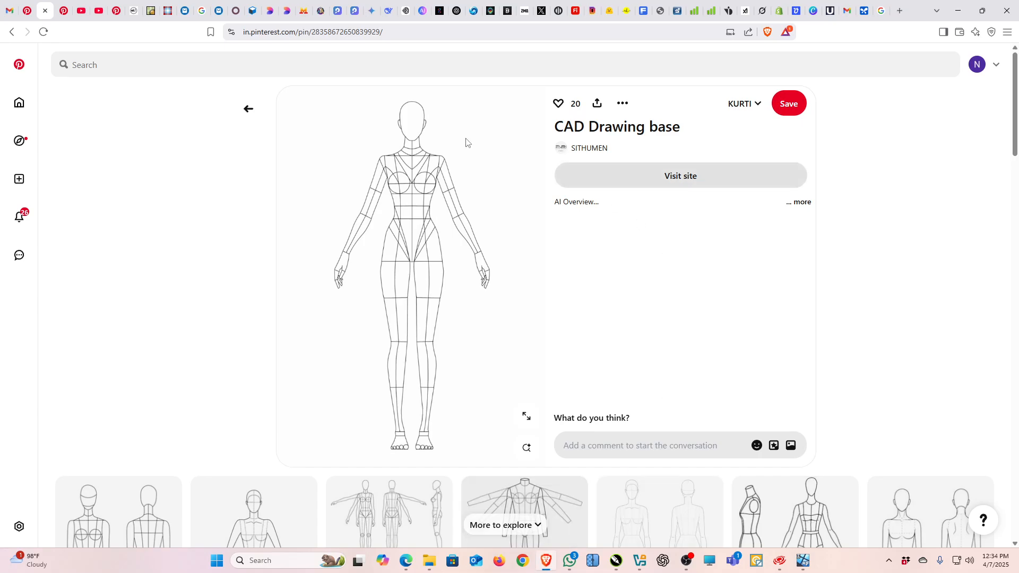
pyautogui.click(341, 9)
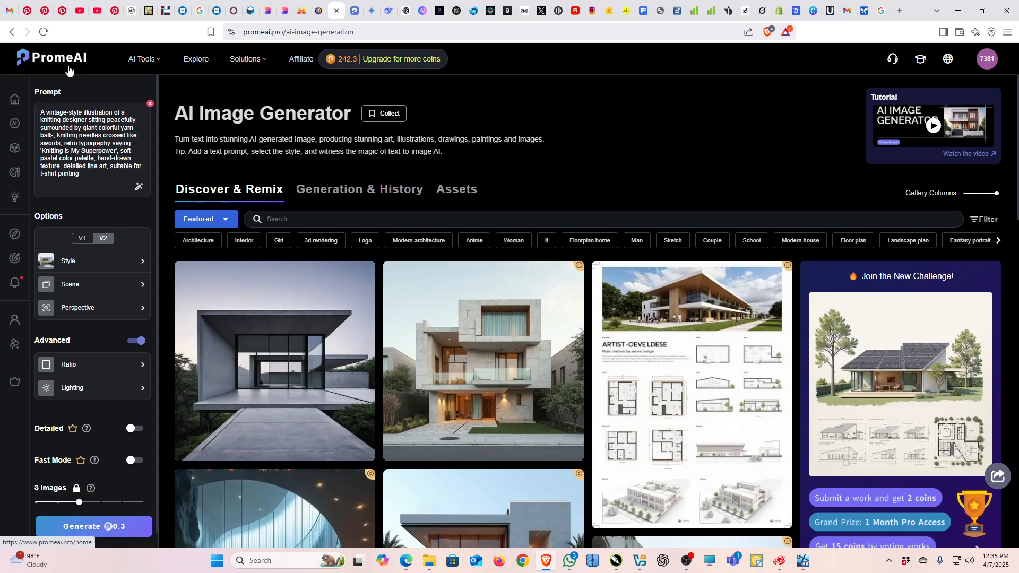
pyautogui.click(15, 99)
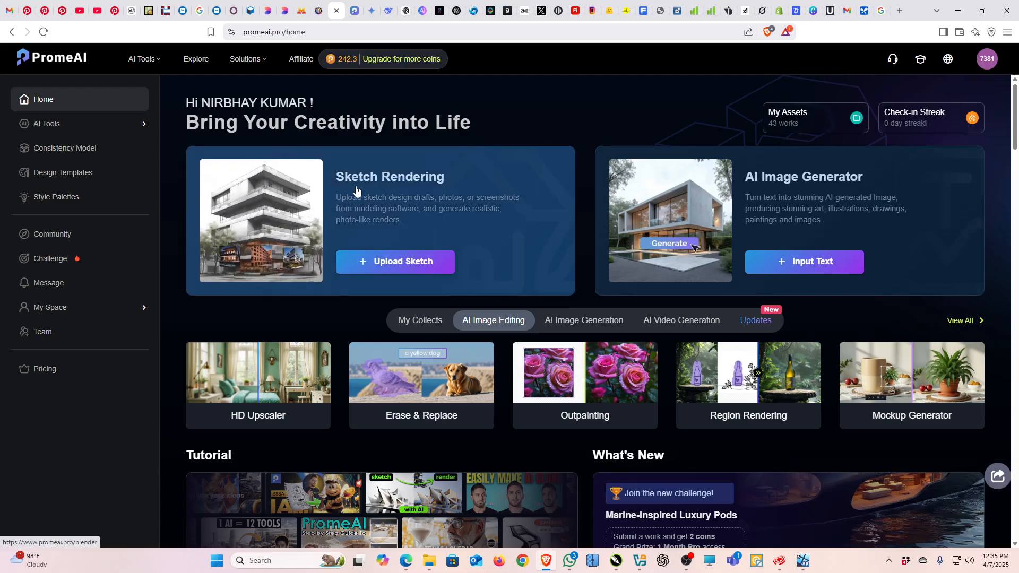
pyautogui.click(428, 182)
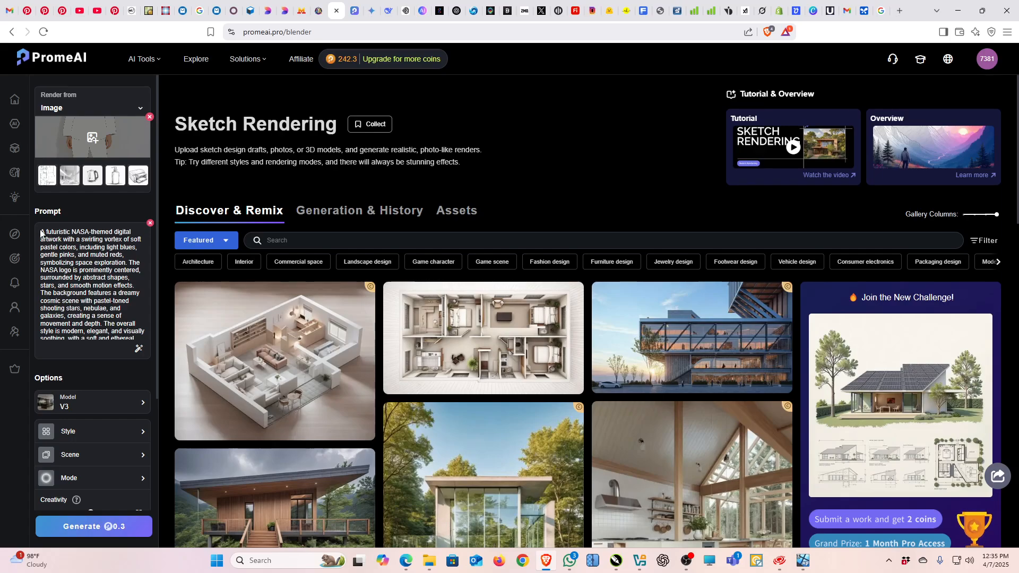
pyautogui.moveTo(43, 230); pyautogui.dragTo(141, 384)
pyautogui.press('BackSpace')
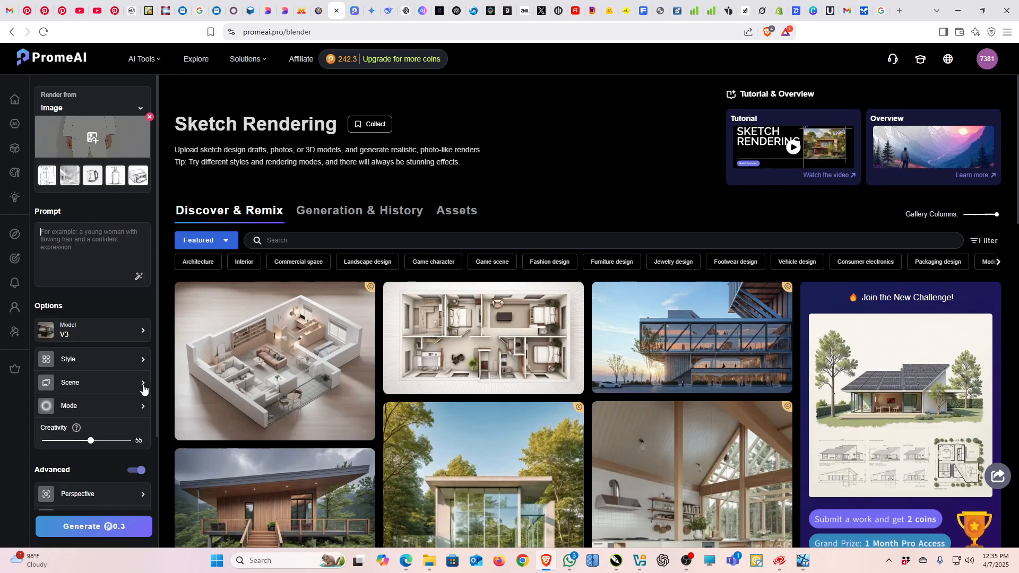
# Upload the exported T-shirt sketch from the Downloads folder as the image to render.
pyautogui.click(90, 133)
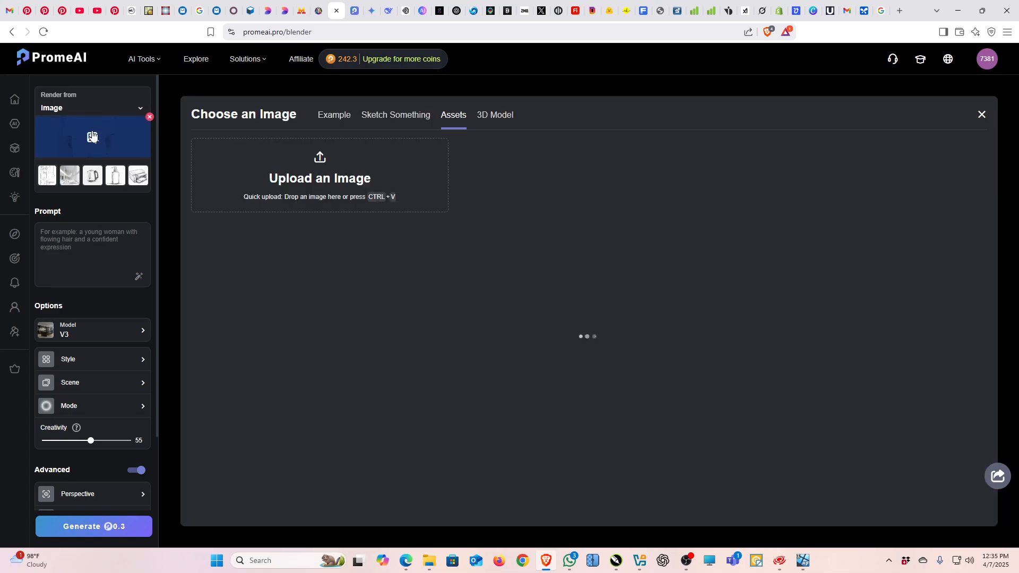
pyautogui.click(320, 180)
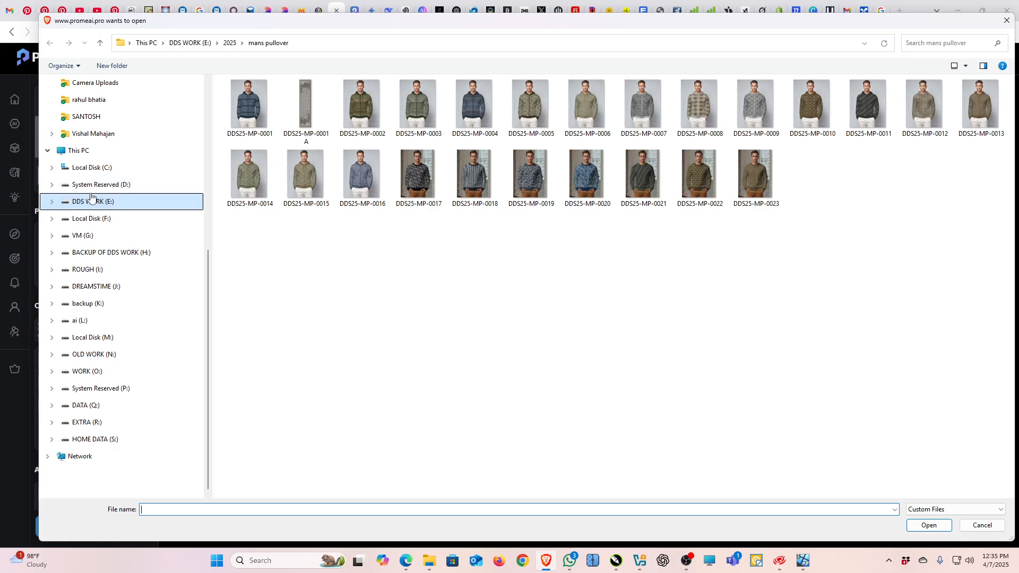
pyautogui.scroll(5, 100, 133)
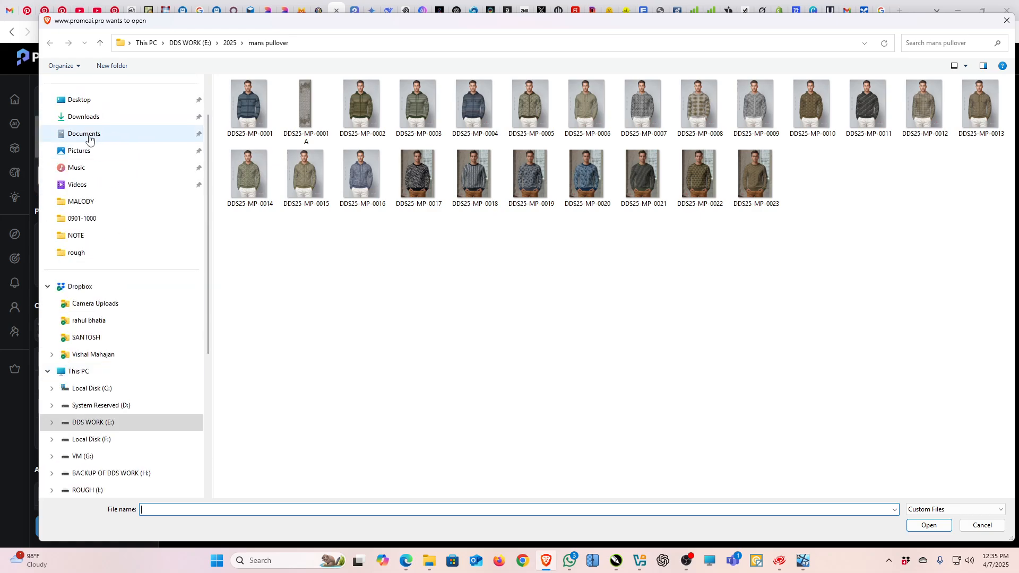
pyautogui.click(89, 118)
pyautogui.doubleClick(278, 165)
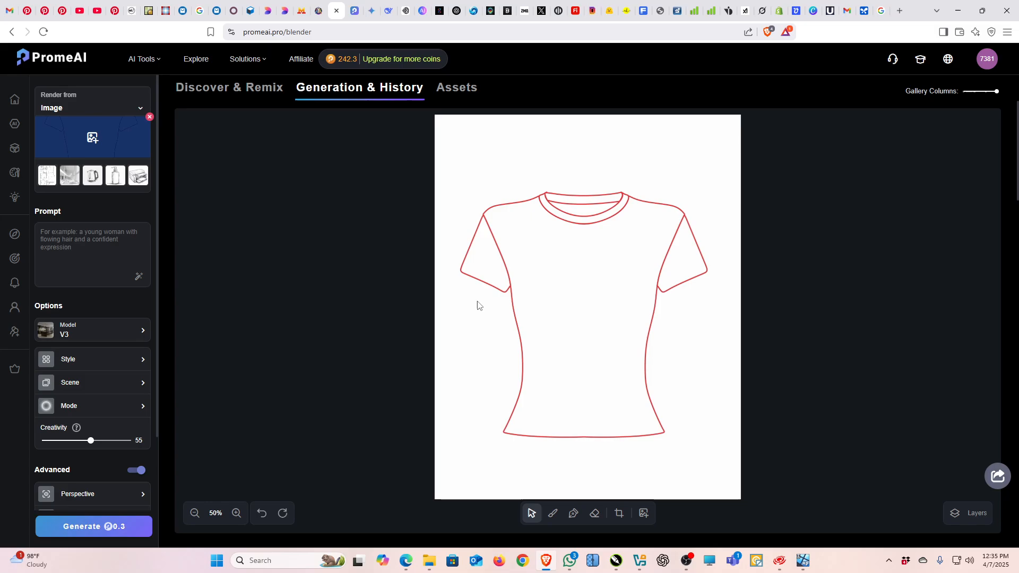
# Enter the prompt "women white t-shirt" and generate three images with the V3 model.
pyautogui.click(84, 240)
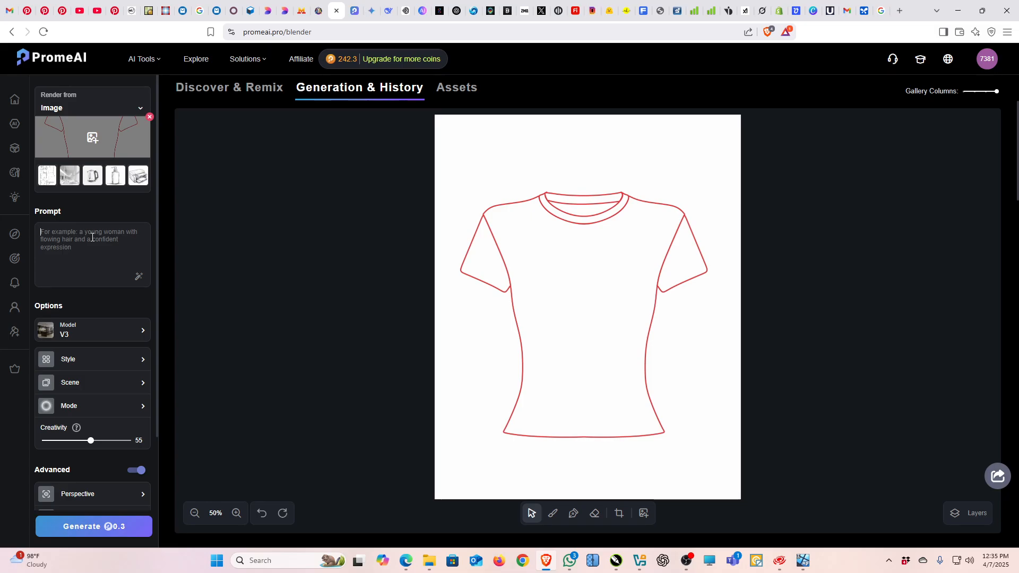
pyautogui.write('women white t-shirt')
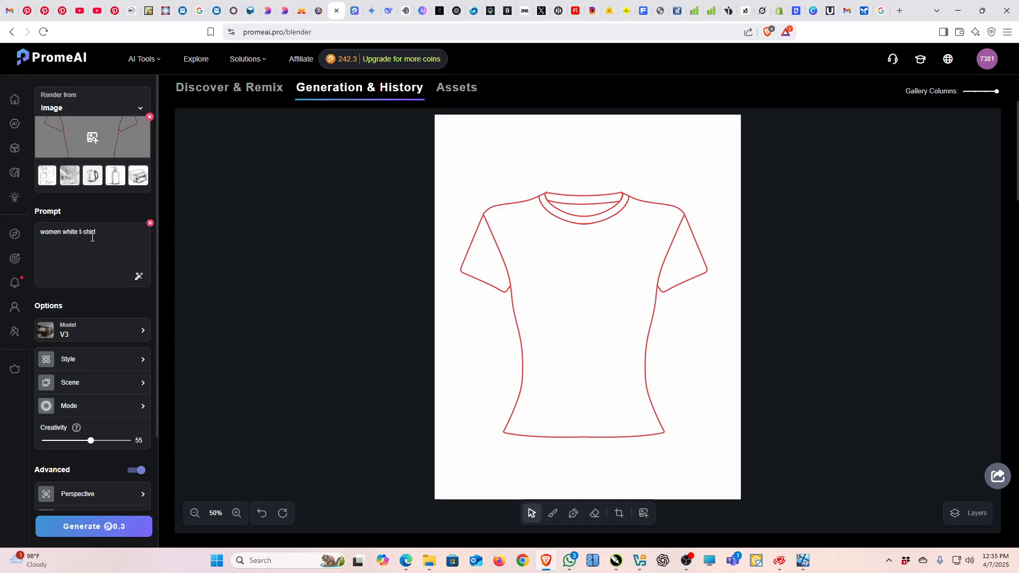
pyautogui.scroll(-3, 93, 318)
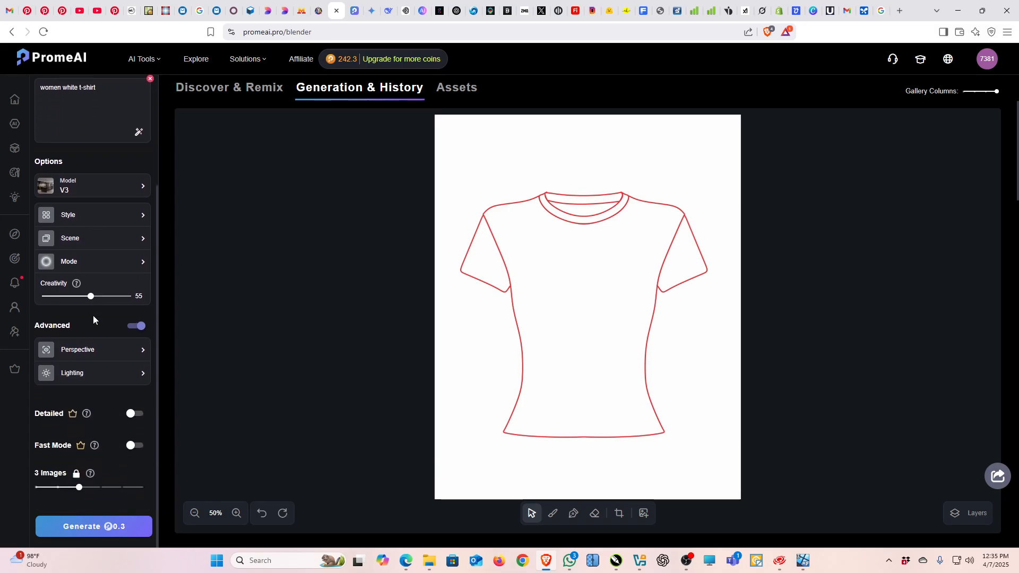
pyautogui.click(81, 527)
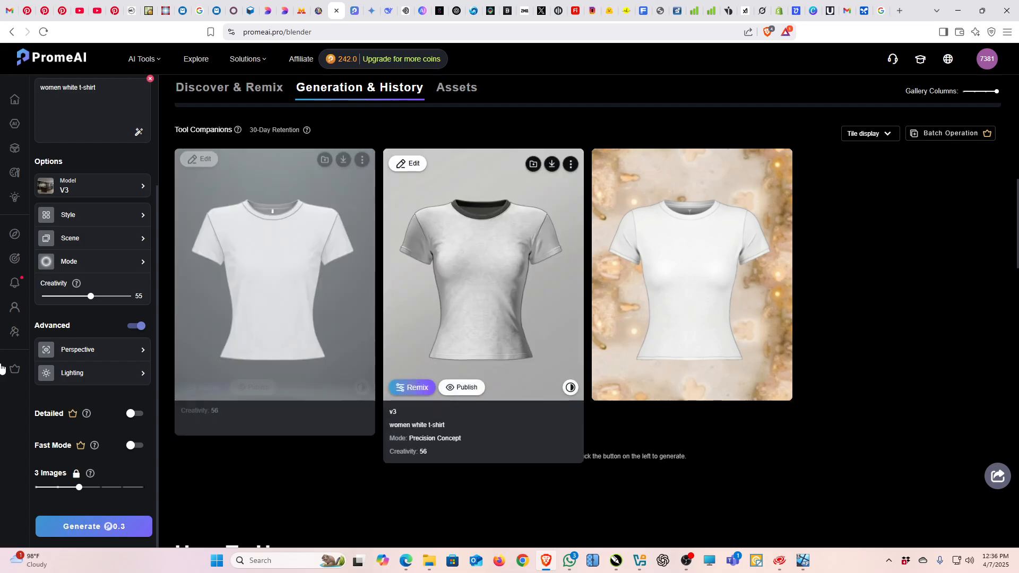
# Switch the rendering model to V2 and remove its preset style.
pyautogui.click(100, 191)
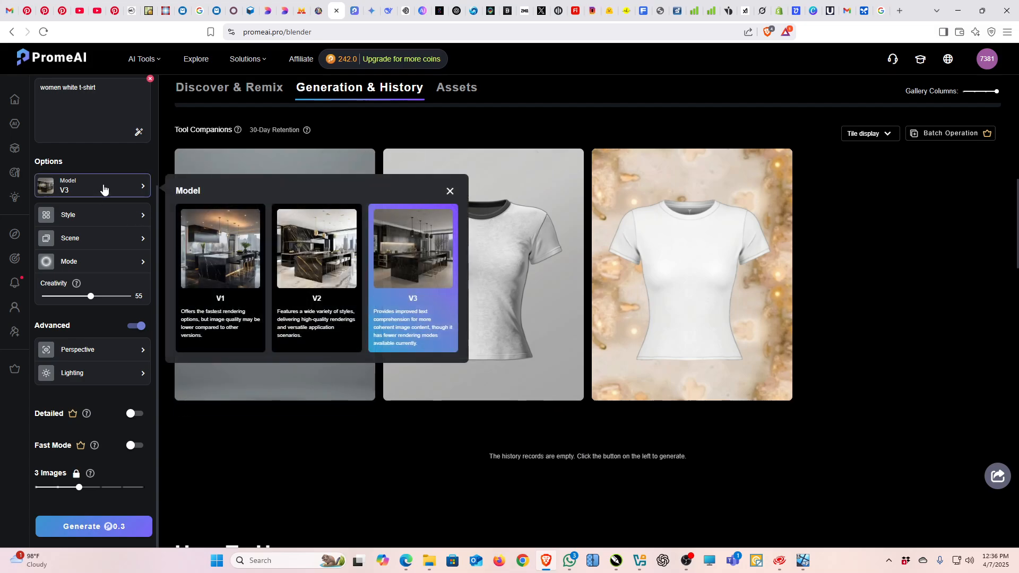
pyautogui.click(322, 249)
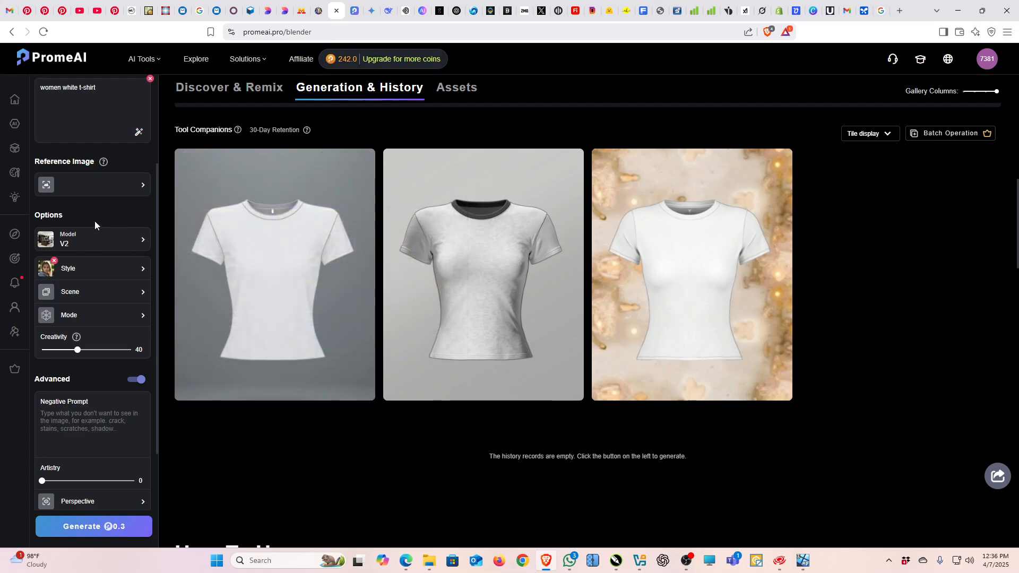
pyautogui.scroll(3, 95, 221)
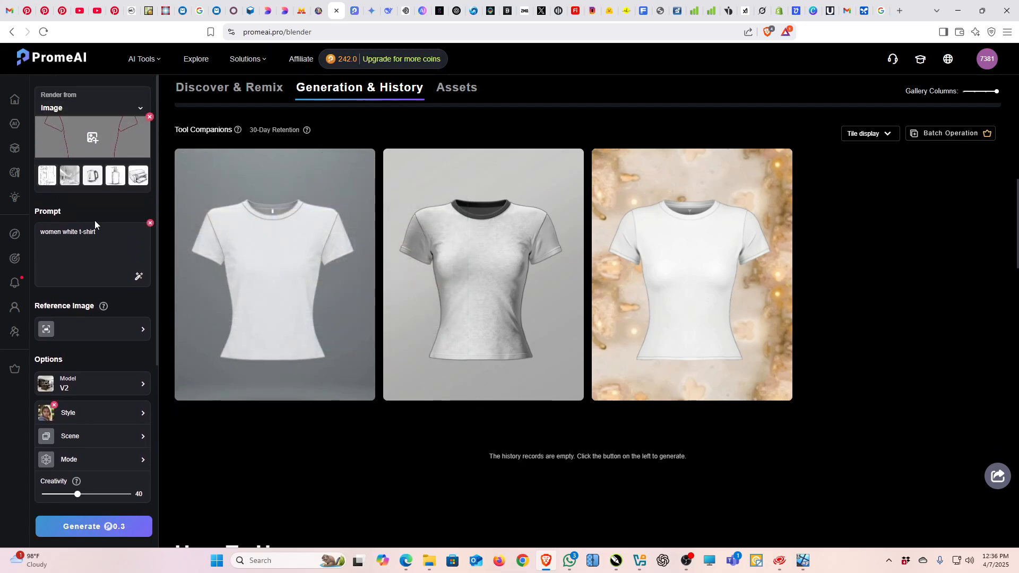
pyautogui.scroll(-3, 95, 221)
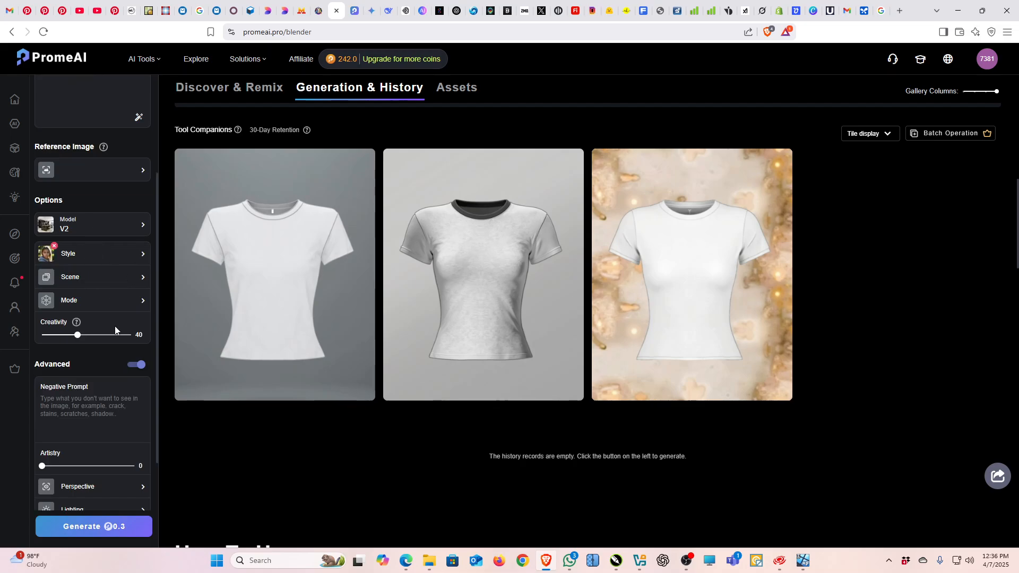
pyautogui.scroll(-3, 115, 328)
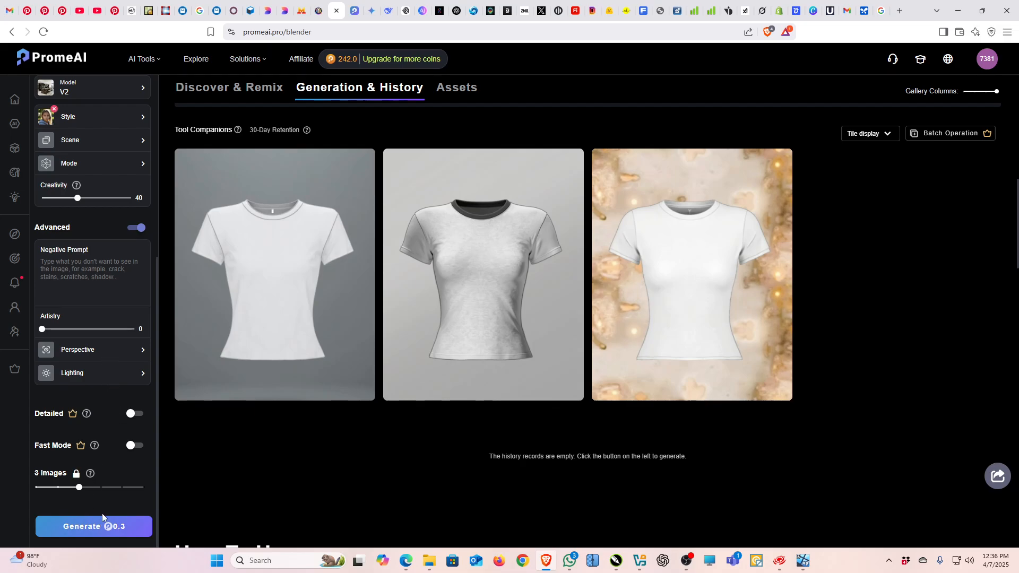
pyautogui.click(54, 109)
# Generate a set of V2 images, set Artistry to 44 and generate another set.
pyautogui.click(84, 524)
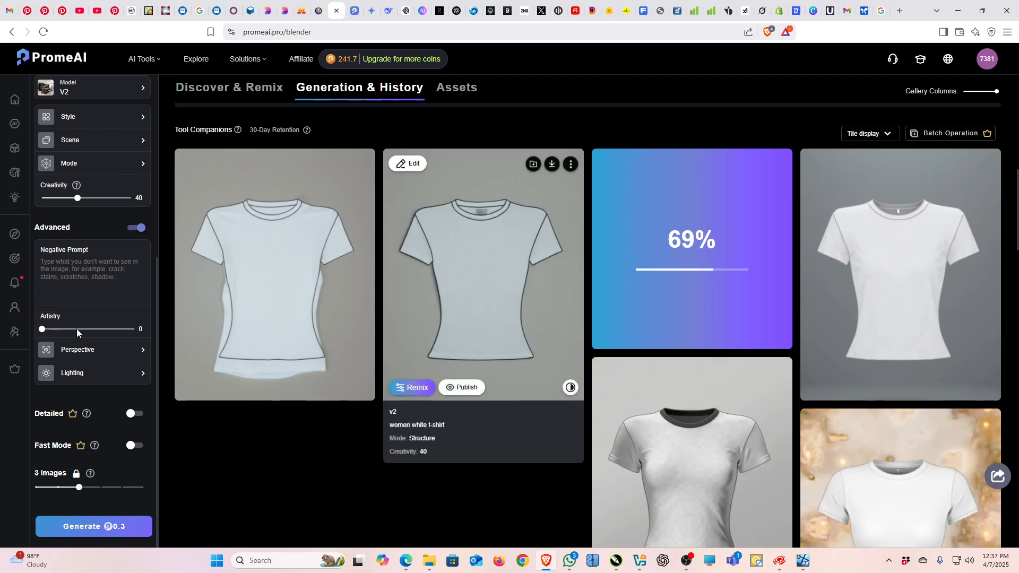
pyautogui.click(81, 329)
pyautogui.click(93, 526)
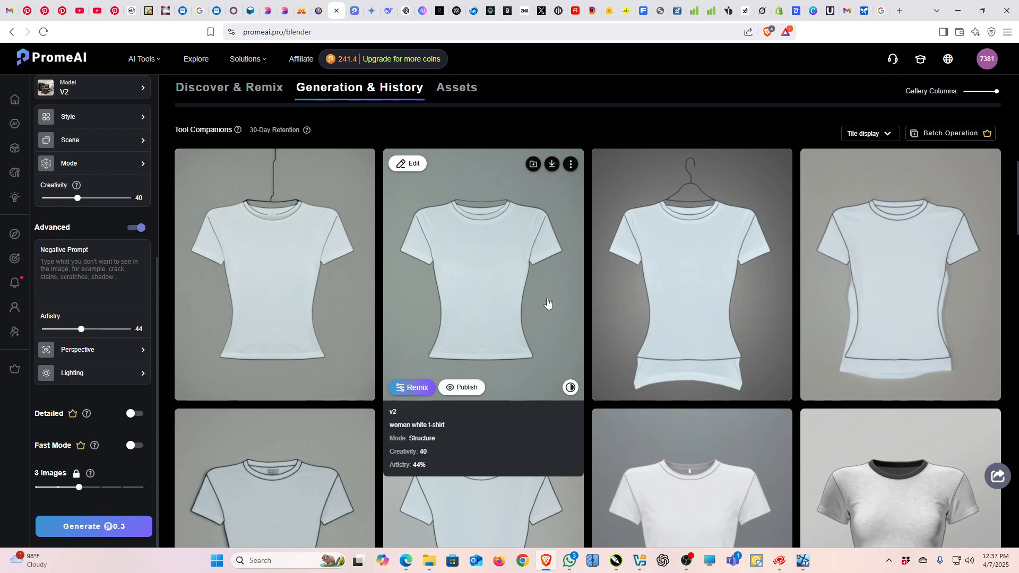
# Set the rendering model back to V3 and generate another three images from the same prompt.
pyautogui.scroll(3, 100, 239)
pyautogui.click(106, 245)
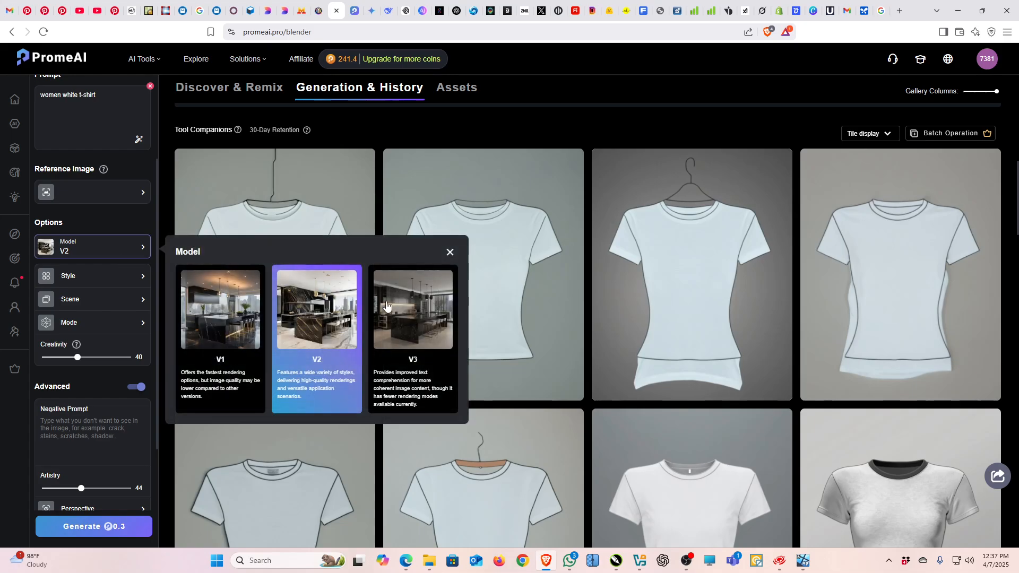
pyautogui.click(409, 312)
pyautogui.scroll(2, 101, 285)
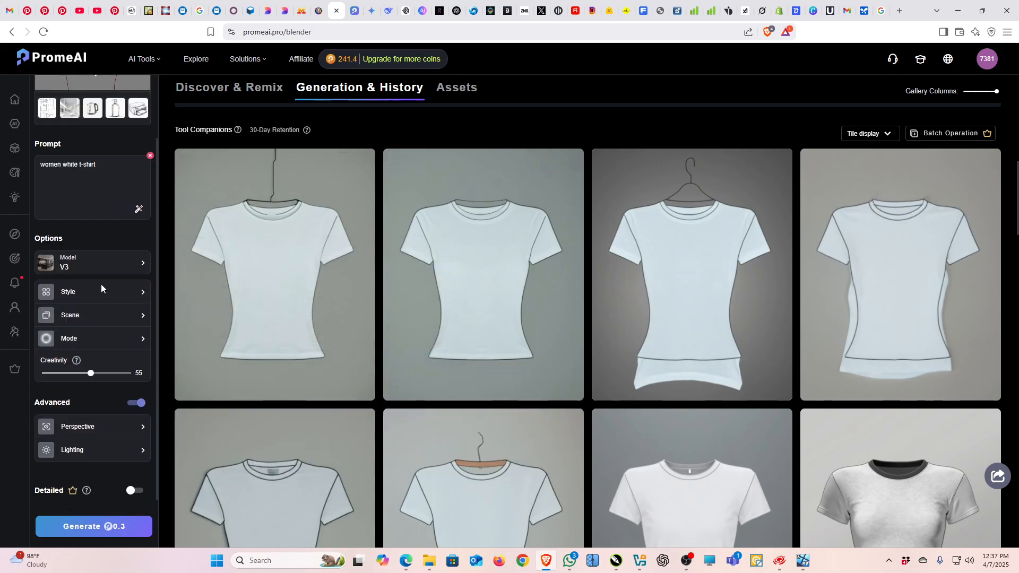
pyautogui.scroll(-2, 98, 266)
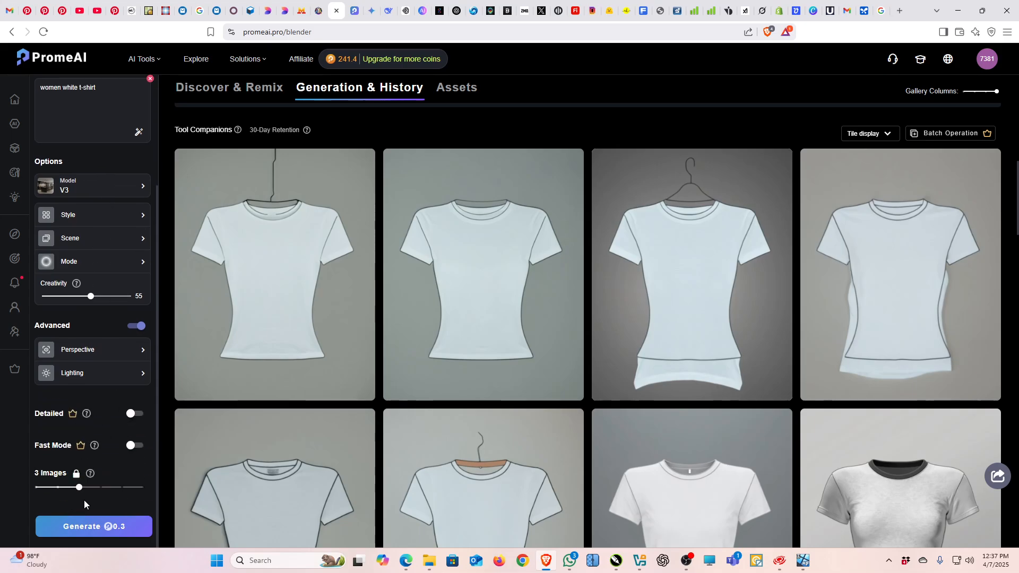
pyautogui.click(88, 527)
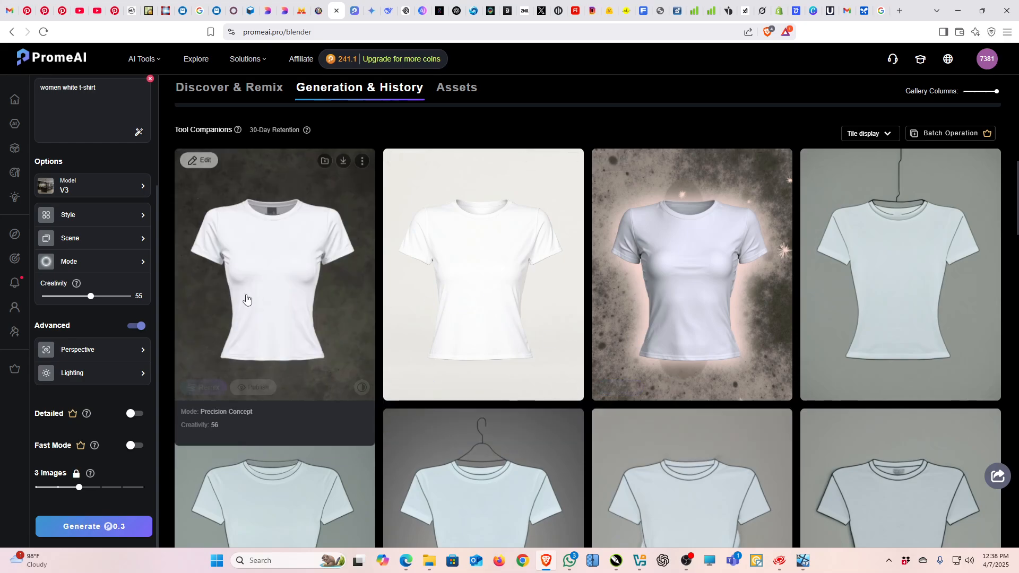
# Enlarge the newly generated white T-shirt on the dark mottled background and copy the image.
pyautogui.click(296, 293)
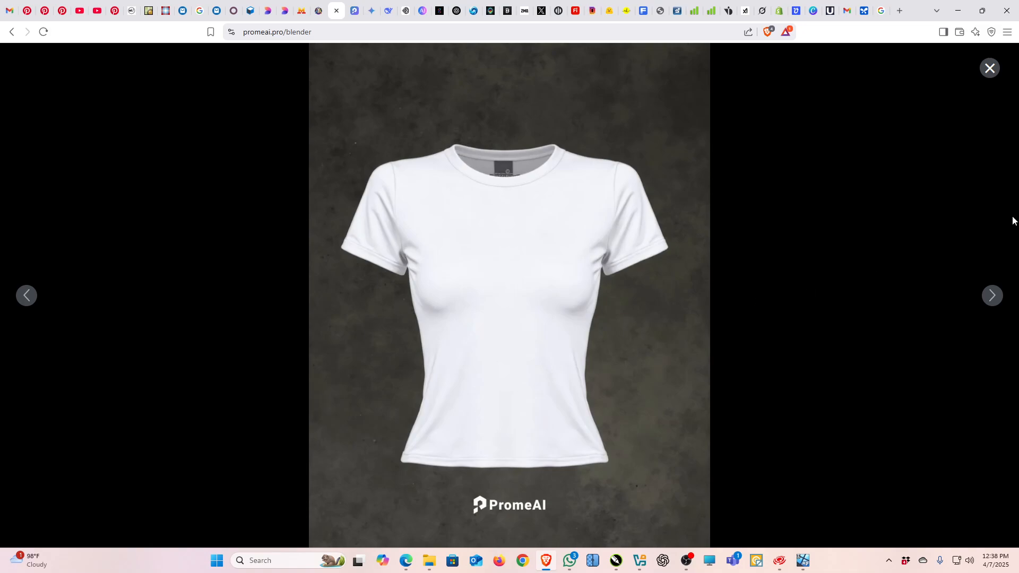
pyautogui.rightClick(605, 219)
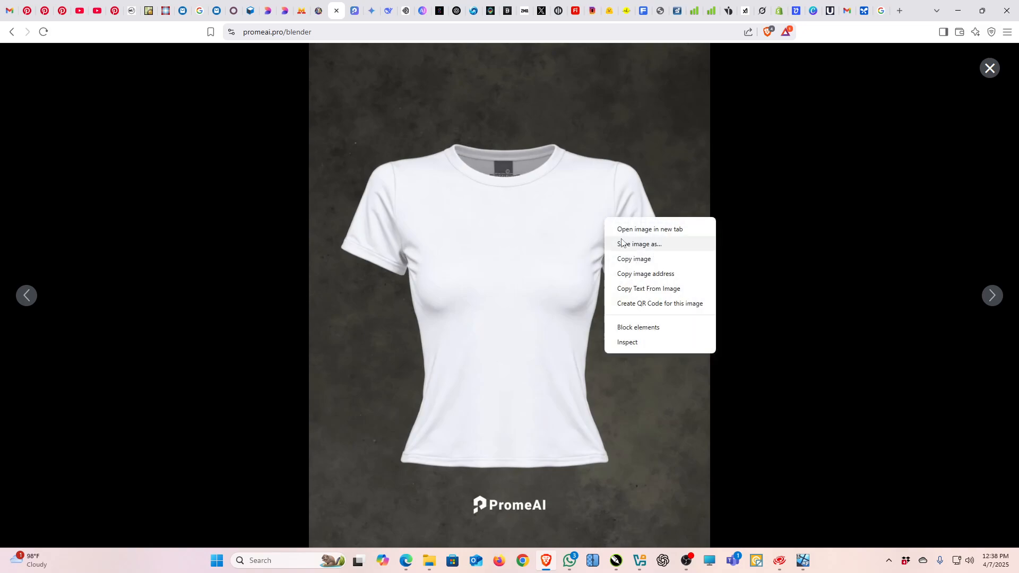
pyautogui.click(643, 258)
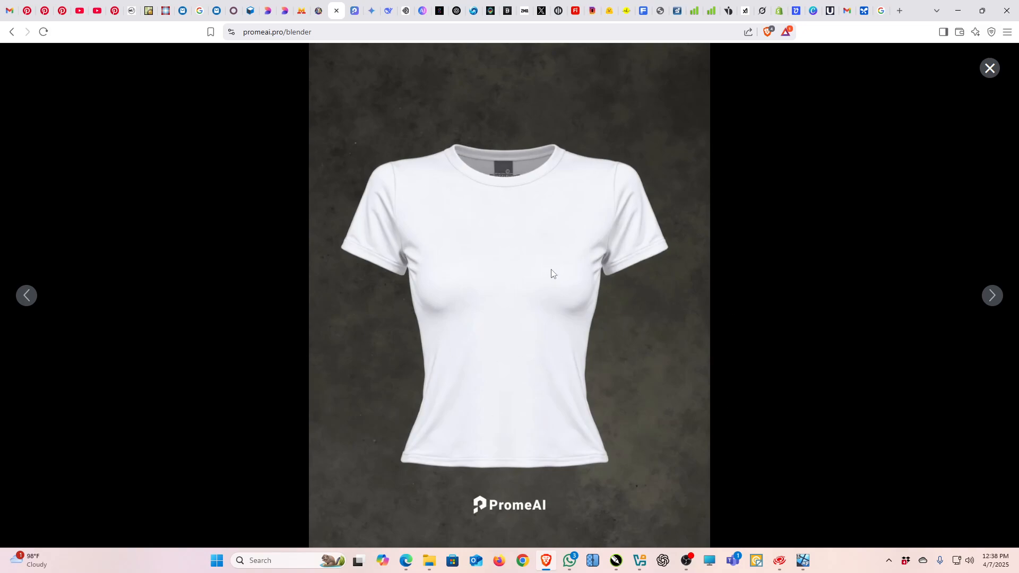
# Switch to CorelDRAW, delete the selected red top sketch and paste the copied T-shirt image in its place.
pyautogui.click(619, 562)
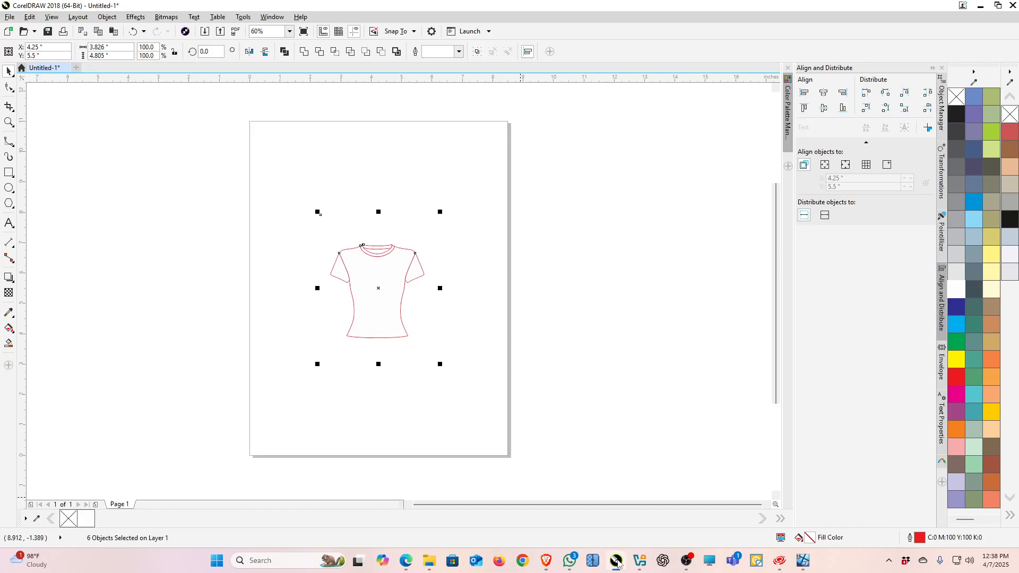
pyautogui.press('Delete')
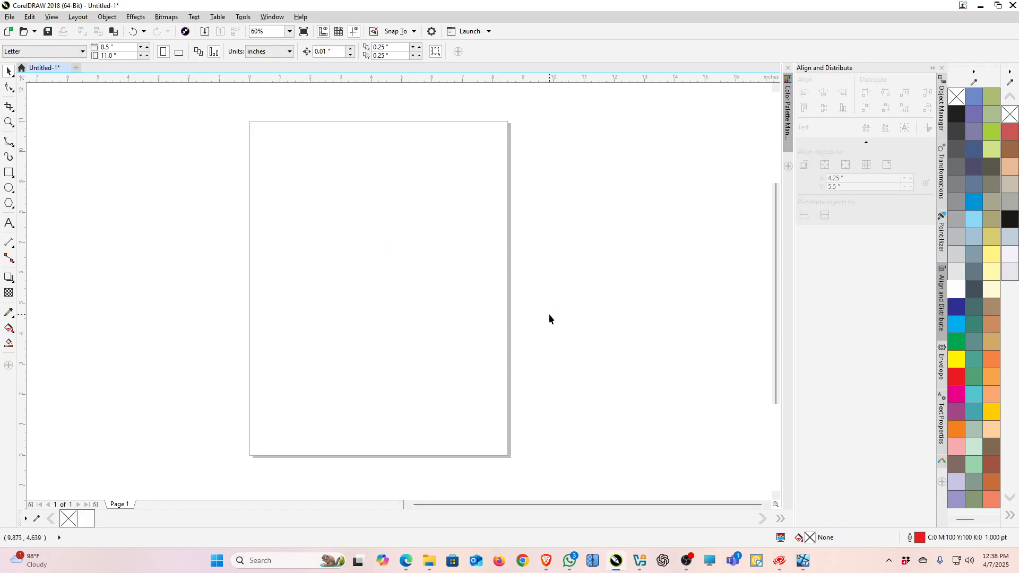
pyautogui.rightClick(326, 245)
pyautogui.click(371, 327)
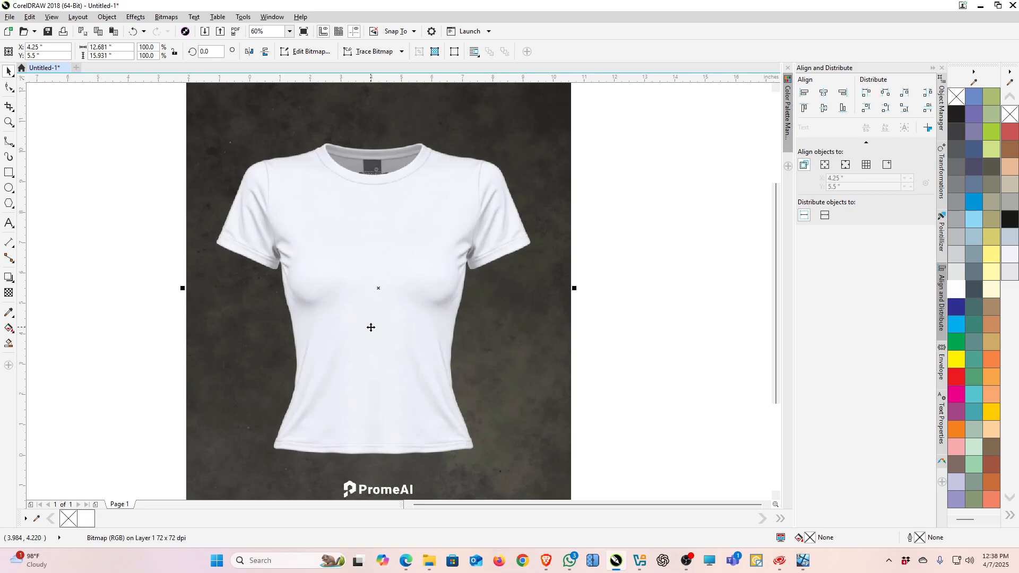
# Scale down the pasted T-shirt bitmap proportionally and position it to nearly fill the Letter page, leaving it deselected.
pyautogui.scroll(-1, 520, 300)
pyautogui.scroll(1, 466, 280)
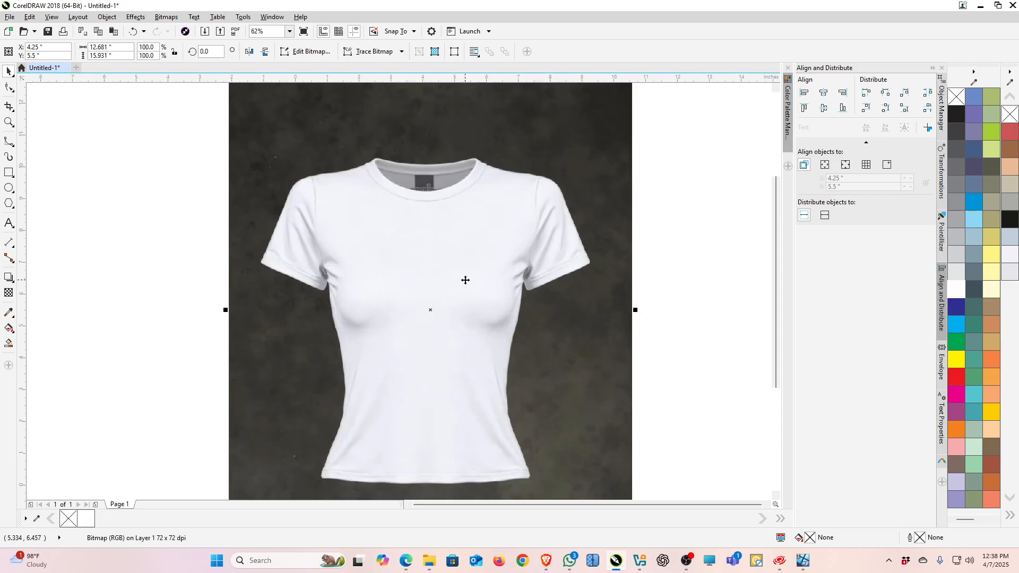
pyautogui.scroll(1, 444, 244)
pyautogui.scroll(-1, 451, 237)
pyautogui.scroll(-1, 584, 187)
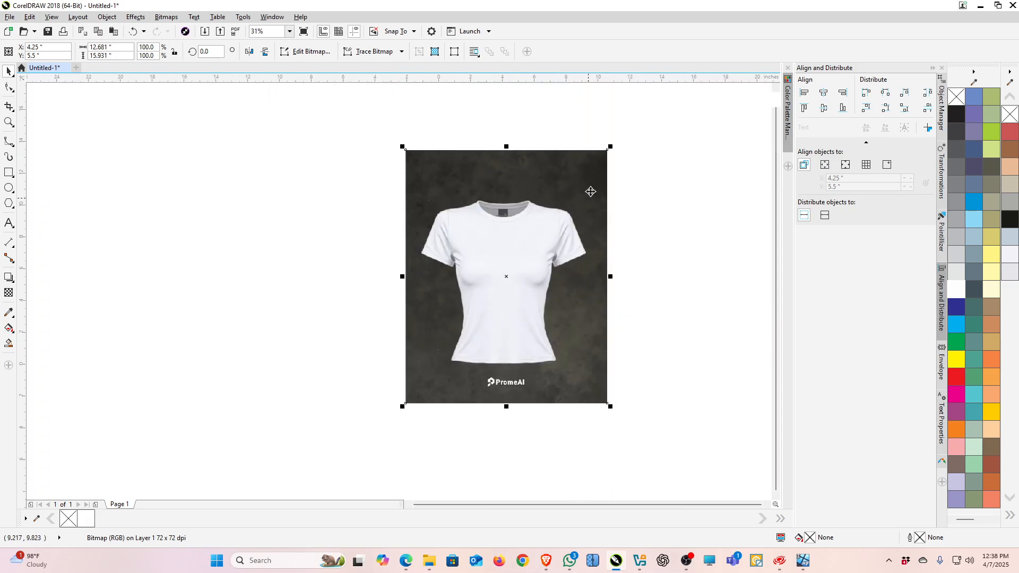
pyautogui.moveTo(610, 147); pyautogui.dragTo(596, 248)
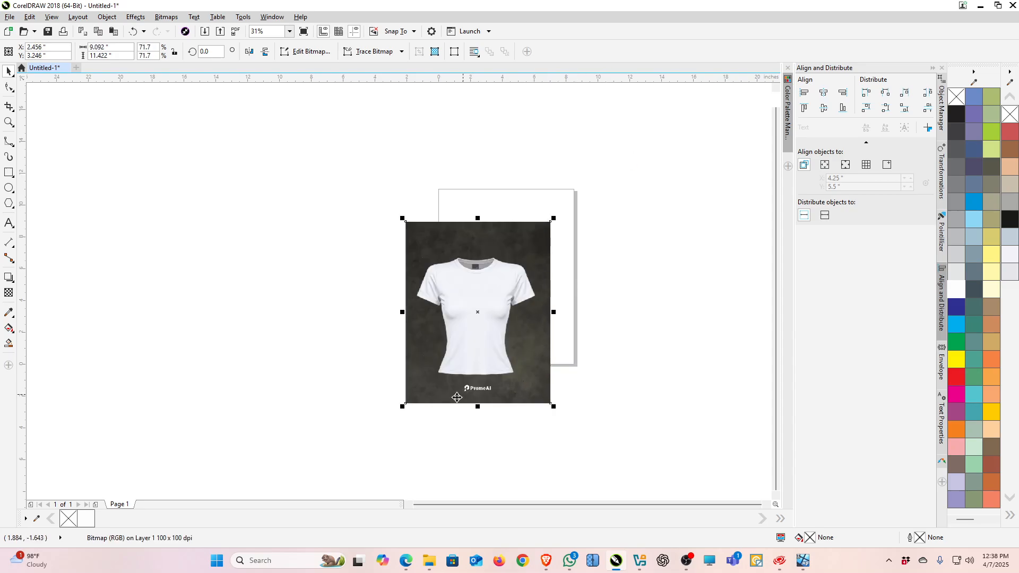
pyautogui.moveTo(402, 406); pyautogui.dragTo(426, 376)
pyautogui.moveTo(493, 326); pyautogui.dragTo(509, 295)
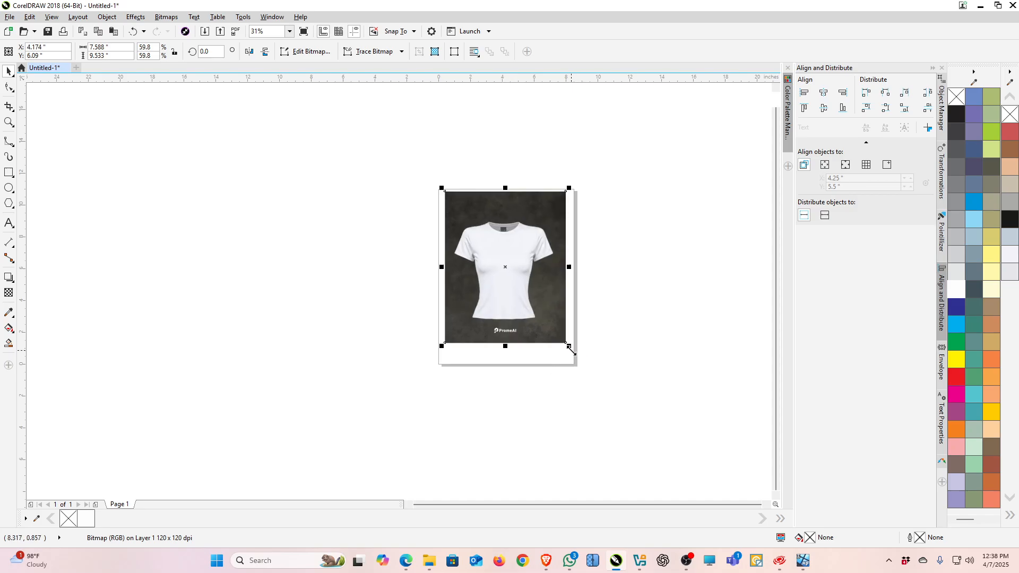
pyautogui.moveTo(570, 349); pyautogui.dragTo(550, 344)
pyautogui.click(703, 242)
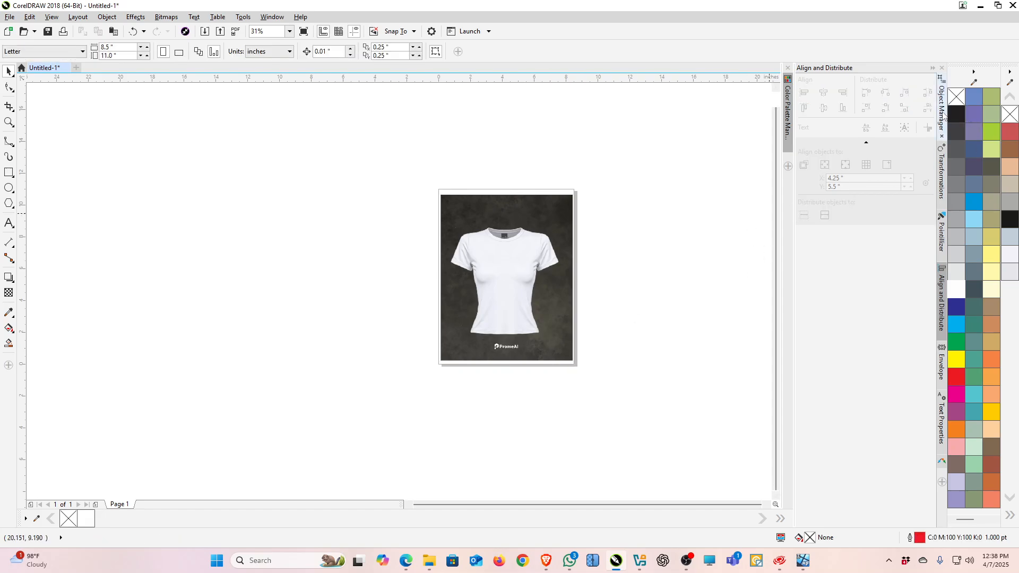
# Bring up the Object Manager with the layers of Page 1 and the Master Page for tracing the T-shirt bitmap.
pyautogui.click(943, 114)
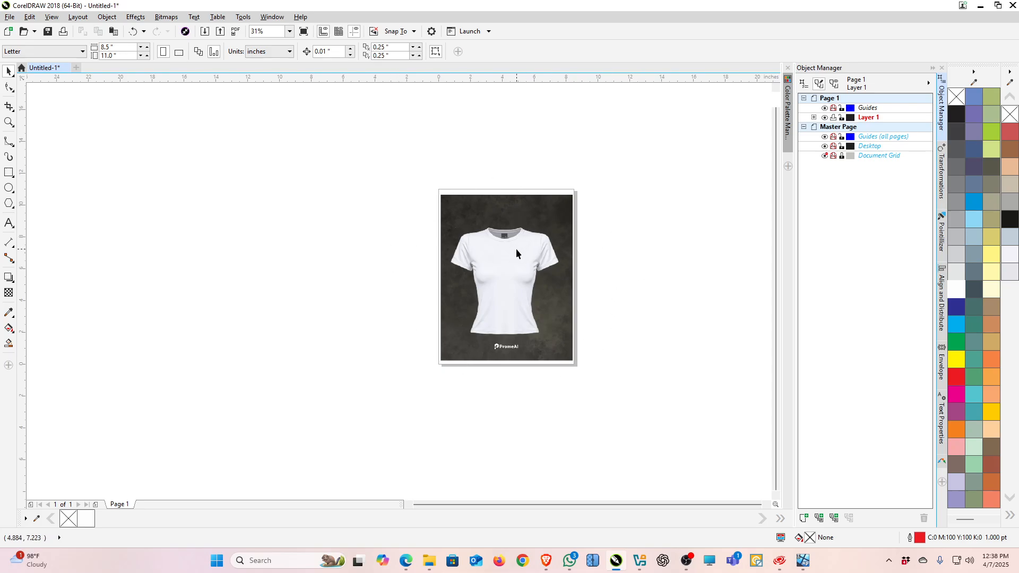
pyautogui.scroll(2, 507, 271)
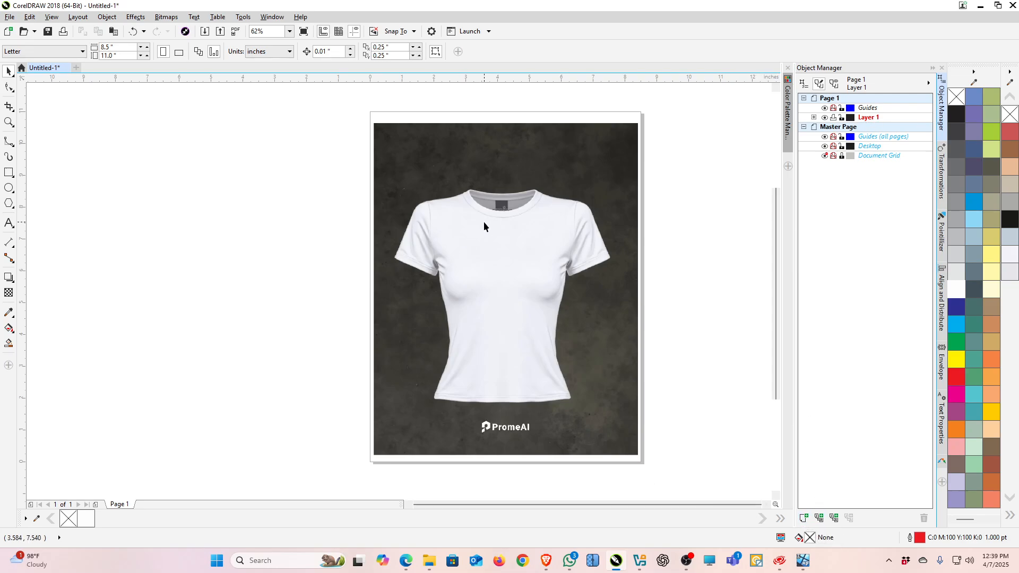
pyautogui.scroll(2, 484, 222)
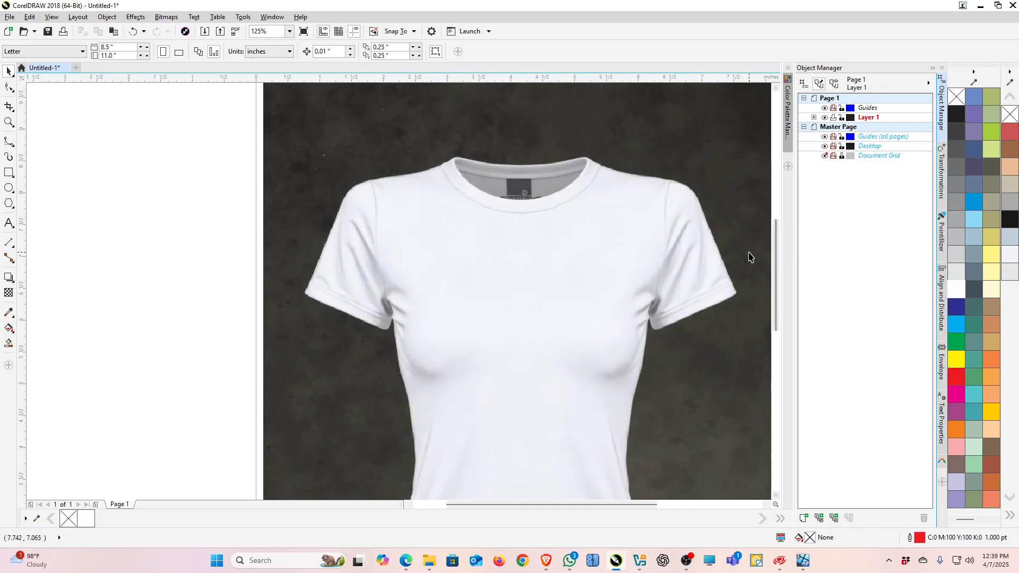
pyautogui.scroll(3, 578, 163)
pyautogui.scroll(-1, 521, 246)
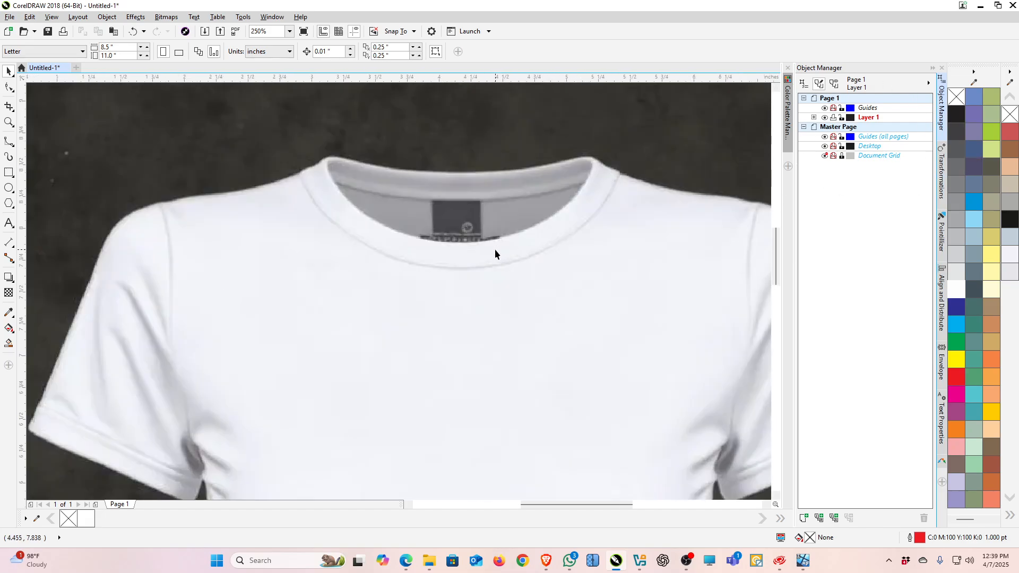
pyautogui.scroll(-3, 380, 215)
pyautogui.scroll(3, 380, 215)
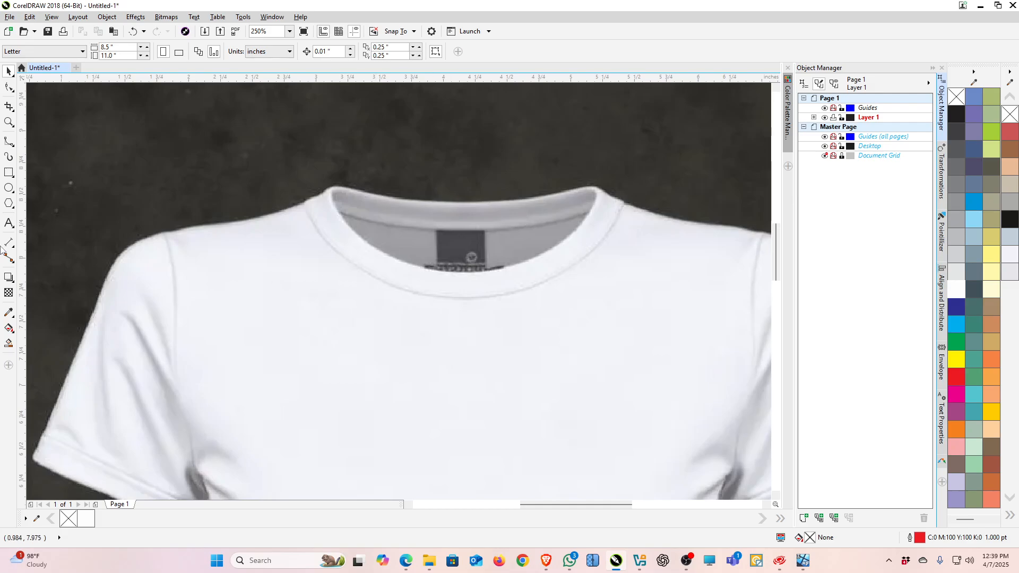
# Start a B-spline at the collar's left shoulder end and trace the neckband's outer seam around the front to the right shoulder.
pyautogui.click(9, 141)
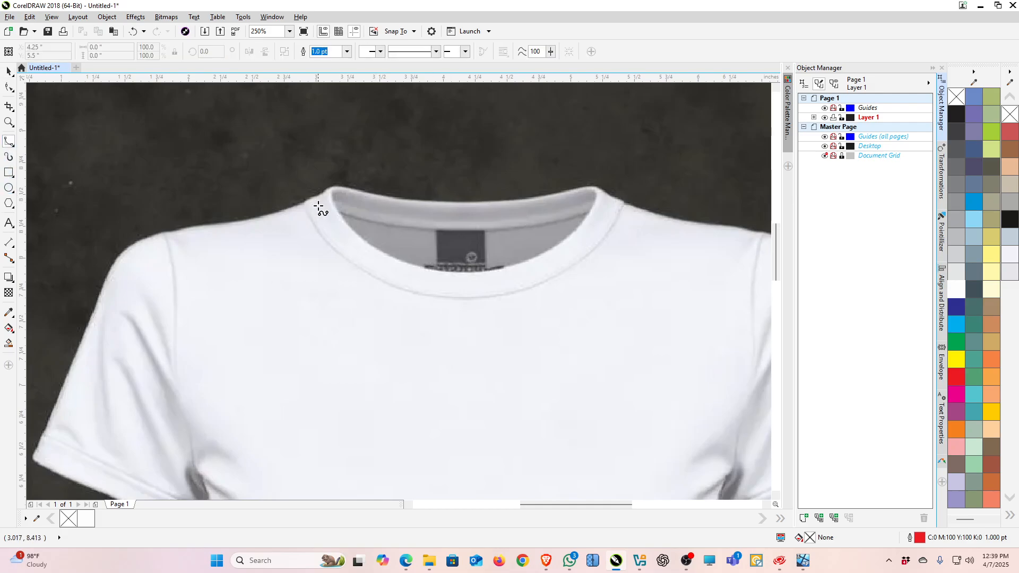
pyautogui.scroll(2, 313, 203)
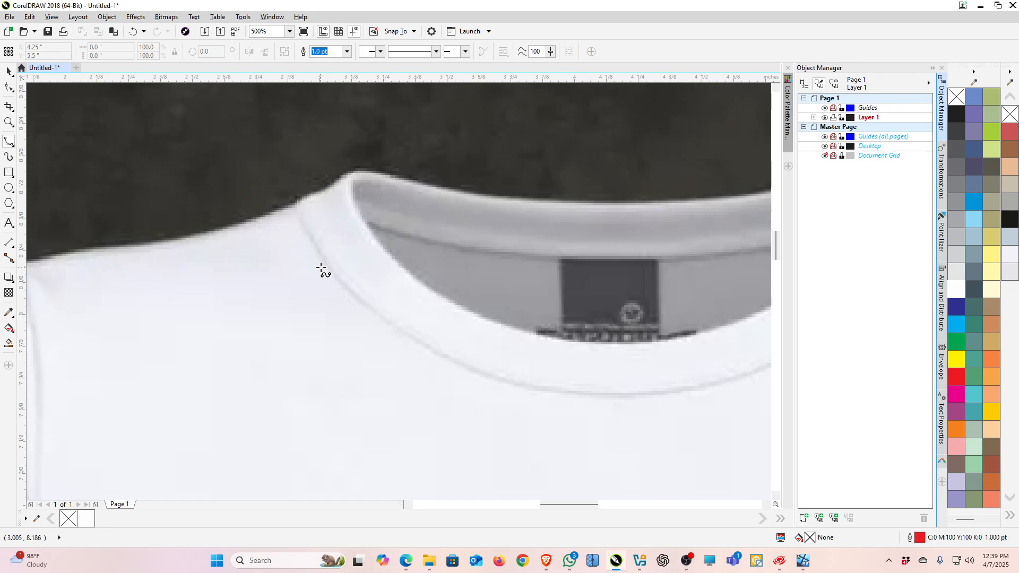
pyautogui.click(322, 189)
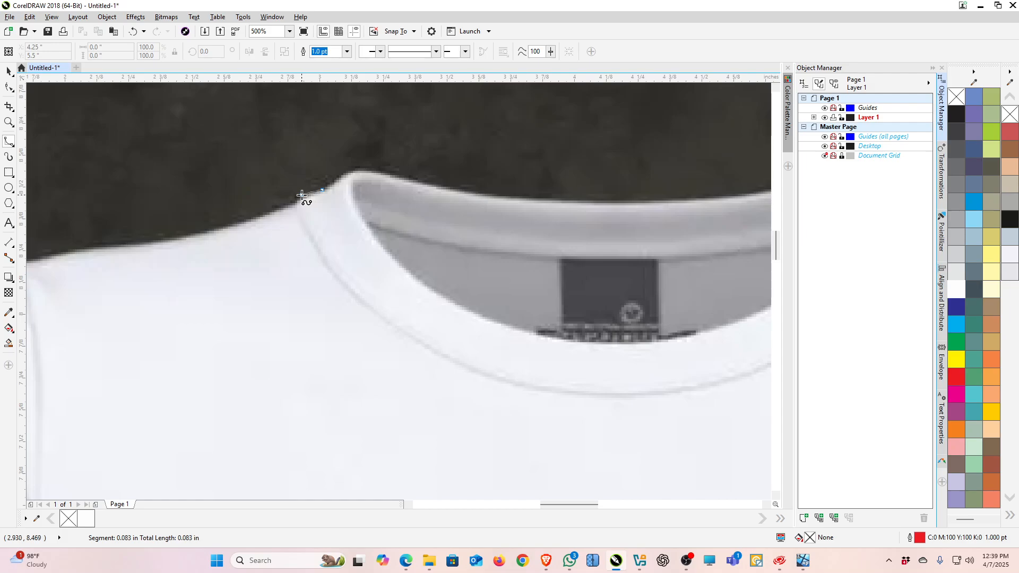
pyautogui.click(302, 195)
pyautogui.click(321, 258)
pyautogui.click(369, 315)
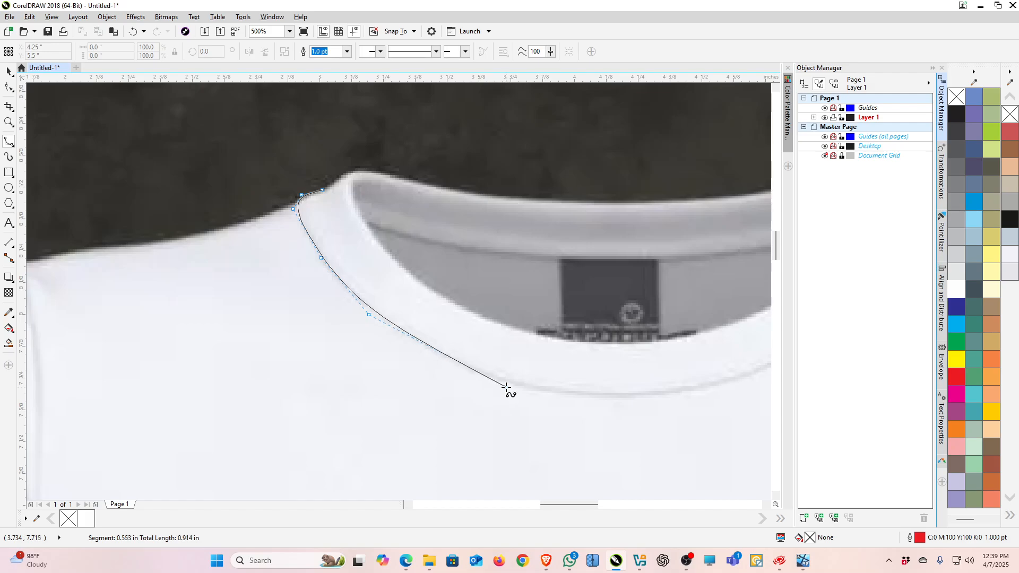
pyautogui.click(501, 386)
pyautogui.click(616, 397)
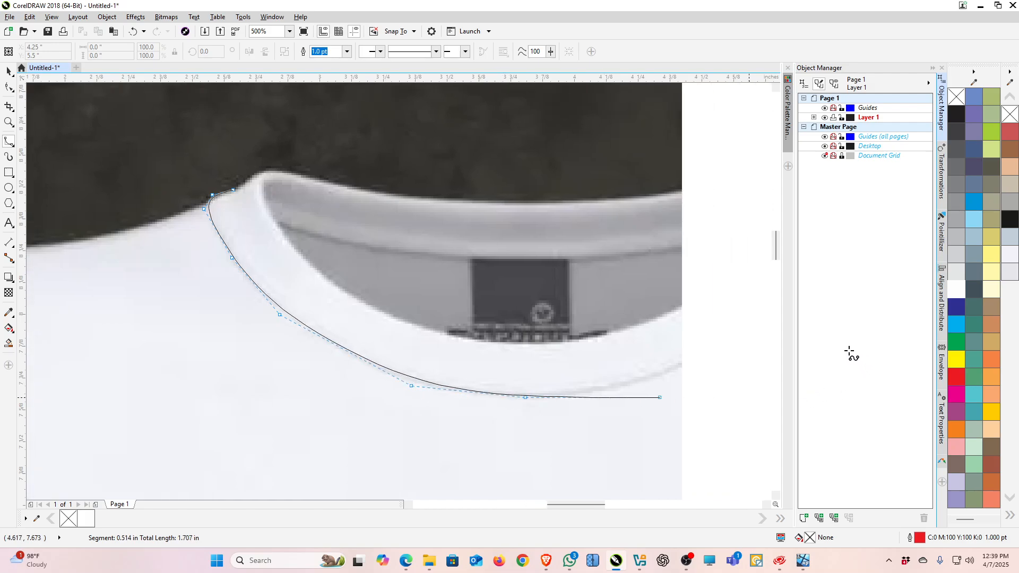
pyautogui.click(604, 389)
pyautogui.click(708, 343)
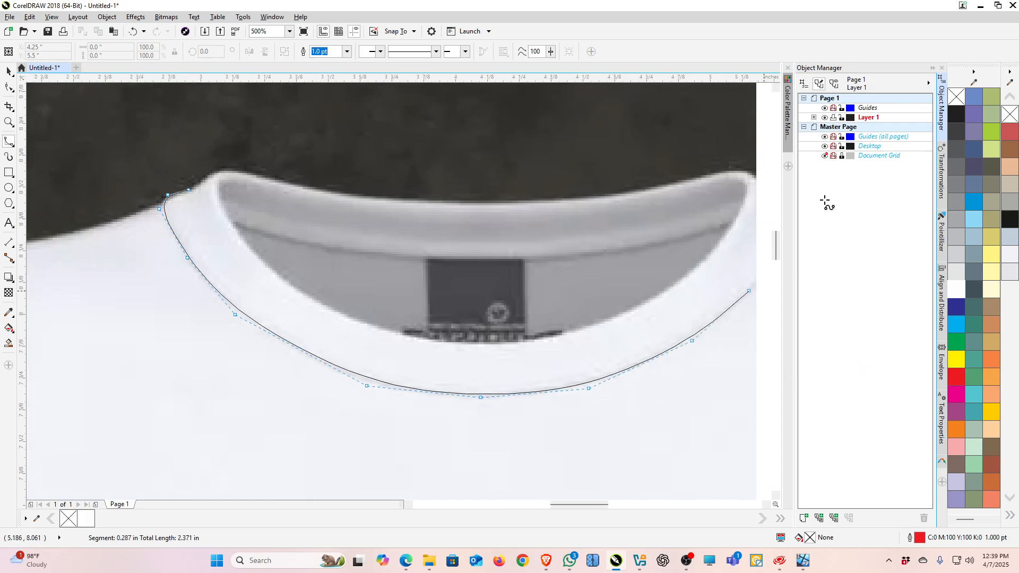
pyautogui.click(674, 290)
pyautogui.click(719, 232)
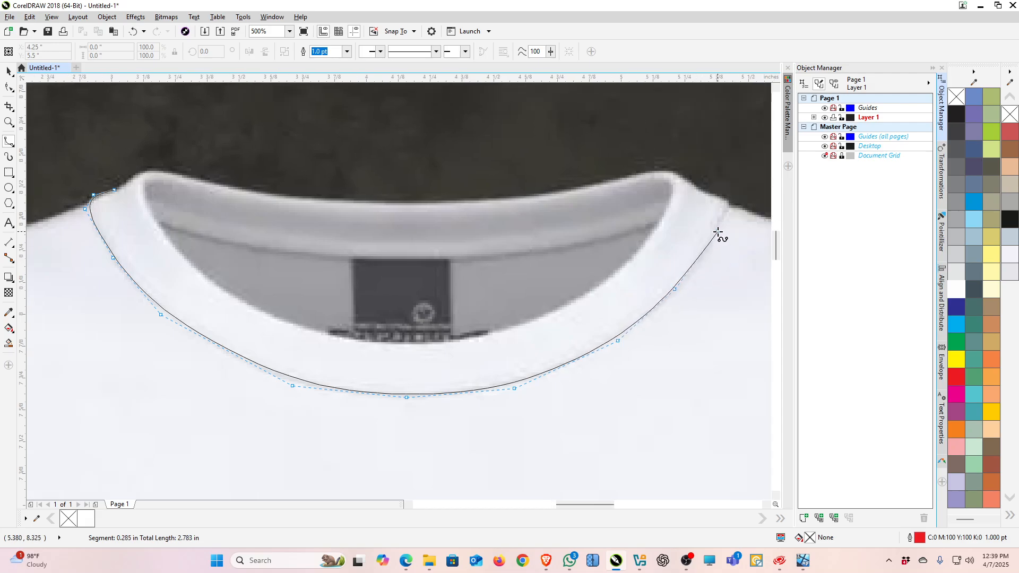
# Continue over the right collar tip and along the back neck edge, closing the neckband outline at about 2.5 by 0.88 in.
pyautogui.click(703, 194)
pyautogui.click(673, 169)
pyautogui.click(644, 171)
pyautogui.click(571, 191)
pyautogui.click(427, 205)
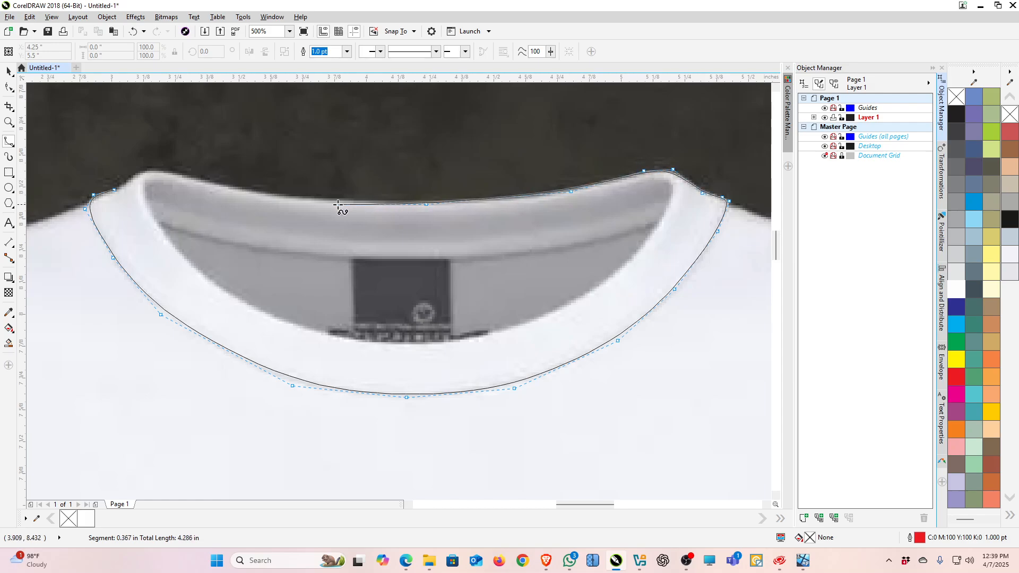
pyautogui.click(276, 199)
pyautogui.click(175, 172)
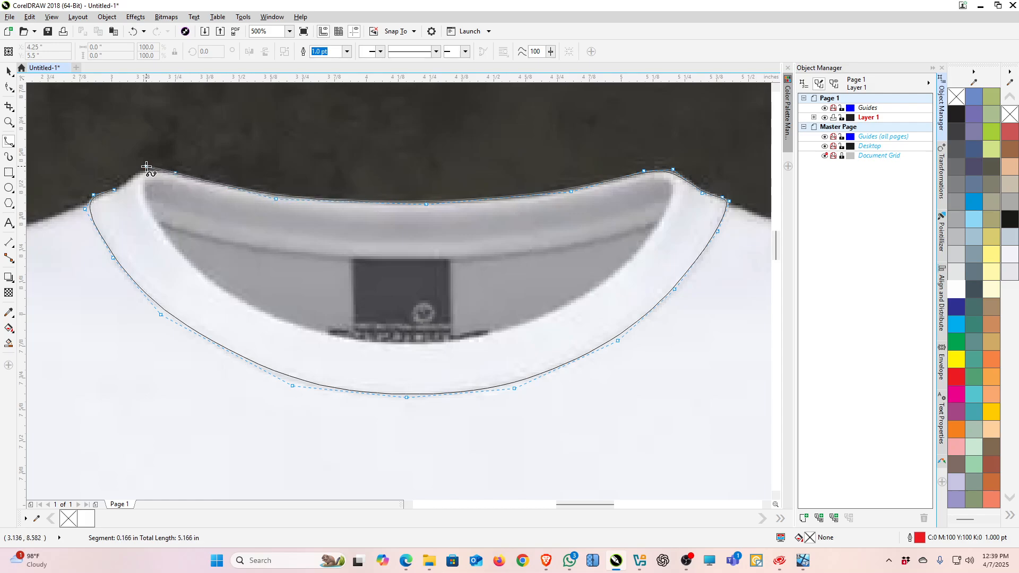
pyautogui.click(143, 169)
pyautogui.click(118, 186)
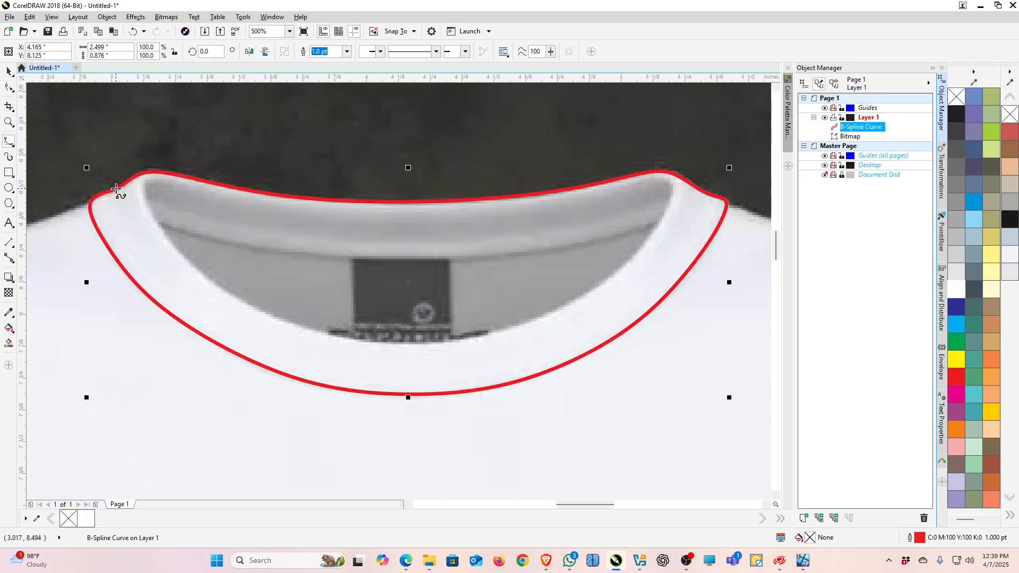
# Start a second B-spline along the back collar's lower seam, from the left to the right side of the neck opening.
pyautogui.click(158, 220)
pyautogui.click(253, 248)
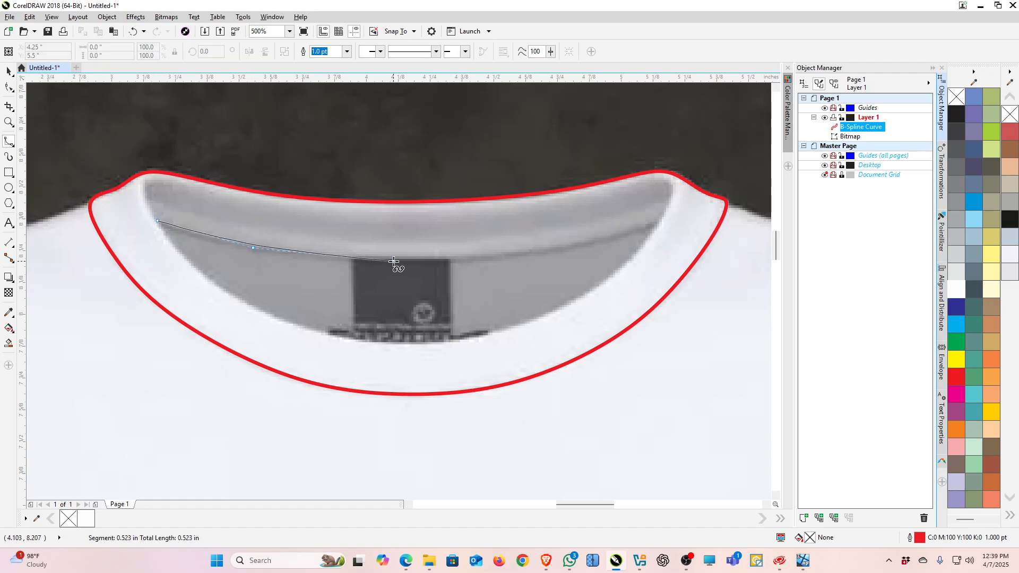
pyautogui.click(394, 260)
pyautogui.click(530, 256)
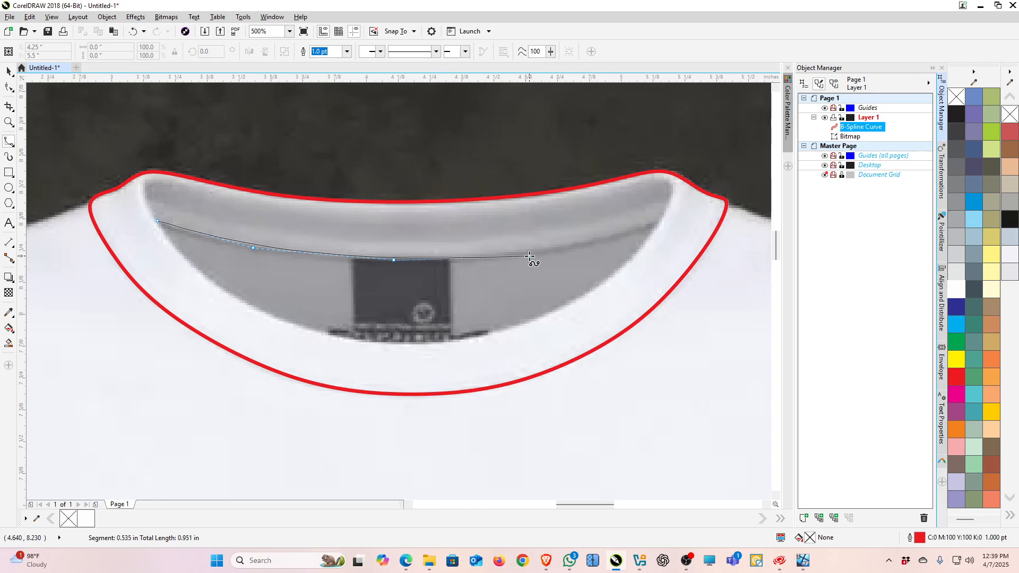
pyautogui.click(621, 235)
pyautogui.click(663, 220)
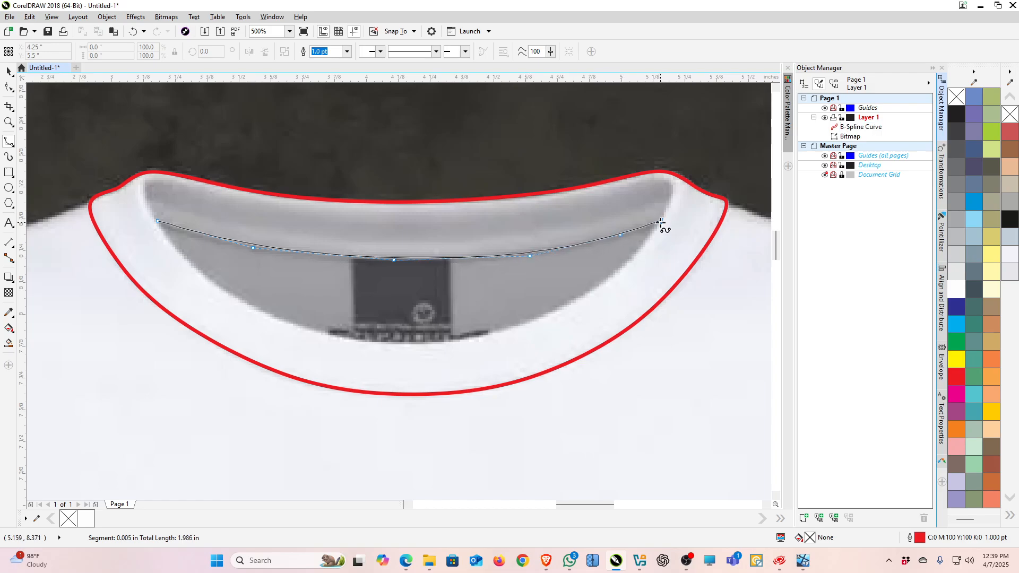
# Trace the front collar's inner edge back to the start point, closing the inner neck shape at about 1.95 by 0.47 in.
pyautogui.click(614, 274)
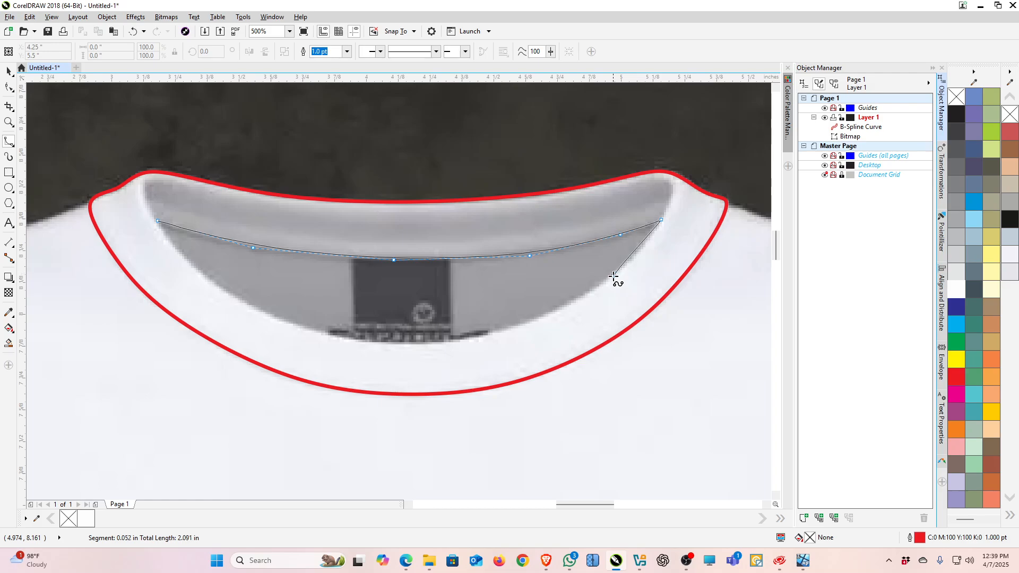
pyautogui.click(544, 320)
pyautogui.click(455, 344)
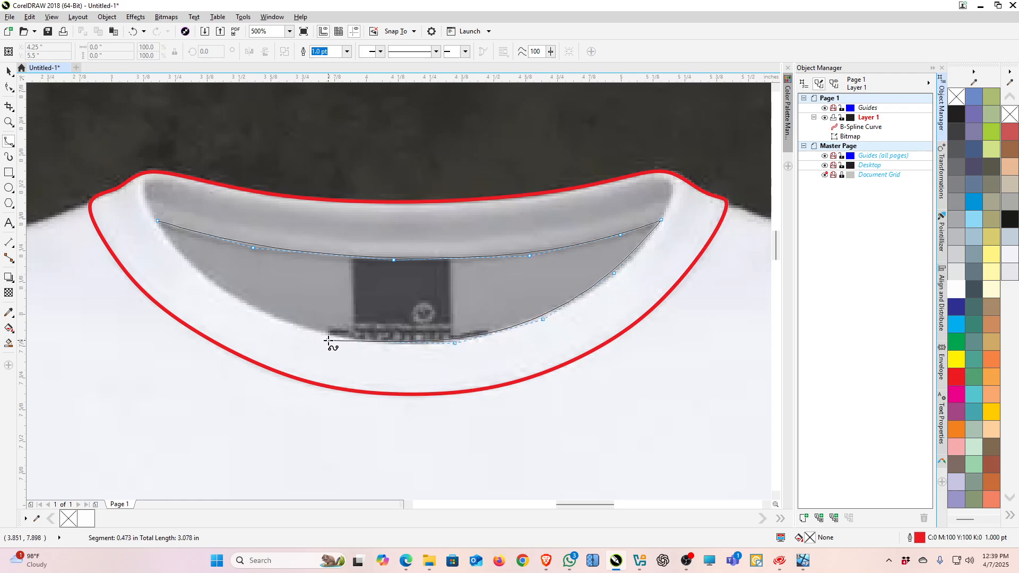
pyautogui.click(329, 340)
pyautogui.click(224, 295)
pyautogui.click(158, 230)
pyautogui.click(158, 223)
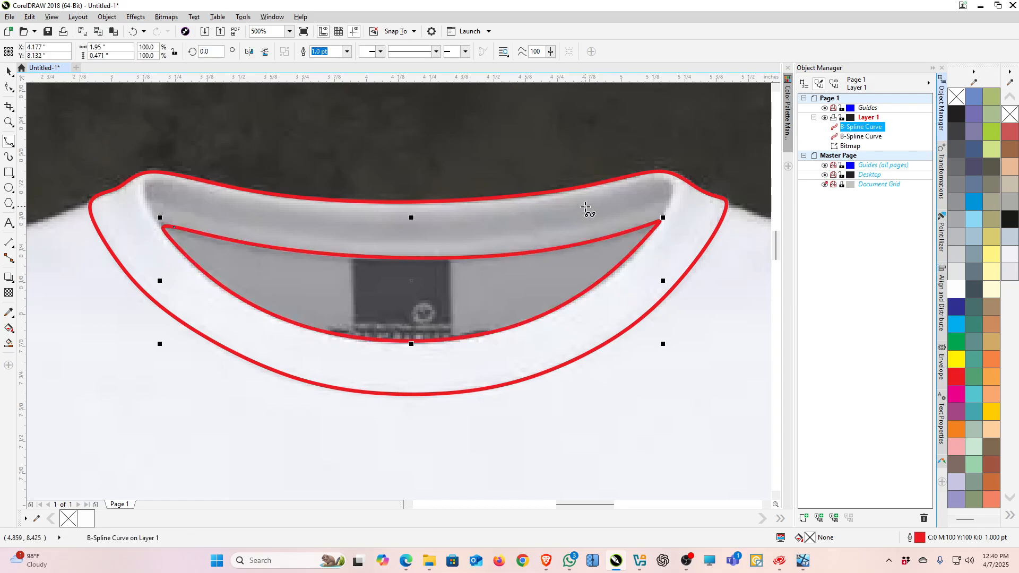
# Start a body outline B-spline inside the front neckband, running up to the left collar end and along the left shoulder line.
pyautogui.scroll(-4, 585, 210)
pyautogui.scroll(2, 478, 256)
pyautogui.press('Escape')
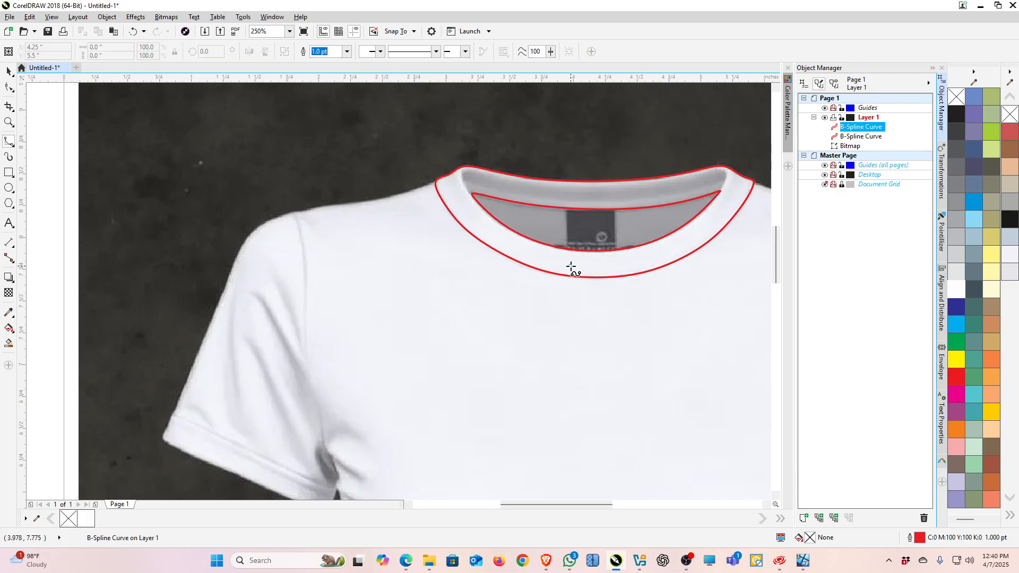
pyautogui.click(571, 267)
pyautogui.click(499, 237)
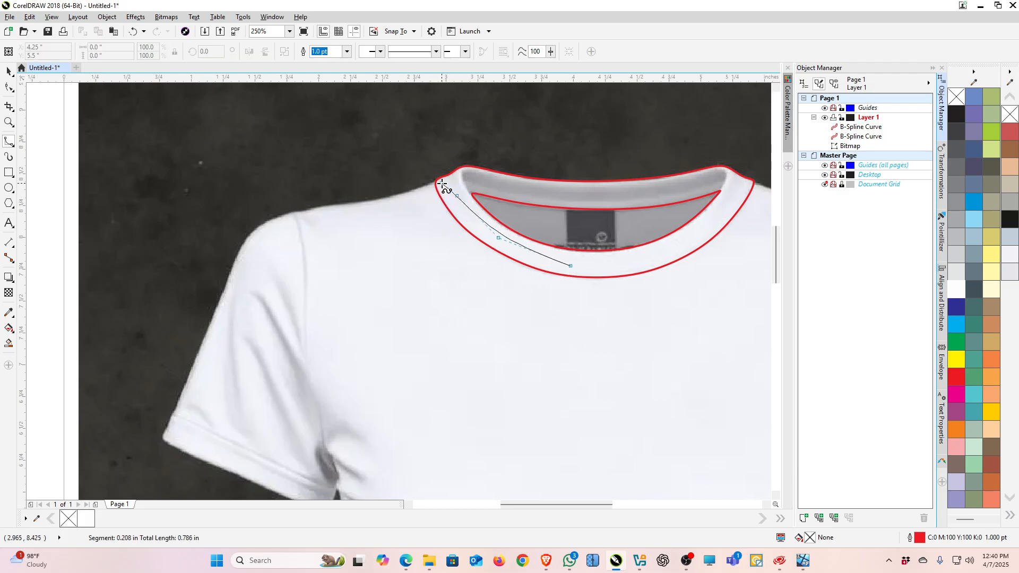
pyautogui.click(439, 179)
pyautogui.click(353, 205)
pyautogui.click(313, 206)
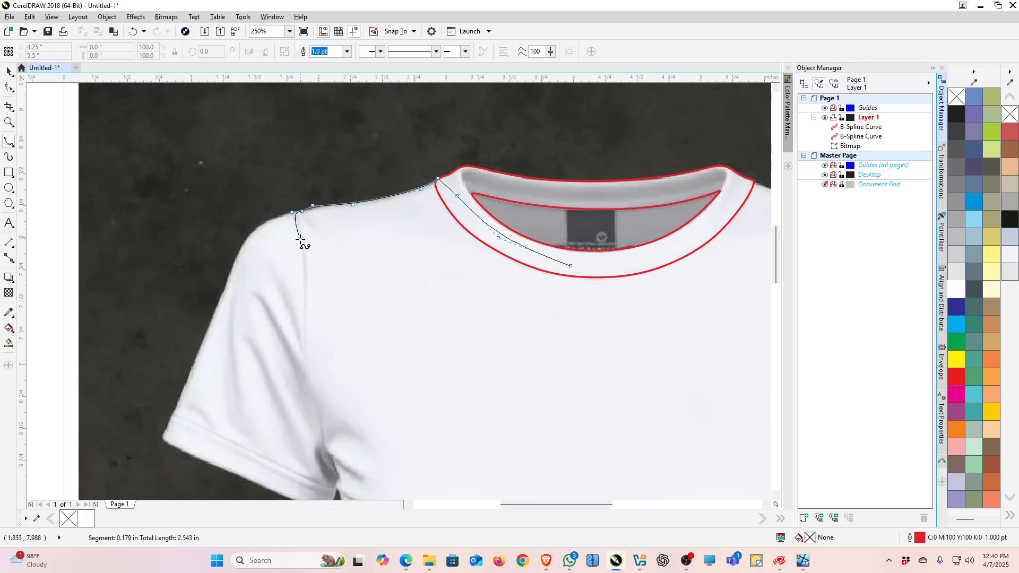
# Continue the body outline down the left armhole seam from the shoulder point to the underarm.
pyautogui.click(302, 228)
pyautogui.click(308, 301)
pyautogui.click(321, 390)
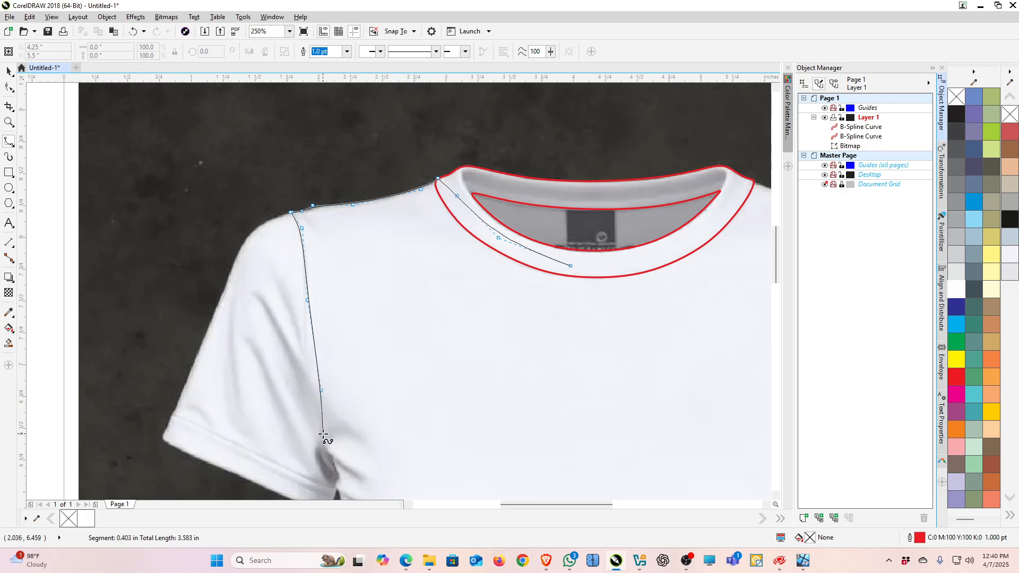
pyautogui.click(321, 436)
pyautogui.click(335, 471)
pyautogui.click(337, 492)
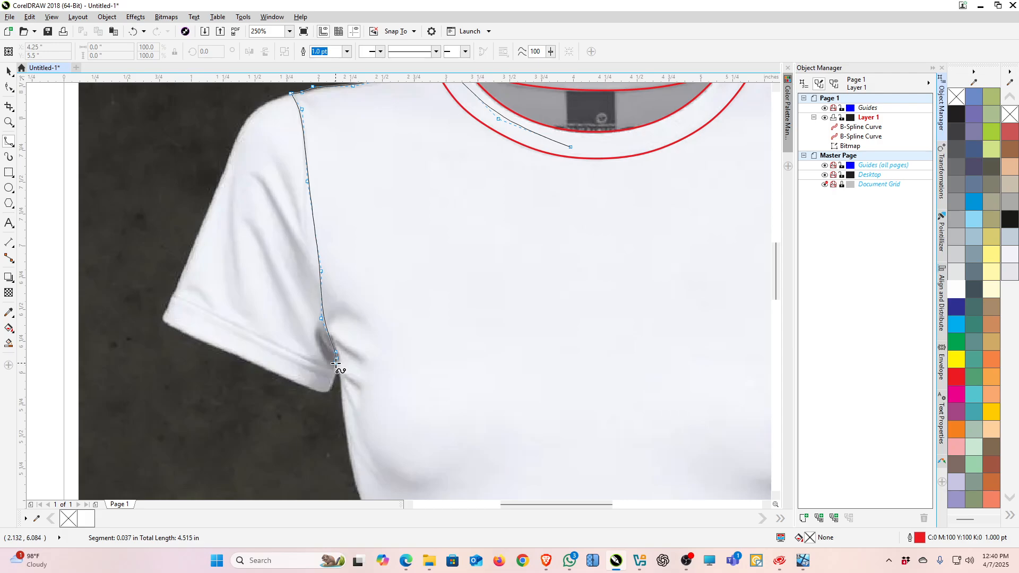
# Trace the T-shirt's left side edge from the underarm down to the waist.
pyautogui.click(341, 390)
pyautogui.click(349, 462)
pyautogui.click(359, 491)
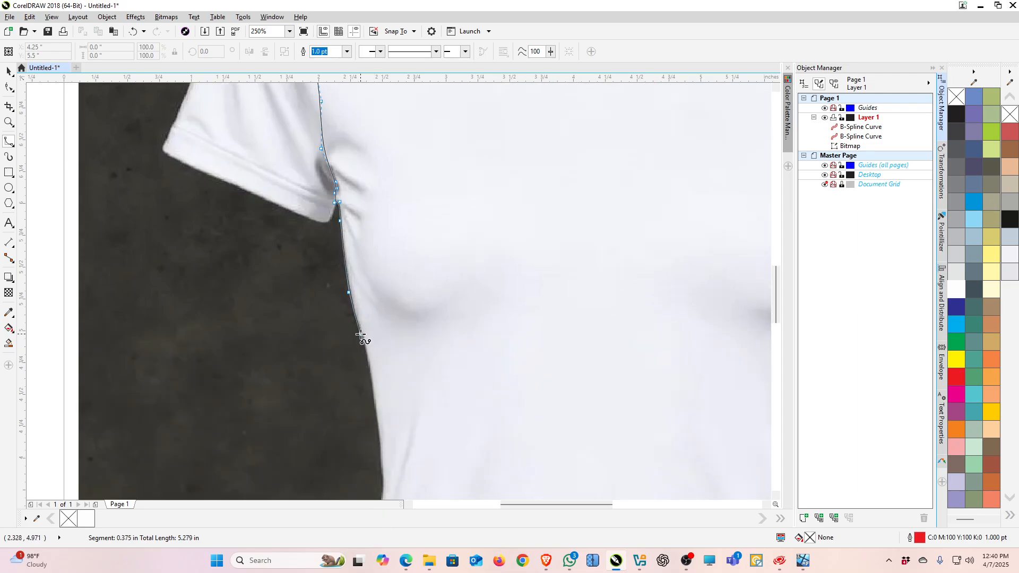
pyautogui.click(368, 349)
pyautogui.click(382, 463)
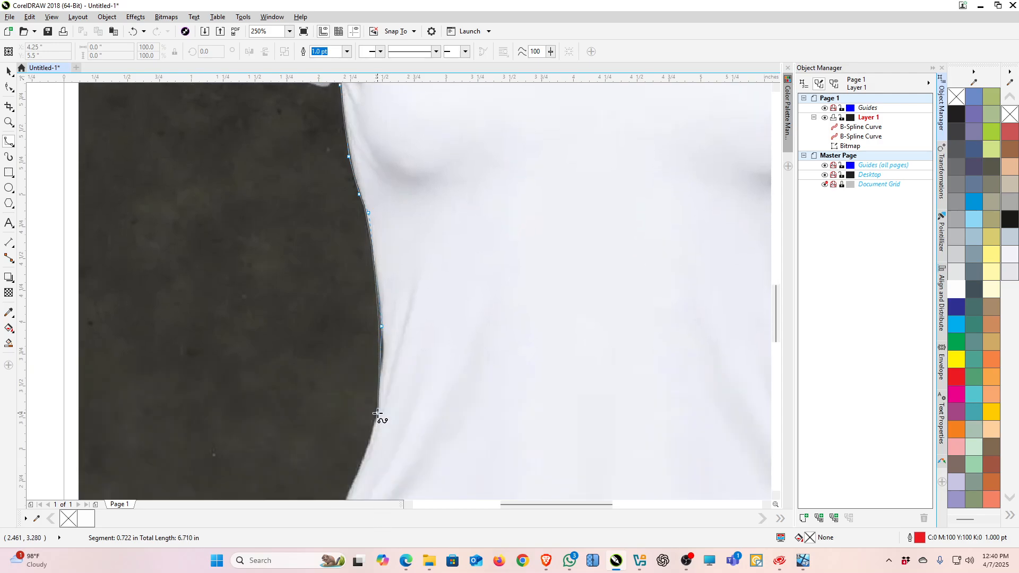
# Follow the left side from the waist down the flared edge and around the bottom left hem corner.
pyautogui.click(383, 358)
pyautogui.click(382, 409)
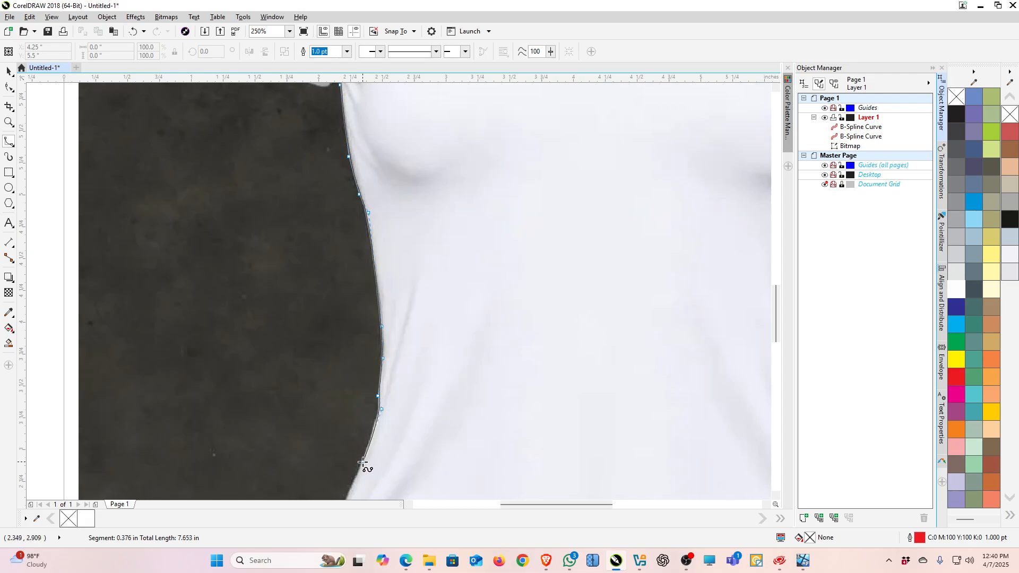
pyautogui.click(363, 463)
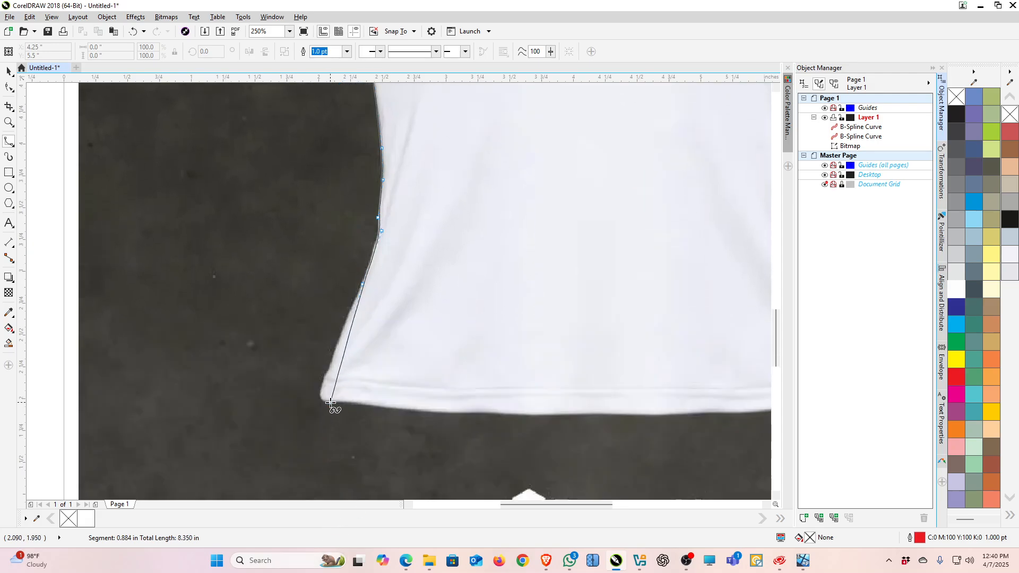
pyautogui.click(329, 367)
pyautogui.click(321, 383)
pyautogui.click(341, 402)
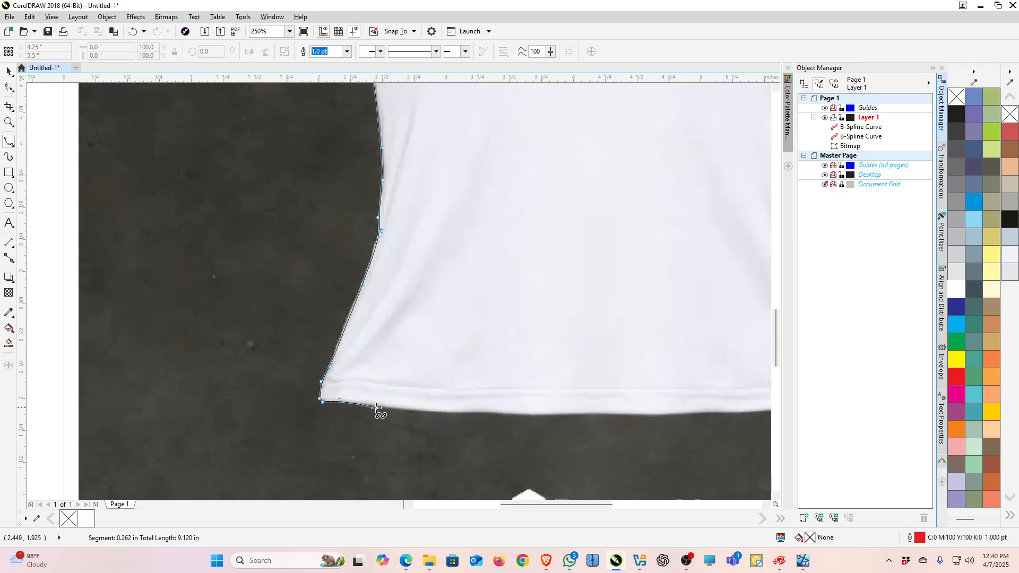
# Continue the body outline along the bottom hem from the left corner to well past the hem's middle.
pyautogui.click(376, 406)
pyautogui.click(424, 412)
pyautogui.click(469, 413)
pyautogui.click(485, 411)
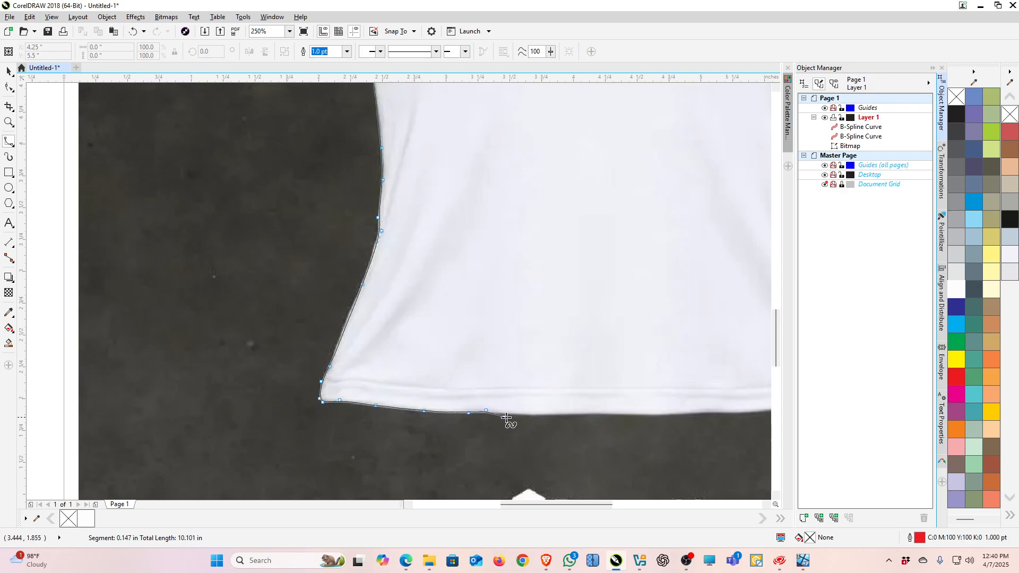
pyautogui.click(514, 415)
pyautogui.click(558, 413)
pyautogui.click(615, 414)
pyautogui.click(659, 414)
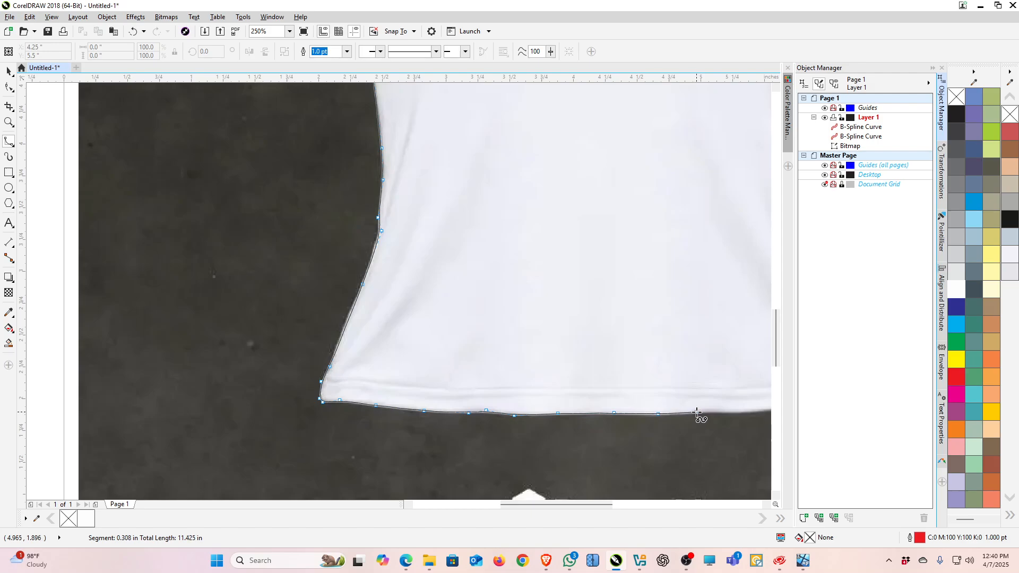
pyautogui.click(697, 413)
pyautogui.click(741, 412)
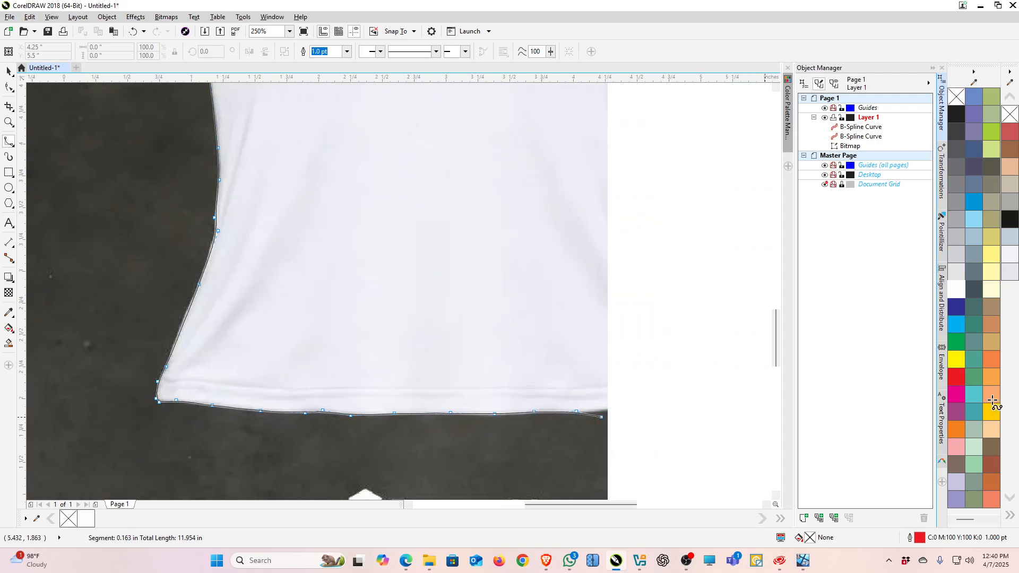
# Trace the rest of the bottom hem and round the outline around the right hem corner.
pyautogui.click(496, 412)
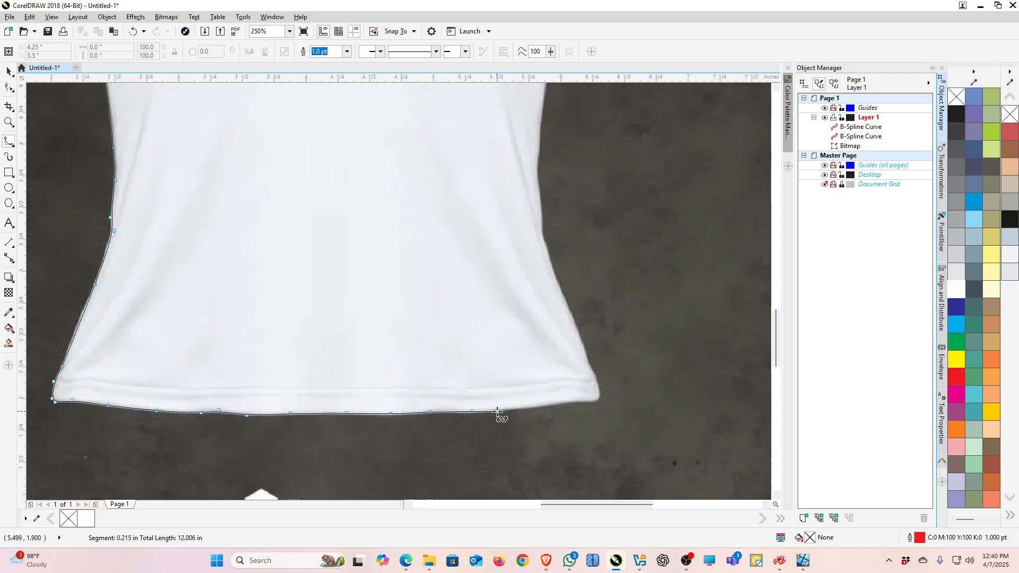
pyautogui.click(562, 404)
pyautogui.click(578, 400)
pyautogui.click(602, 397)
pyautogui.click(592, 363)
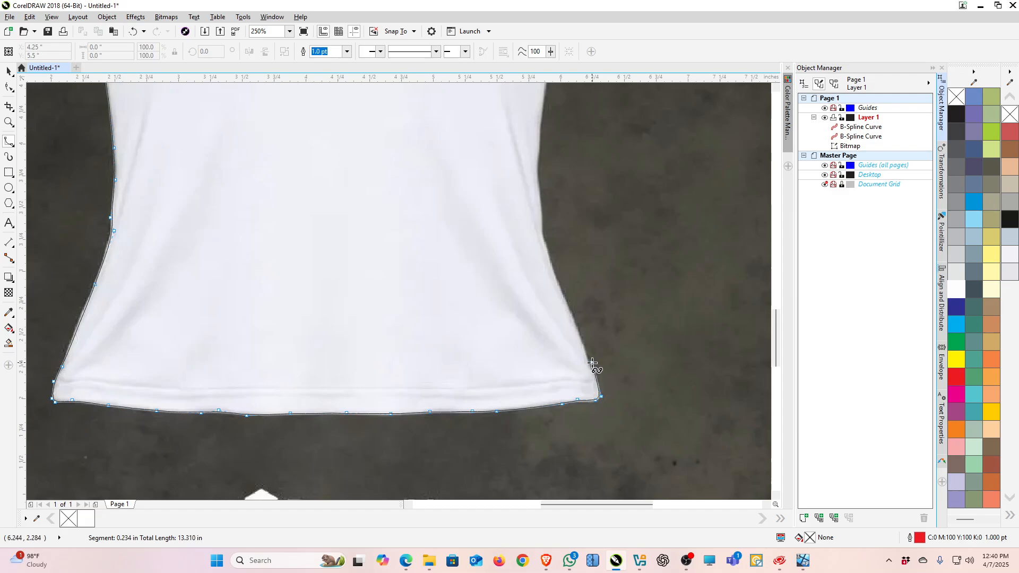
# Trace the T-shirt's right side edge from the flared hem up through the waist to the underarm.
pyautogui.click(566, 310)
pyautogui.click(537, 185)
pyautogui.click(536, 173)
pyautogui.click(539, 145)
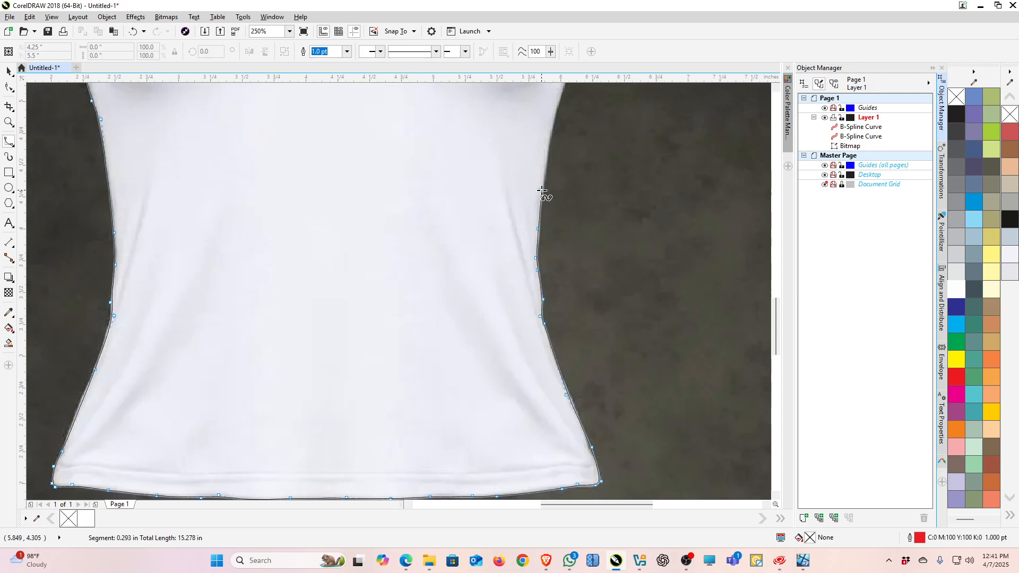
pyautogui.click(542, 189)
pyautogui.click(552, 136)
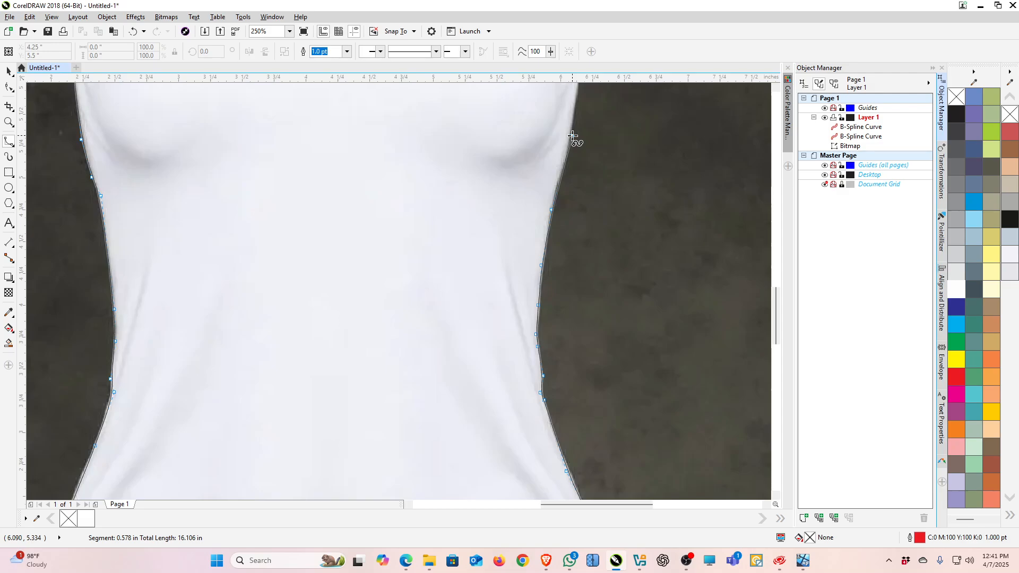
pyautogui.click(568, 140)
pyautogui.click(575, 107)
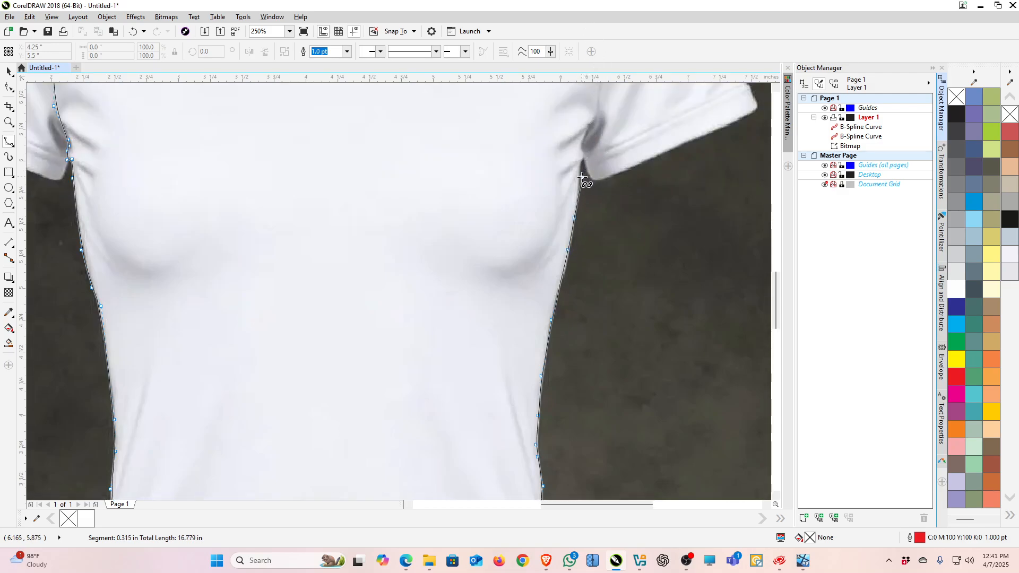
pyautogui.click(580, 184)
pyautogui.click(578, 170)
# Continue the body outline up the right armhole from the underarm to the shoulder point.
pyautogui.click(589, 135)
pyautogui.click(597, 116)
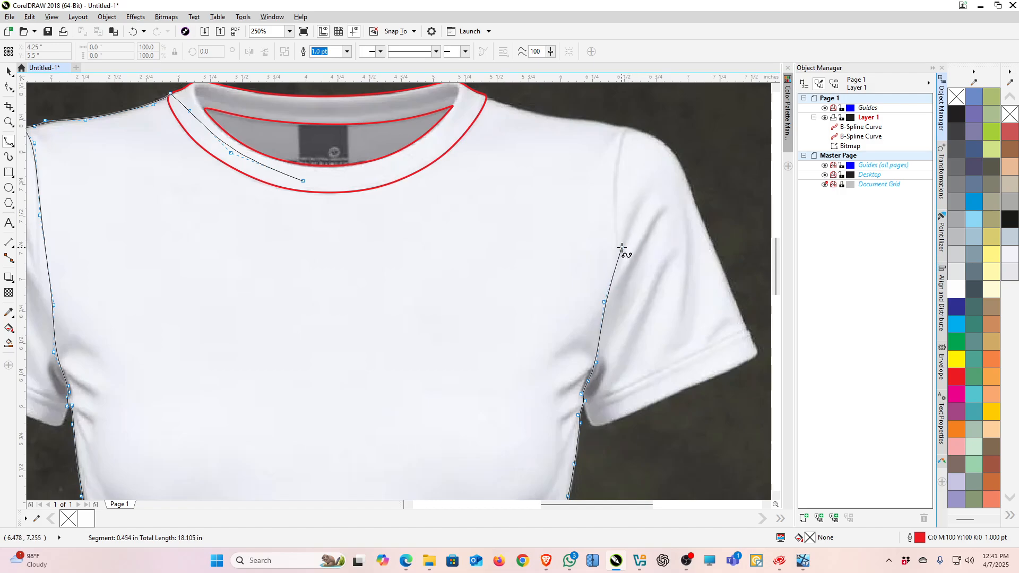
pyautogui.click(632, 175)
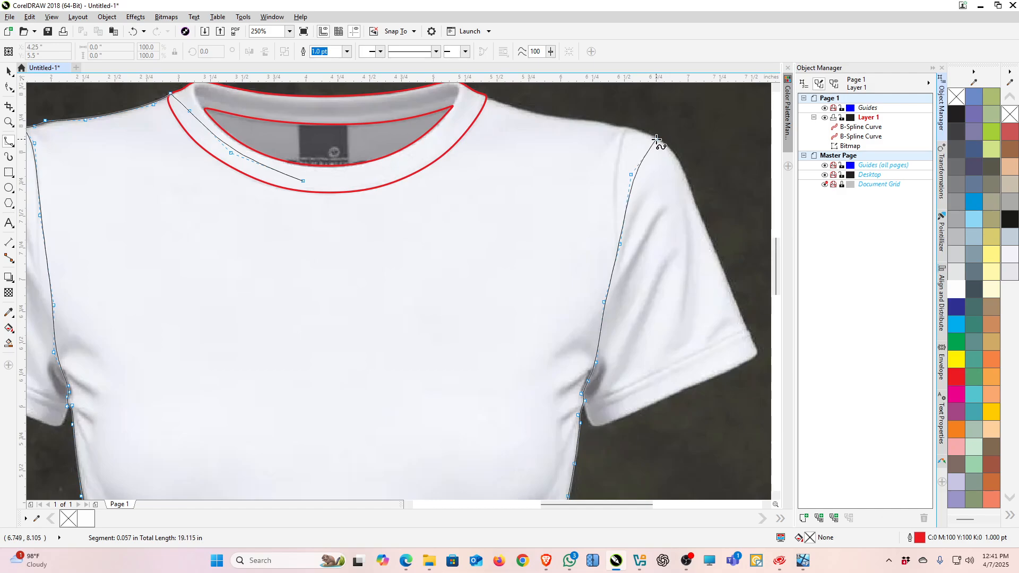
# Follow the right shoulder line from the shoulder point to the right collar end.
pyautogui.click(638, 129)
pyautogui.click(590, 119)
pyautogui.click(578, 120)
pyautogui.click(532, 114)
pyautogui.click(487, 98)
pyautogui.click(480, 98)
# Run the body outline down inside the front neckband and close it at its starting point.
pyautogui.click(458, 117)
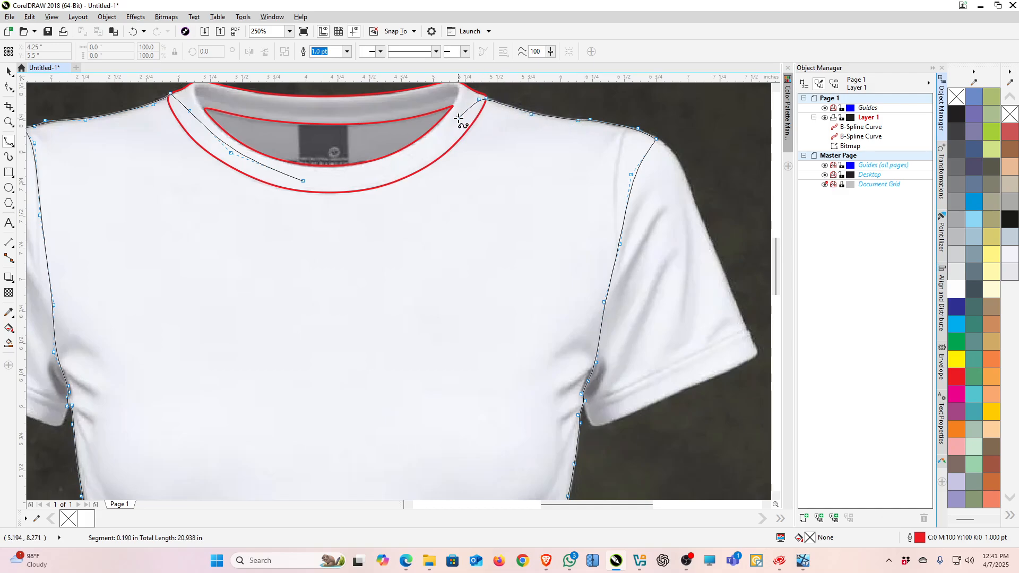
pyautogui.click(414, 159)
pyautogui.click(361, 177)
pyautogui.click(303, 182)
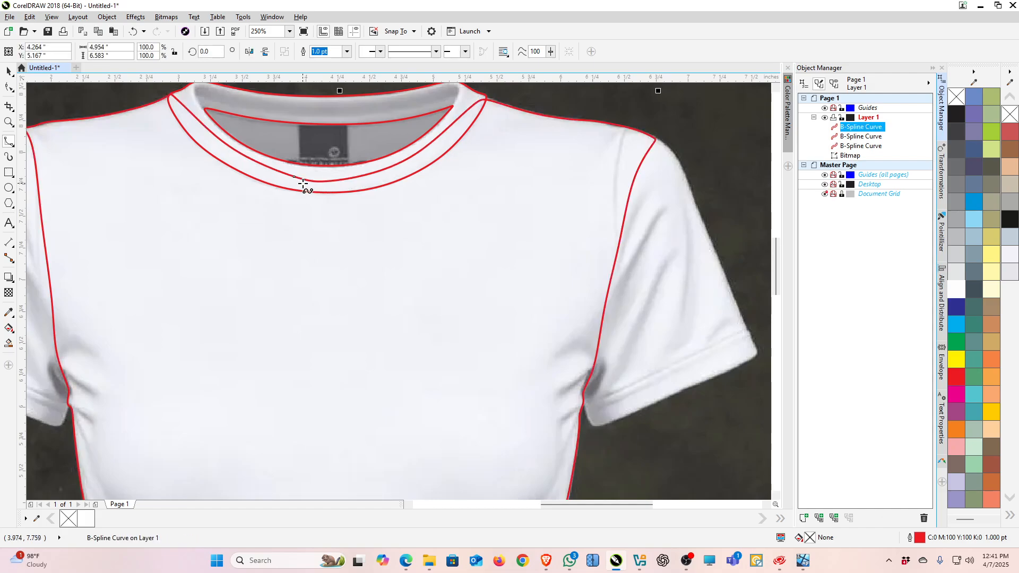
# Trim the body outline with the front neckband shape to remove the overlap at the neckline.
pyautogui.scroll(-2, 470, 182)
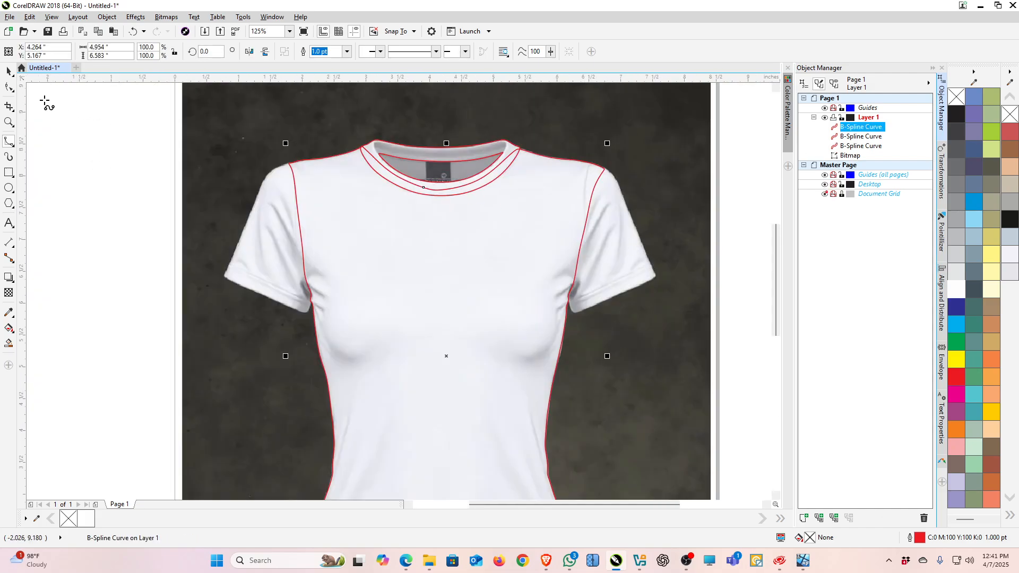
pyautogui.click(7, 71)
pyautogui.click(371, 146)
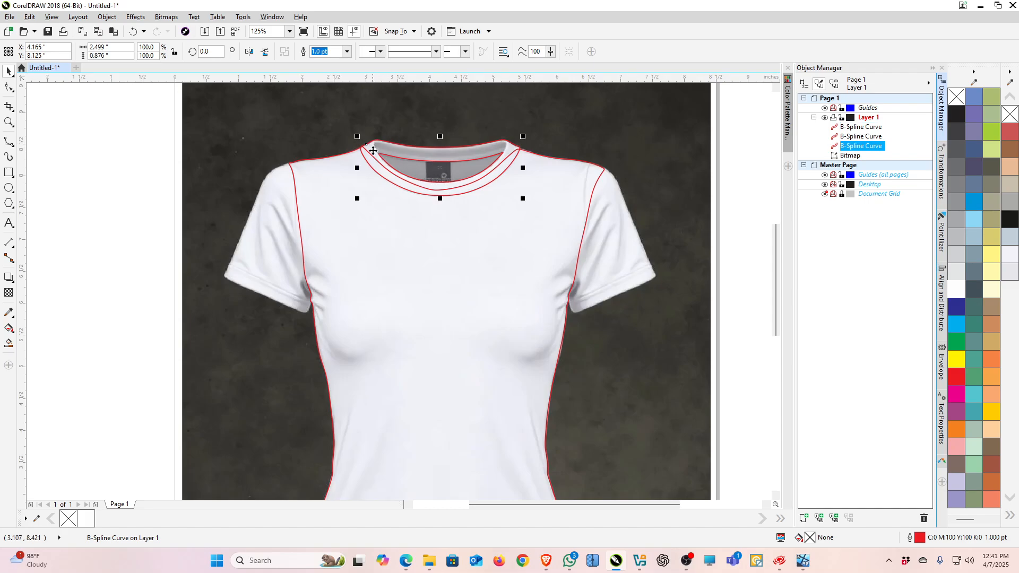
pyautogui.click(393, 250)
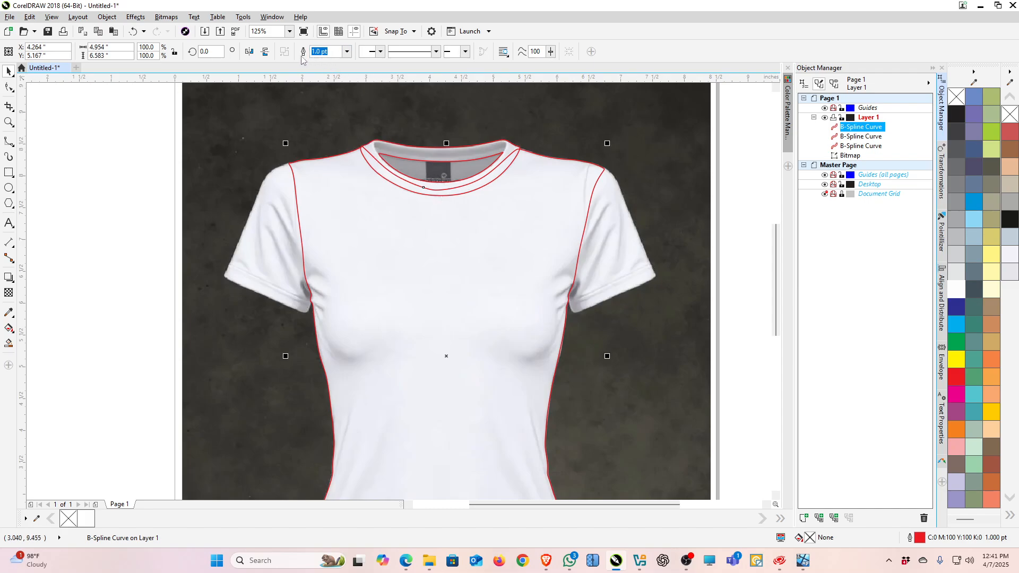
pyautogui.click(375, 143)
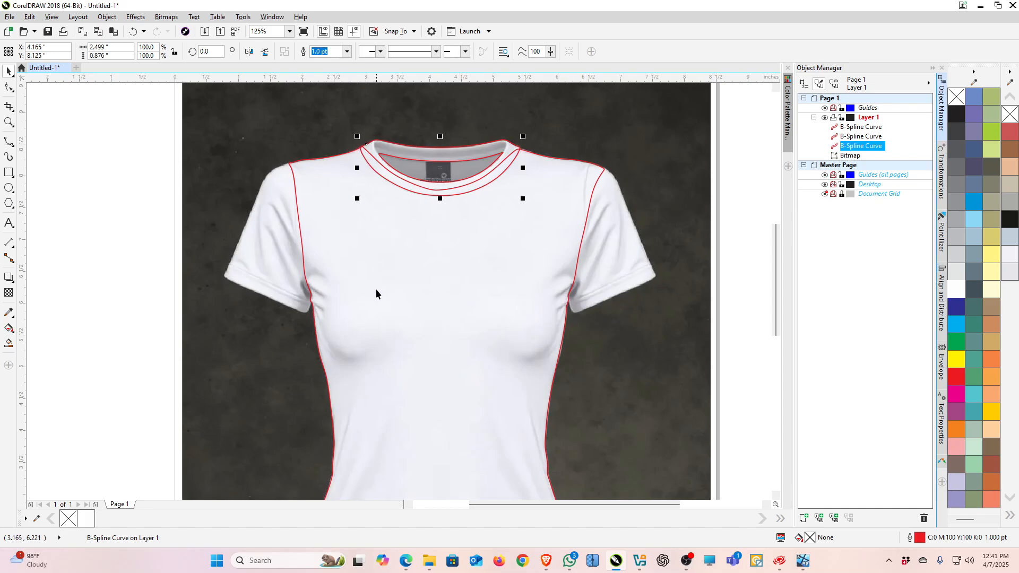
pyautogui.keyDown('shift'); pyautogui.click(428, 355); pyautogui.keyUp('shift')
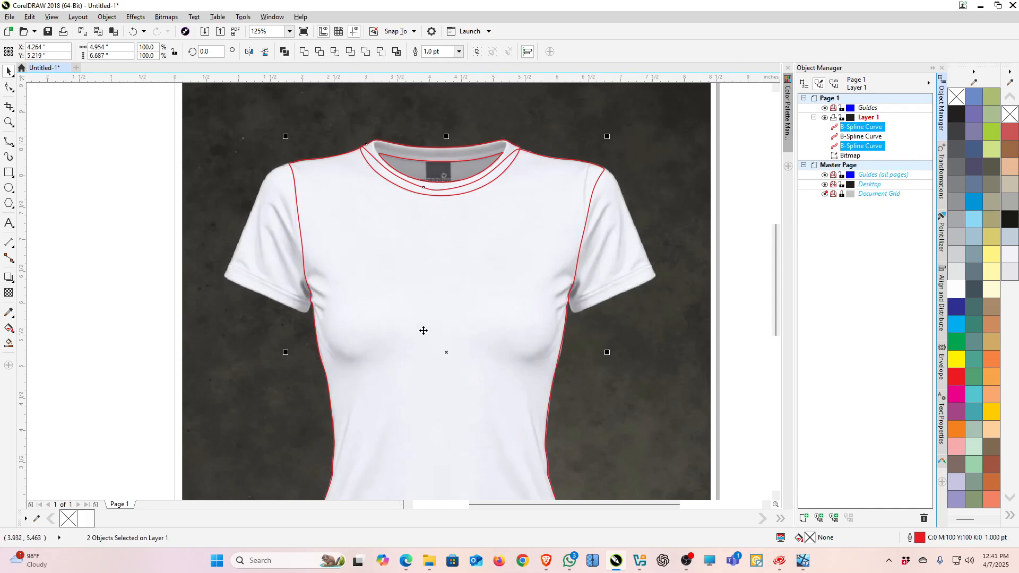
pyautogui.click(321, 51)
pyautogui.scroll(4, 230, 211)
pyautogui.scroll(-4, 353, 209)
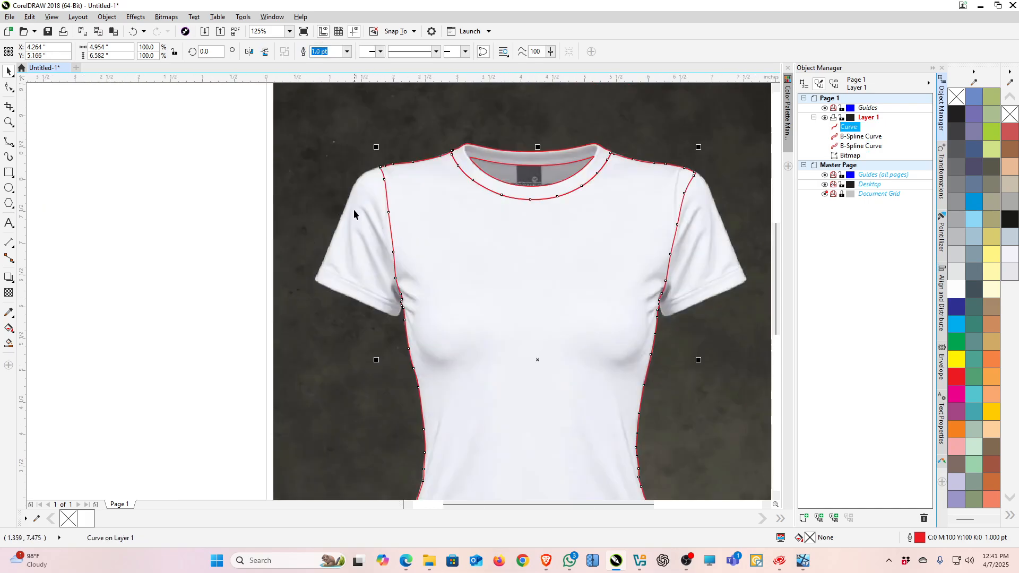
# Start a left sleeve B-spline inside the body, crossing the shoulder point and following the sleeve's outer edge down to the cuff.
pyautogui.scroll(2, 357, 181)
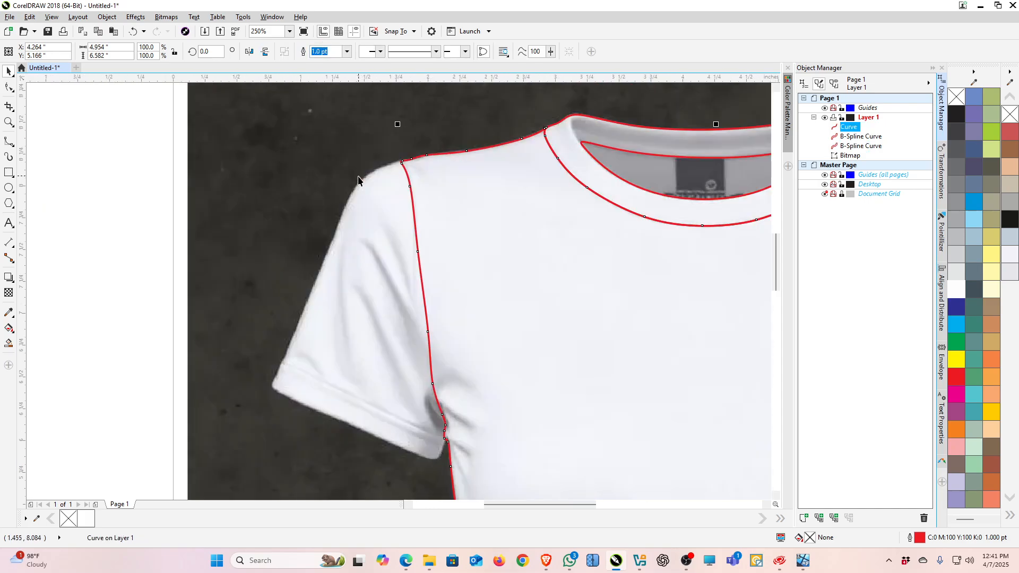
pyautogui.click(9, 141)
pyautogui.click(462, 191)
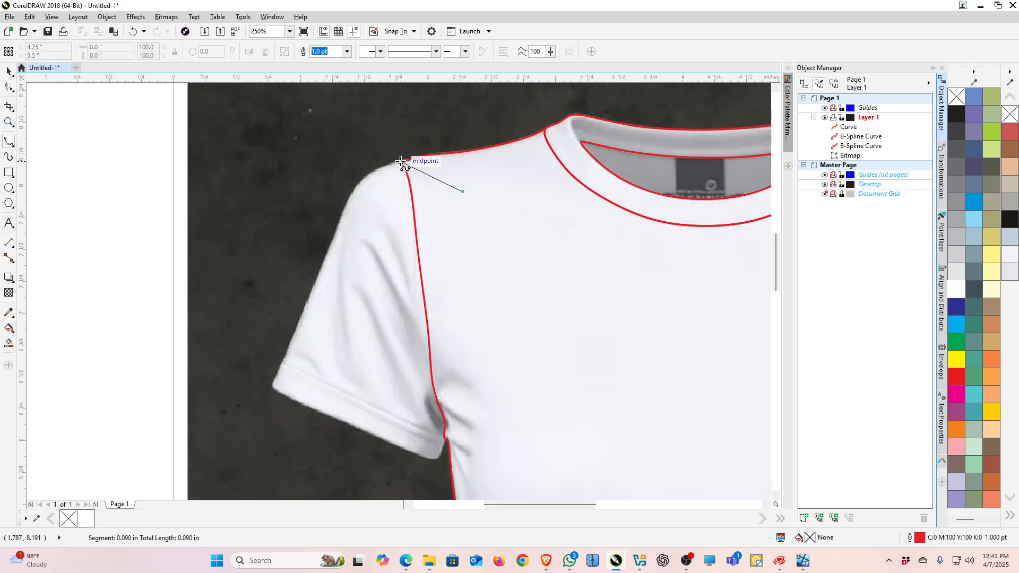
pyautogui.click(401, 161)
pyautogui.click(379, 166)
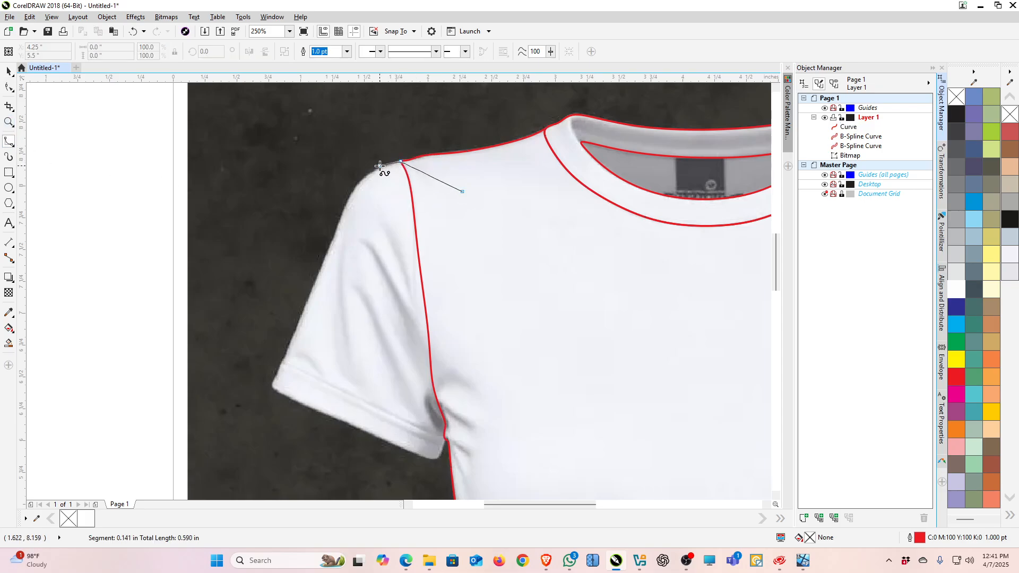
pyautogui.click(353, 186)
pyautogui.click(331, 239)
pyautogui.click(304, 312)
pyautogui.click(274, 377)
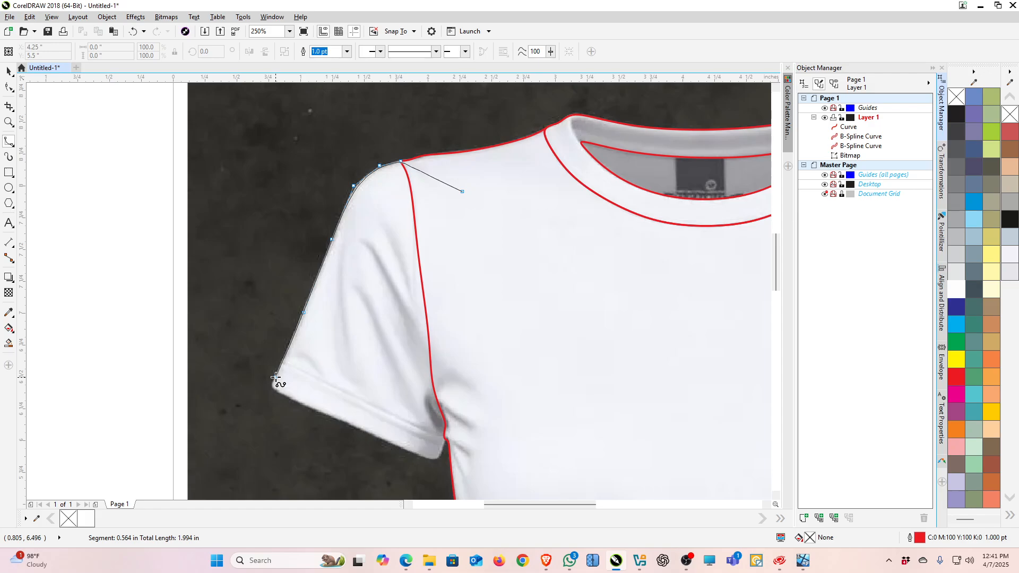
# Continue the left sleeve outline around the outer cuff corner, along the cuff hem and around its inner corner.
pyautogui.click(268, 386)
pyautogui.click(282, 394)
pyautogui.click(362, 430)
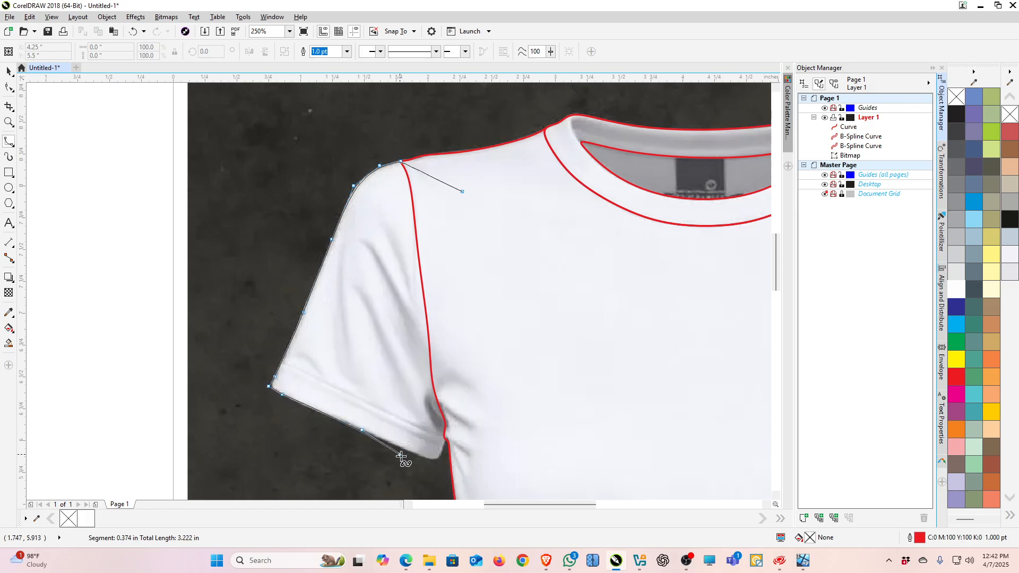
pyautogui.click(428, 457)
pyautogui.click(437, 462)
pyautogui.click(443, 445)
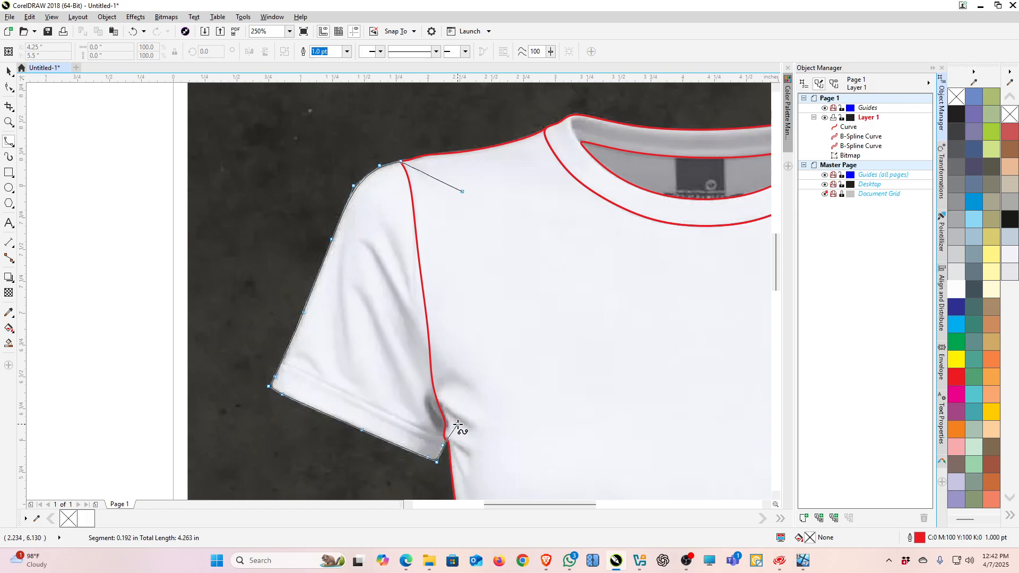
# Loop the left sleeve outline up inside the body, overlapping the armhole, and close it at its start.
pyautogui.click(458, 424)
pyautogui.click(501, 386)
pyautogui.click(467, 213)
pyautogui.click(462, 192)
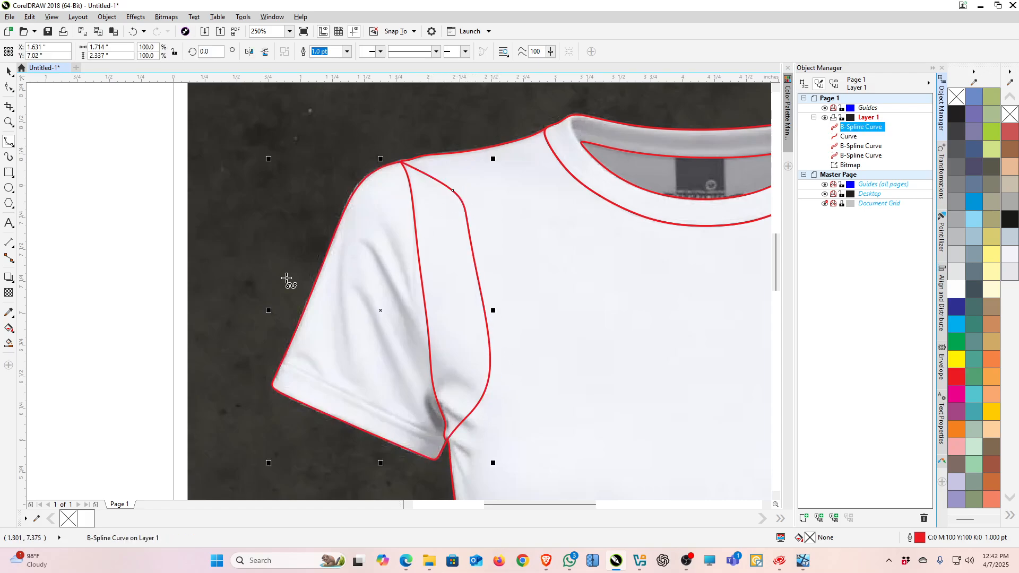
# Trim the left sleeve outline with the body shape so it ends at the armhole seam.
pyautogui.click(12, 68)
pyautogui.click(489, 218)
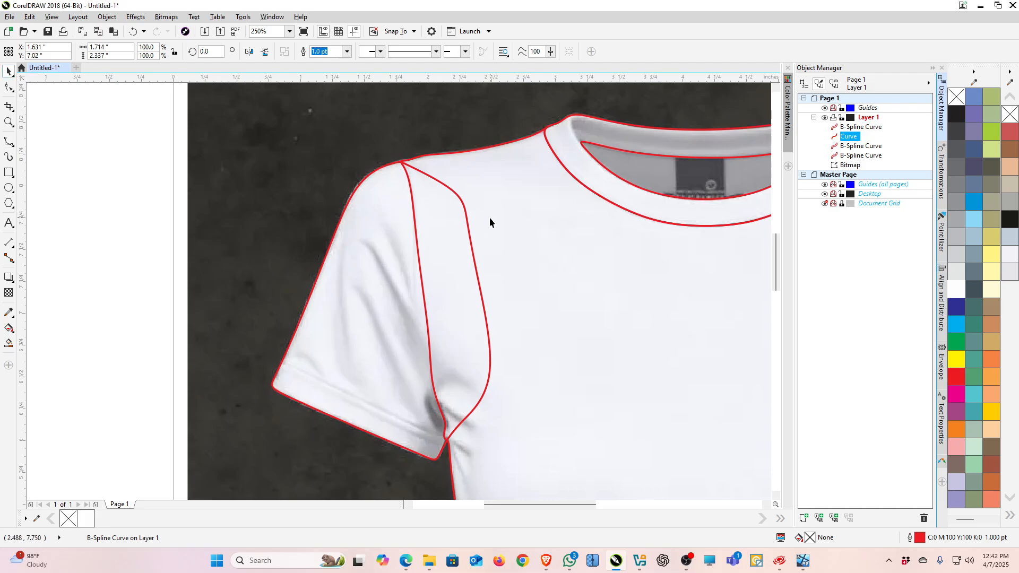
pyautogui.keyDown('shift'); pyautogui.click(365, 236); pyautogui.keyUp('shift')
pyautogui.click(320, 51)
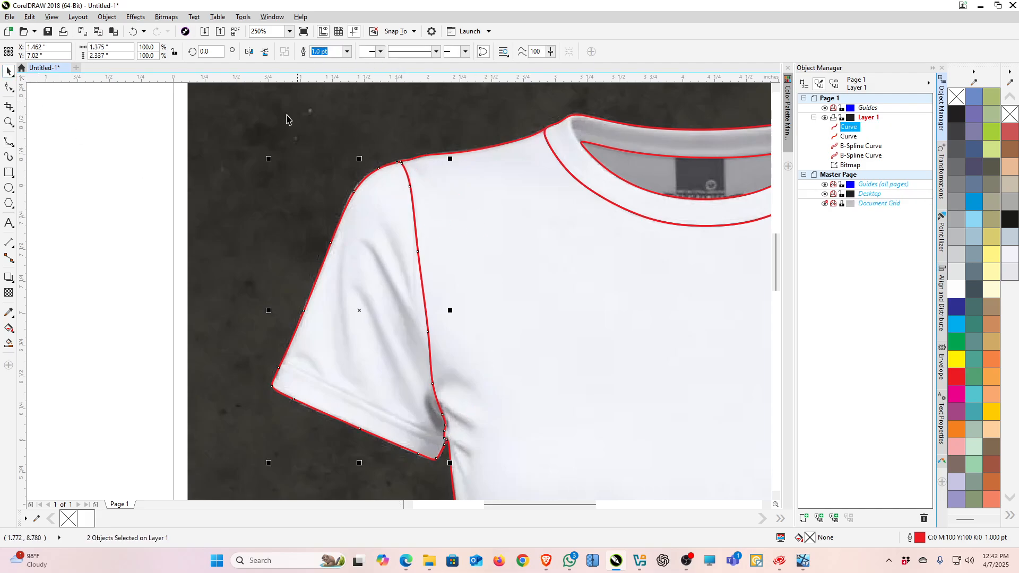
# Start a right sleeve B-spline inside the body, passing over the shoulder point and down the sleeve's outer edge.
pyautogui.scroll(-3, 345, 257)
pyautogui.scroll(2, 345, 257)
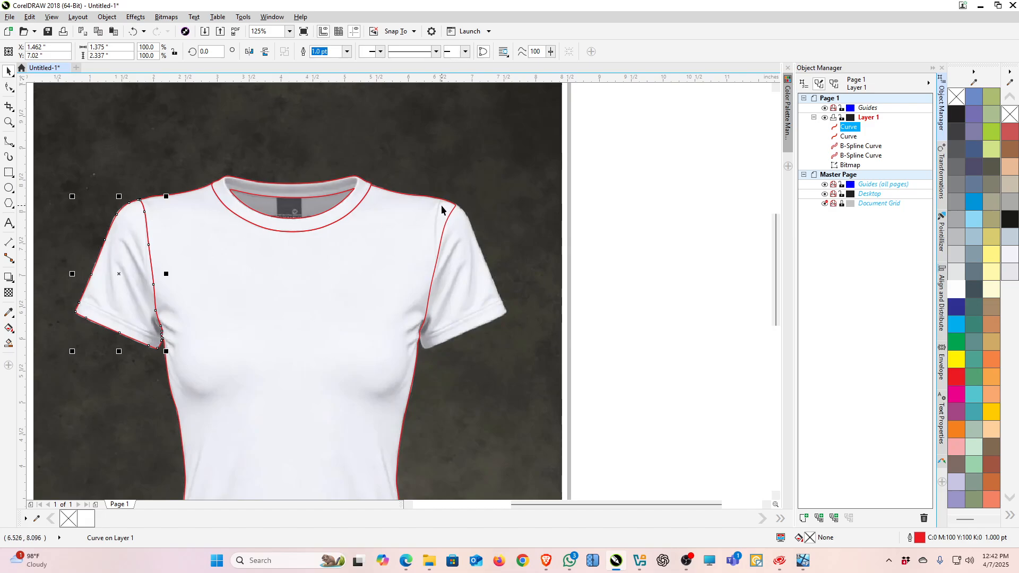
pyautogui.scroll(3, 26, 278)
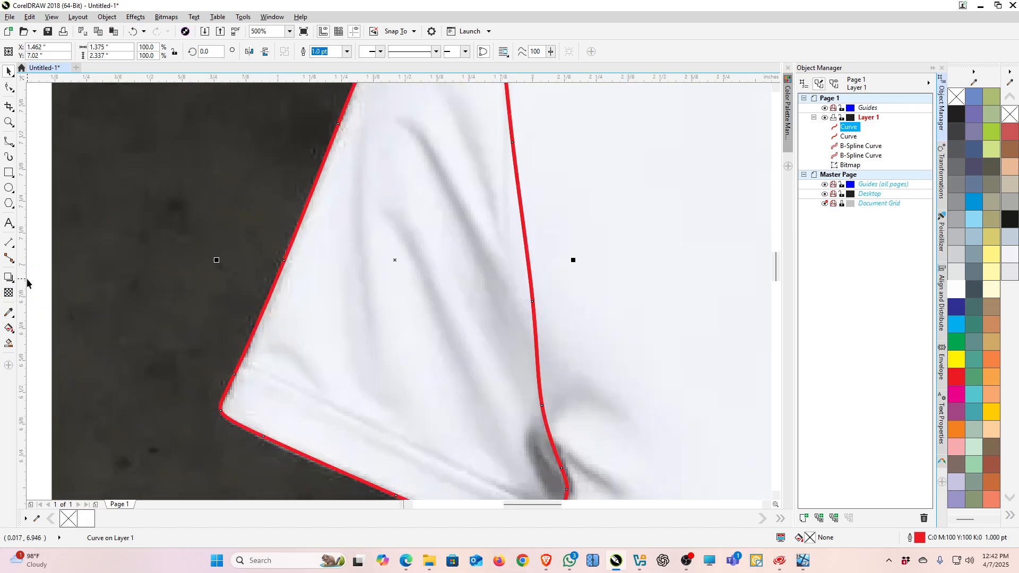
pyautogui.scroll(-5, 69, 284)
pyautogui.scroll(5, 154, 276)
pyautogui.scroll(-4, 172, 297)
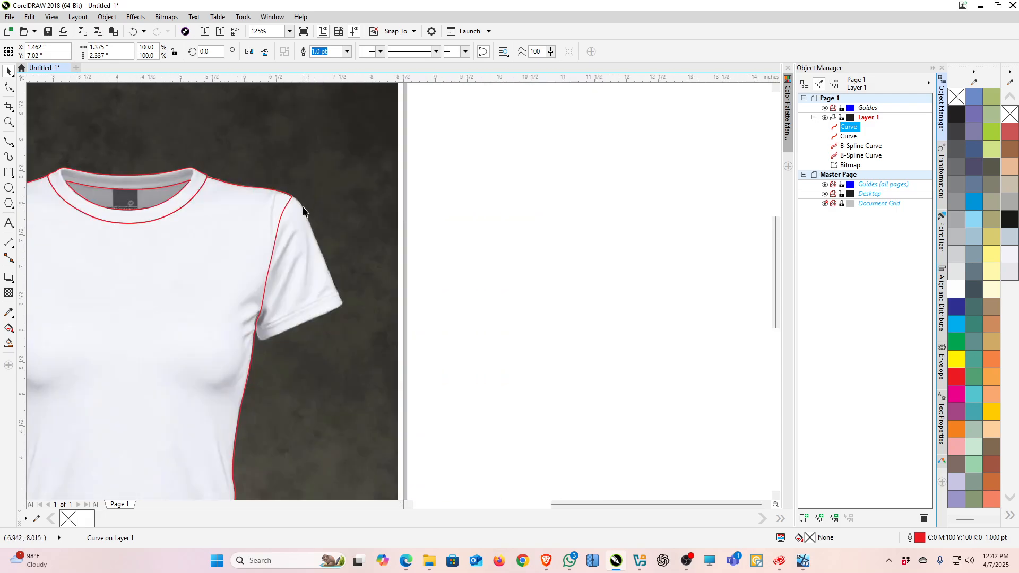
pyautogui.scroll(3, 297, 251)
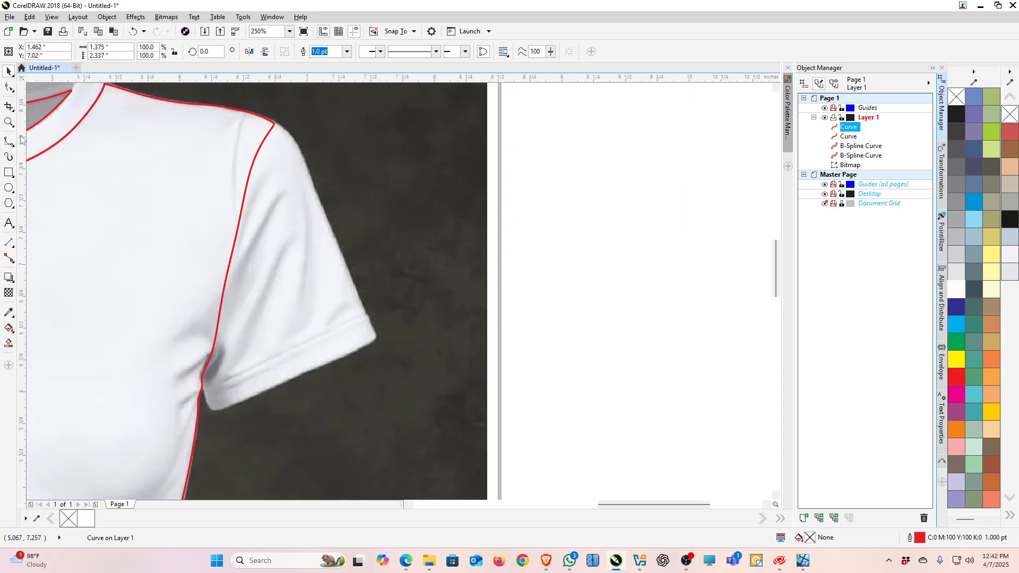
pyautogui.click(9, 142)
pyautogui.click(205, 138)
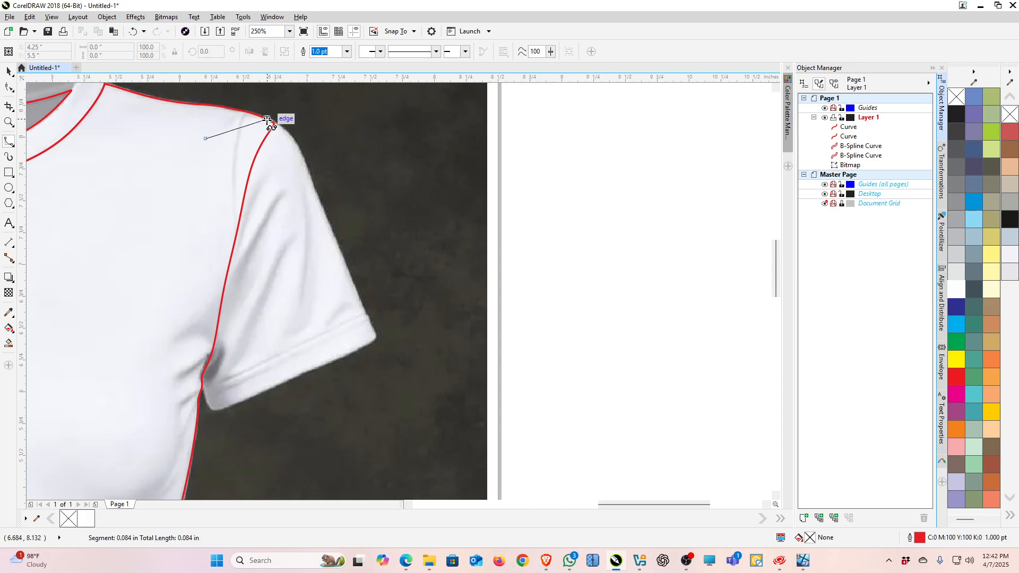
pyautogui.moveTo(275, 122); pyautogui.dragTo(283, 123)
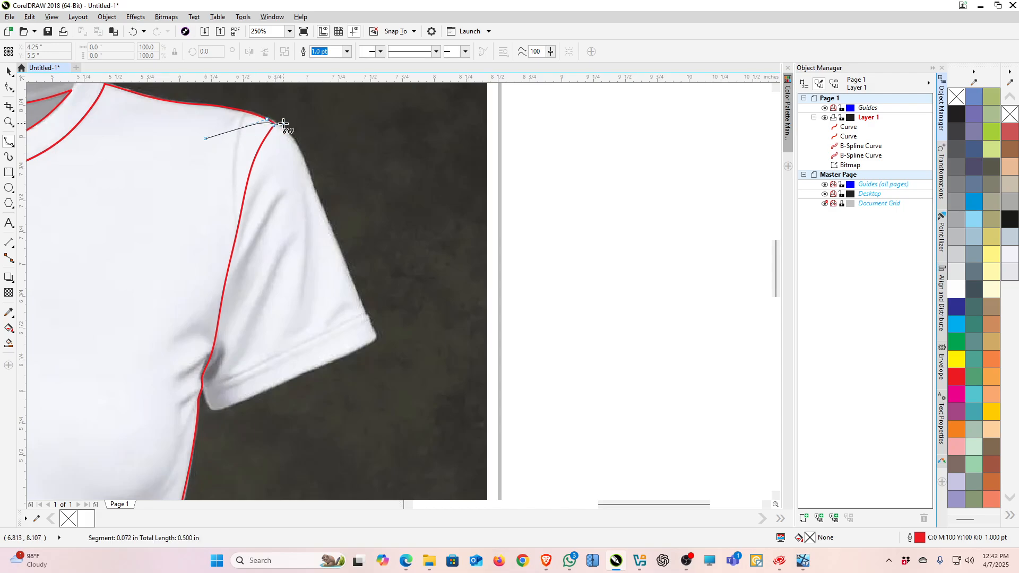
pyautogui.click(303, 153)
pyautogui.click(334, 238)
# Continue the right sleeve outline around the outer cuff corner and along the cuff hem to the underarm.
pyautogui.click(378, 339)
pyautogui.click(355, 351)
pyautogui.click(295, 377)
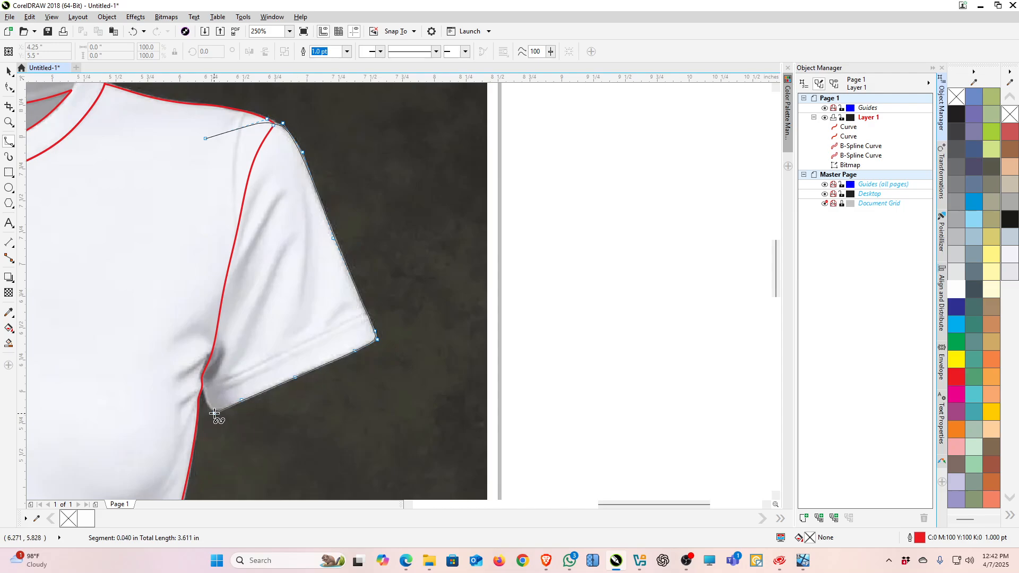
pyautogui.click(200, 392)
# Loop the right sleeve outline up inside the body, overlapping the armhole, and close it at its start.
pyautogui.click(197, 347)
pyautogui.click(181, 244)
pyautogui.click(177, 170)
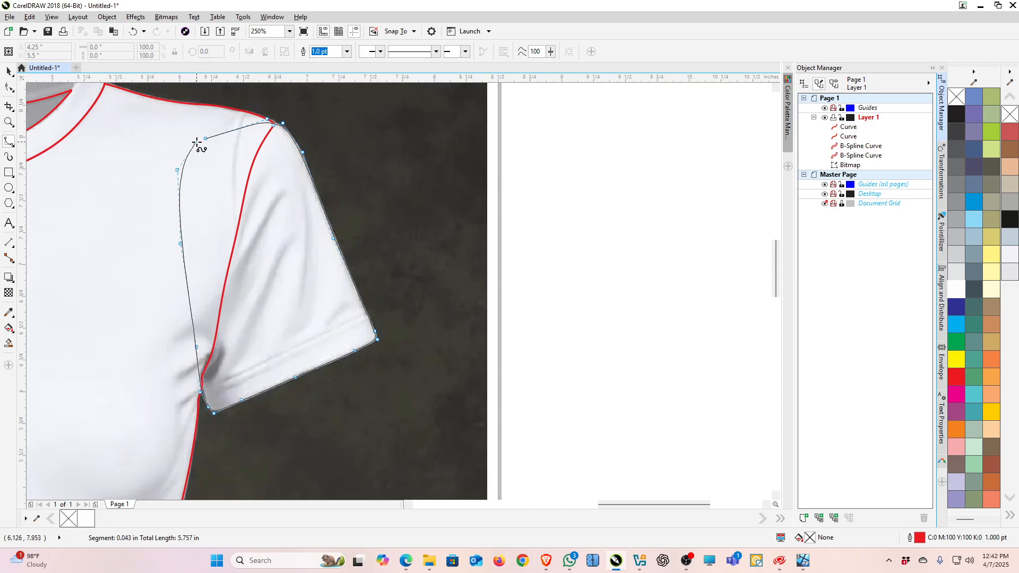
pyautogui.click(205, 141)
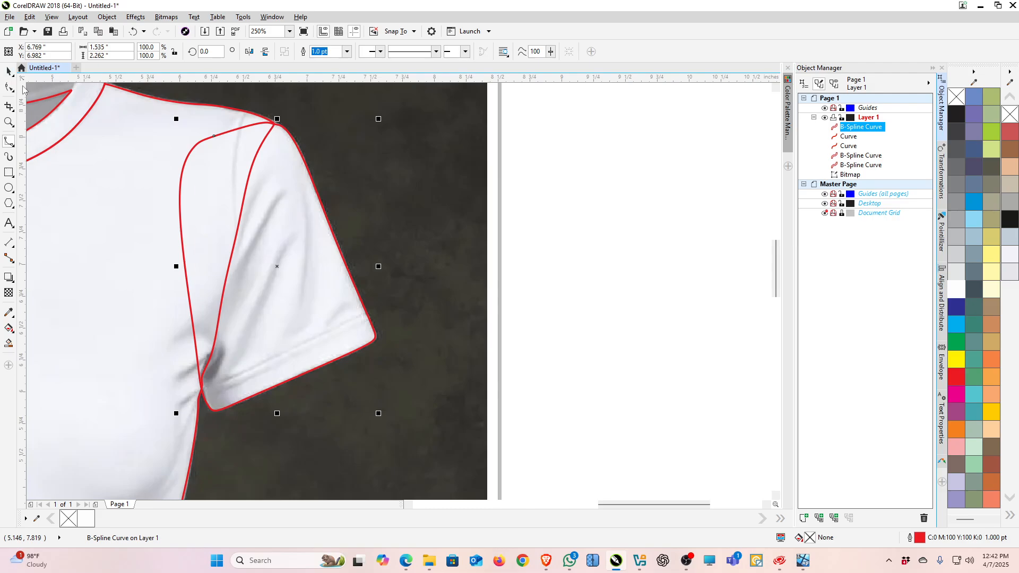
# Trim the right sleeve outline with the body shape so it ends at the armhole seam.
pyautogui.click(9, 72)
pyautogui.keyDown('shift'); pyautogui.click(312, 253); pyautogui.keyUp('shift')
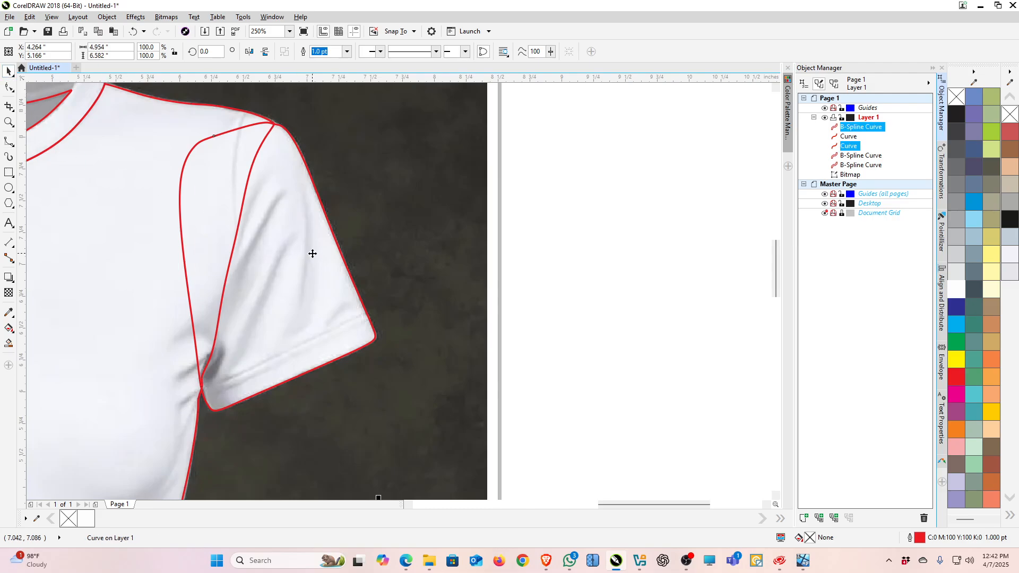
pyautogui.click(323, 52)
# Copy all the T-shirt outlines onto a new layer above the originals and lock that layer.
pyautogui.scroll(-5, 605, 221)
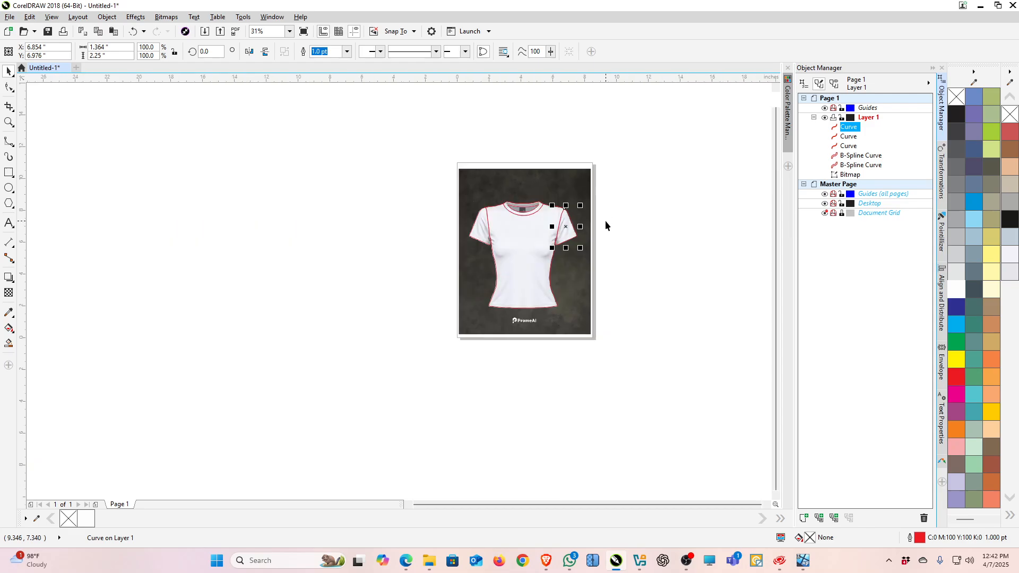
pyautogui.scroll(4, 587, 223)
pyautogui.scroll(-2, 581, 226)
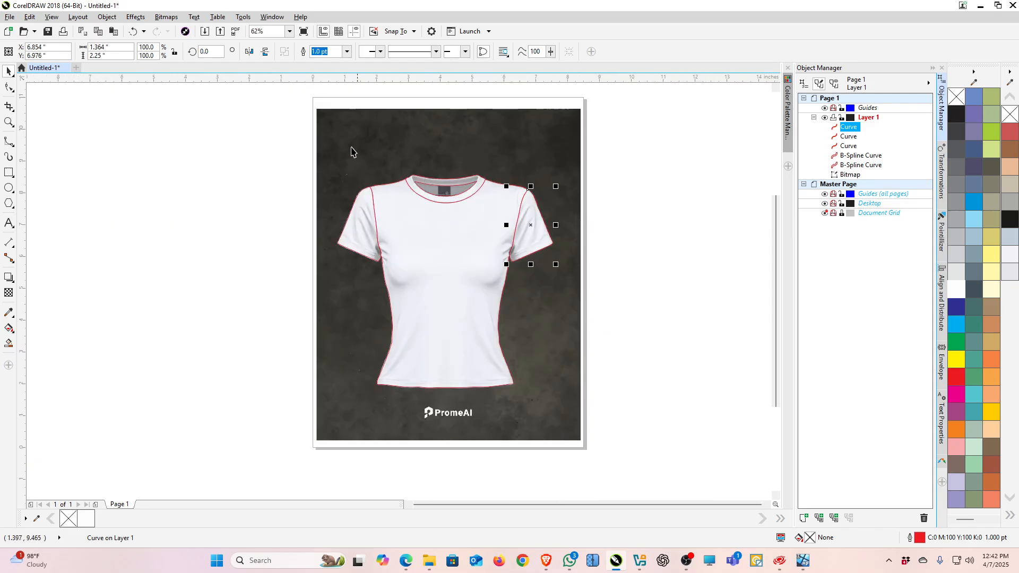
pyautogui.moveTo(275, 152); pyautogui.dragTo(615, 408)
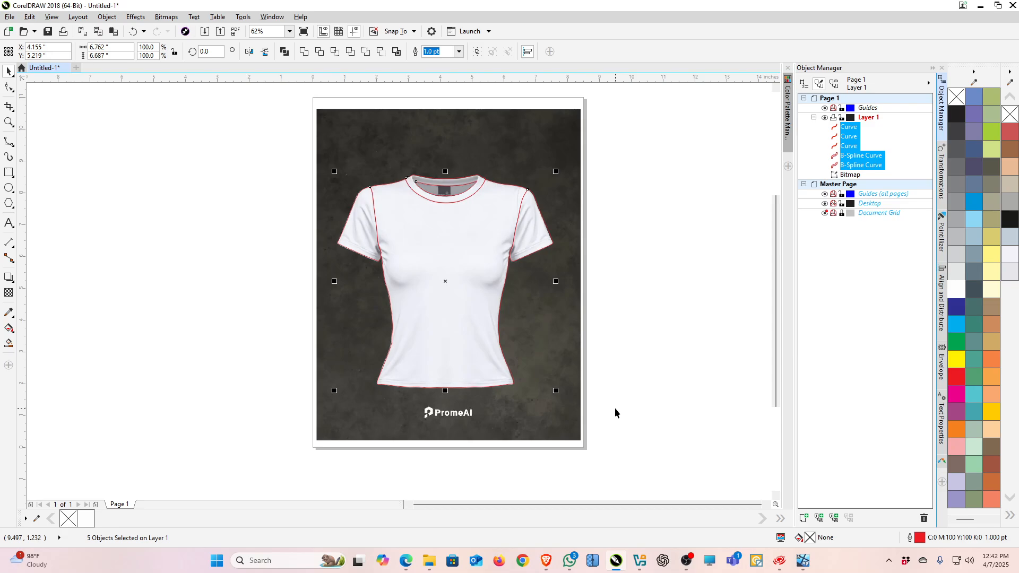
pyautogui.click(804, 518)
pyautogui.click(898, 119)
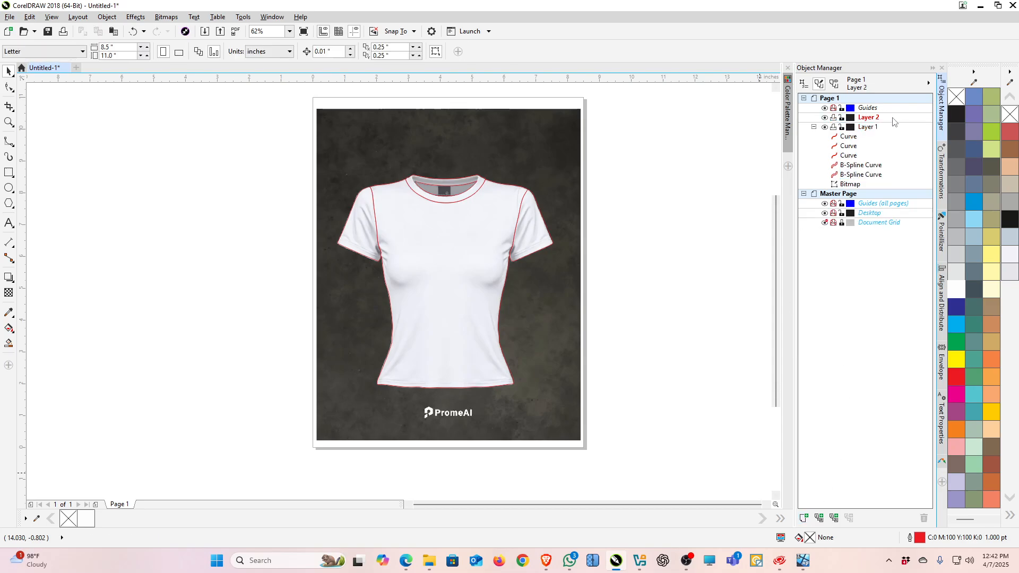
pyautogui.hotkey('ctrl', 'v')
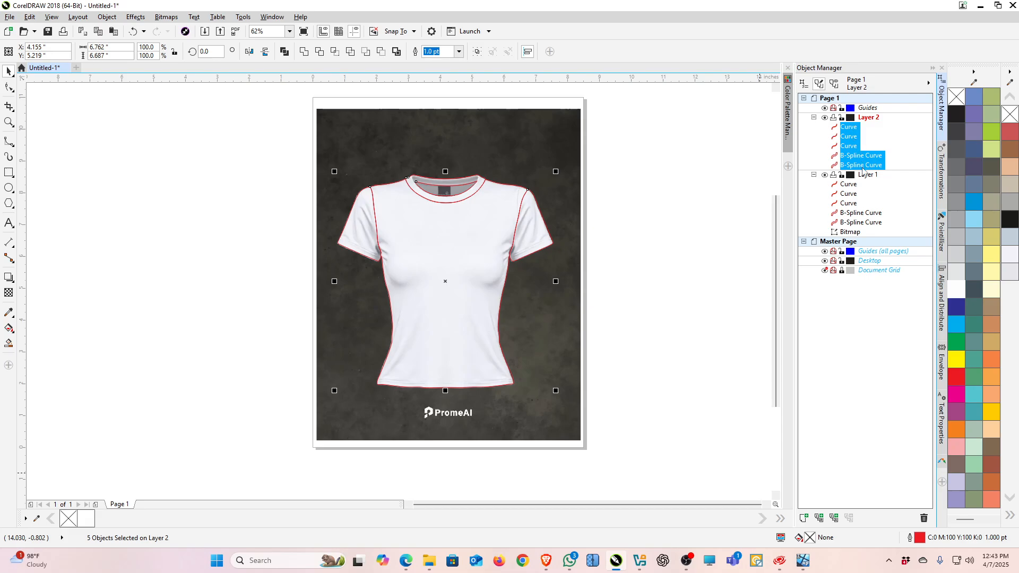
pyautogui.click(842, 119)
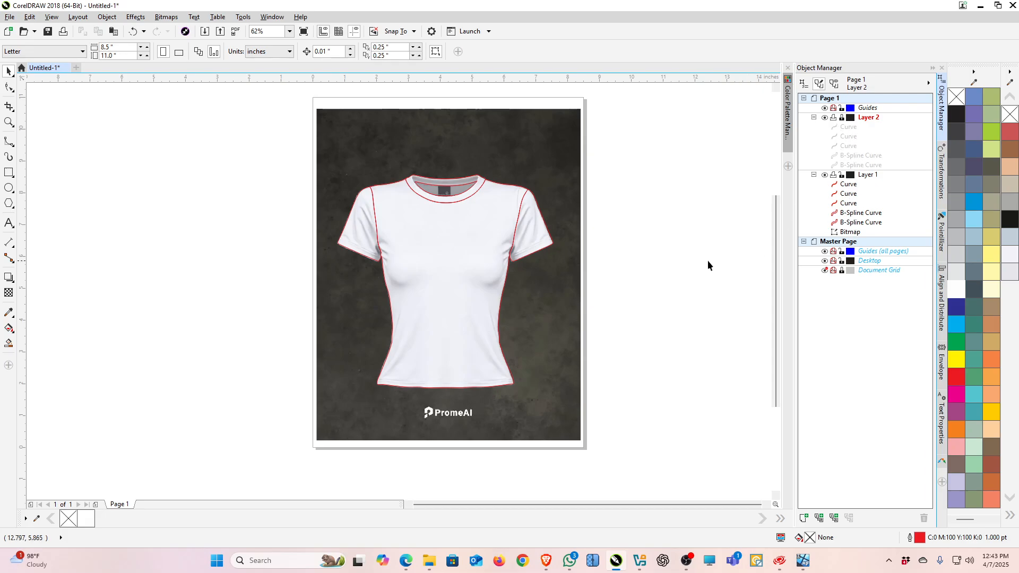
# Weld the original outlines on Layer 1 into one T-shirt silhouette and hide Layer 2.
pyautogui.moveTo(280, 136); pyautogui.dragTo(662, 392)
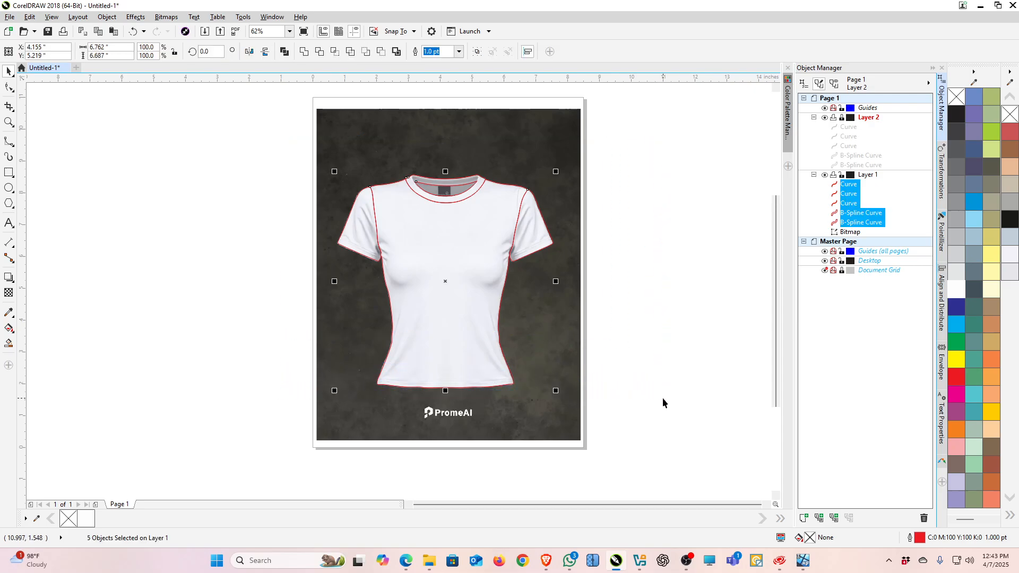
pyautogui.click(304, 51)
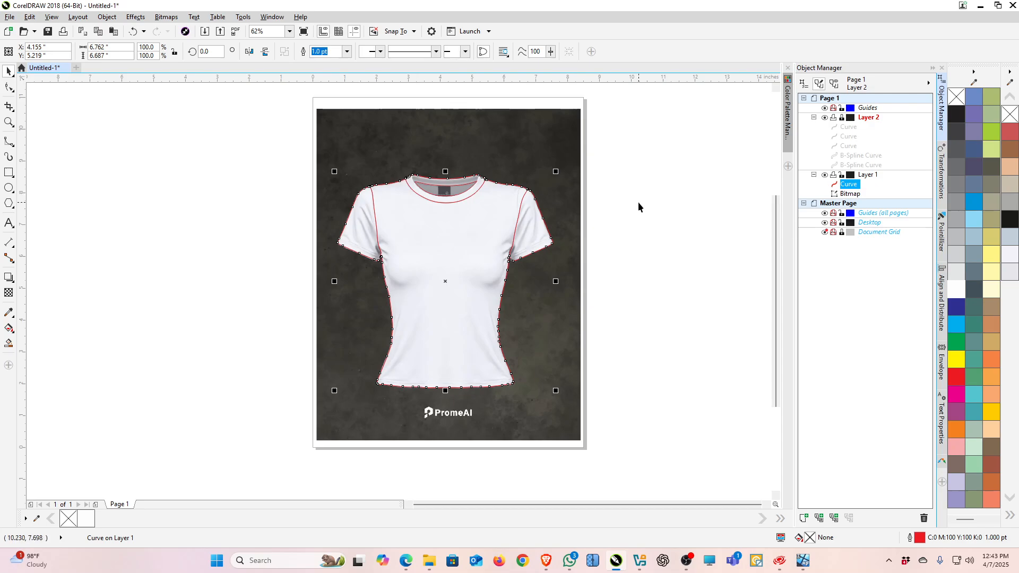
pyautogui.click(825, 117)
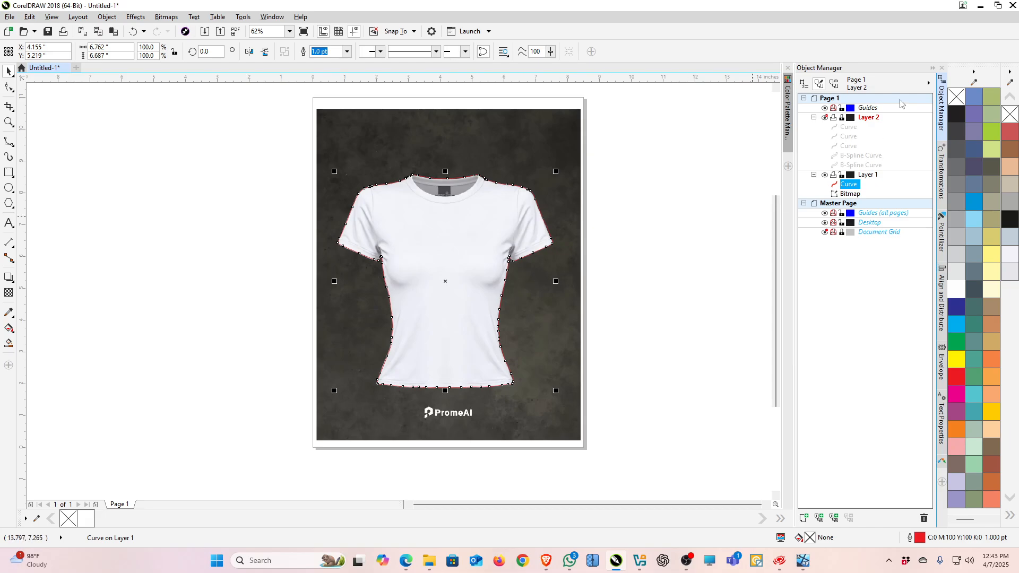
# PowerClip the rendered T-shirt bitmap inside the welded silhouette and remove the silhouette's outline.
pyautogui.click(553, 154)
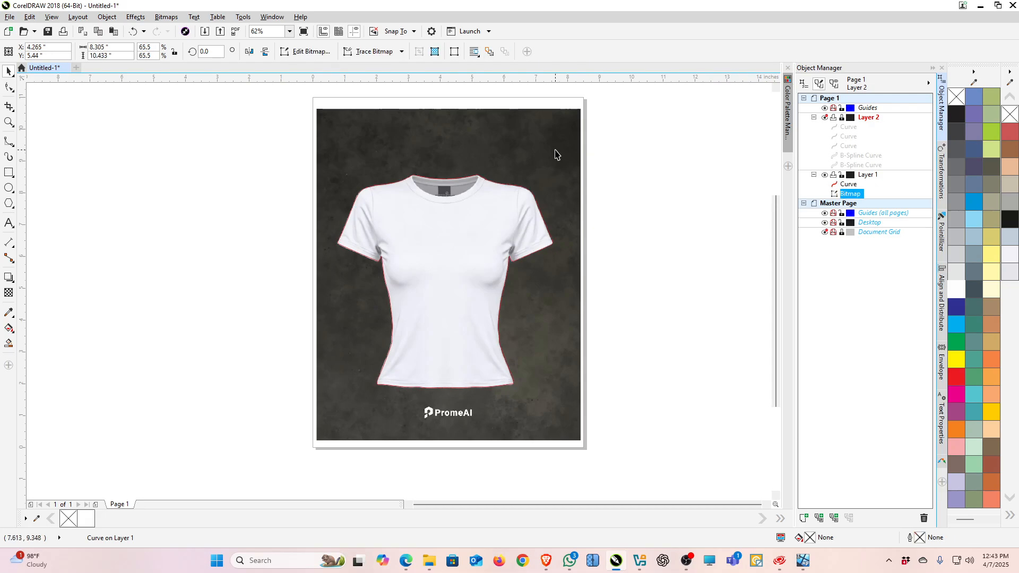
pyautogui.hotkey('ctrl', '1')
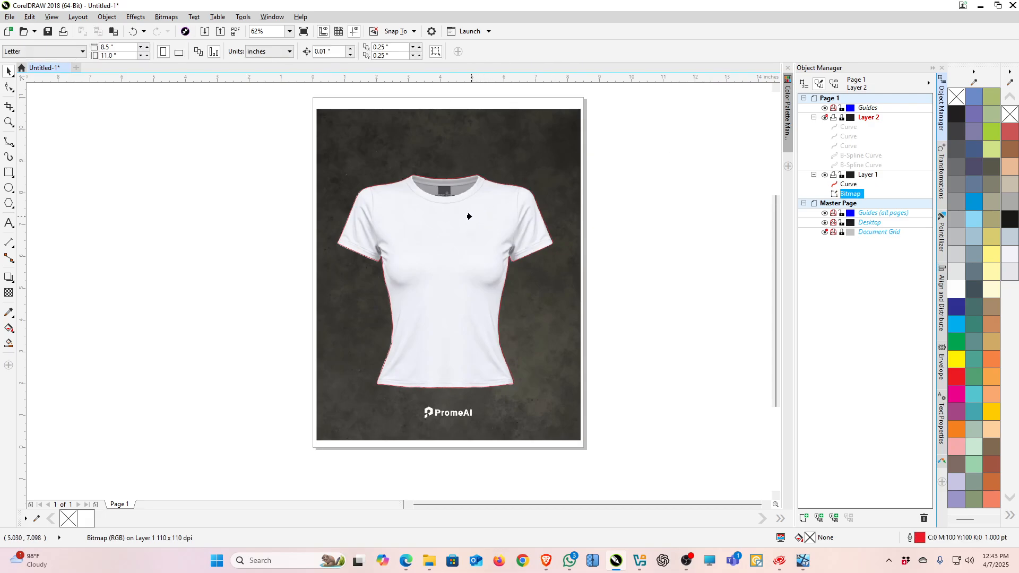
pyautogui.click(471, 215)
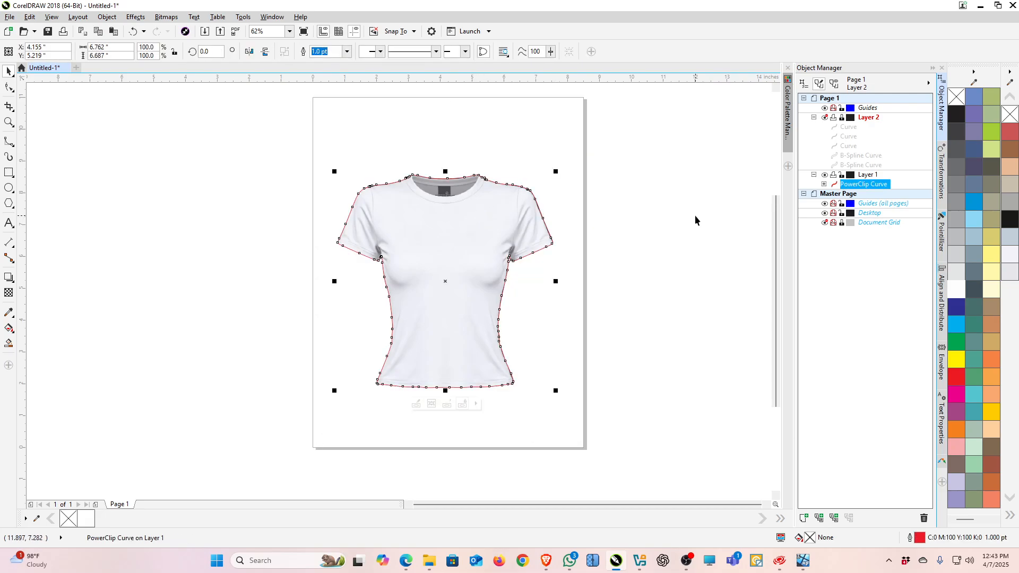
pyautogui.rightClick(957, 96)
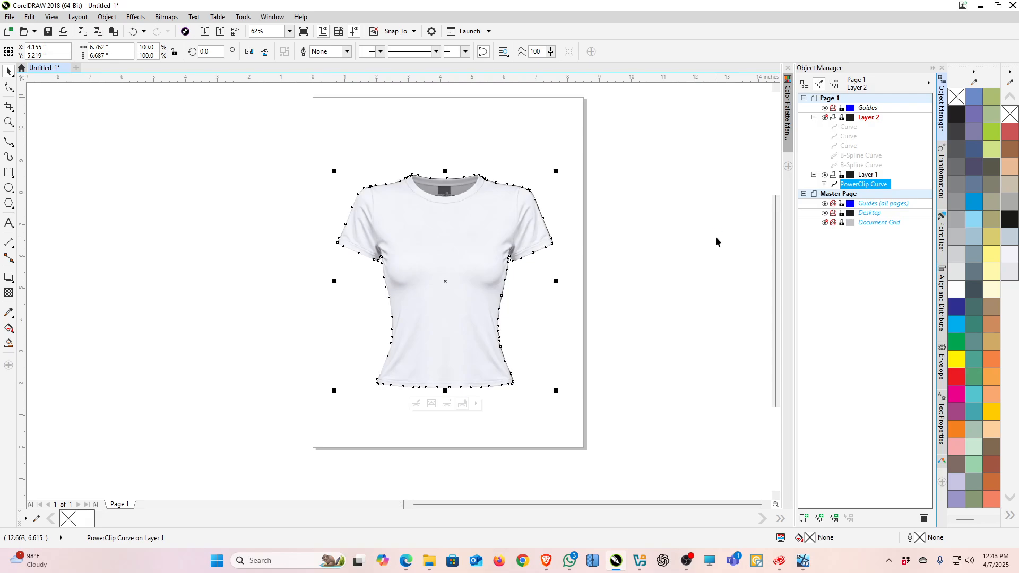
# Copy the clipped T-shirt onto another new layer at the top and lock that layer.
pyautogui.click(805, 518)
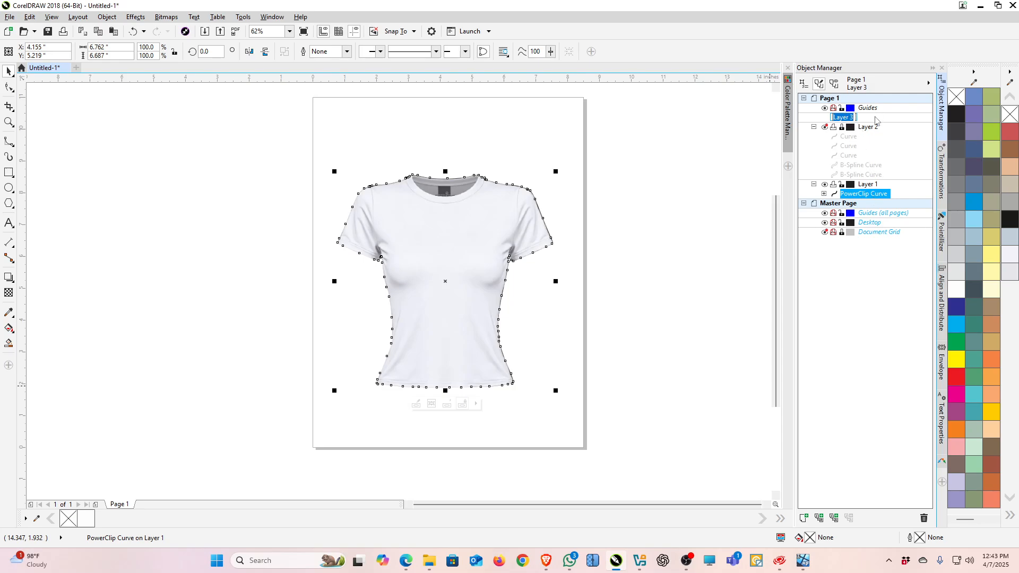
pyautogui.click(876, 119)
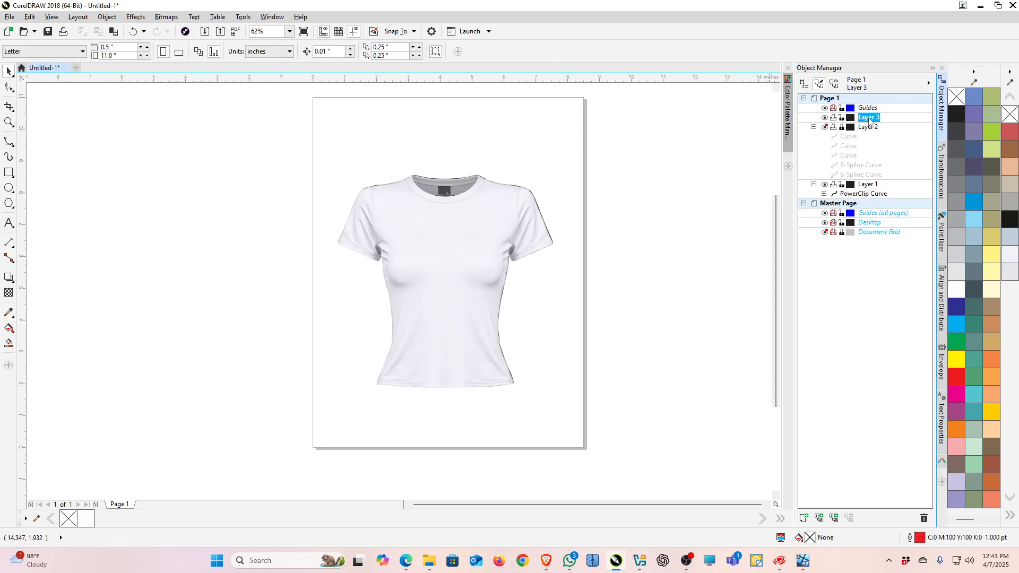
pyautogui.hotkey('ctrl', 'v')
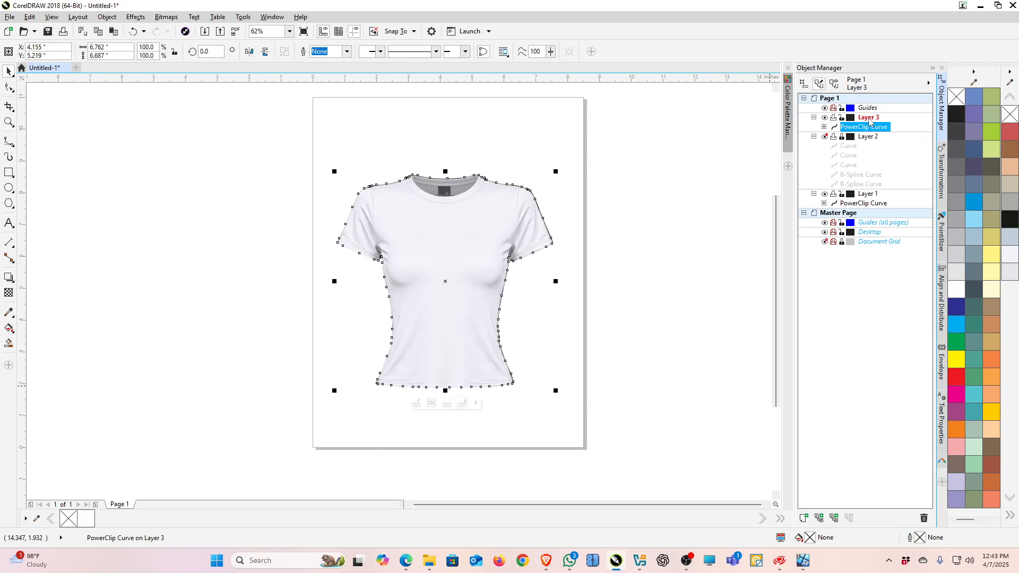
pyautogui.click(841, 118)
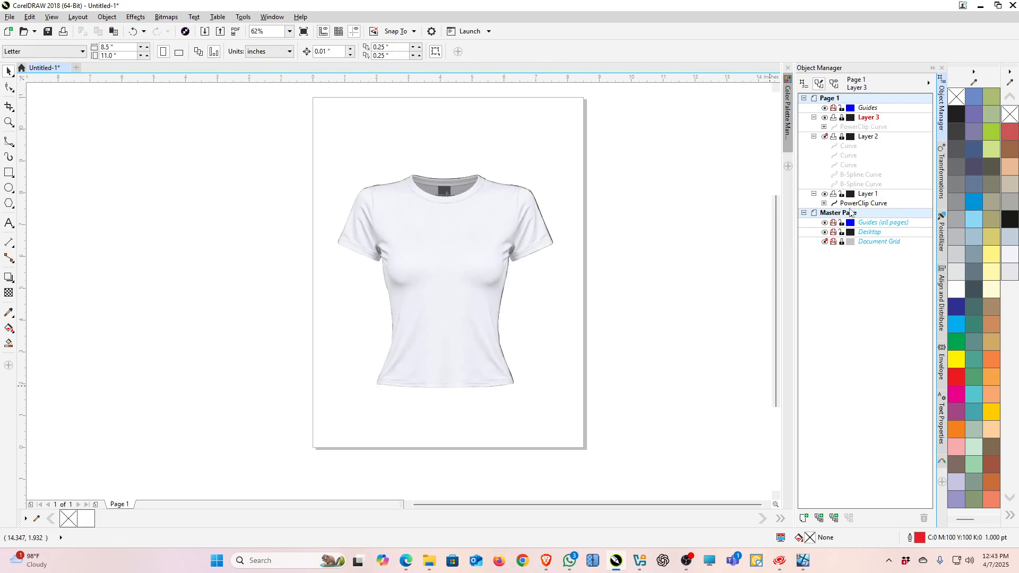
# Extract the bitmap from the PowerClip on Layer 1 and delete the emptied silhouette frame.
pyautogui.click(874, 195)
pyautogui.click(416, 242)
pyautogui.rightClick(416, 242)
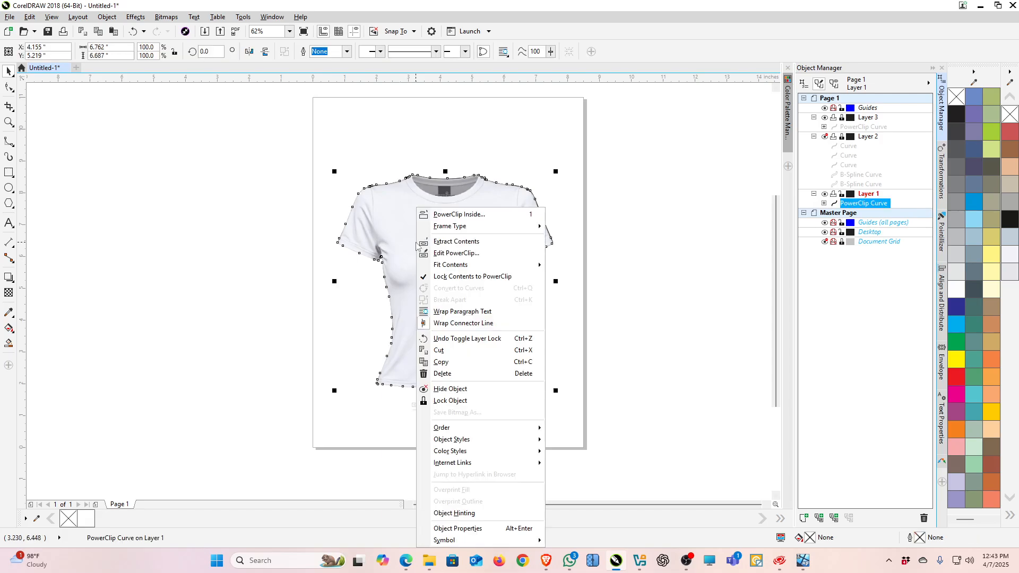
pyautogui.click(472, 246)
pyautogui.click(672, 256)
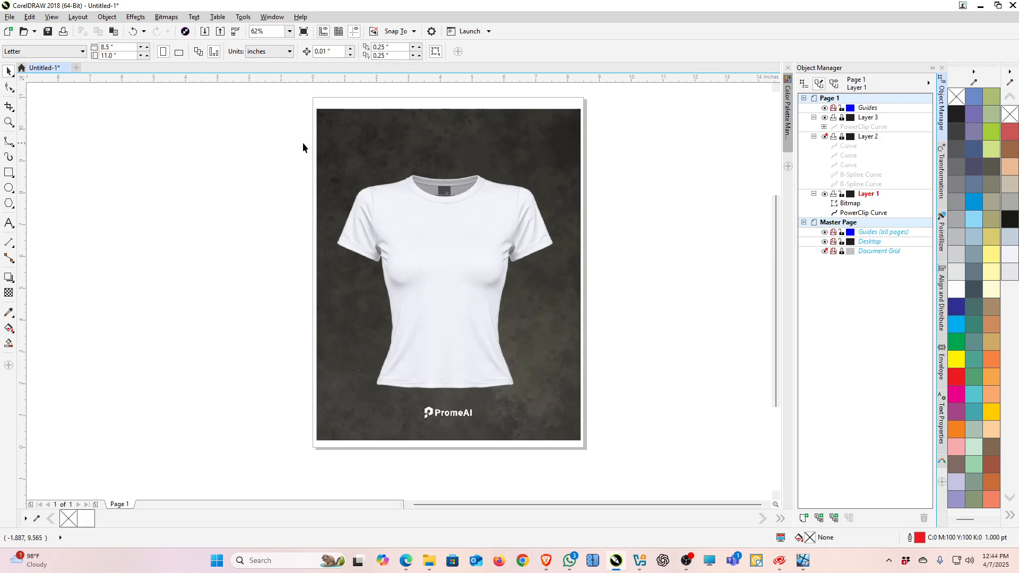
pyautogui.moveTo(262, 137); pyautogui.dragTo(733, 422)
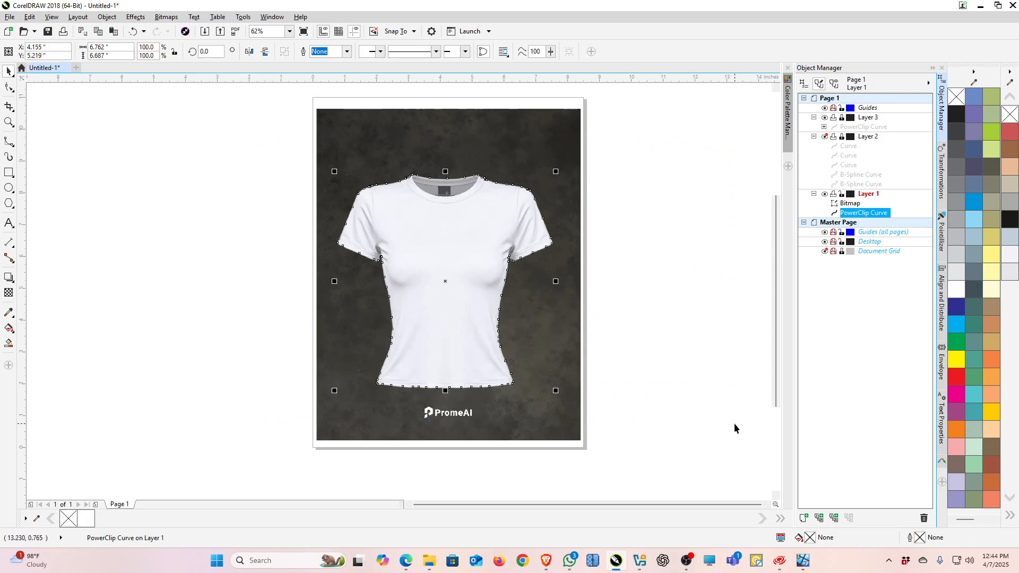
pyautogui.press('Delete')
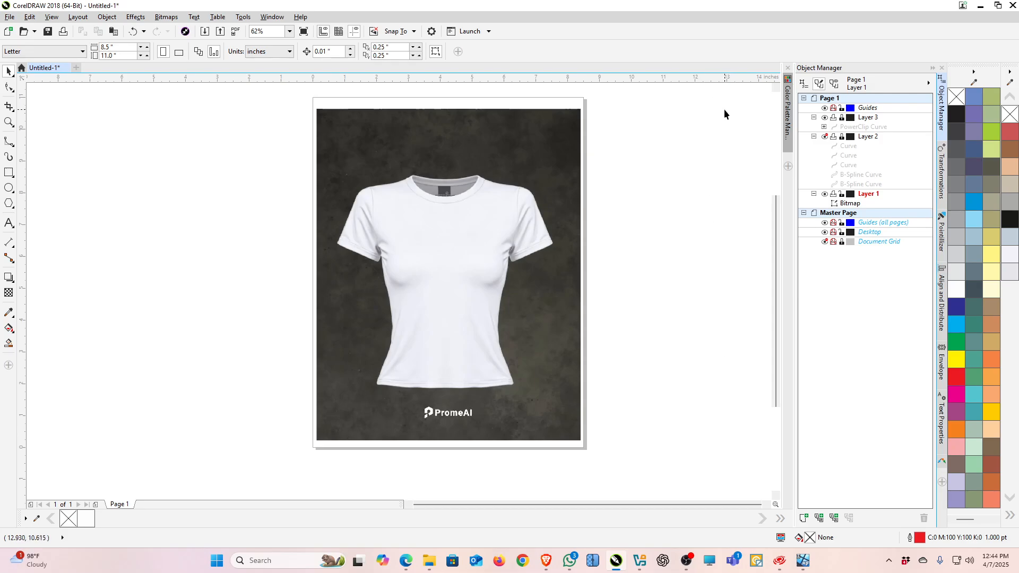
# Lock and hide Layer 1 with the full rendered bitmap.
pyautogui.click(852, 204)
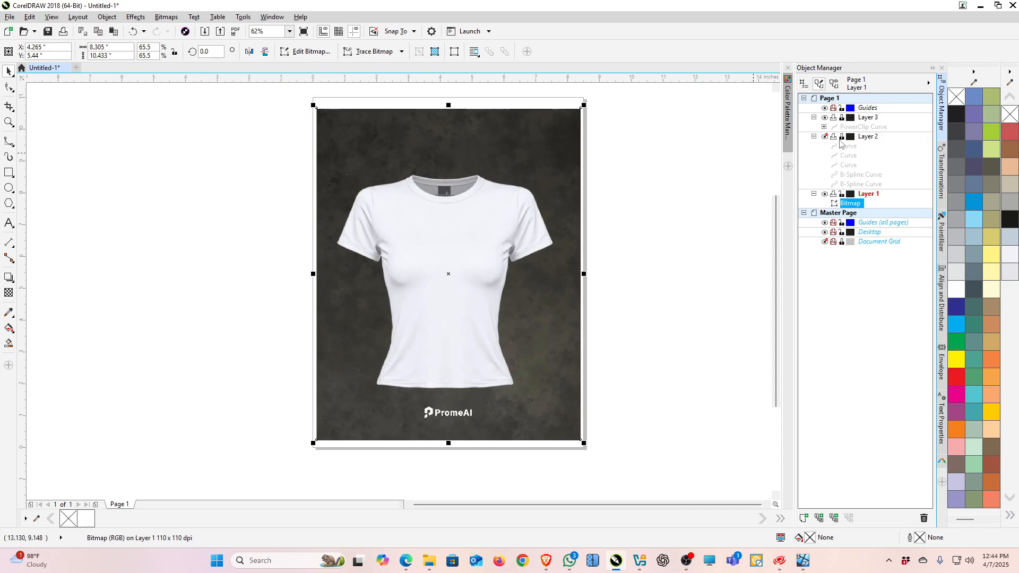
pyautogui.click(842, 194)
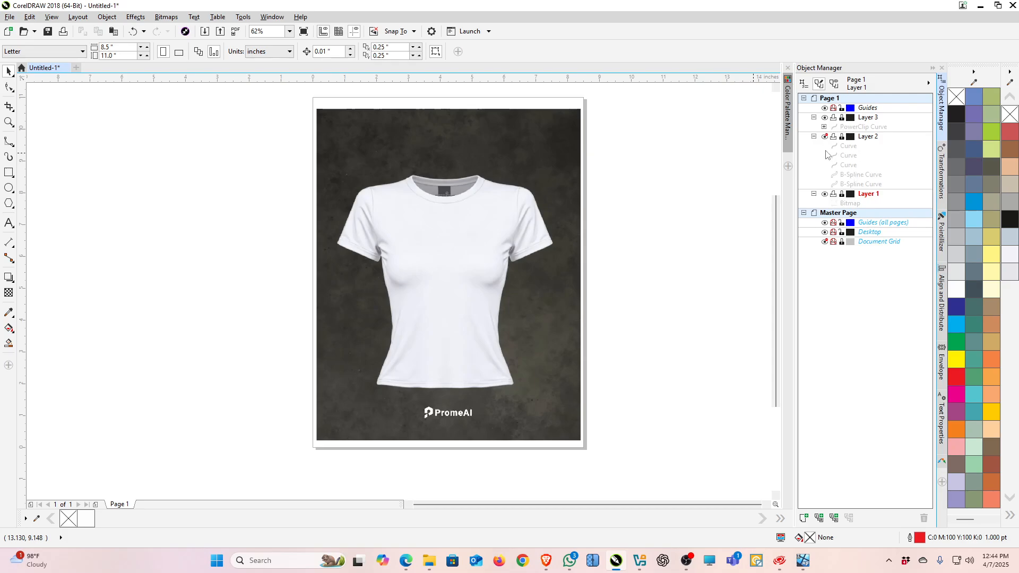
pyautogui.click(825, 194)
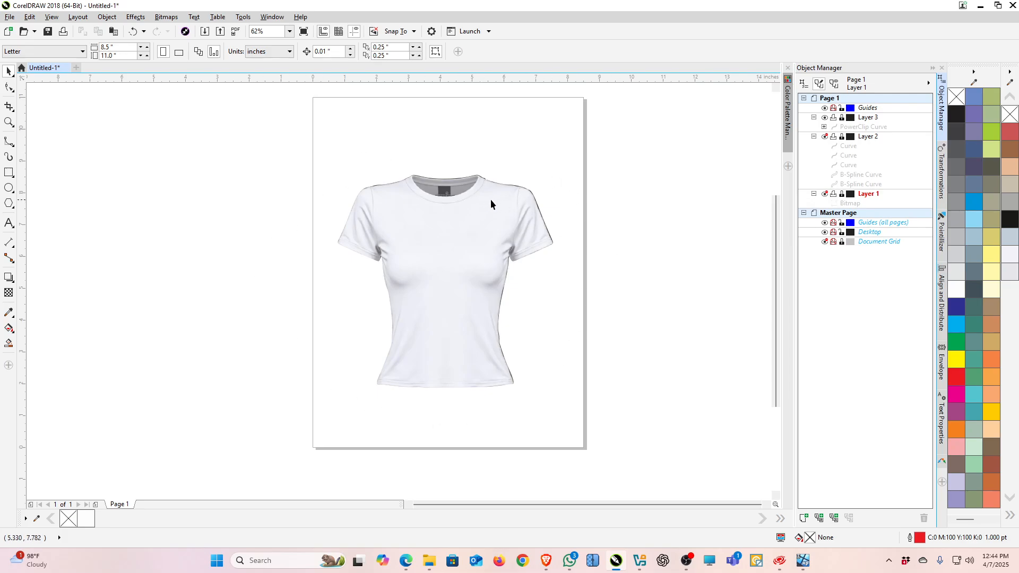
# Unlock Layer 3 and convert its clipped T-shirt to a 300 dpi CMYK bitmap with anti-aliasing and a transparent background.
pyautogui.click(958, 97)
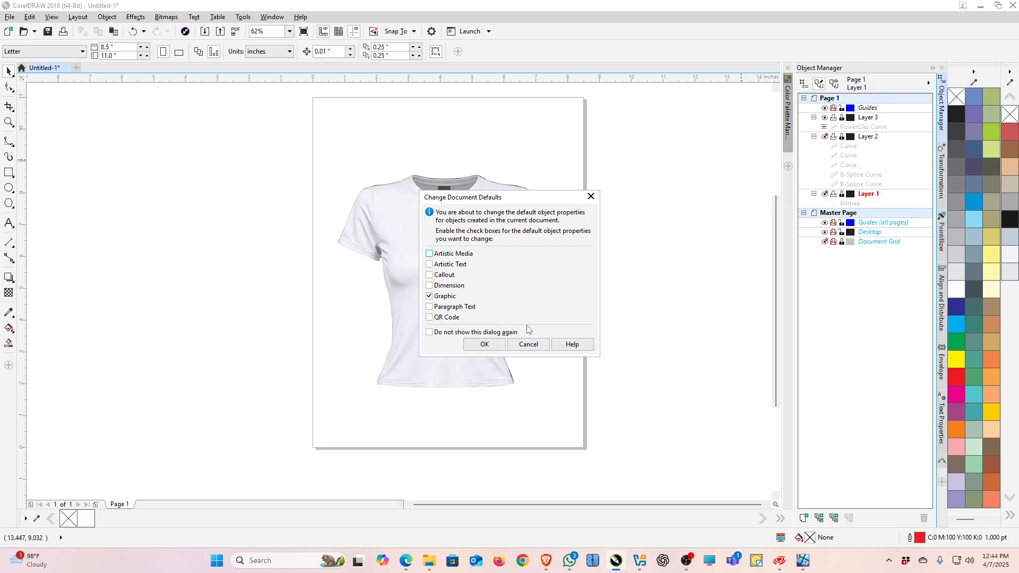
pyautogui.click(529, 344)
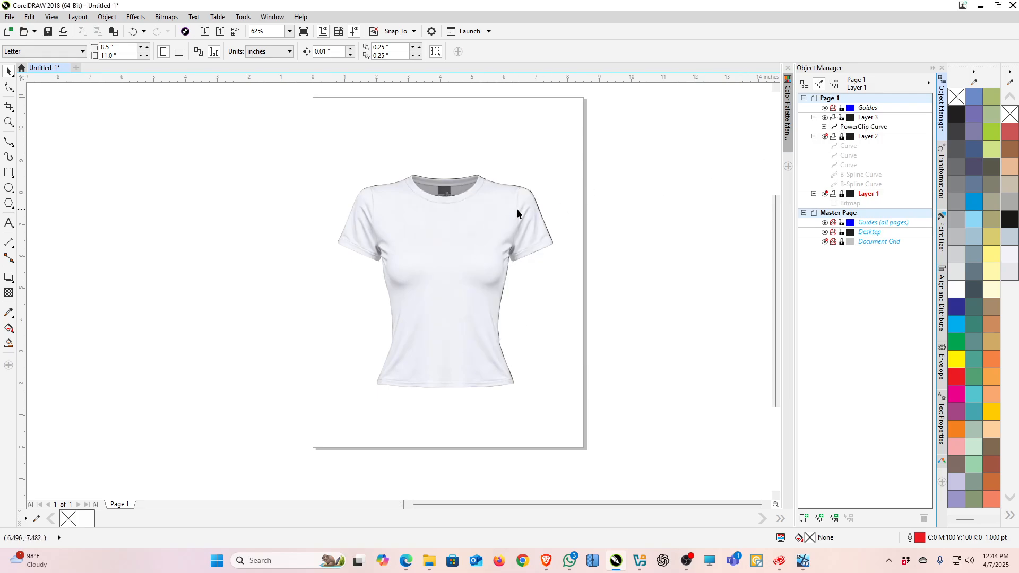
pyautogui.click(852, 127)
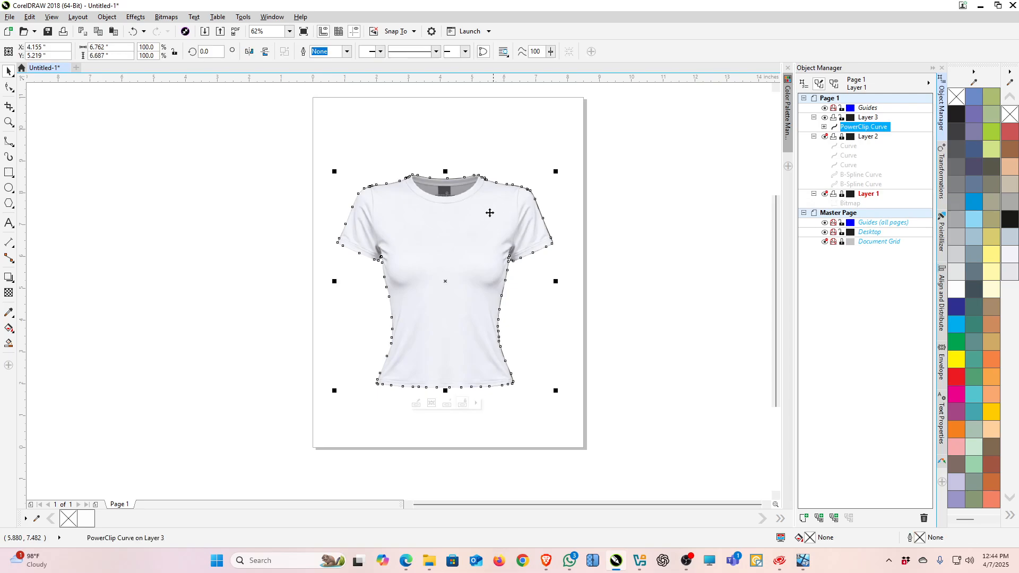
pyautogui.click(166, 17)
pyautogui.click(176, 30)
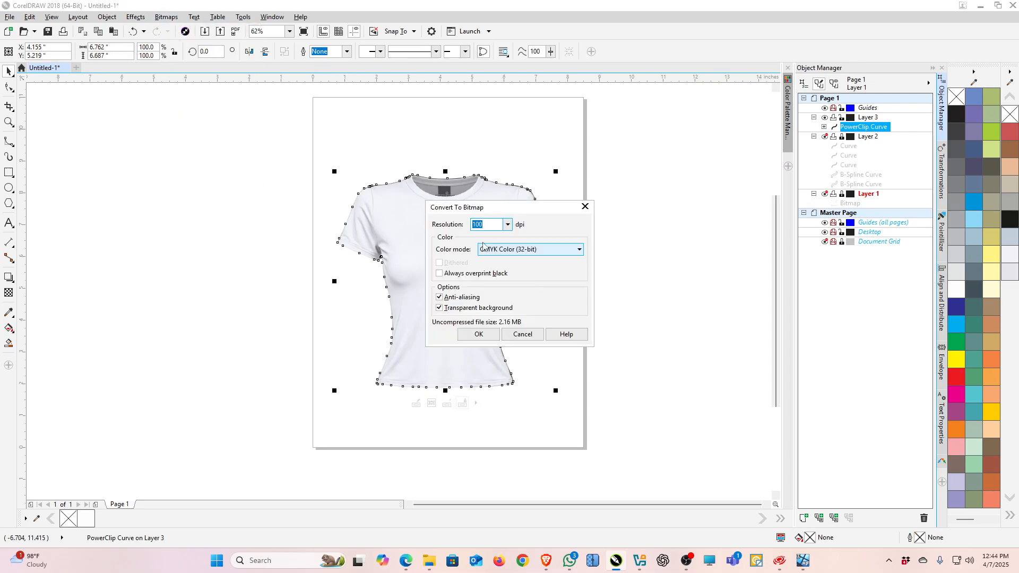
pyautogui.click(507, 225)
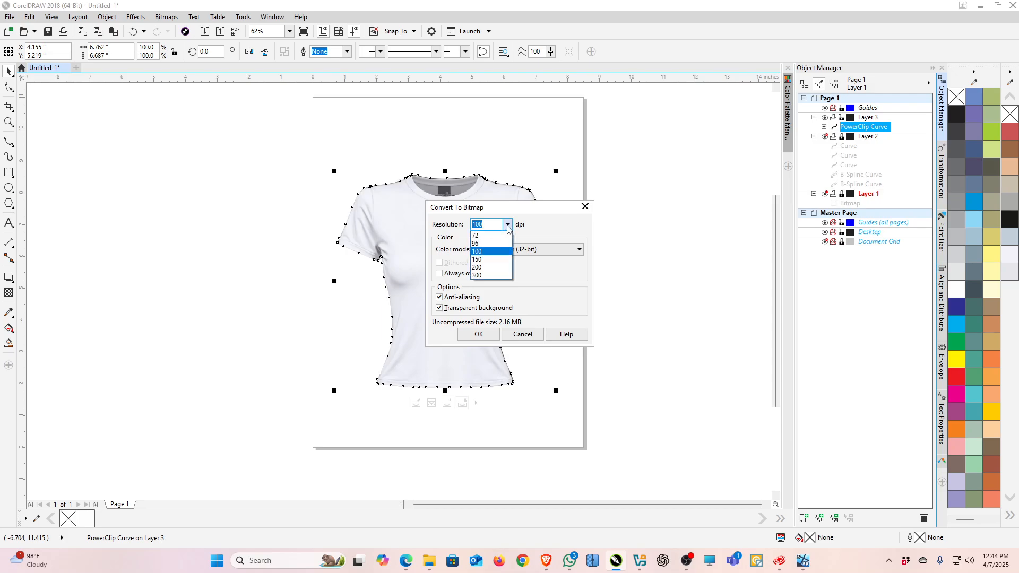
pyautogui.click(496, 280)
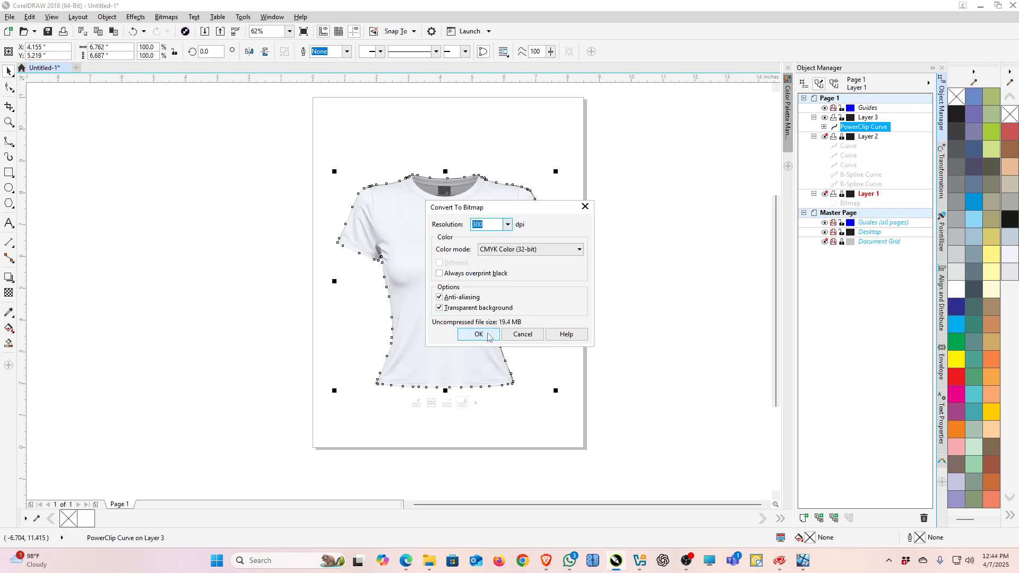
pyautogui.click(487, 334)
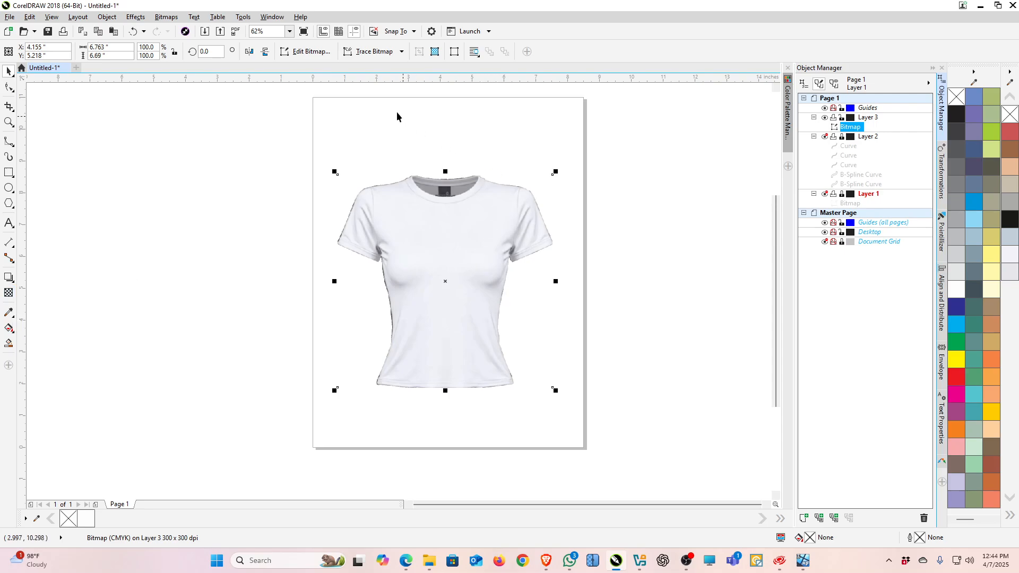
# Open the Layer 3 T-shirt bitmap for editing in Corel PHOTO-PAINT, maximize the window, and desaturate the image.
pyautogui.click(304, 54)
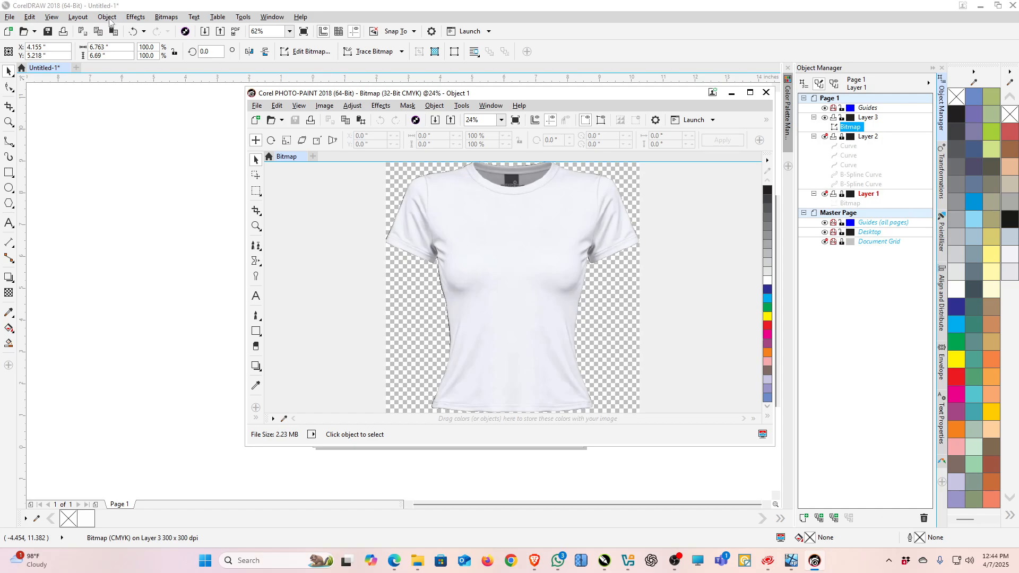
pyautogui.click(132, 18)
pyautogui.moveTo(113, 18)
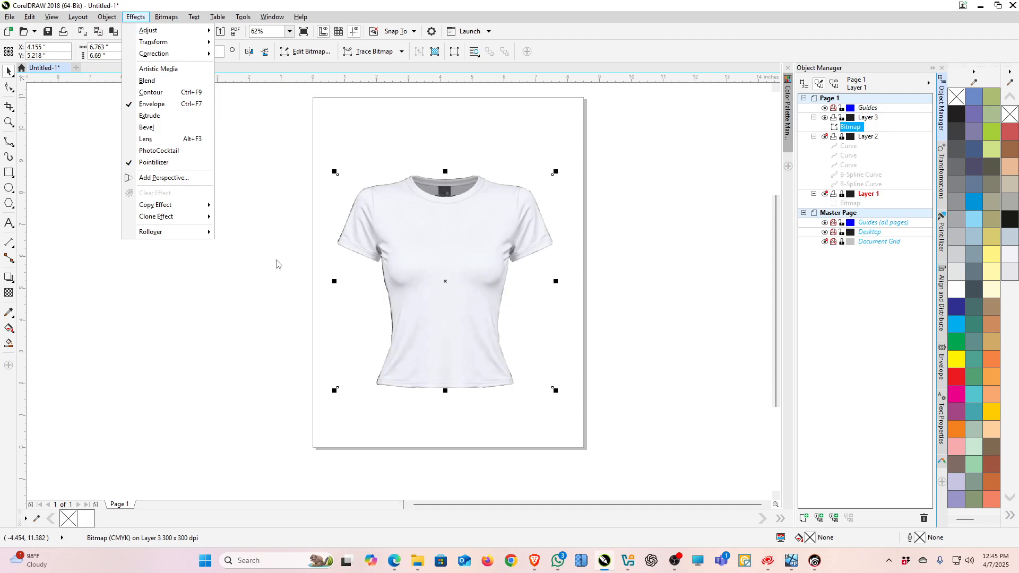
pyautogui.click(812, 561)
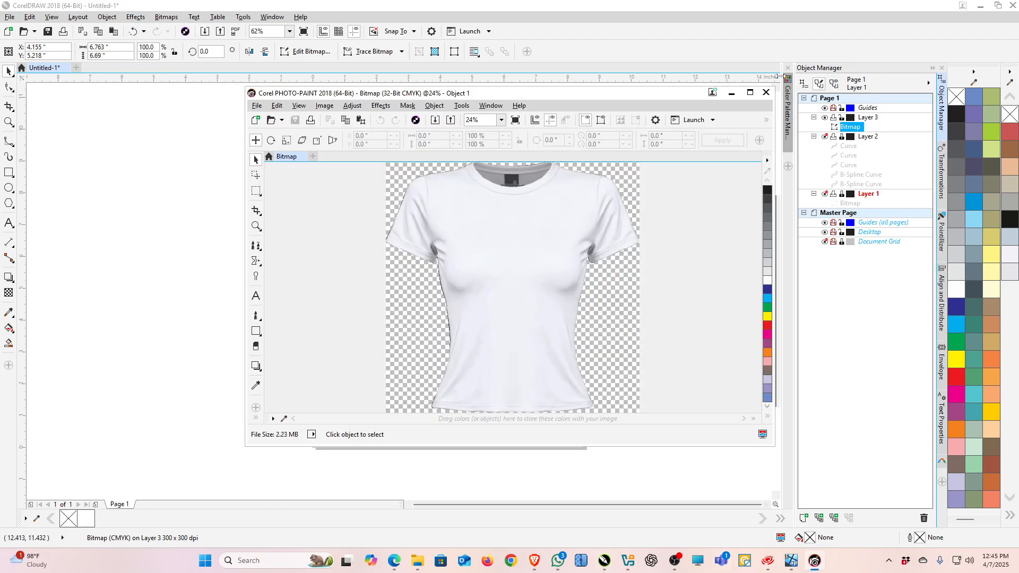
pyautogui.click(751, 92)
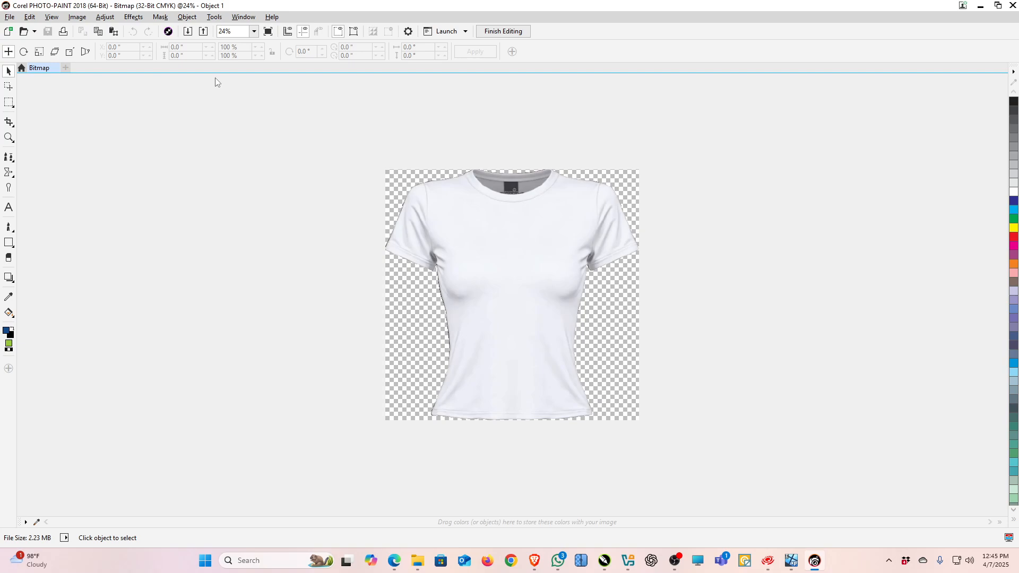
pyautogui.click(103, 18)
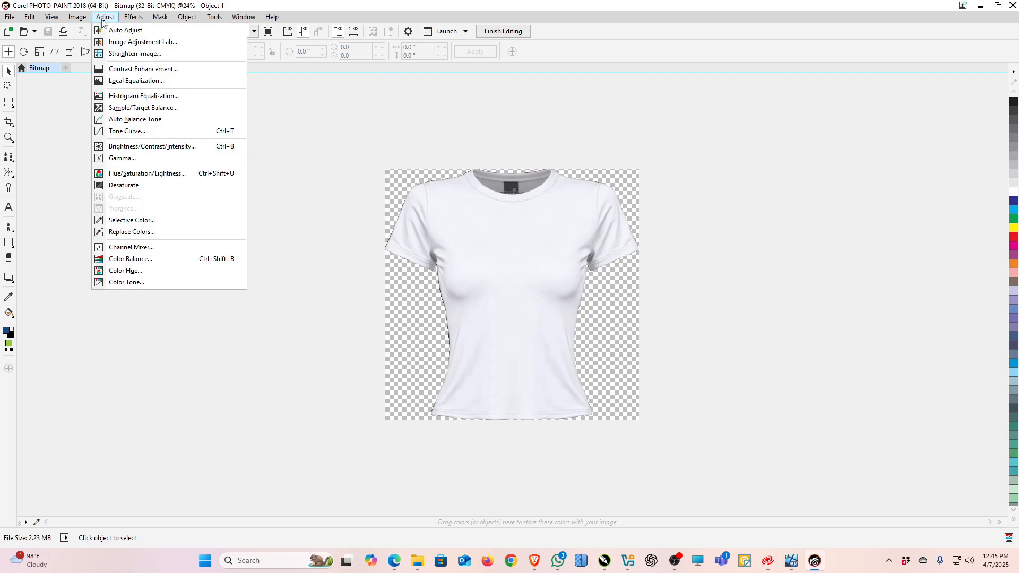
pyautogui.click(161, 190)
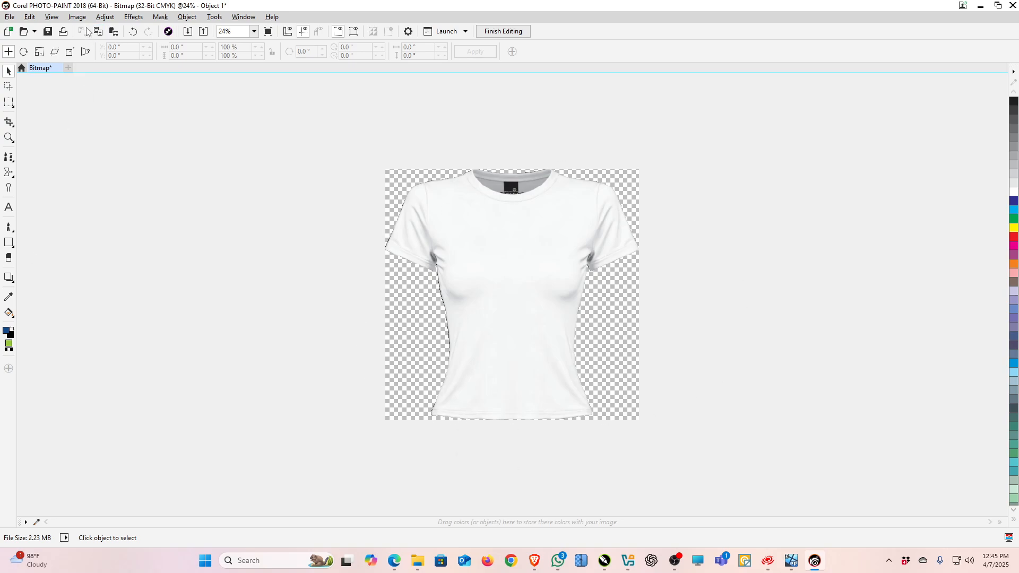
# Adjust the T-shirt image in the Image Adjustment Lab with brightness -34 and contrast 14.
pyautogui.click(101, 18)
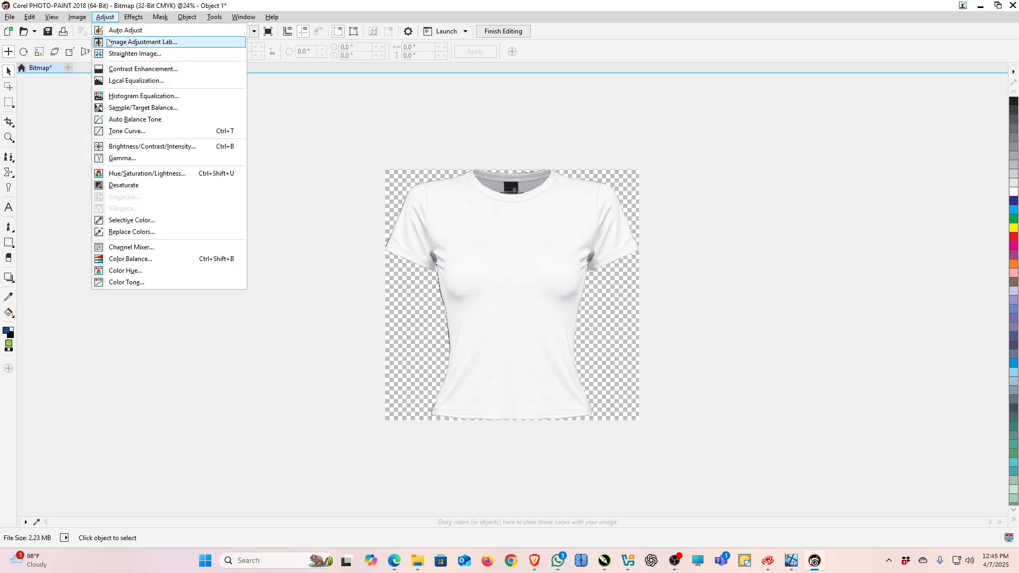
pyautogui.click(139, 44)
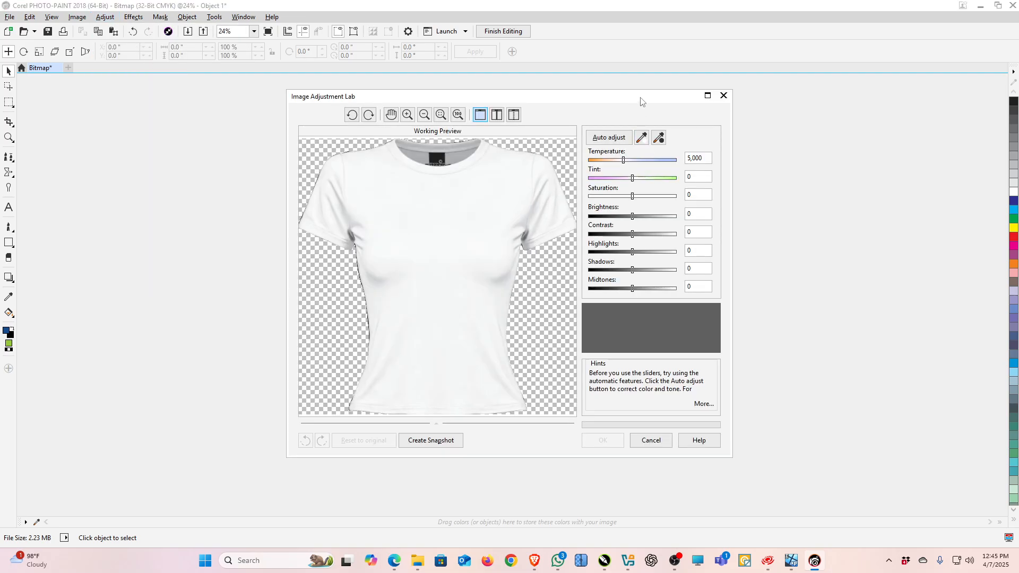
pyautogui.moveTo(640, 102); pyautogui.dragTo(886, 148)
pyautogui.moveTo(889, 262); pyautogui.dragTo(881, 264)
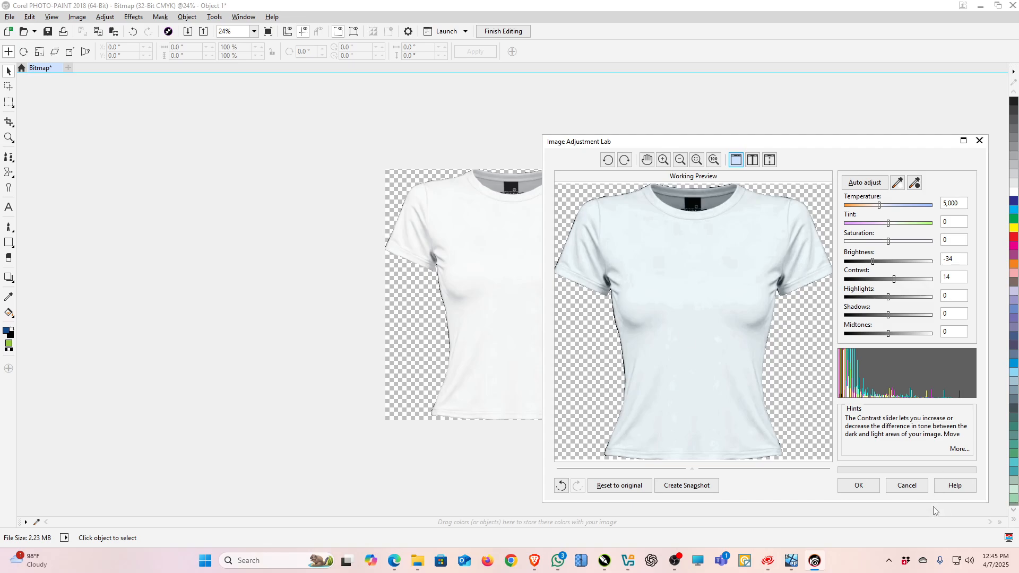
pyautogui.click(859, 485)
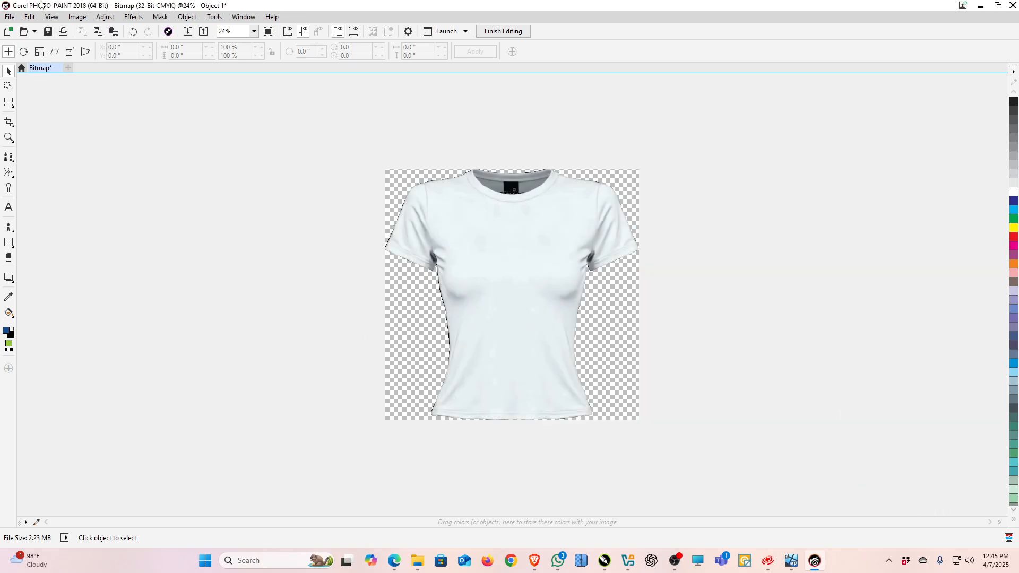
# Desaturate the adjusted T-shirt image again to remove its bluish tint.
pyautogui.click(98, 17)
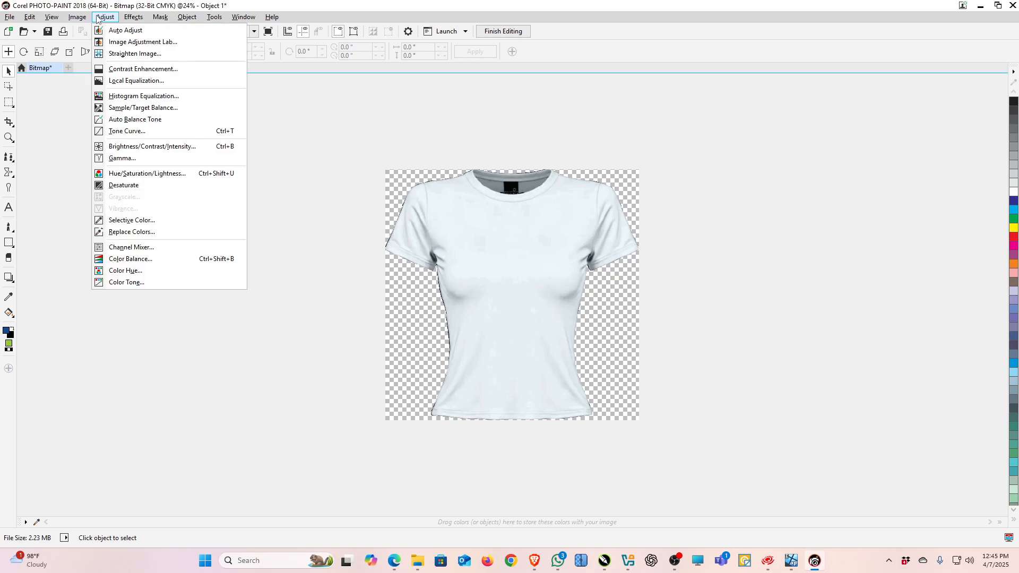
pyautogui.click(136, 185)
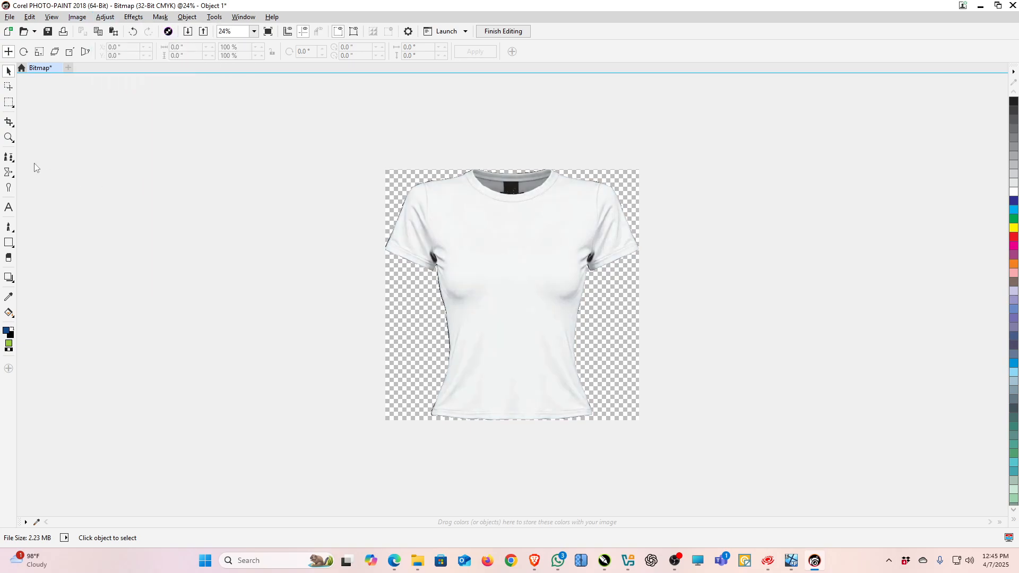
pyautogui.scroll(-1, 555, 239)
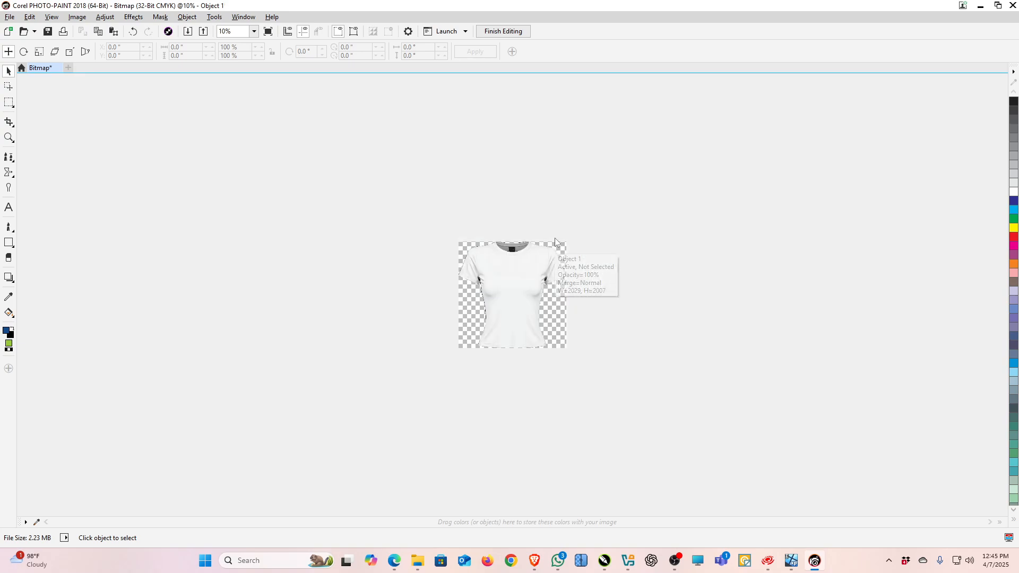
pyautogui.scroll(1, 555, 239)
pyautogui.scroll(1, 556, 238)
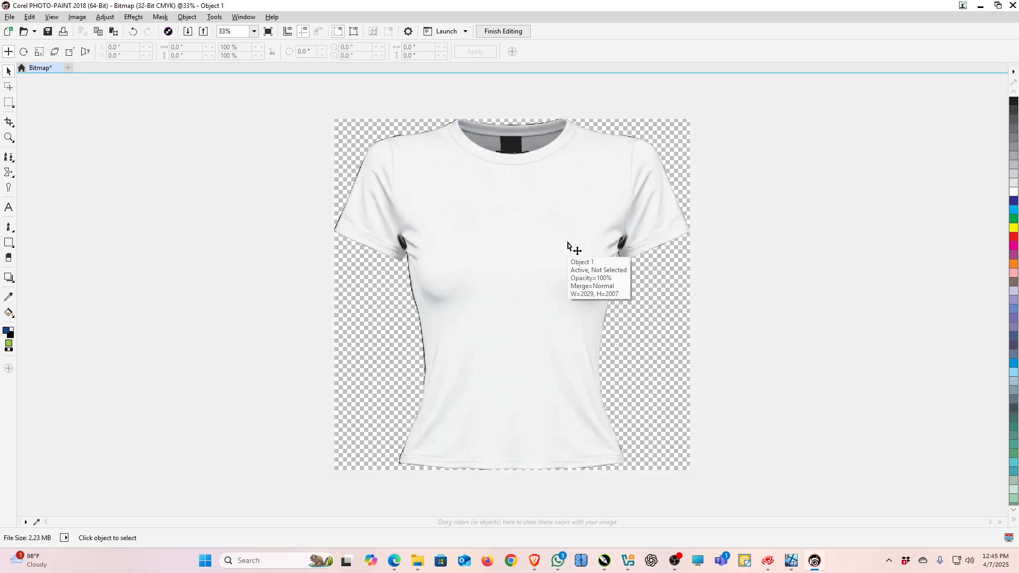
# Save the changes to the T-shirt bitmap, close Corel PHOTO-PAINT, and return to the CorelDRAW document.
pyautogui.click(58, 68)
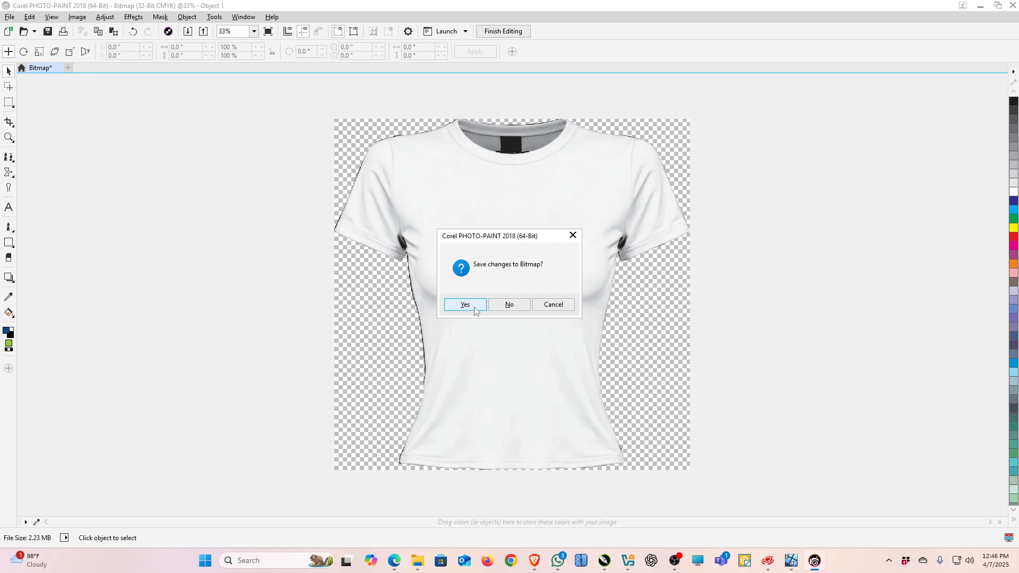
pyautogui.click(465, 305)
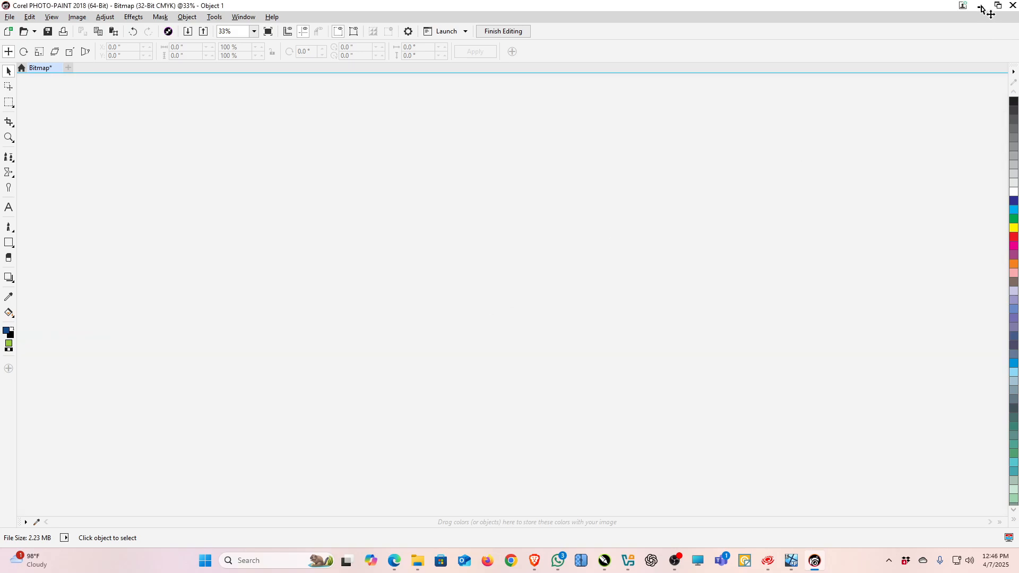
pyautogui.click(609, 562)
pyautogui.moveTo(618, 562)
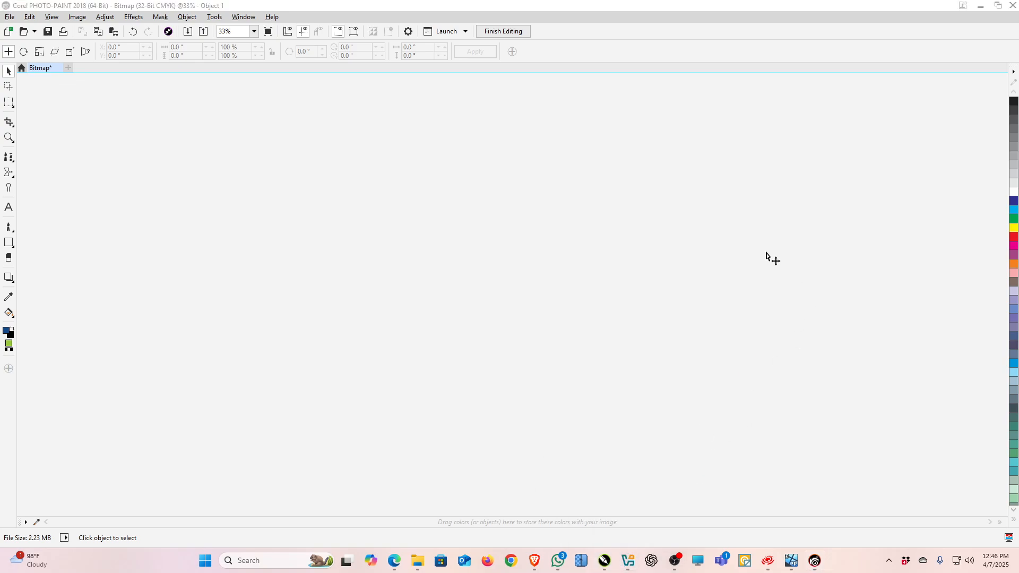
pyautogui.moveTo(606, 566)
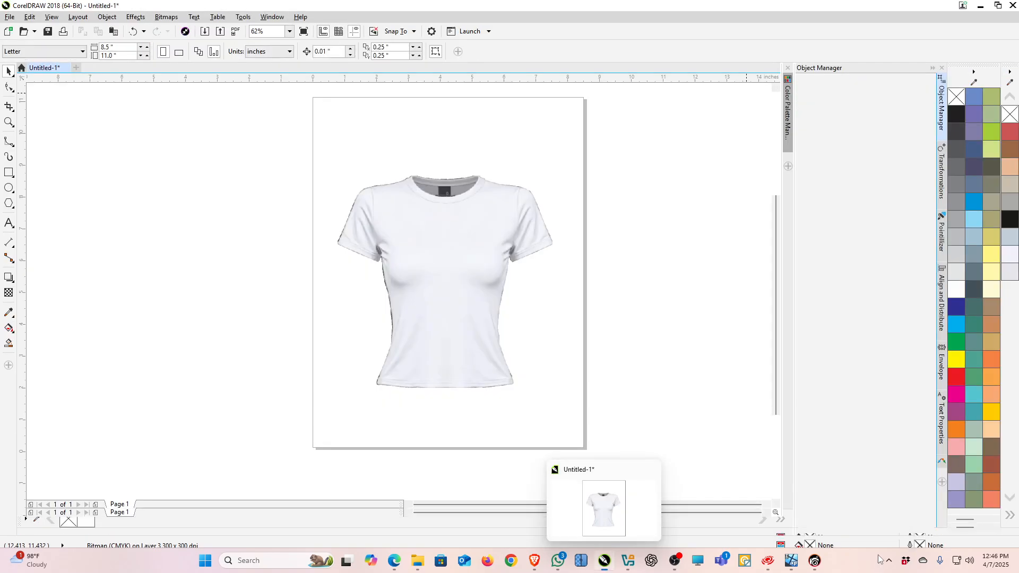
pyautogui.click(610, 515)
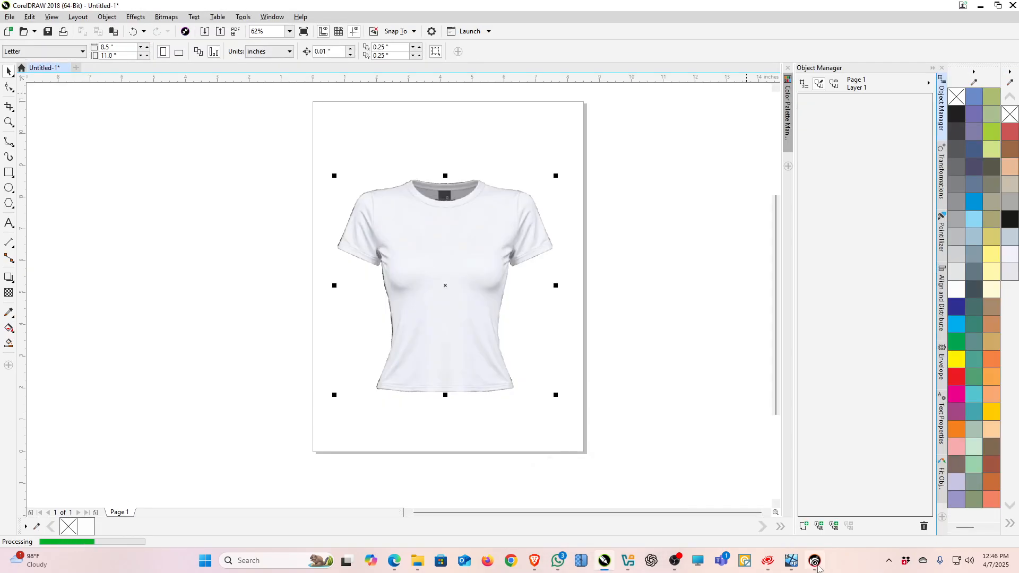
pyautogui.click(636, 377)
pyautogui.click(816, 562)
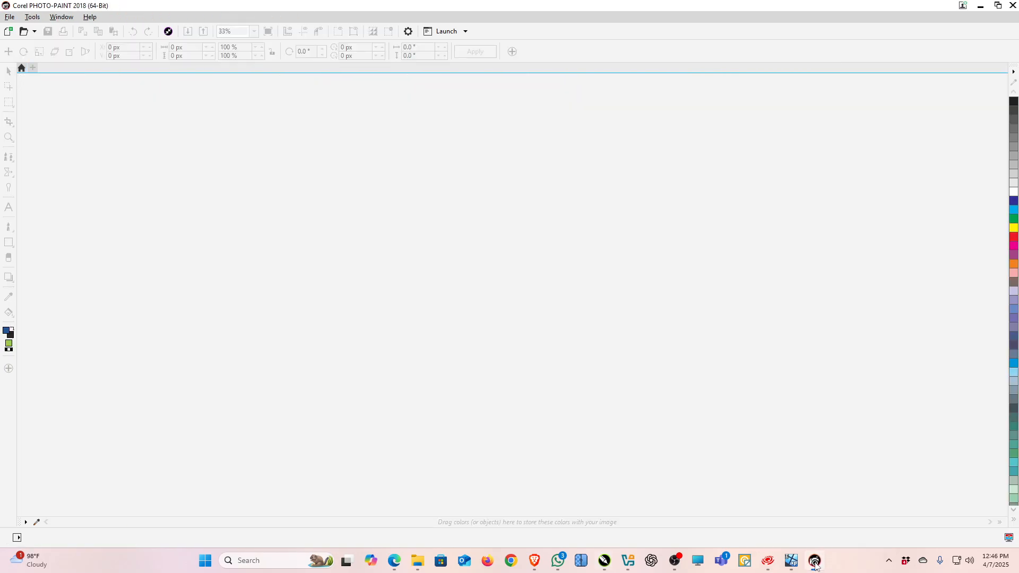
pyautogui.click(1013, 6)
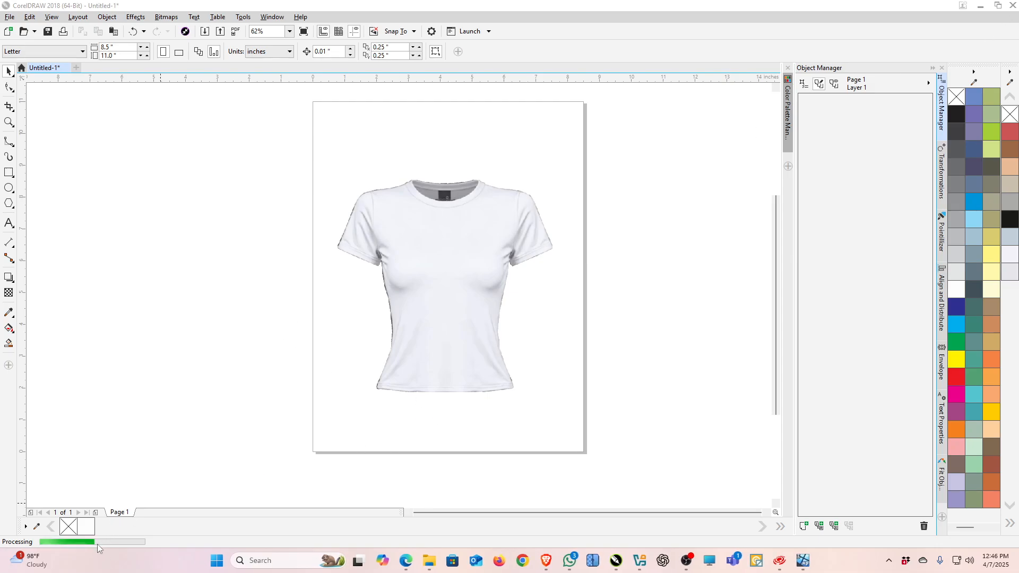
pyautogui.click(431, 309)
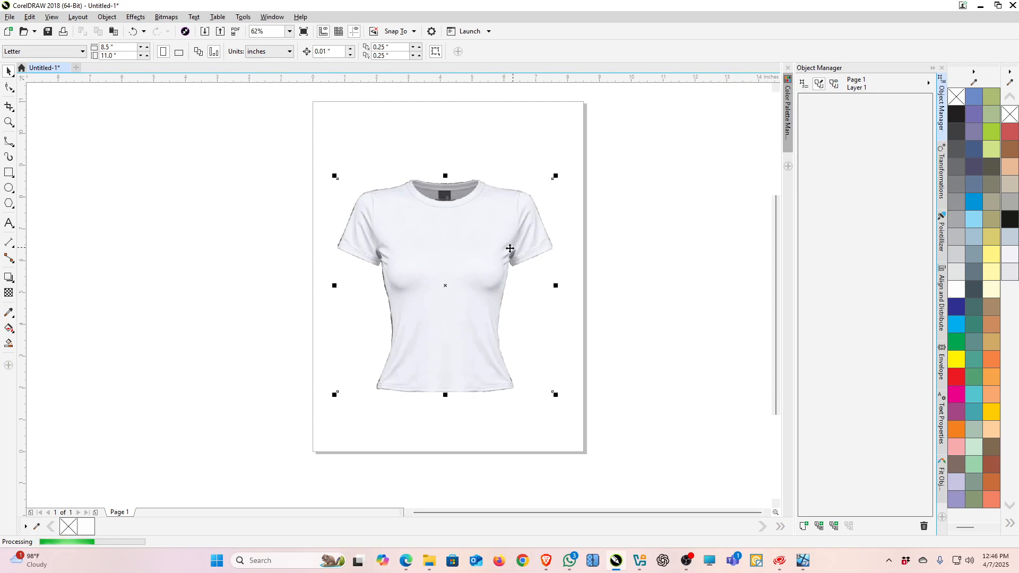
pyautogui.scroll(-2, 507, 249)
pyautogui.scroll(4, 475, 403)
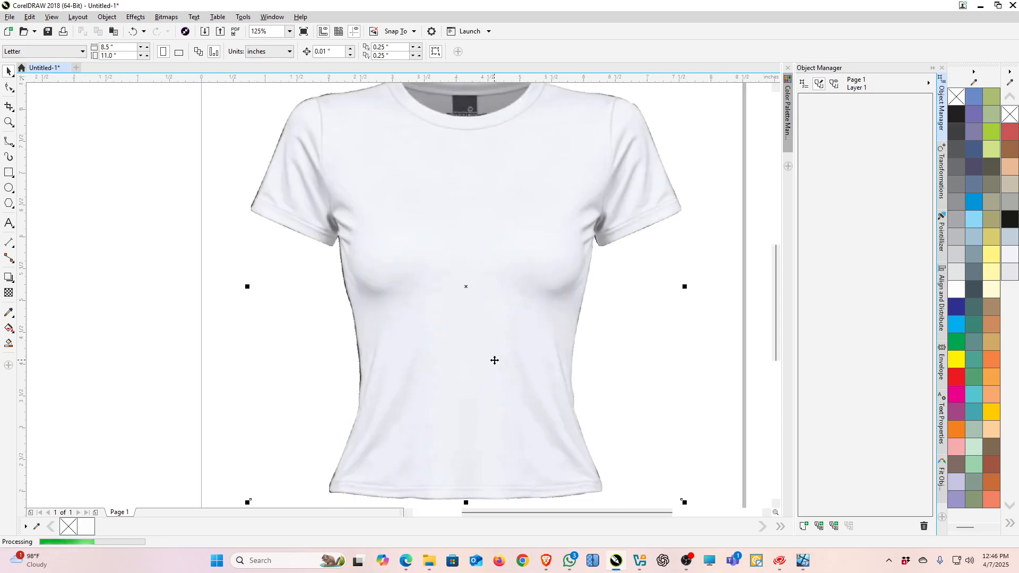
pyautogui.scroll(-2, 494, 360)
pyautogui.scroll(2, 494, 361)
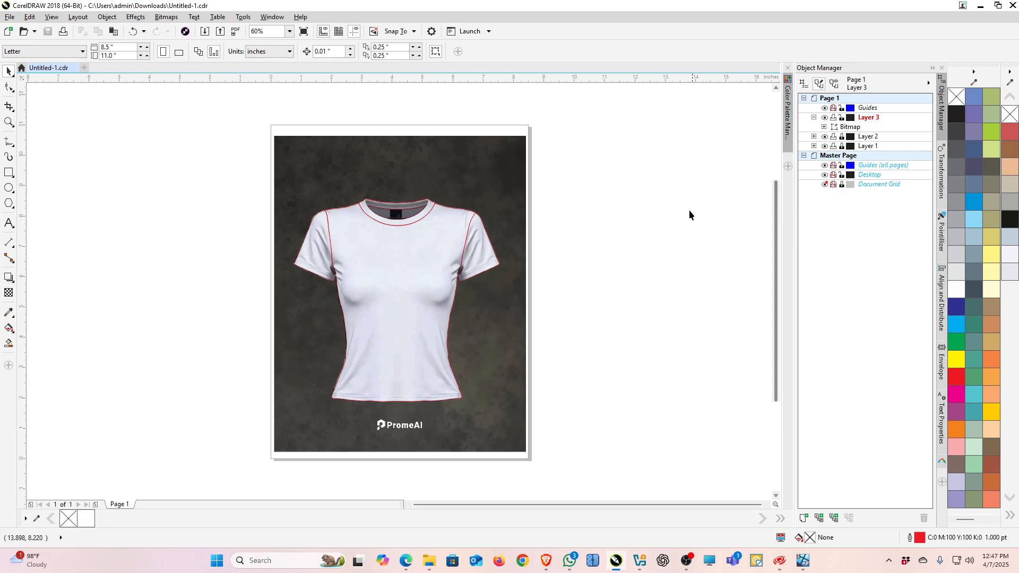
# Use the Multiply merge mode for the Layer 3 T-shirt bitmap's transparency and lock Layer 3.
pyautogui.click(851, 128)
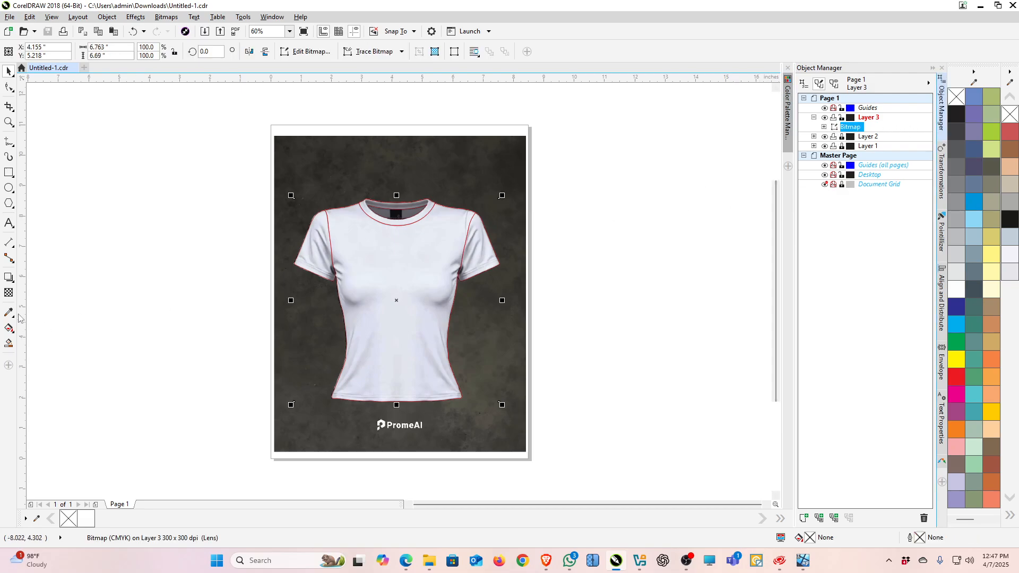
pyautogui.click(8, 293)
pyautogui.click(124, 52)
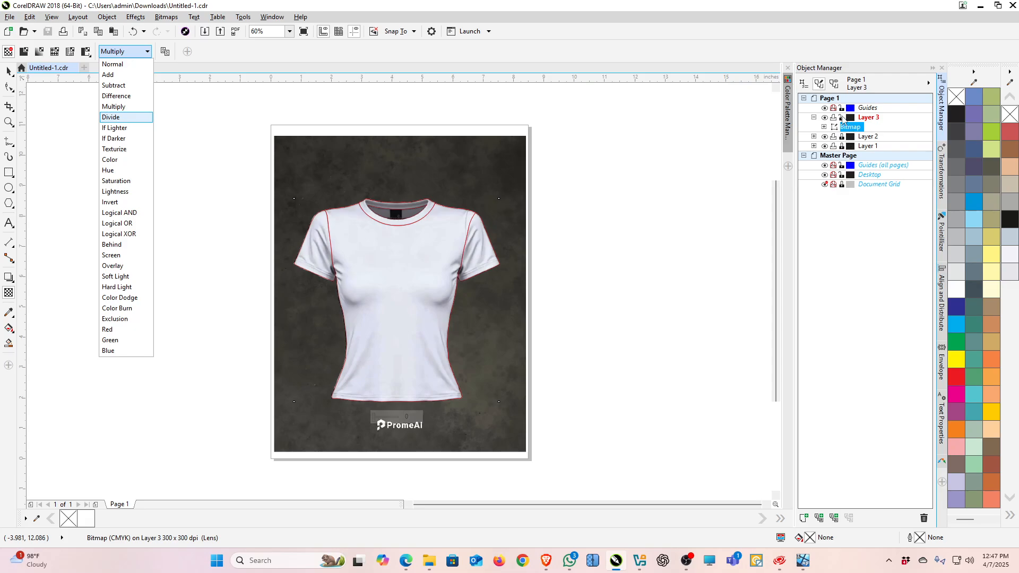
pyautogui.click(842, 118)
pyautogui.click(842, 118)
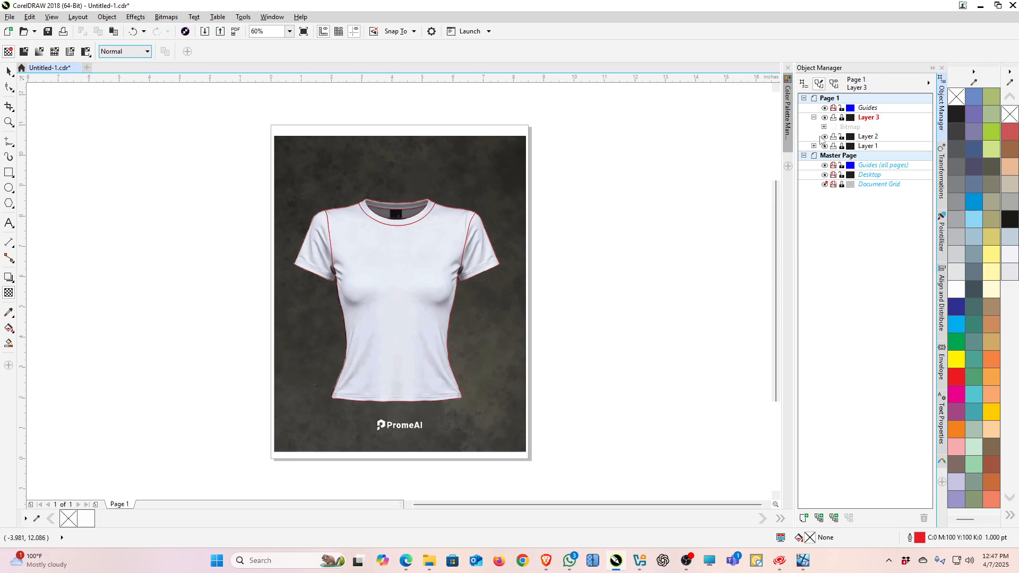
# Make Layer 2 active, select all five traced T-shirt curves on it, and remove their outlines.
pyautogui.click(814, 137)
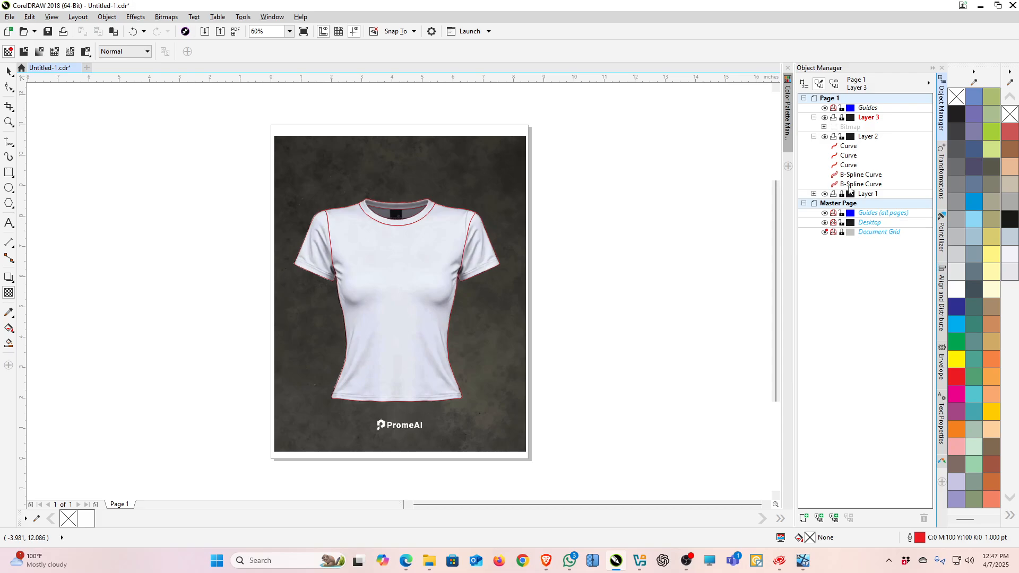
pyautogui.click(876, 137)
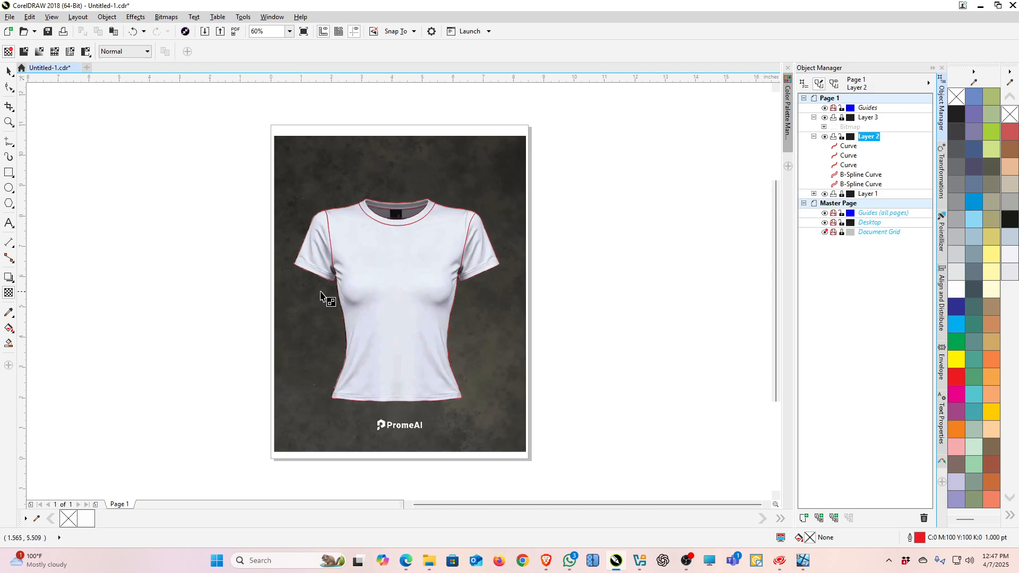
pyautogui.scroll(2, 318, 284)
pyautogui.click(9, 70)
pyautogui.scroll(-2, 118, 198)
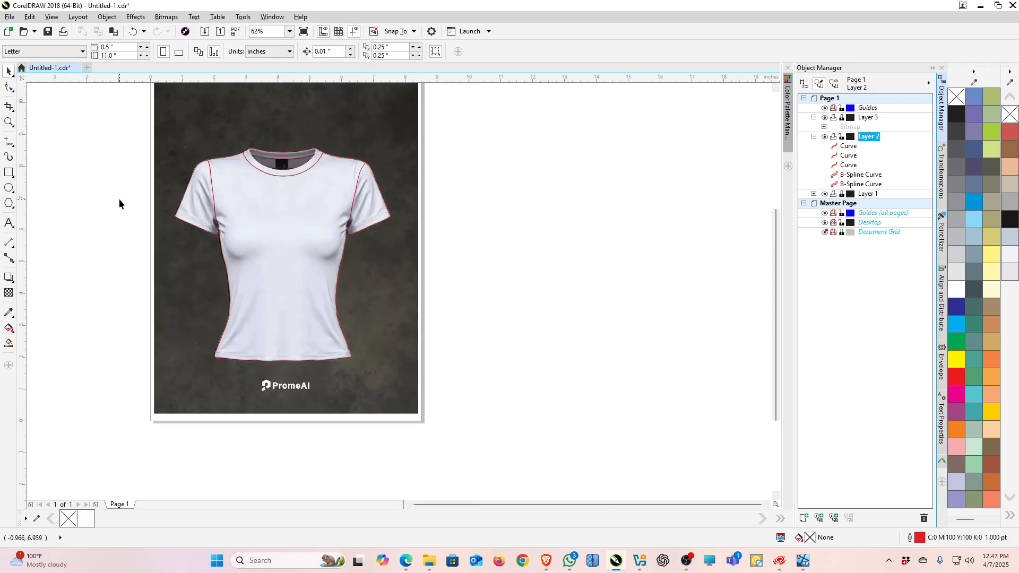
pyautogui.moveTo(108, 112); pyautogui.dragTo(470, 396)
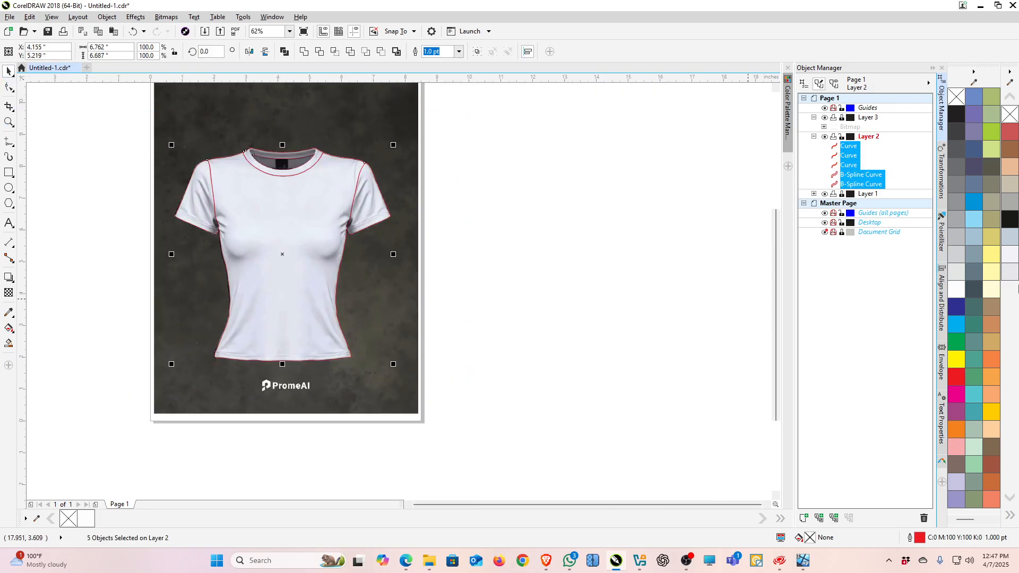
pyautogui.rightClick(1010, 114)
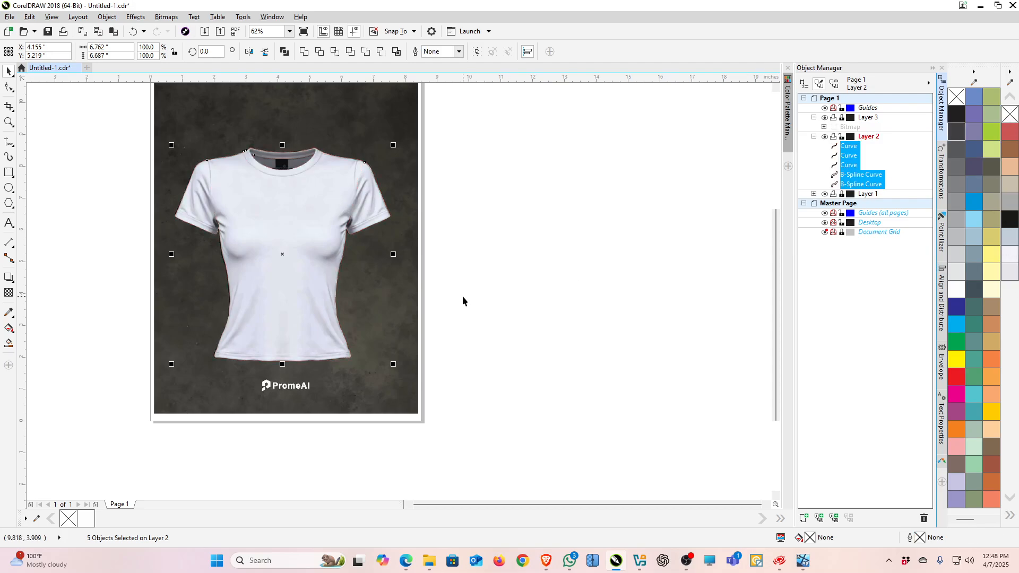
# Fill the selected T-shirt curves on Layer 2 with cyan (C100 M0 Y0 K0) and deselect them.
pyautogui.click(957, 324)
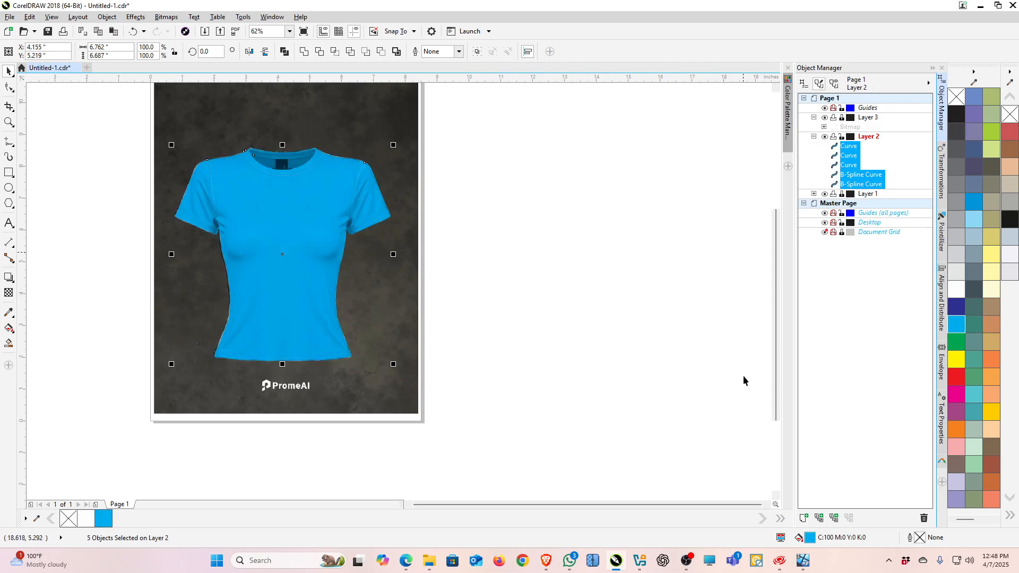
pyautogui.click(710, 392)
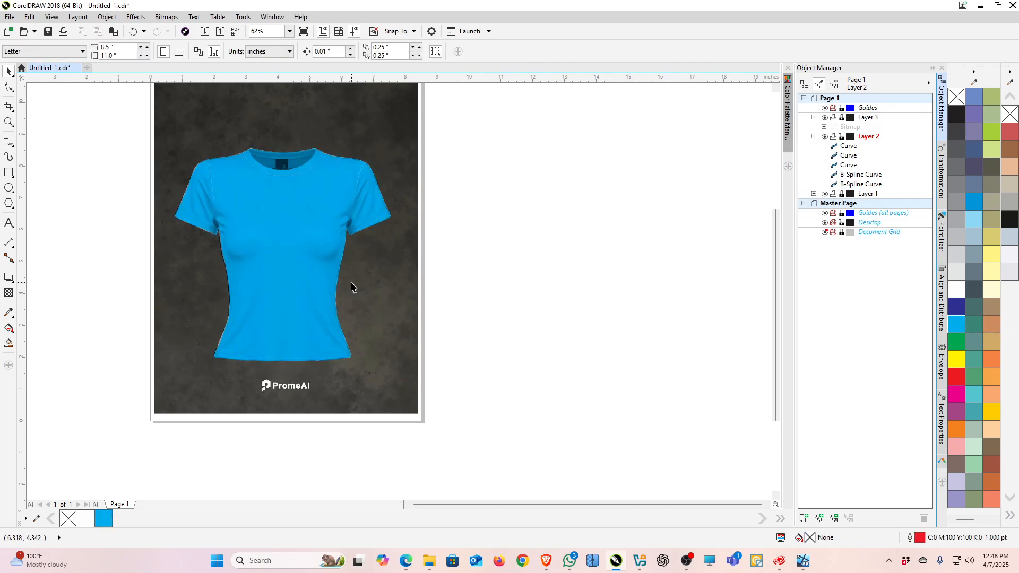
pyautogui.scroll(2, 228, 169)
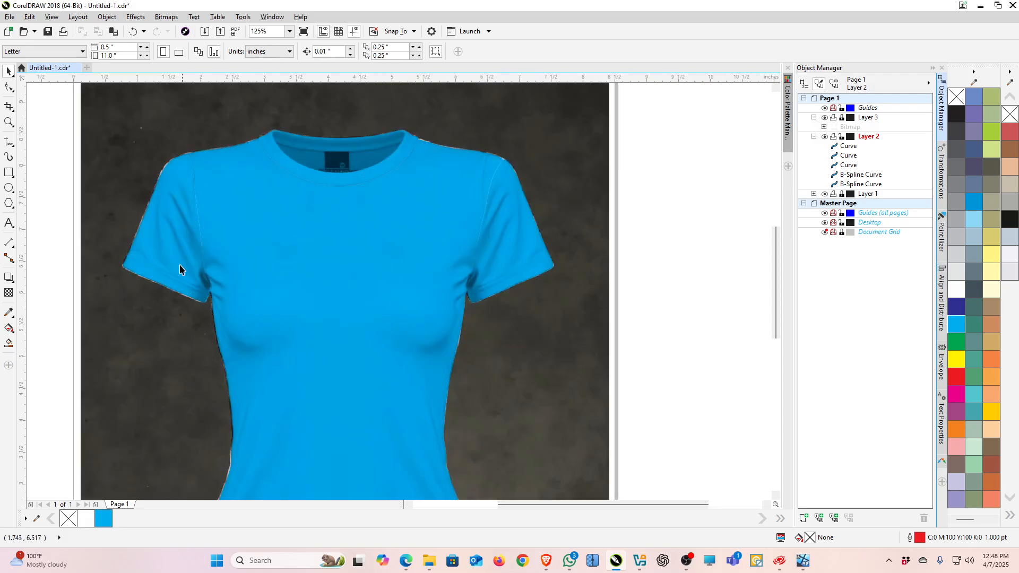
# Draw a closed B-spline about 7.27 by 3.67 in around the T-shirt's shoulders, crossing straight over the chest and diagonally across both sleeves.
pyautogui.click(9, 142)
pyautogui.click(13, 146)
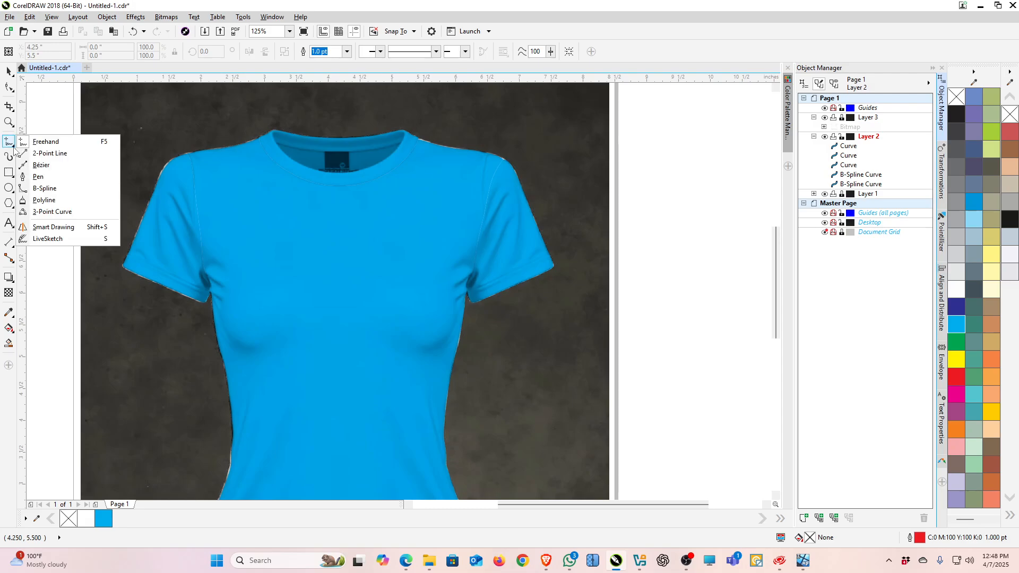
pyautogui.click(55, 188)
pyautogui.click(158, 301)
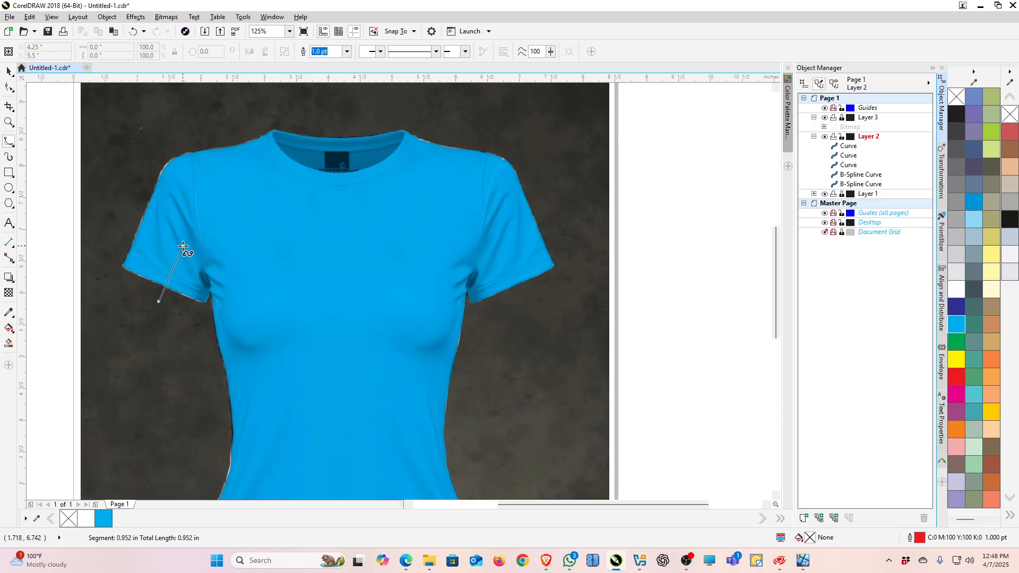
pyautogui.click(195, 226)
pyautogui.click(481, 227)
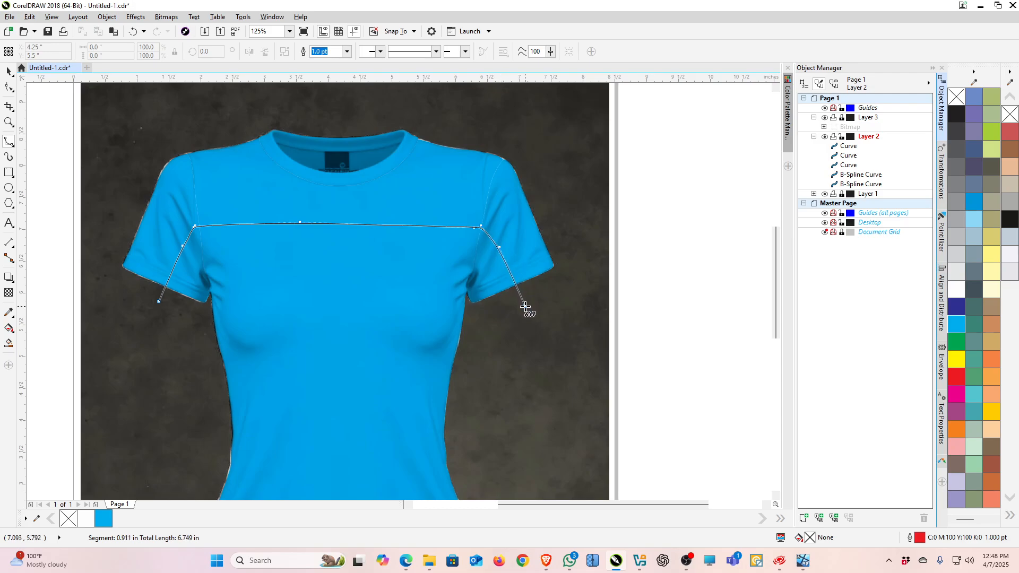
pyautogui.click(527, 308)
pyautogui.click(563, 297)
pyautogui.click(568, 167)
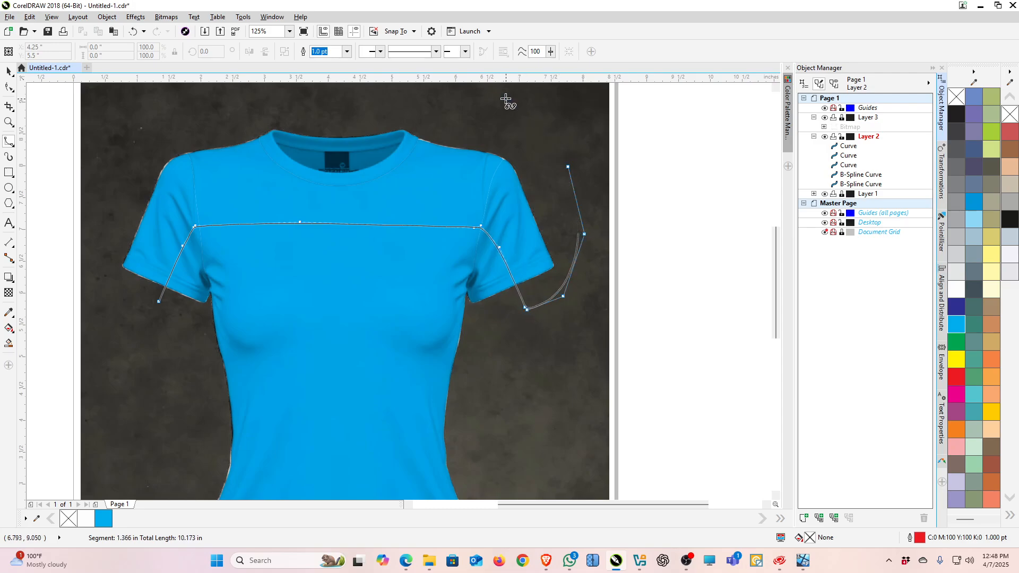
pyautogui.click(505, 99)
pyautogui.click(317, 86)
pyautogui.click(162, 128)
pyautogui.click(114, 185)
pyautogui.click(115, 278)
pyautogui.click(124, 331)
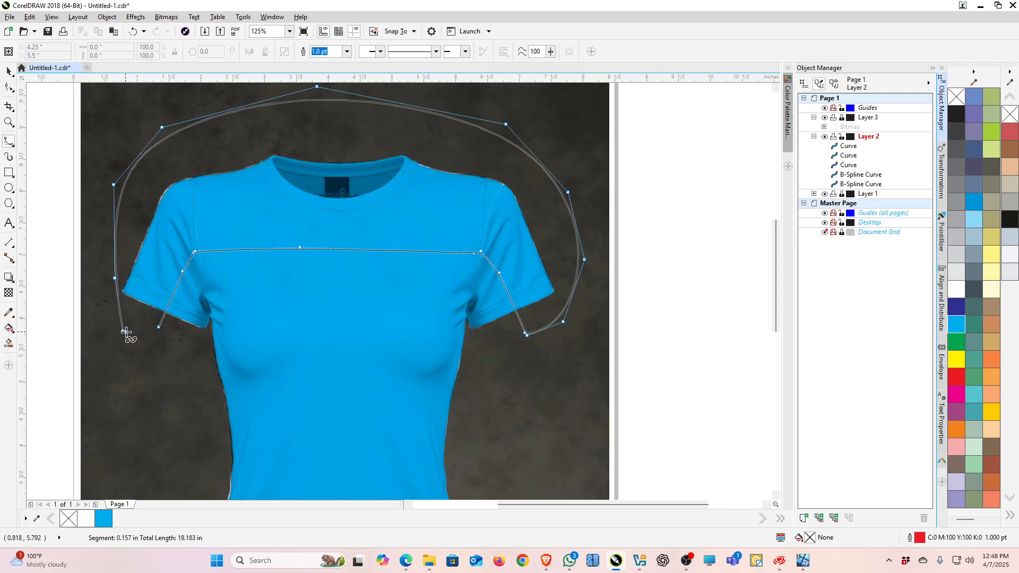
pyautogui.click(147, 332)
pyautogui.click(159, 328)
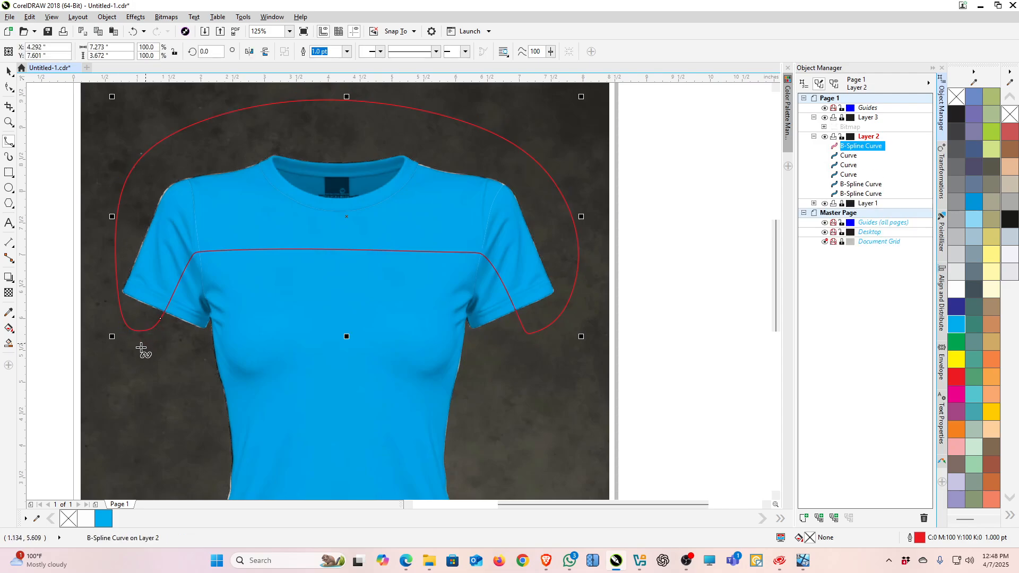
# Intersect the closed B-spline shape with each of the two sleeve curves, keeping the original curves.
pyautogui.click(8, 72)
pyautogui.click(256, 296)
pyautogui.click(183, 318)
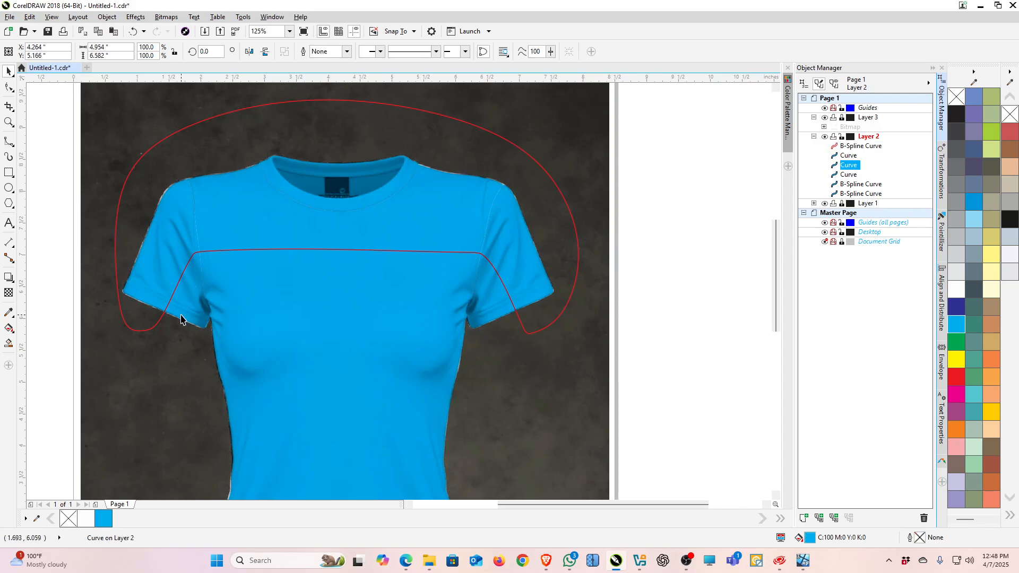
pyautogui.keyDown('shift'); pyautogui.click(237, 126); pyautogui.keyUp('shift')
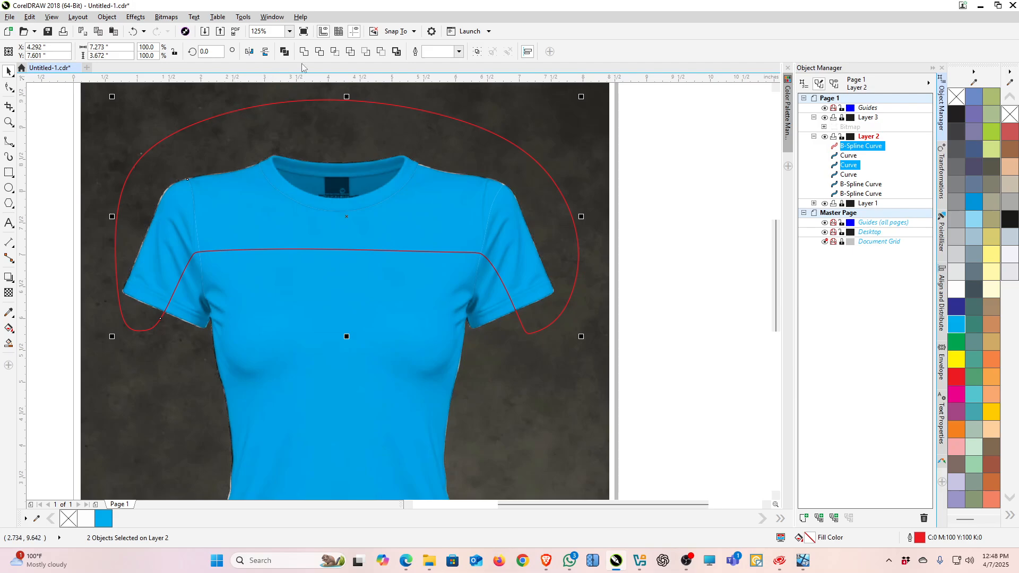
pyautogui.click(335, 51)
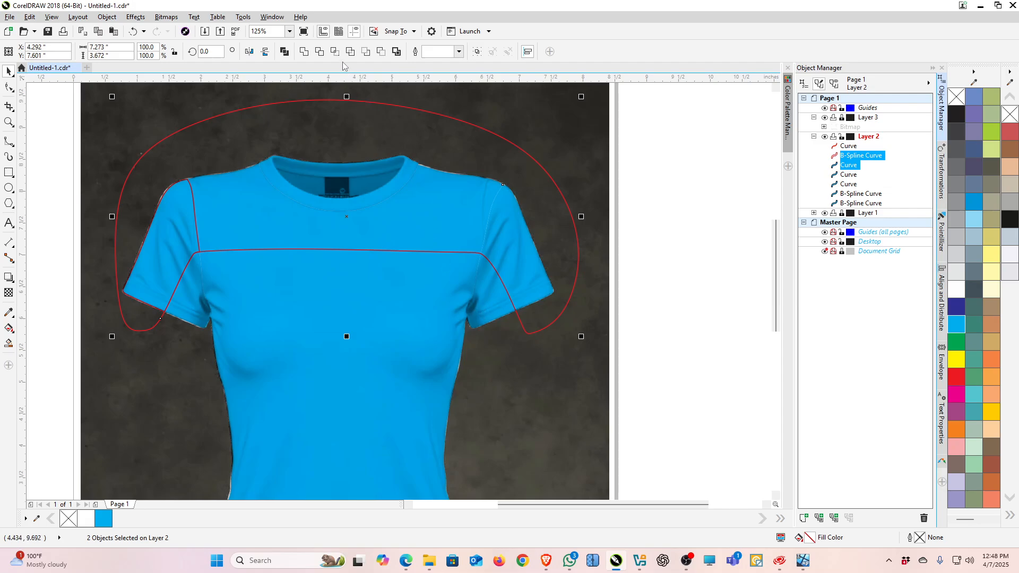
pyautogui.click(335, 51)
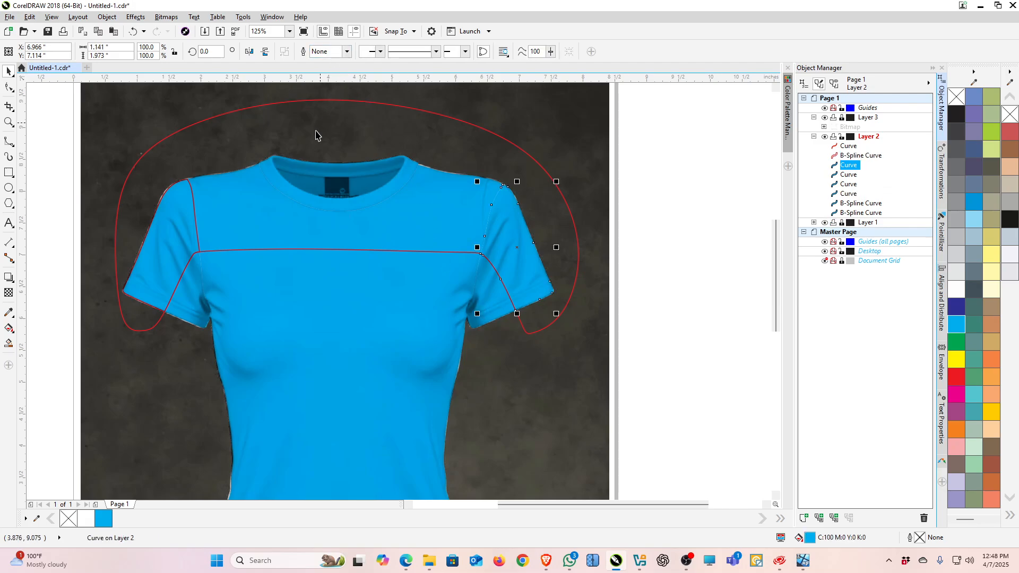
# Intersect the closed B-spline shape with the T-shirt's body curve, and delete the B-spline shape.
pyautogui.click(261, 124)
pyautogui.keyDown('shift'); pyautogui.click(287, 295); pyautogui.keyUp('shift')
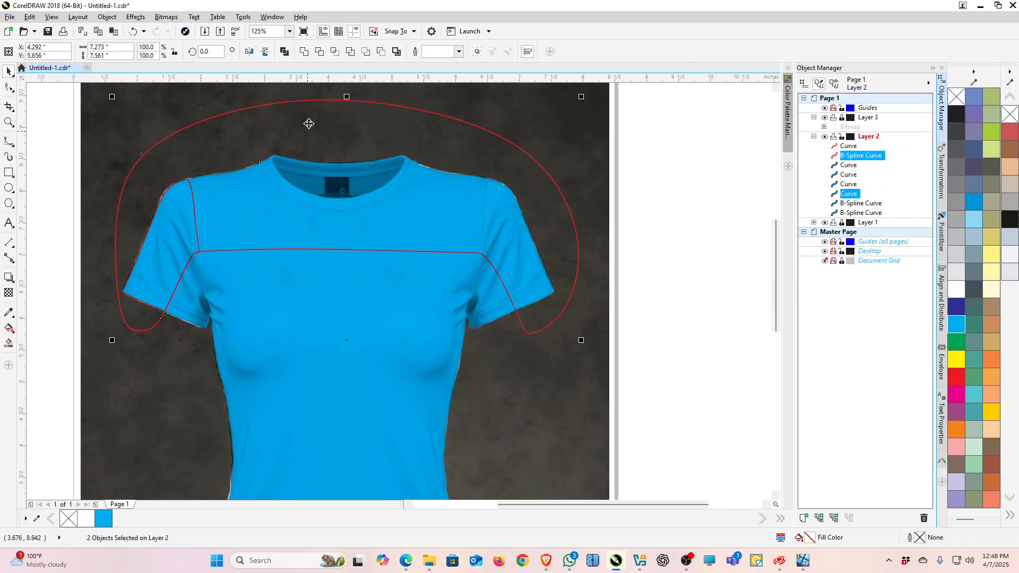
pyautogui.click(334, 52)
pyautogui.click(301, 113)
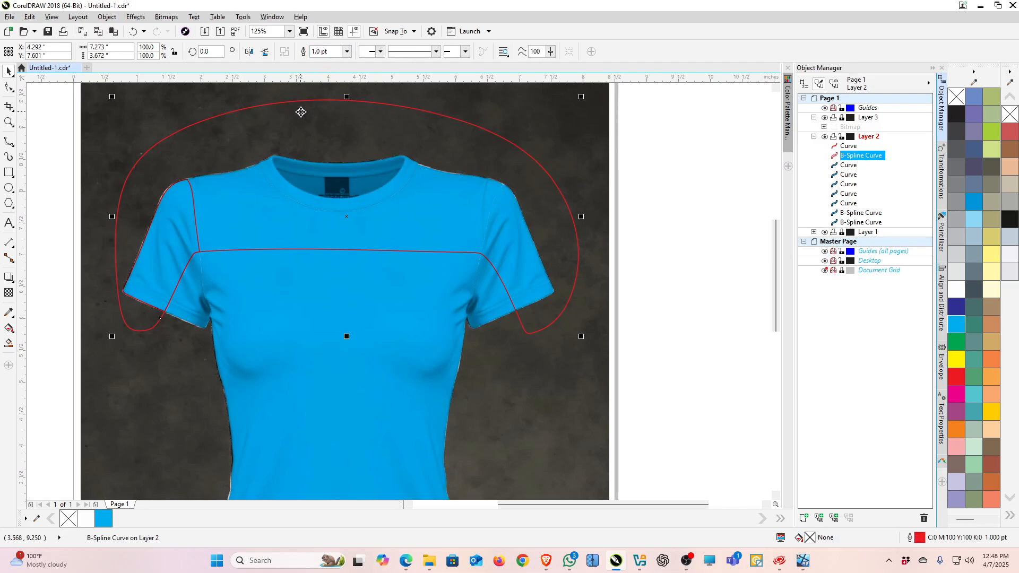
pyautogui.press('Delete')
# Remove the outline from the left sleeve's intersected piece, fill all three upper pieces with white (C0 M0 Y0 K0), and deselect them.
pyautogui.click(162, 246)
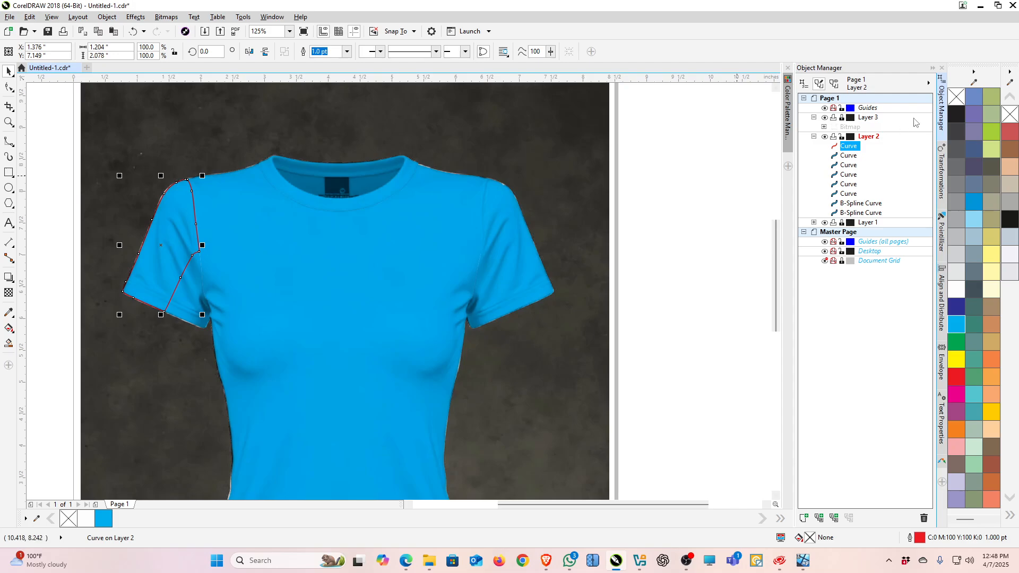
pyautogui.rightClick(1010, 115)
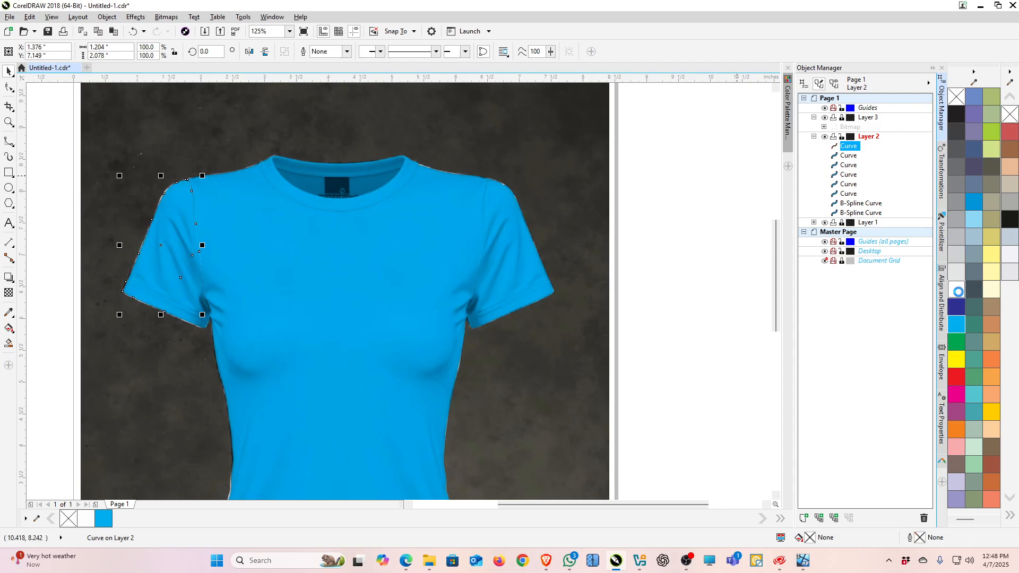
pyautogui.click(956, 289)
pyautogui.click(330, 223)
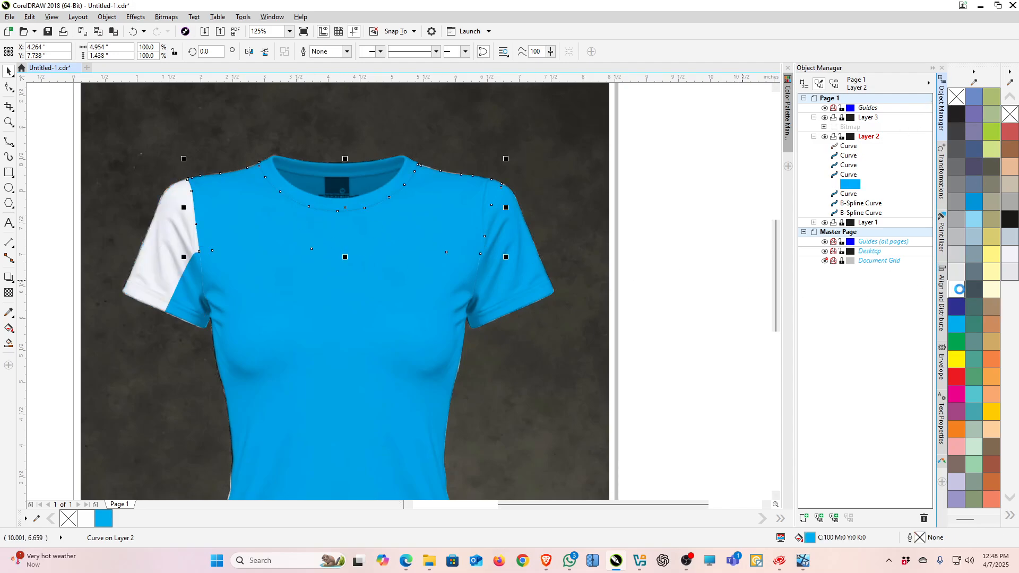
pyautogui.click(956, 289)
pyautogui.click(536, 243)
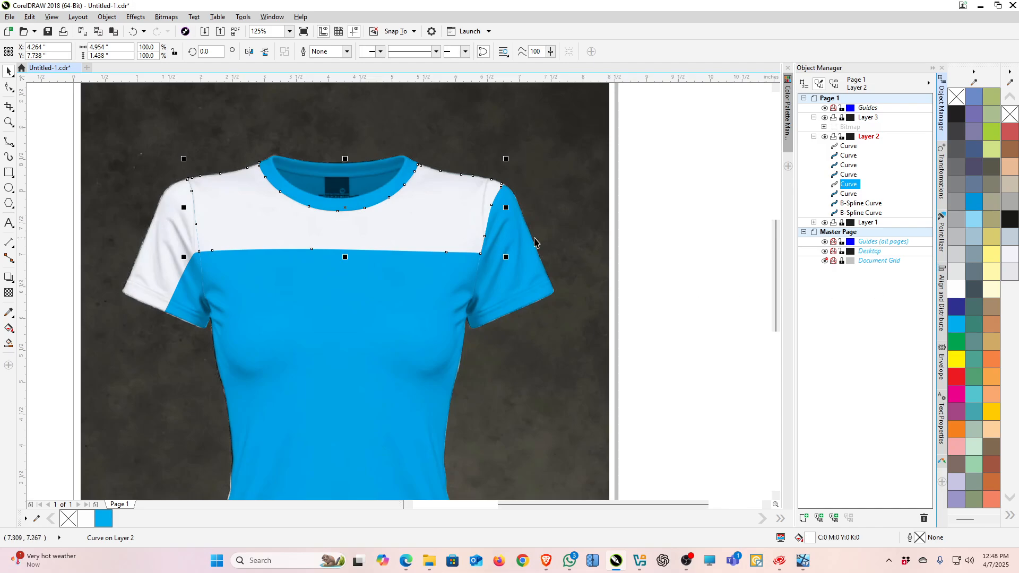
pyautogui.click(956, 290)
pyautogui.click(697, 346)
pyautogui.scroll(-1, 716, 257)
pyautogui.scroll(2, 655, 285)
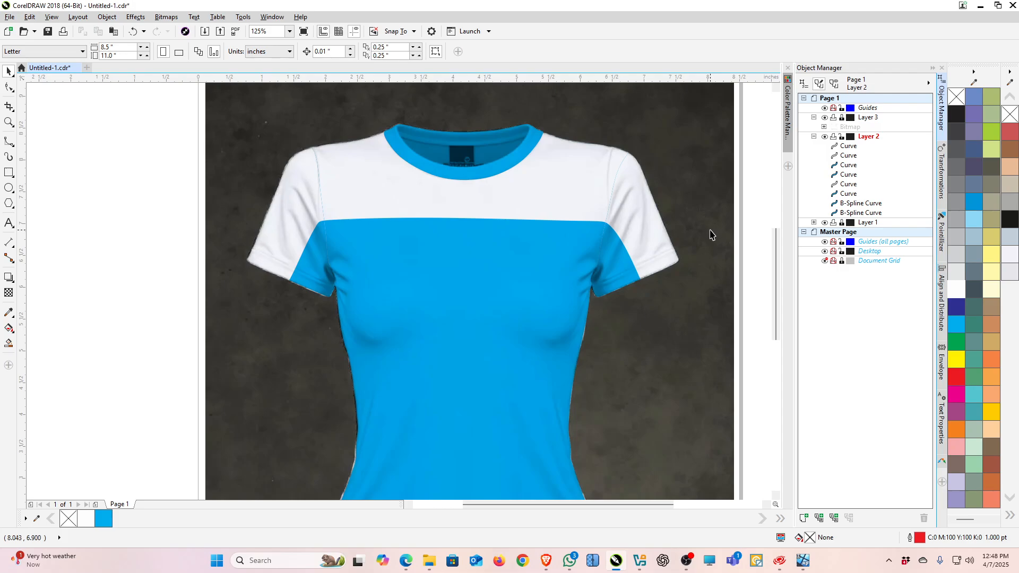
# Switch to Pinterest in the browser, find and open the black Detroit Underground poster with the yellow stripe, and copy its image.
pyautogui.click(544, 567)
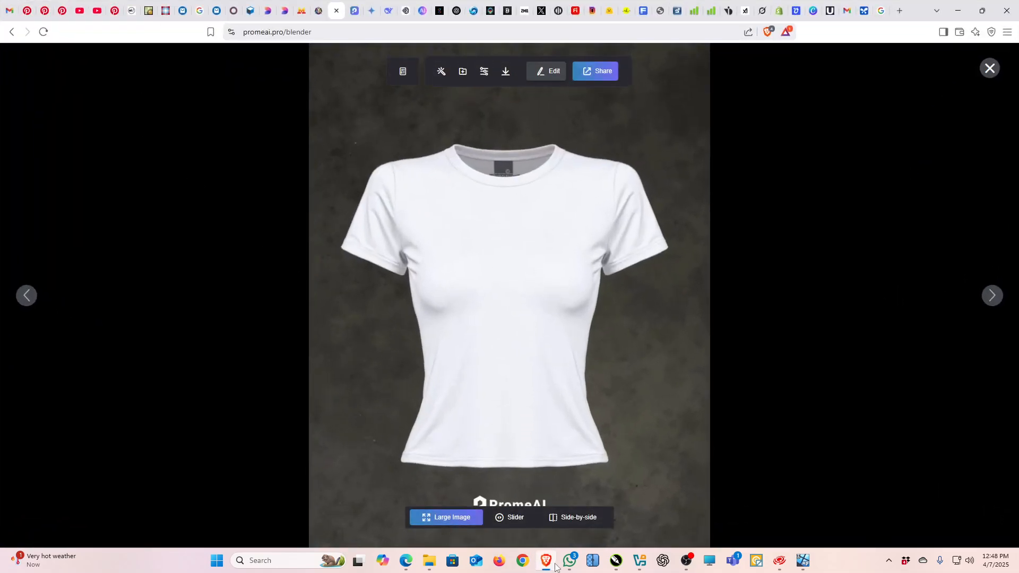
pyautogui.click(62, 11)
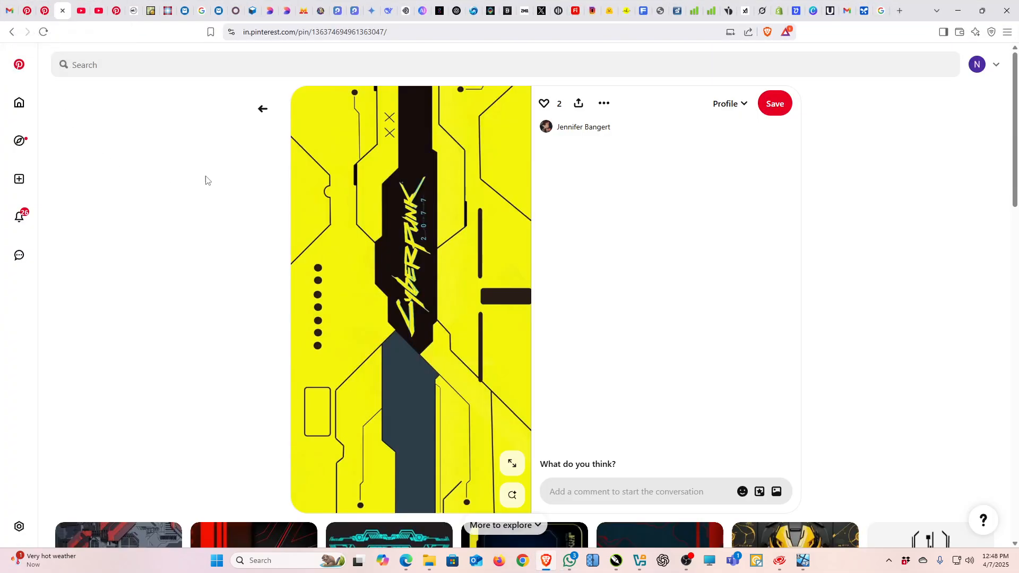
pyautogui.scroll(-7, 482, 194)
pyautogui.scroll(-4, 482, 198)
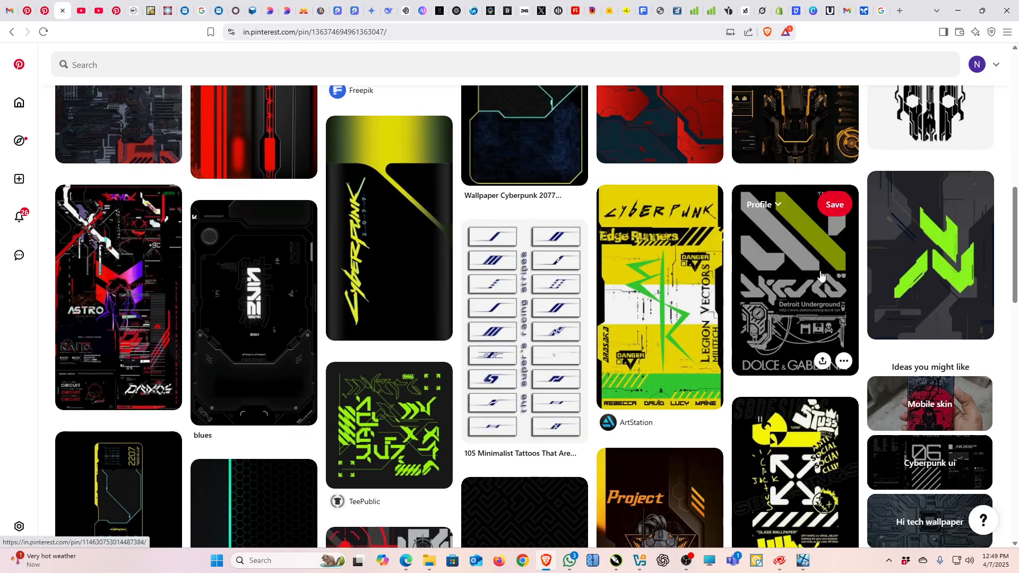
pyautogui.click(820, 276)
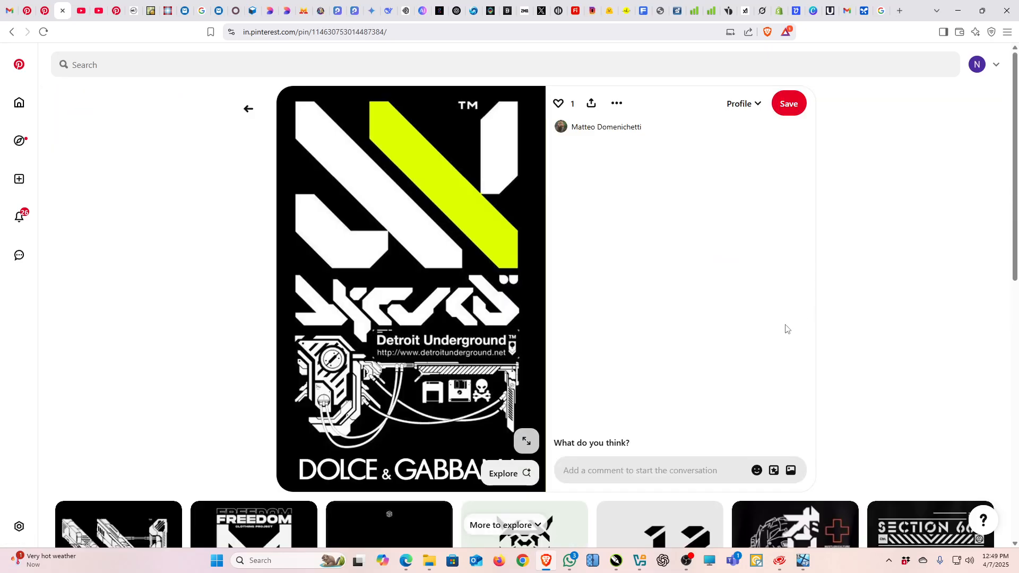
pyautogui.rightClick(433, 248)
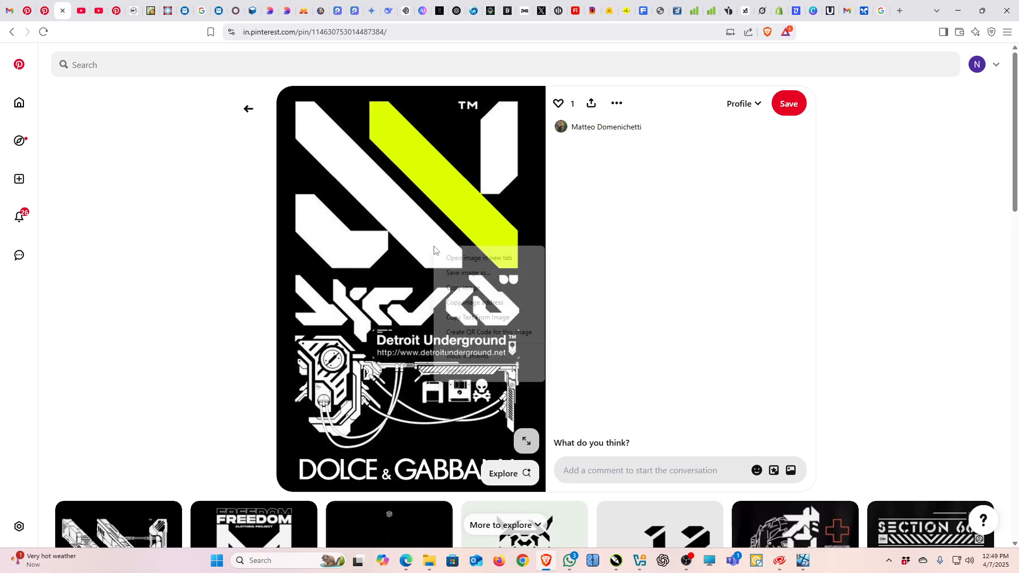
pyautogui.click(456, 287)
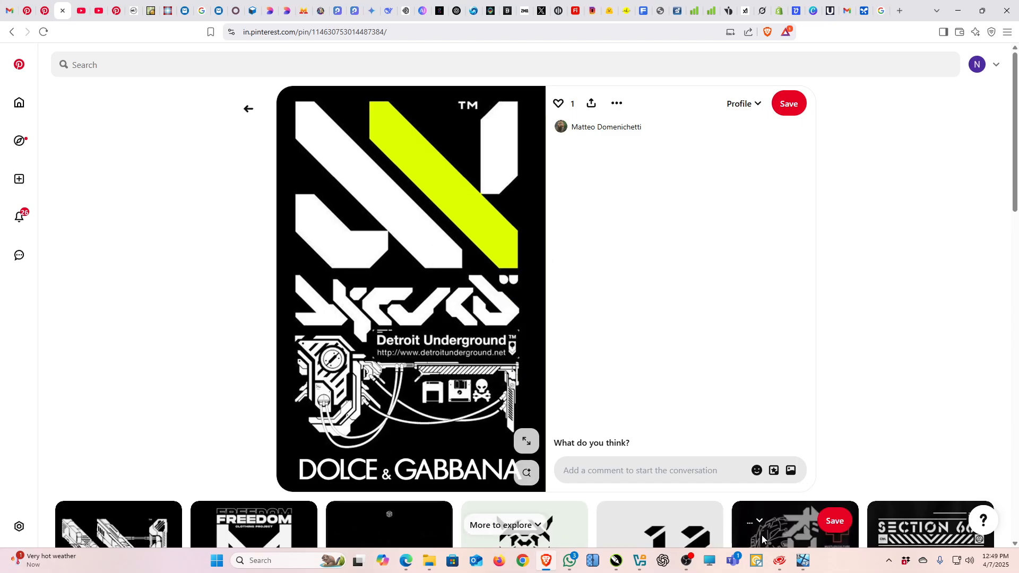
# Return to CorelDRAW, paste the copied poster onto Layer 2, and shrink it to about 0.79 by 1.19 in on the T-shirt's chest.
pyautogui.click(619, 567)
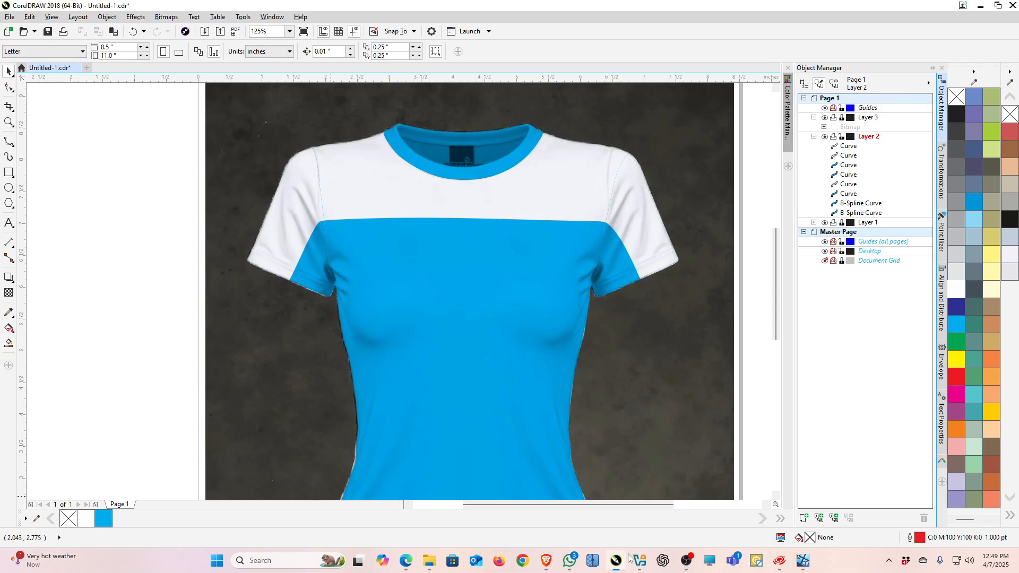
pyautogui.rightClick(106, 240)
pyautogui.click(144, 323)
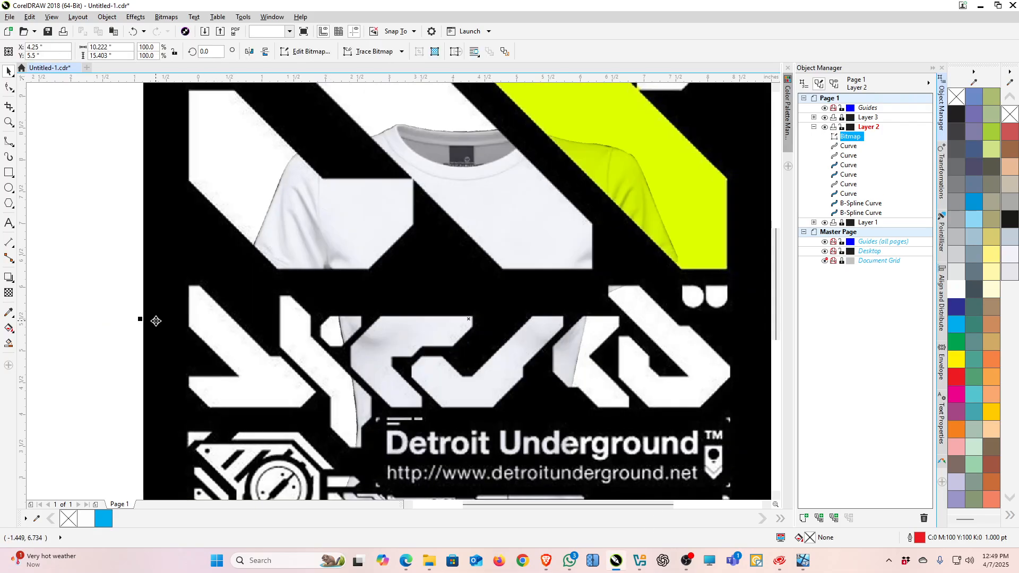
pyautogui.scroll(-3, 498, 282)
pyautogui.scroll(1, 501, 271)
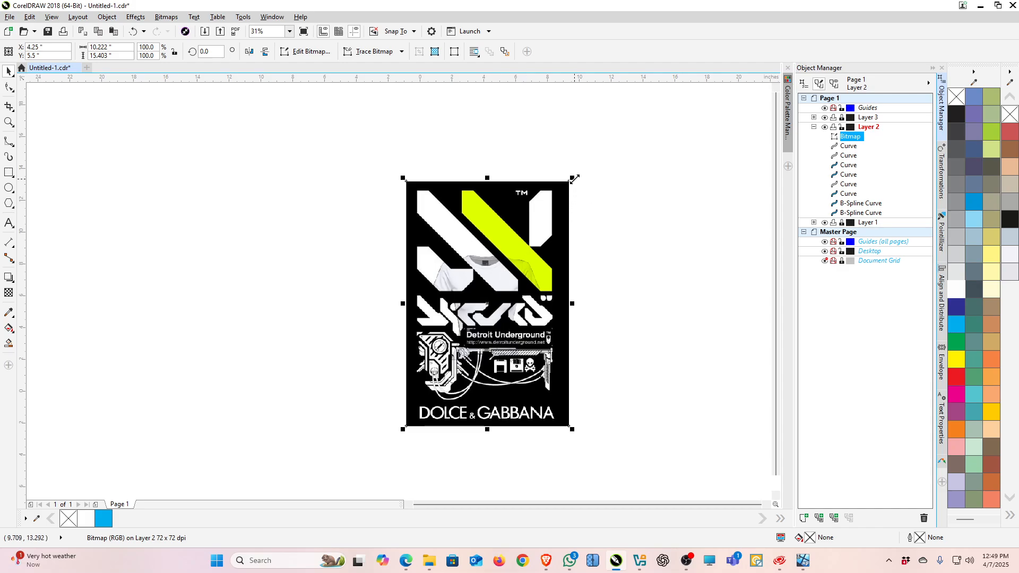
pyautogui.moveTo(574, 178); pyautogui.dragTo(486, 296)
# Enlarge the poster bitmap to about 1.25 by 1.89 in and place it centered on the cyan chest, below the white band.
pyautogui.scroll(4, 485, 296)
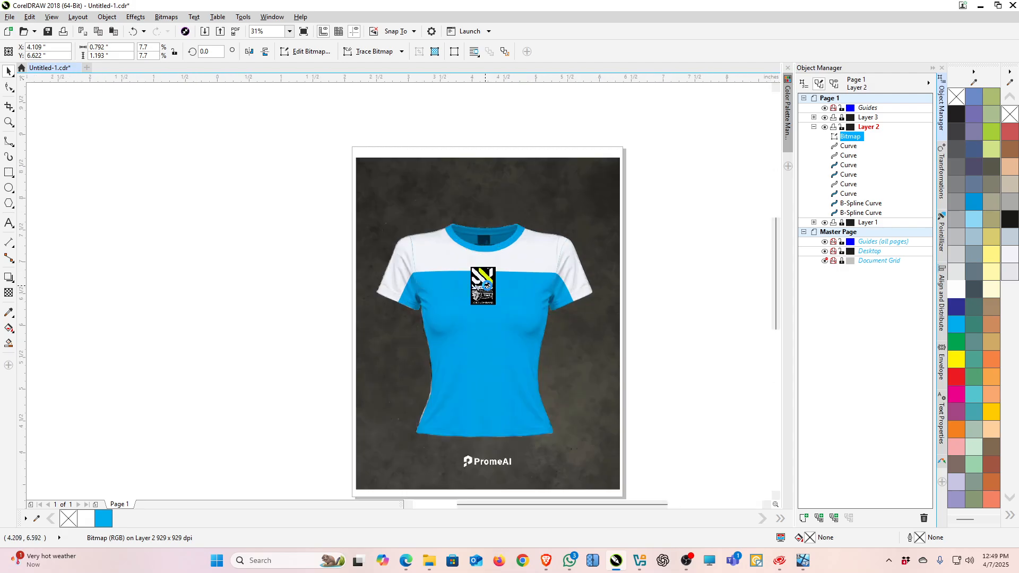
pyautogui.moveTo(525, 367); pyautogui.dragTo(550, 406)
pyautogui.moveTo(510, 337); pyautogui.dragTo(511, 362)
pyautogui.scroll(-2, 515, 280)
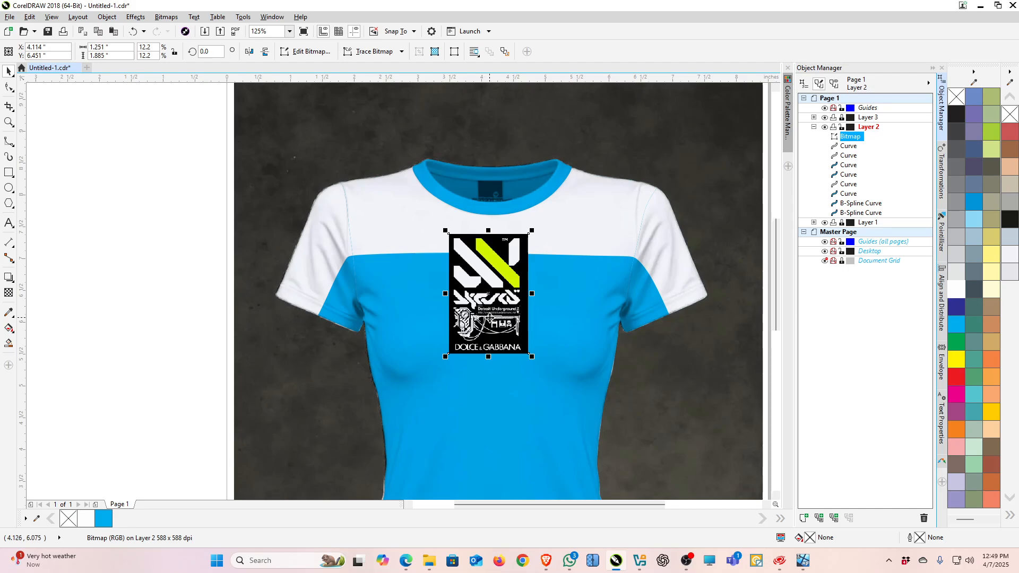
pyautogui.moveTo(493, 331); pyautogui.dragTo(495, 394)
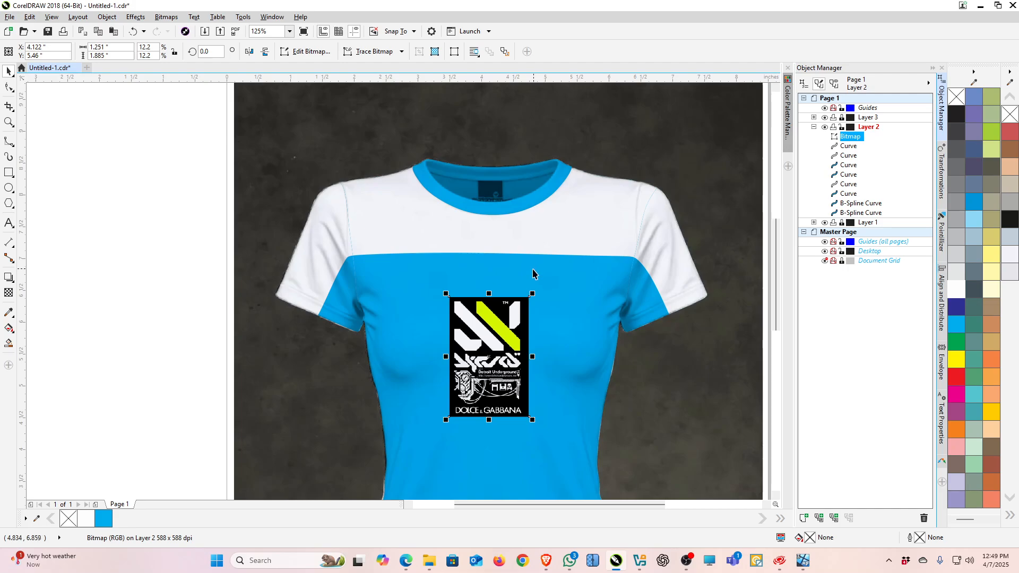
pyautogui.scroll(-4, 489, 261)
pyautogui.scroll(4, 489, 264)
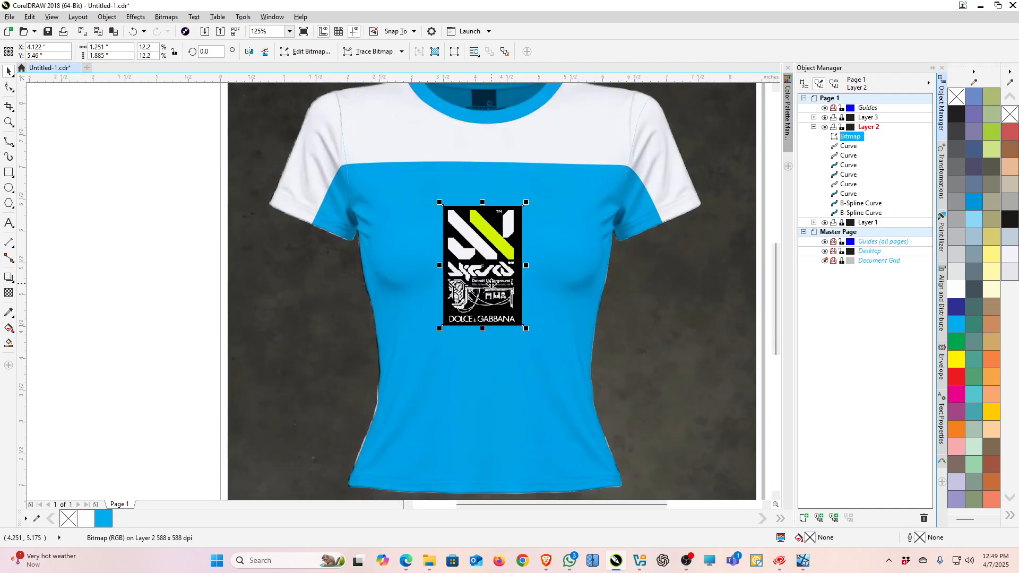